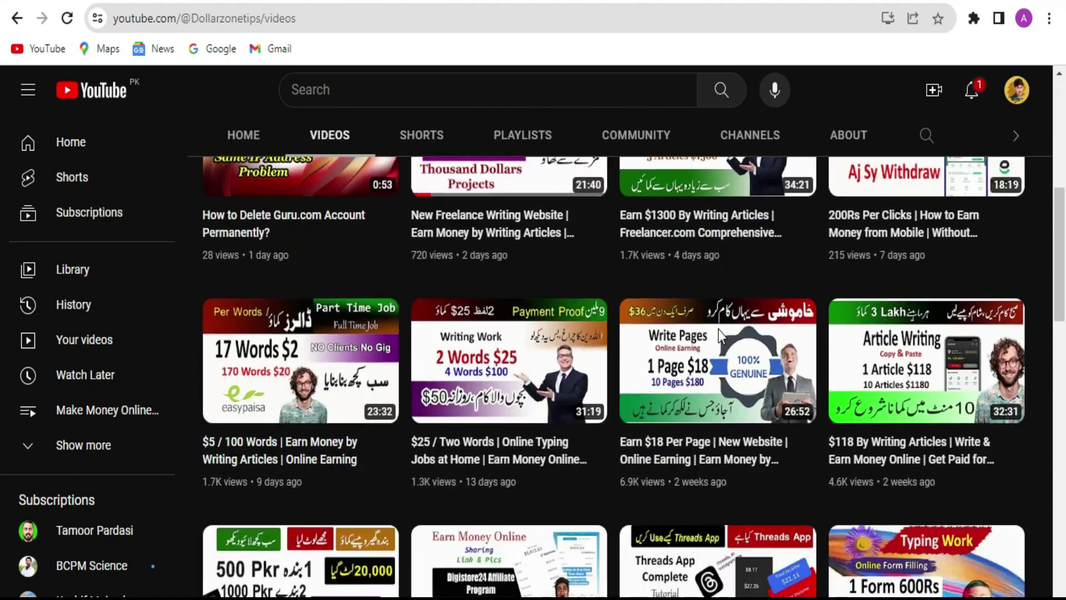
# Look through the latest uploads on the Dollar Zone YouTube channel's video list.
pyautogui.scroll(12, 639, 461)
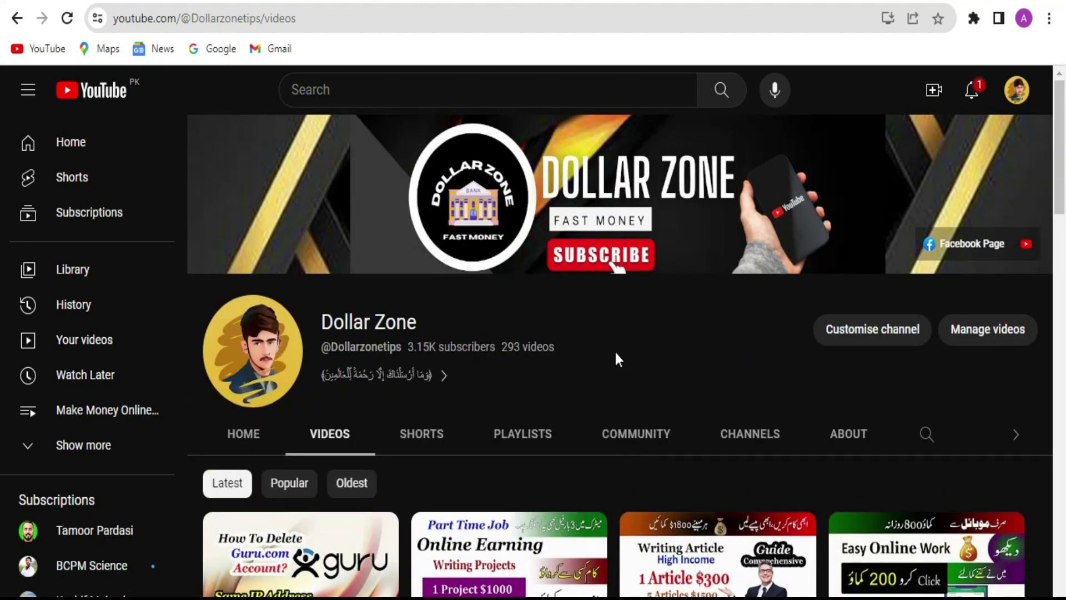
pyautogui.scroll(-7, 626, 349)
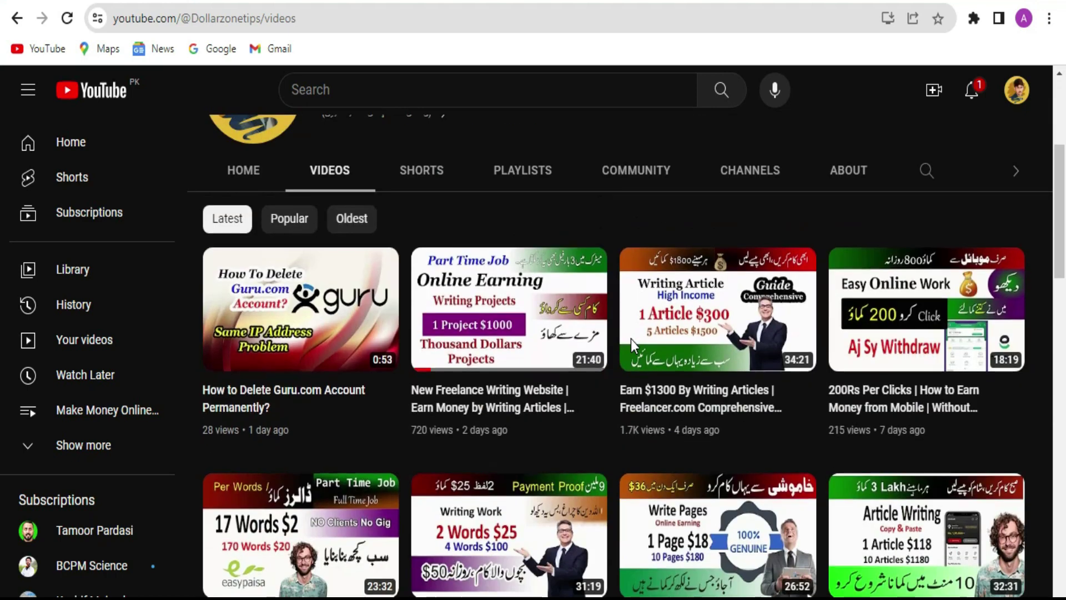
pyautogui.scroll(-7, 617, 386)
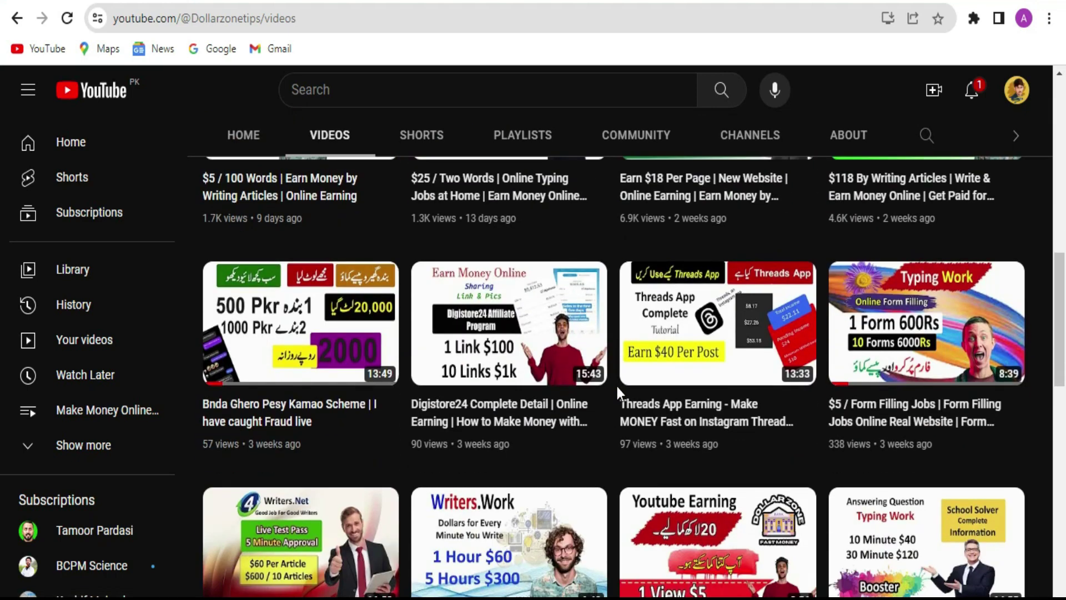
pyautogui.scroll(-10, 619, 393)
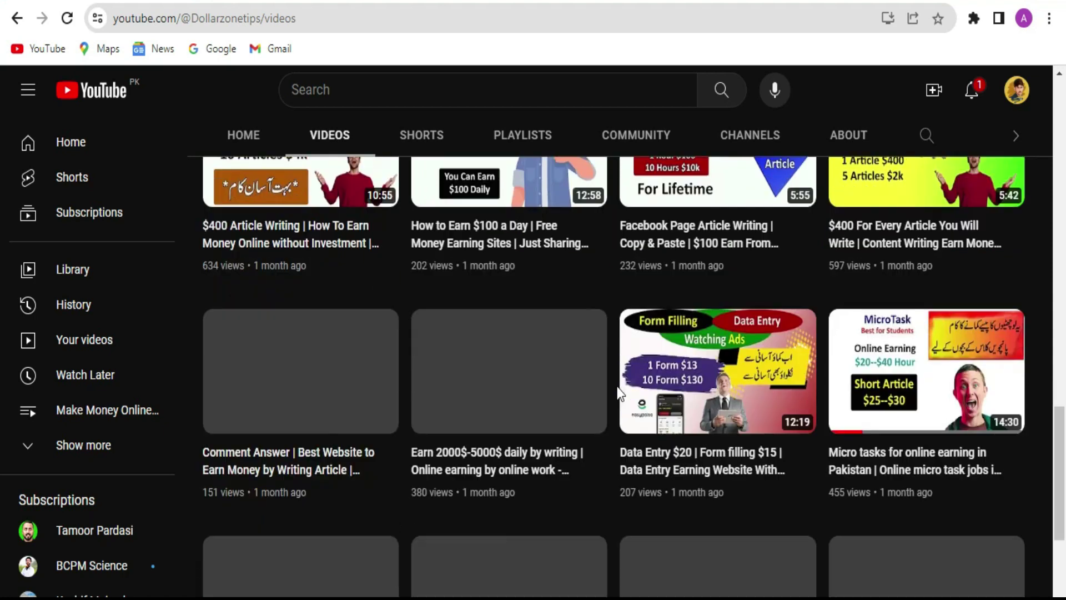
pyautogui.scroll(20, 617, 387)
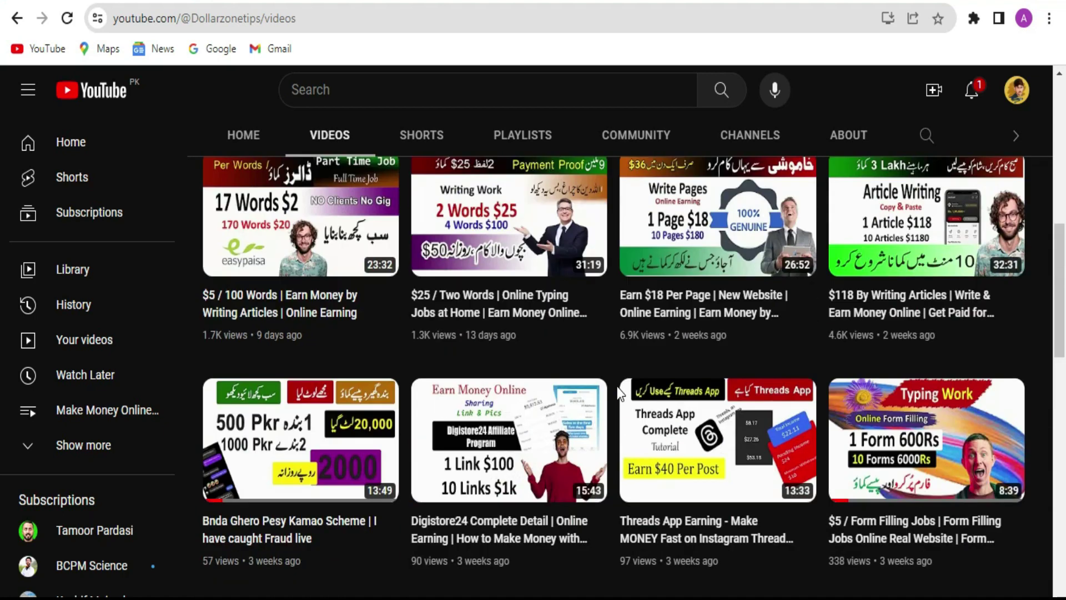
pyautogui.scroll(4, 617, 388)
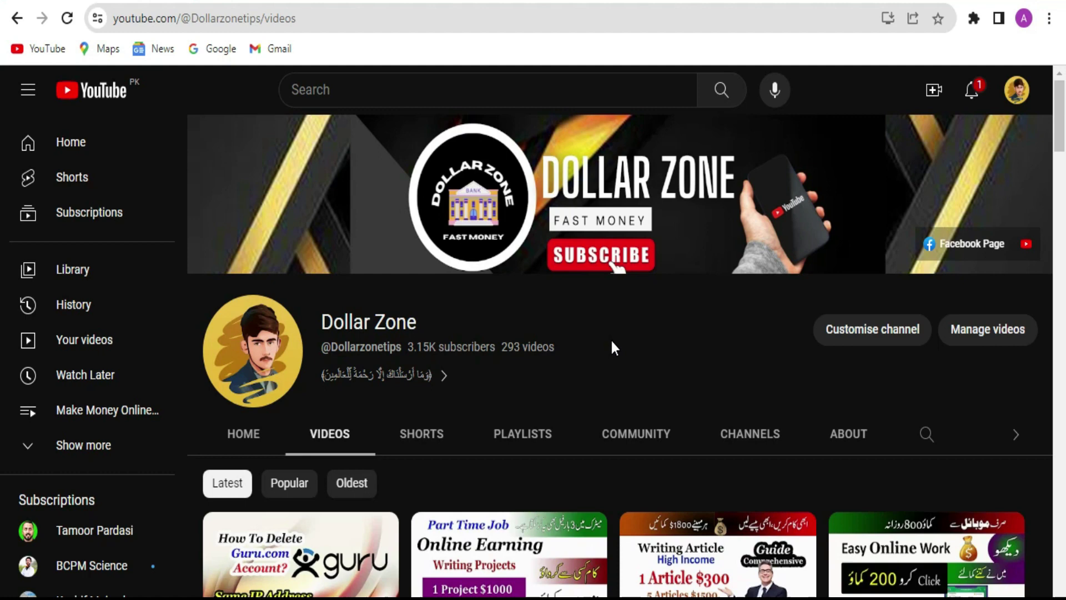
pyautogui.scroll(-7, 613, 342)
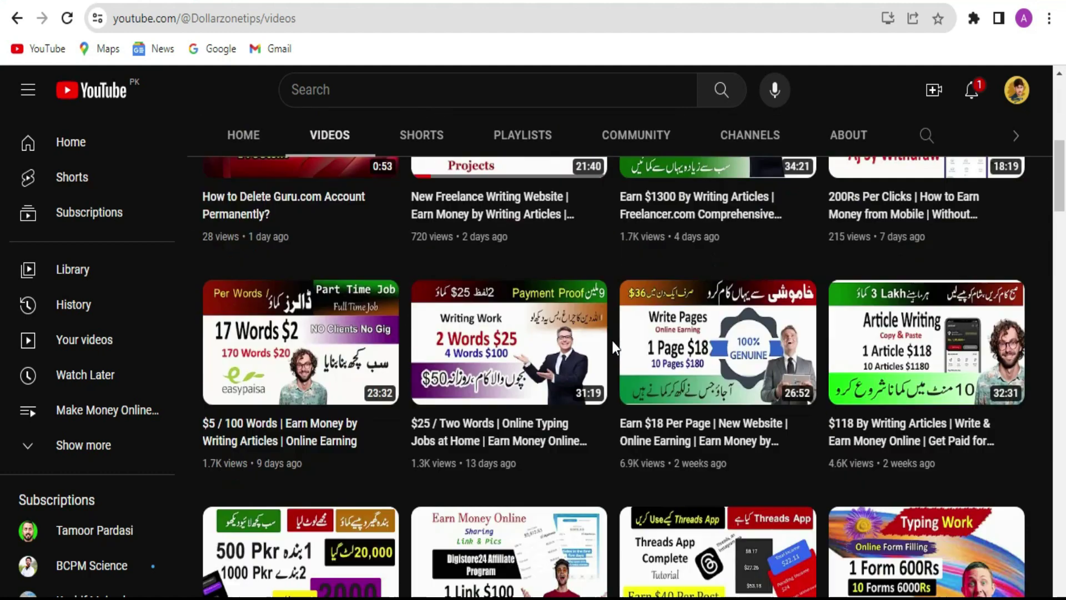
pyautogui.scroll(-7, 612, 341)
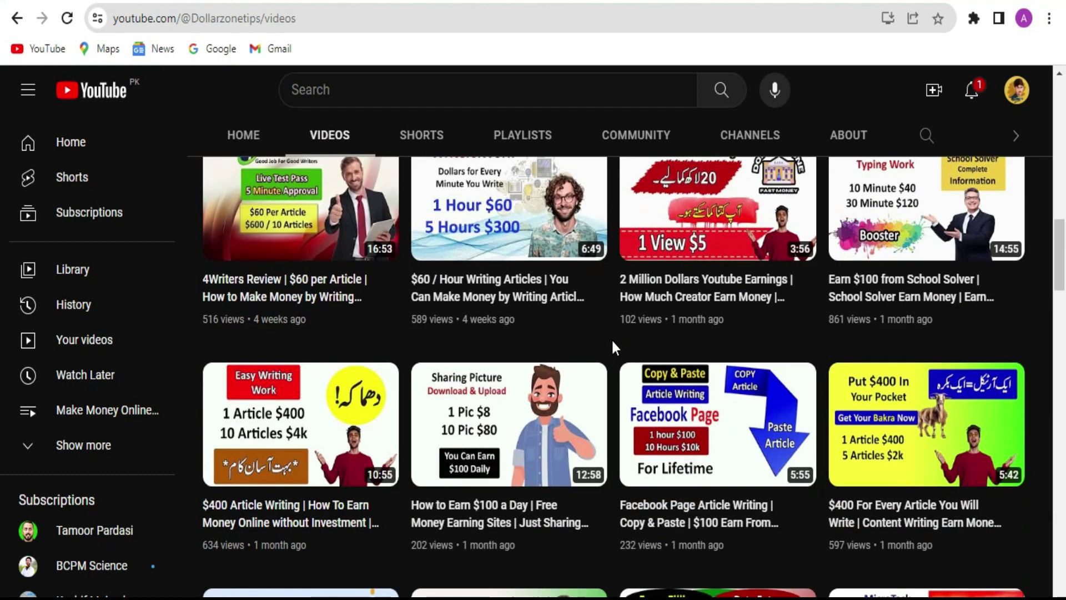
pyautogui.scroll(-8, 609, 352)
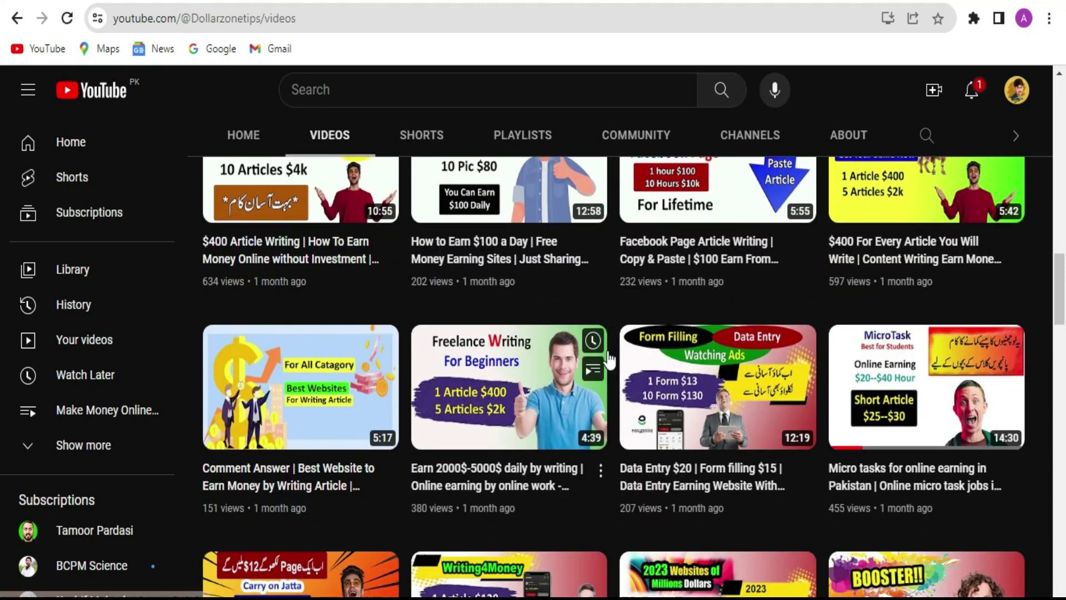
pyautogui.scroll(-4, 609, 360)
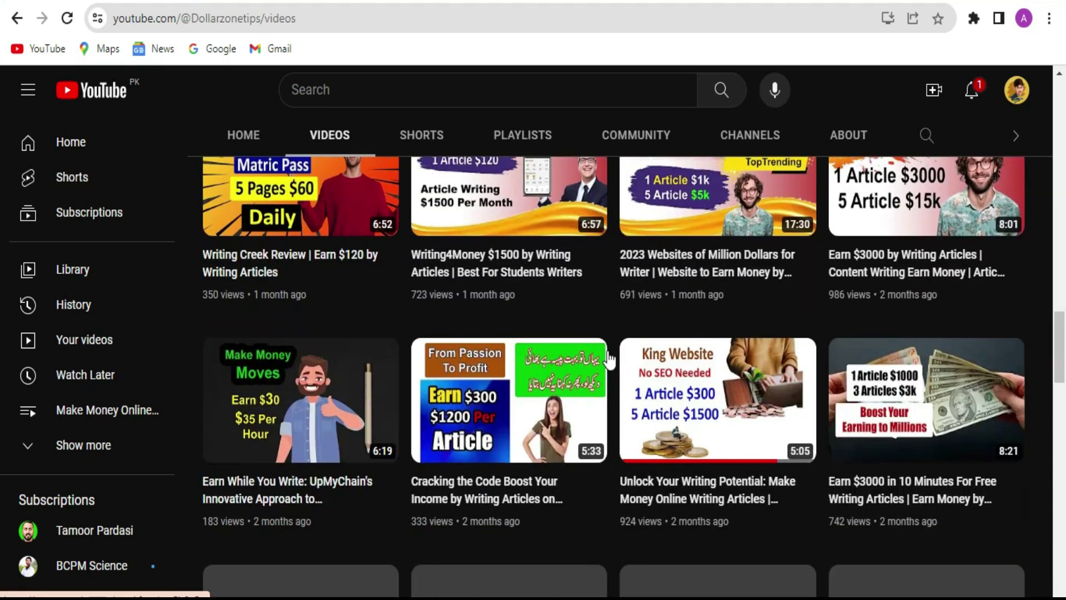
pyautogui.scroll(5, 609, 360)
pyautogui.scroll(15, 609, 360)
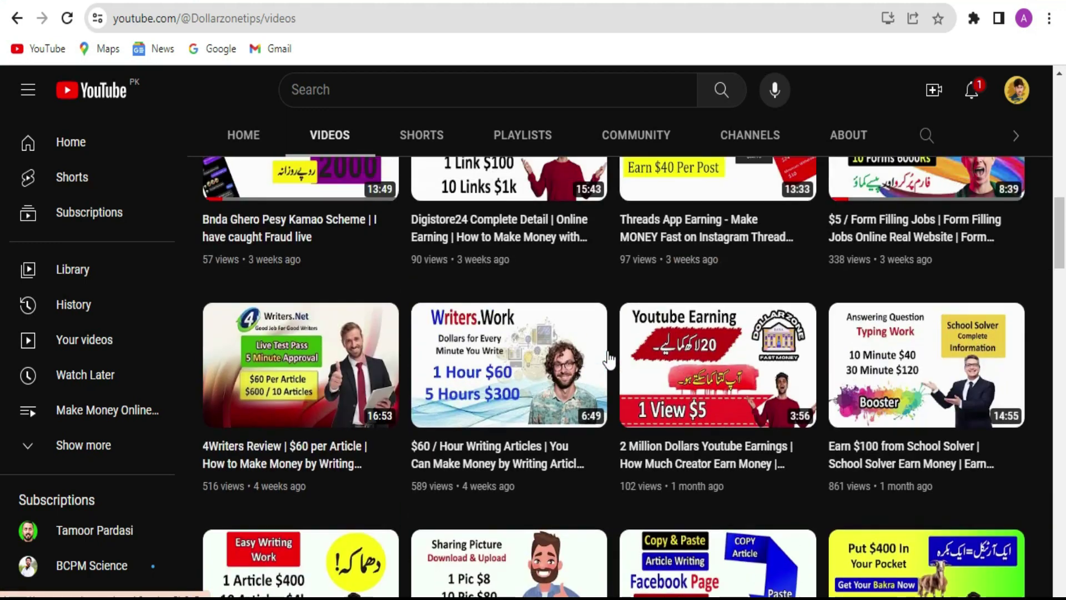
pyautogui.scroll(10, 609, 360)
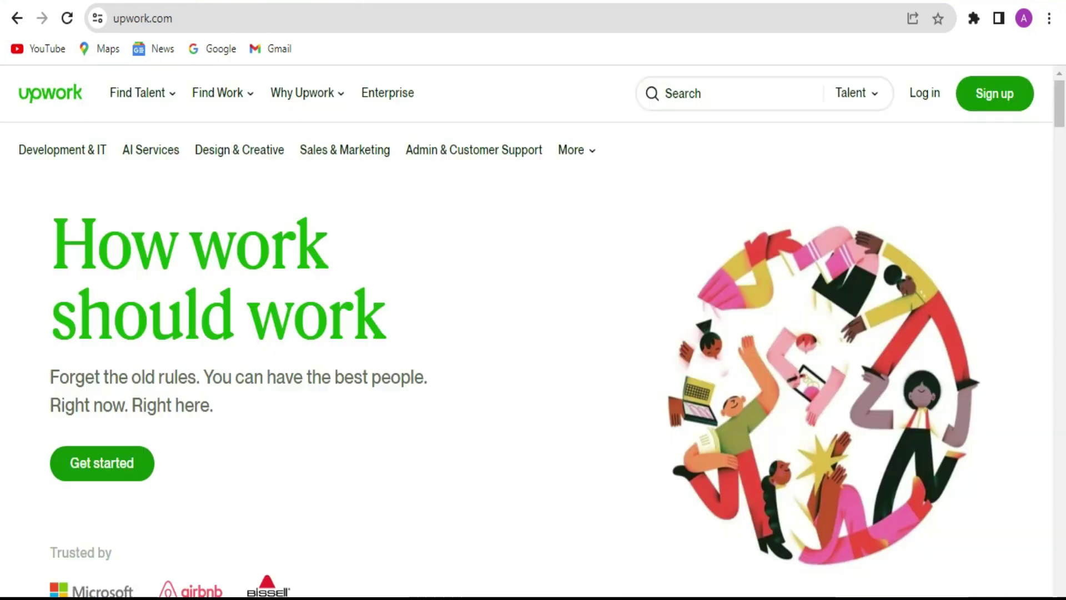
# Start an Upwork sign-up from its home page, joining as a freelancer looking for work.
pyautogui.moveTo(307, 92)
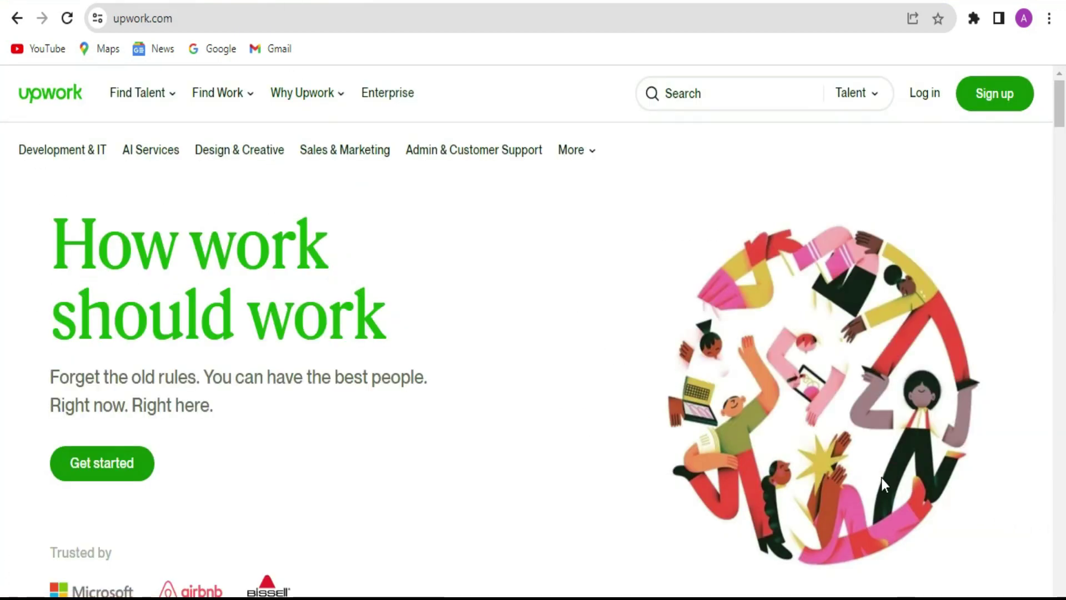
pyautogui.scroll(-2, 673, 425)
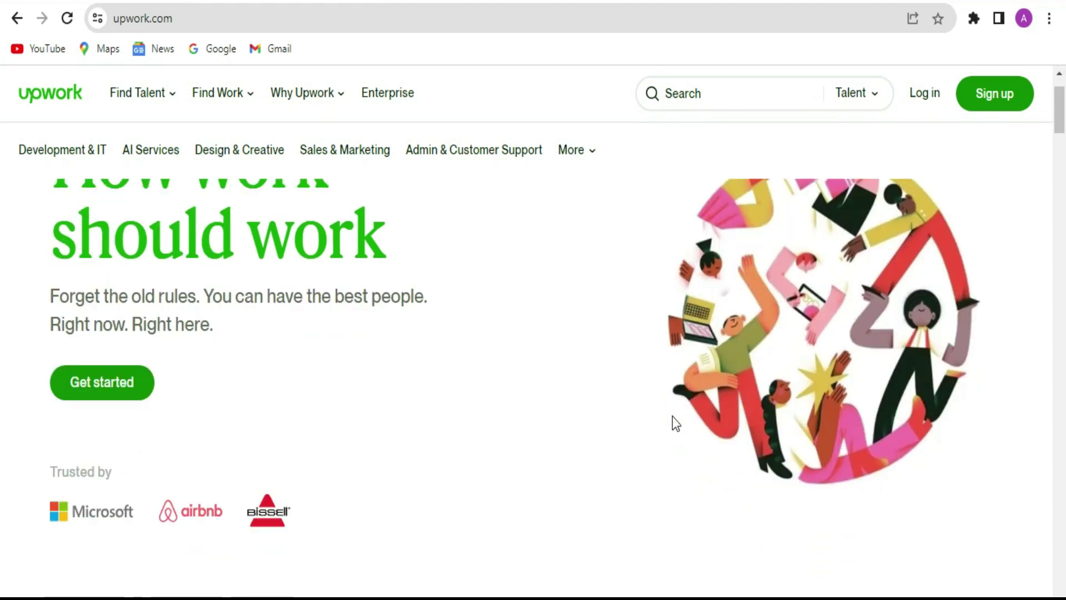
pyautogui.scroll(2, 671, 423)
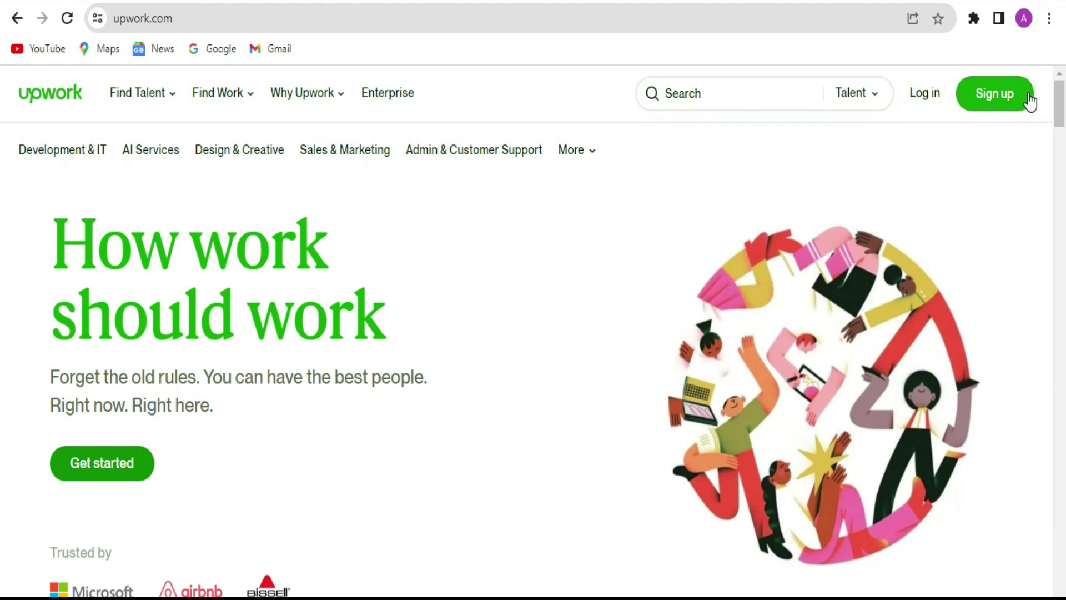
pyautogui.click(1003, 105)
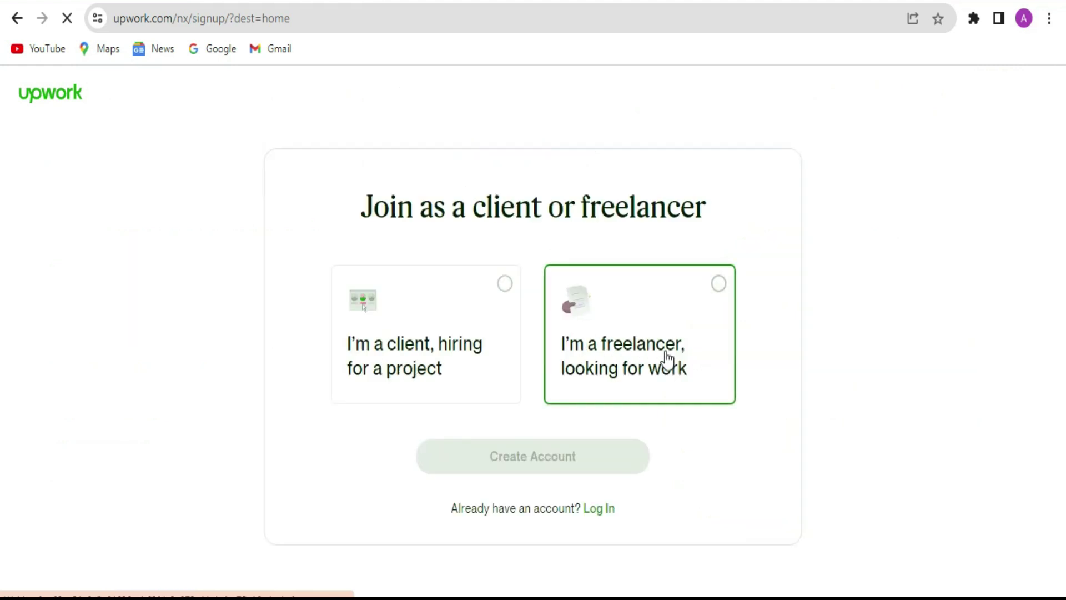
pyautogui.click(718, 284)
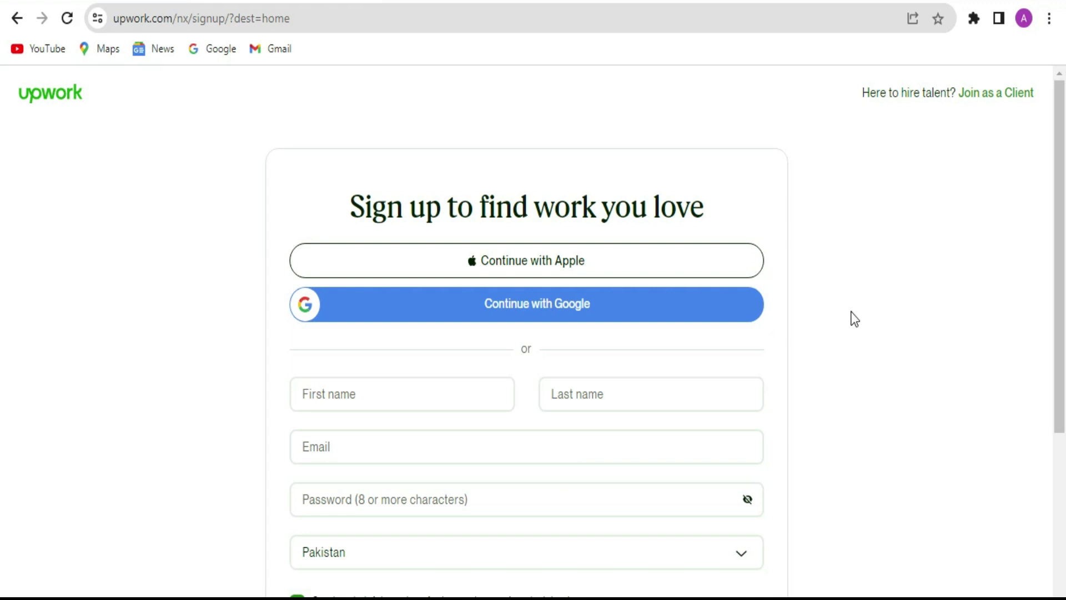
# Fill in the sign-up form with name, email, password and Pakistan as country, accept the Upwork terms, and create the account.
pyautogui.scroll(-5, 855, 319)
pyautogui.scroll(5, 850, 338)
pyautogui.scroll(-3, 849, 340)
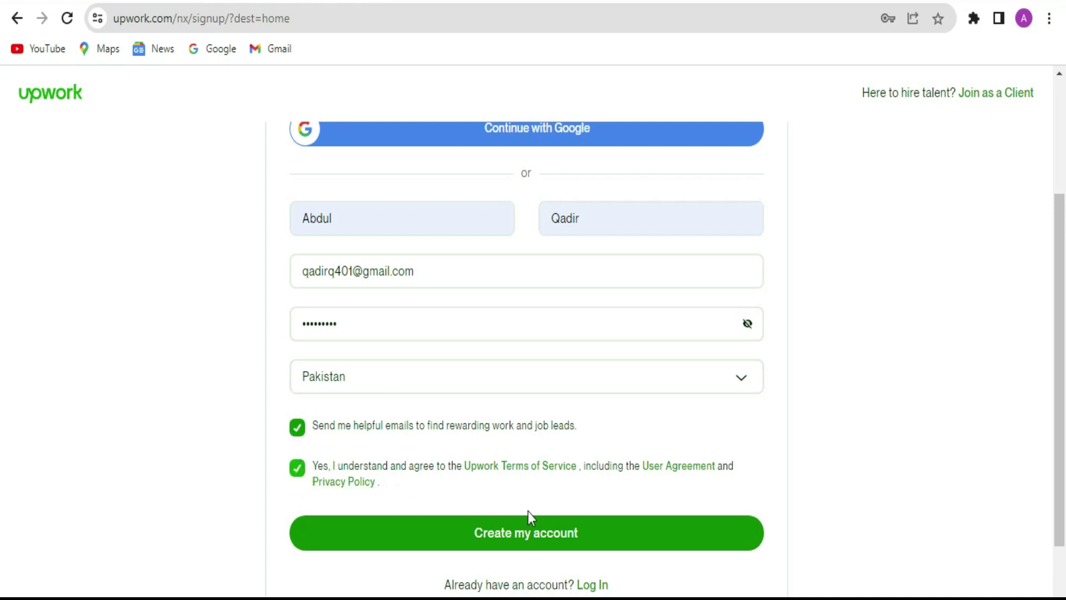
pyautogui.click(549, 536)
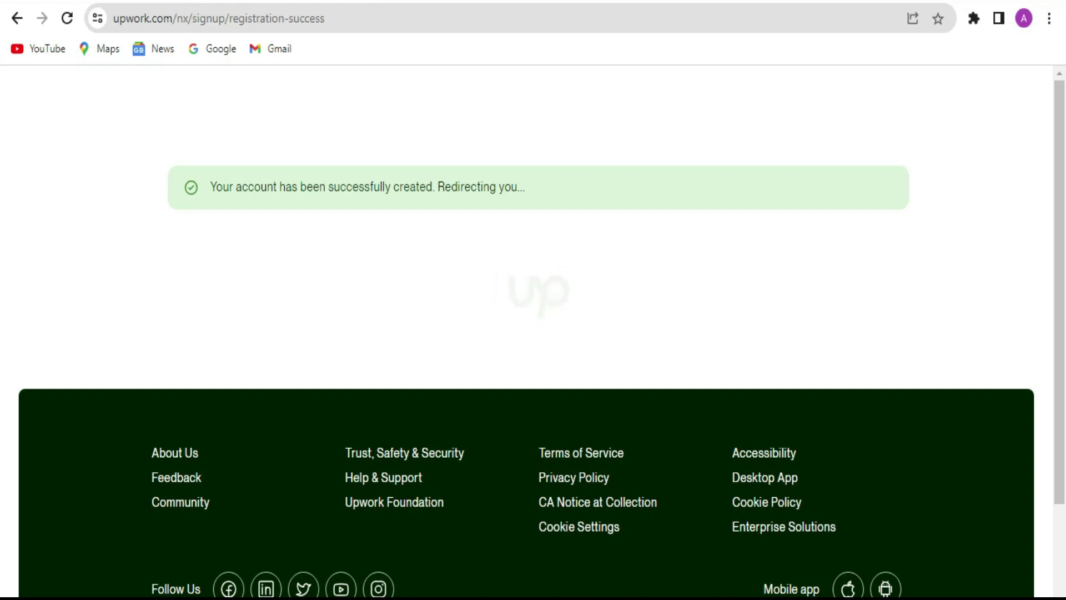
# Switch to Gmail, open Upwork's "Verify your email address" message, and follow its email verification link.
pyautogui.click(438, 1)
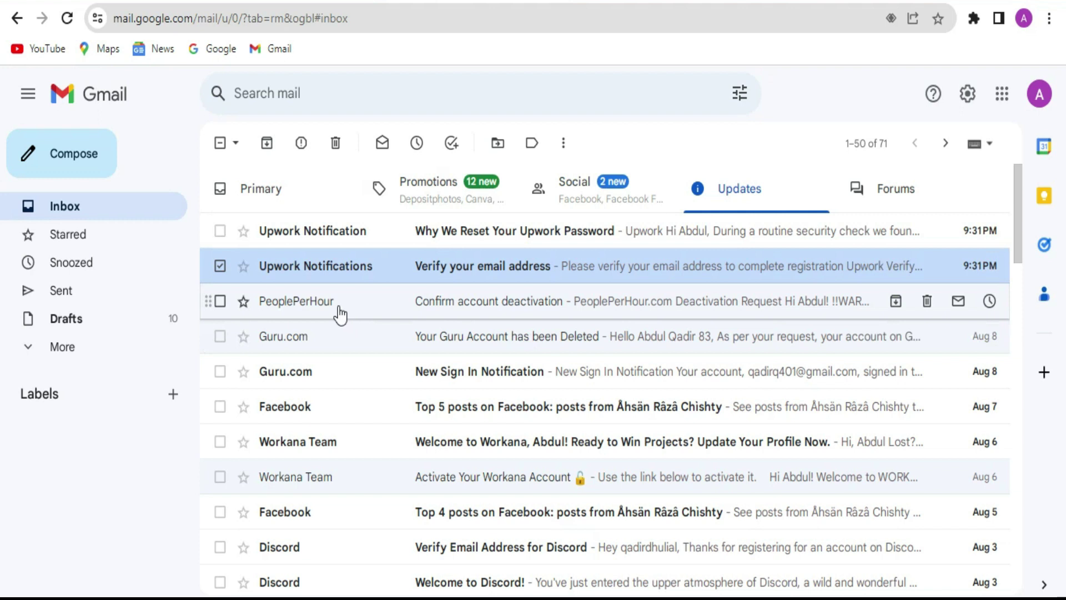
pyautogui.click(500, 269)
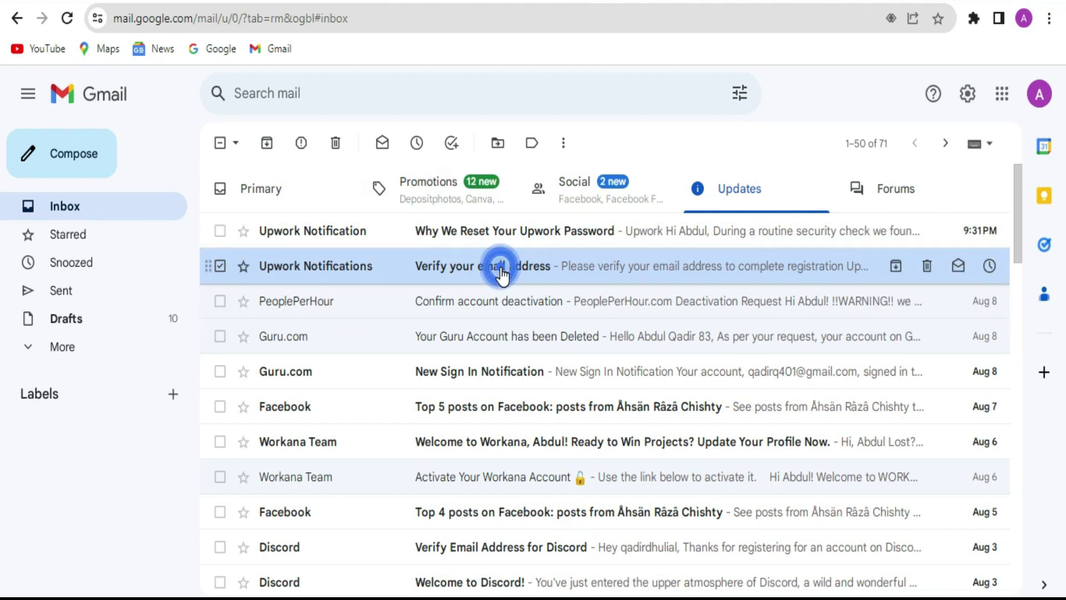
pyautogui.scroll(-5, 667, 323)
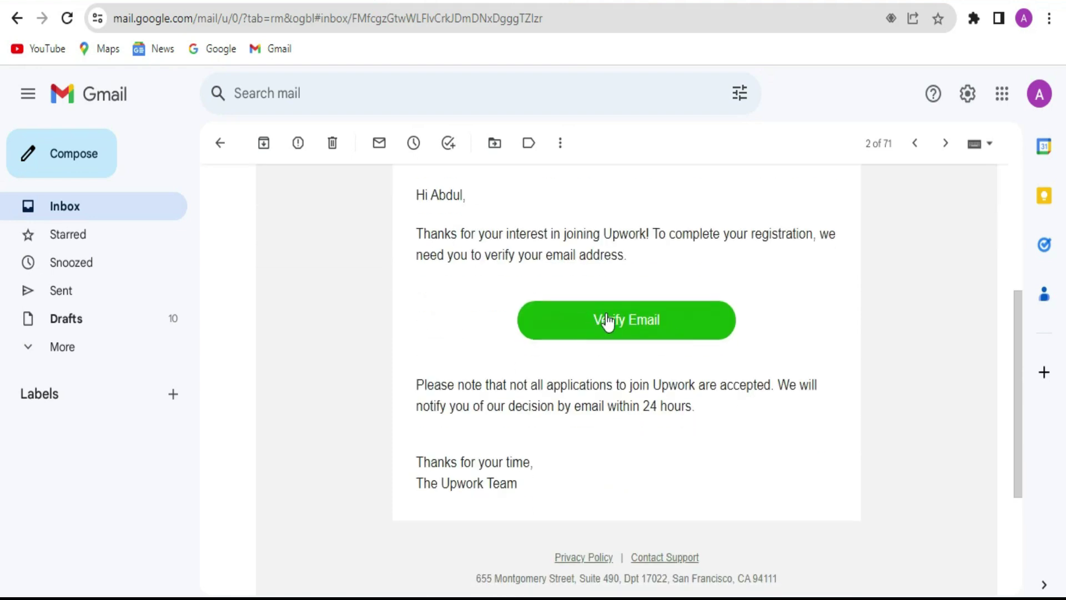
pyautogui.click(635, 320)
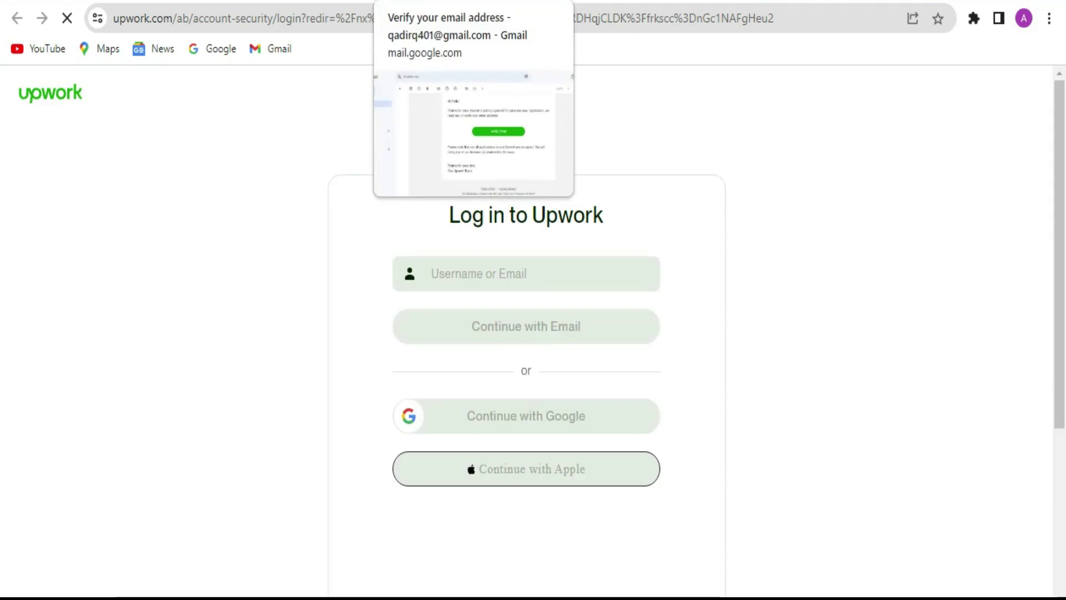
# Return to the Gmail inbox and read Upwork's "Why We Reset Your Upwork Password" message.
pyautogui.click(405, 1)
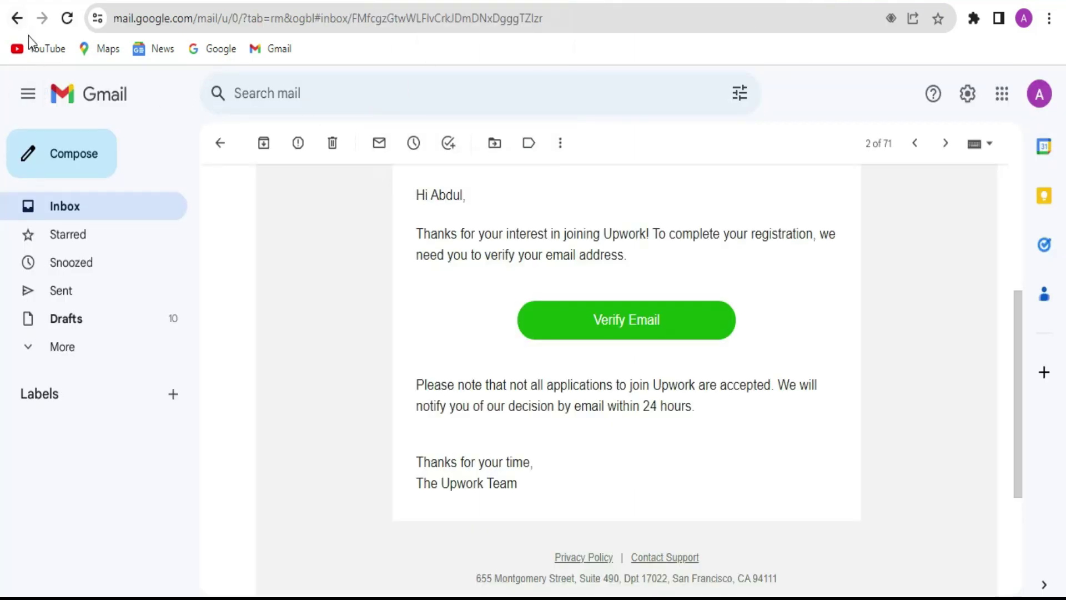
pyautogui.click(221, 142)
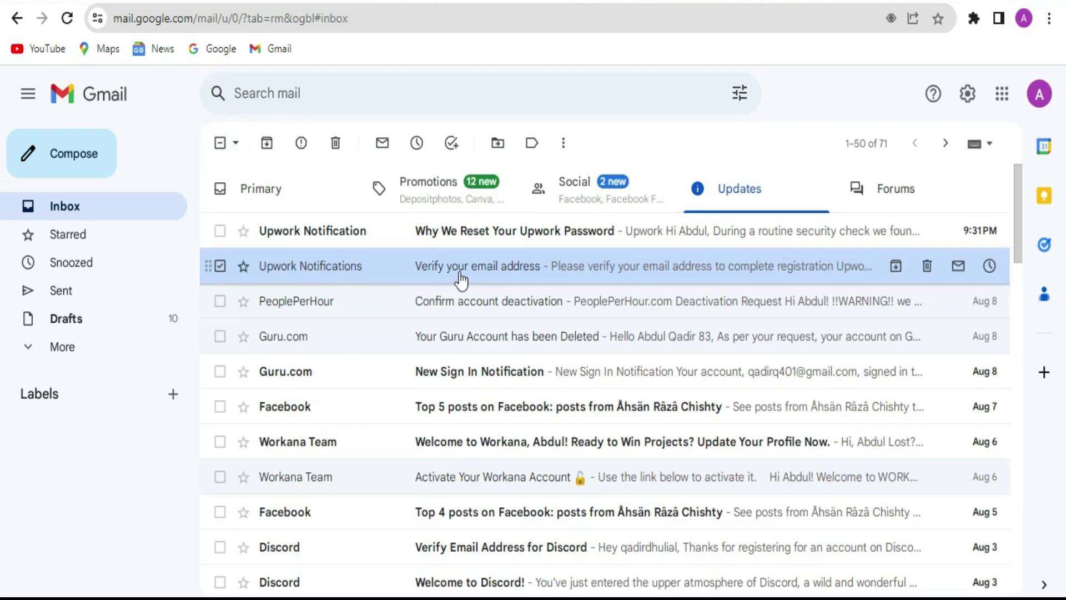
pyautogui.click(496, 234)
pyautogui.scroll(-5, 579, 322)
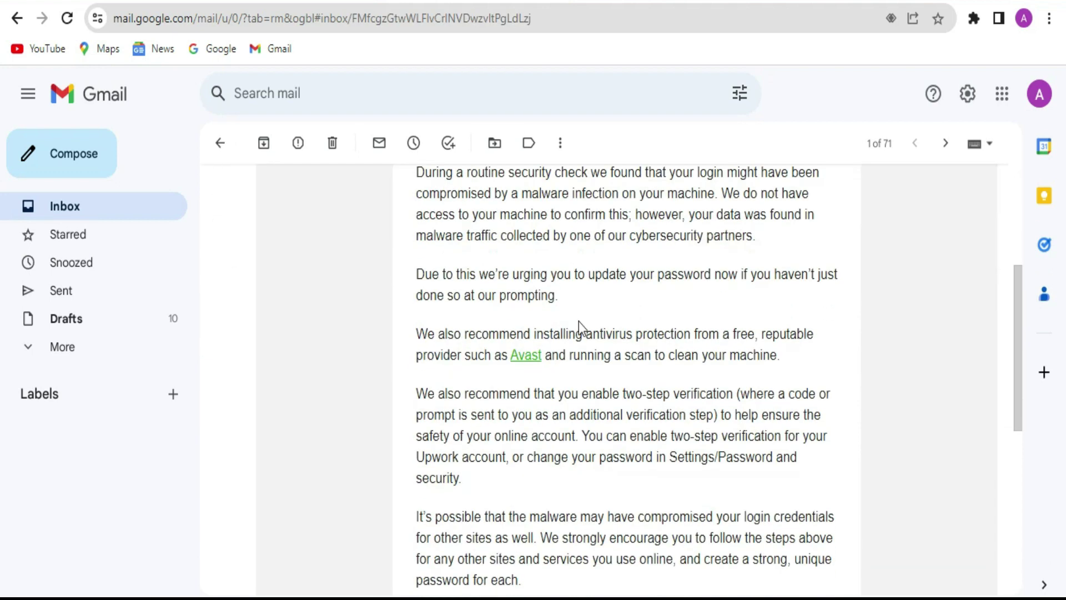
pyautogui.scroll(5, 583, 333)
pyautogui.scroll(-7, 588, 338)
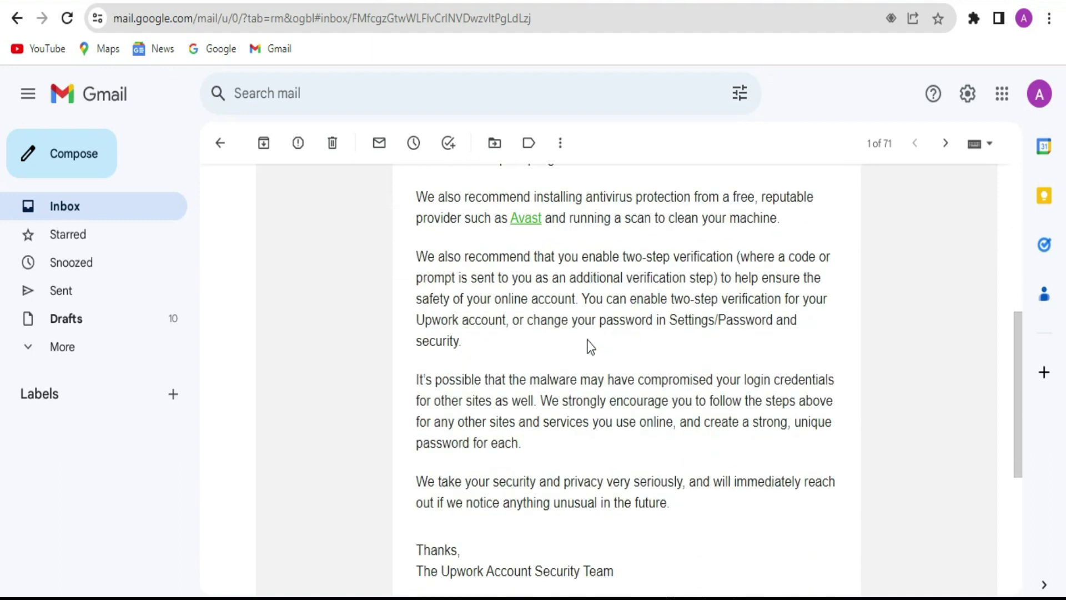
pyautogui.scroll(-1, 590, 347)
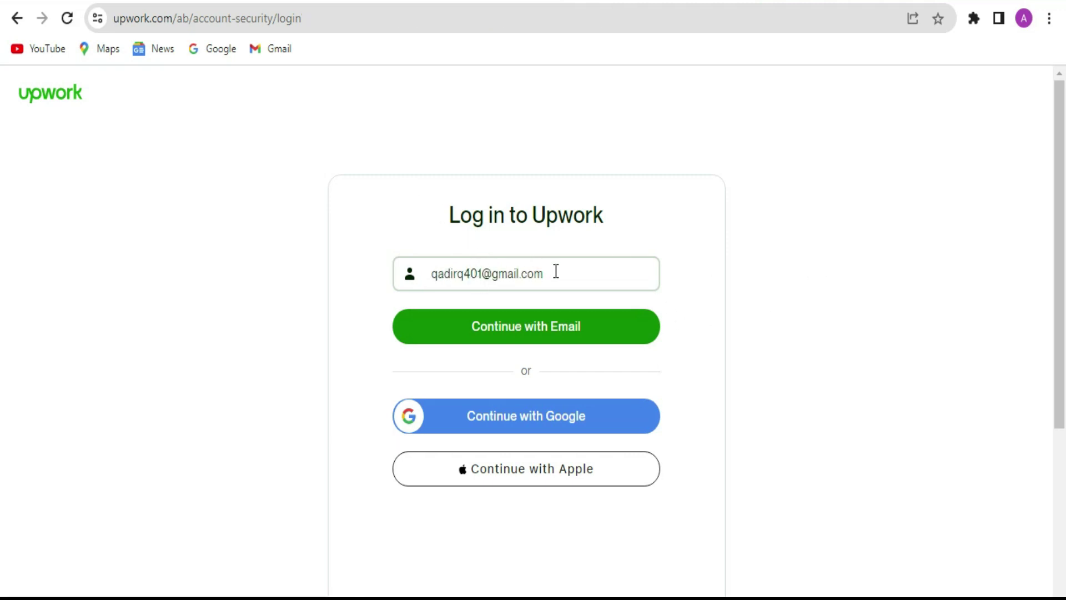
# Log in to Upwork by continuing with the account email and entering the account password.
pyautogui.click(572, 326)
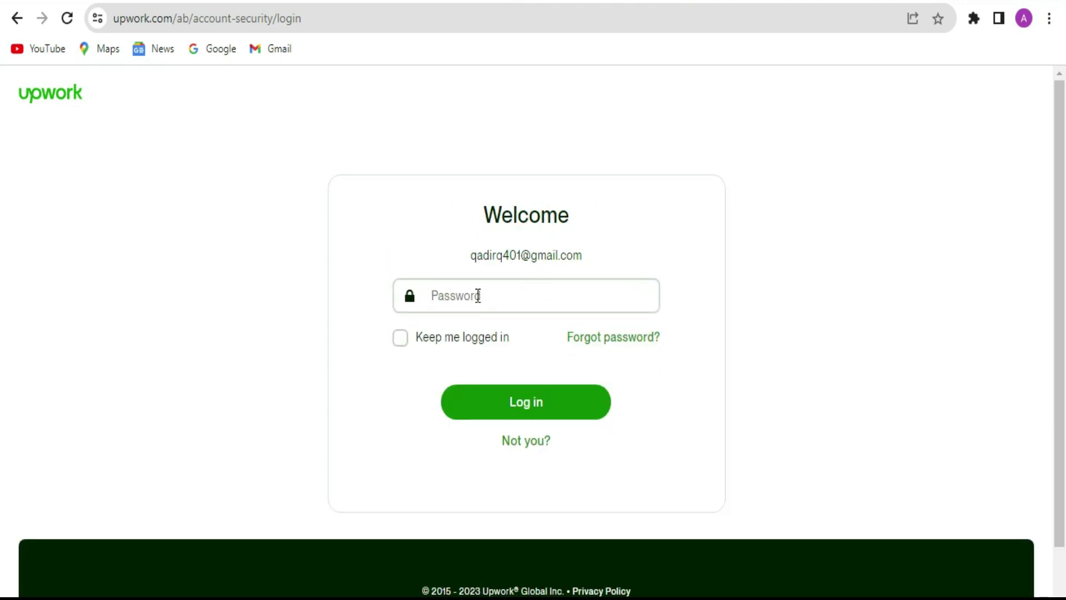
pyautogui.hotkey('ctrl', 'v')
pyautogui.click(523, 412)
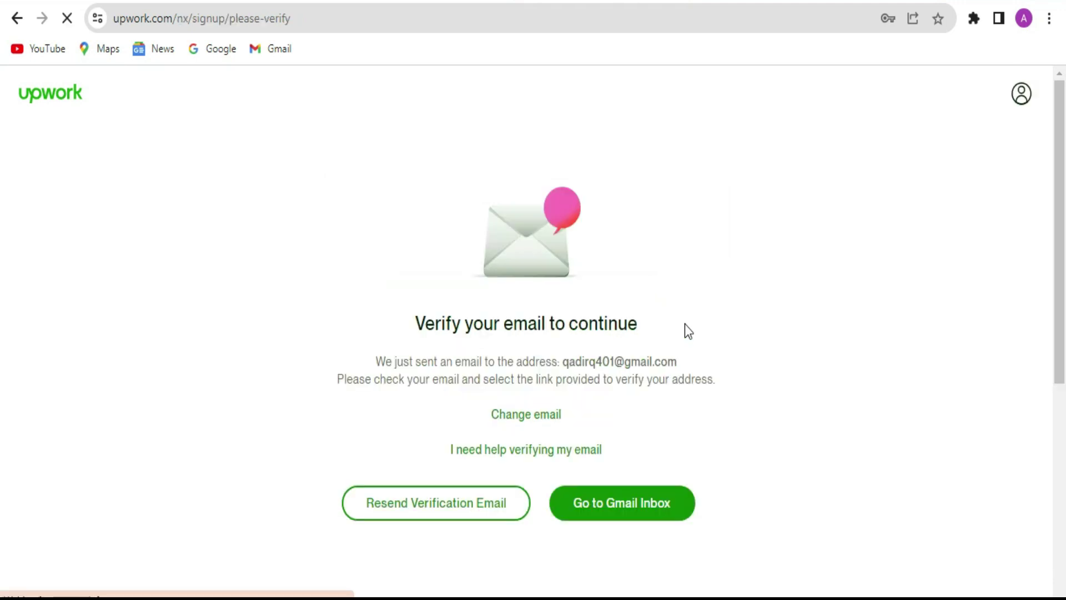
# Switch to the Gmail inbox and read Upwork's "Your password was set" message.
pyautogui.scroll(-2, 685, 324)
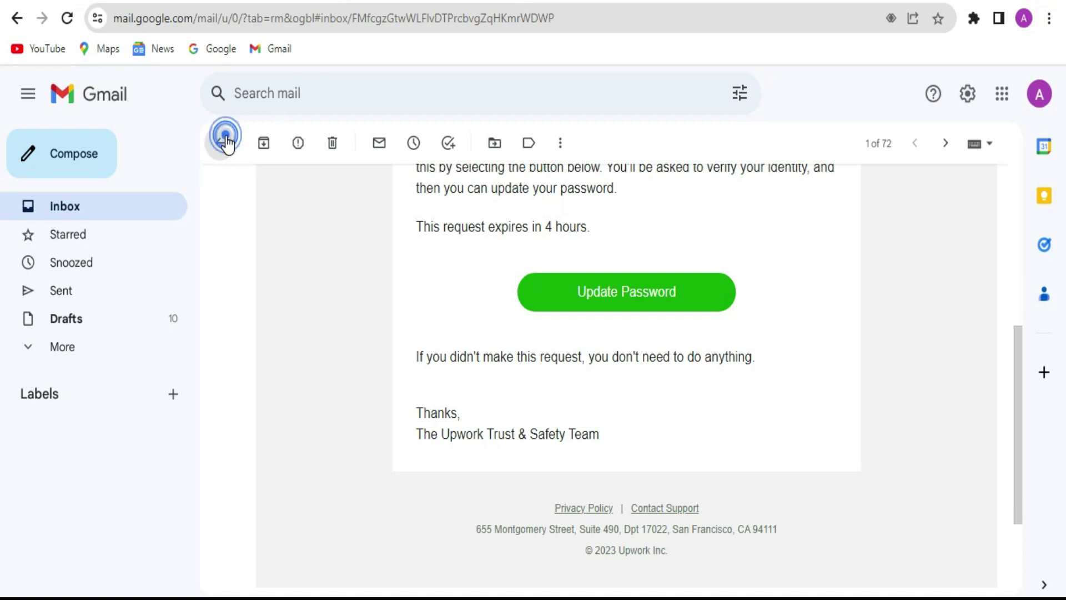
pyautogui.click(224, 142)
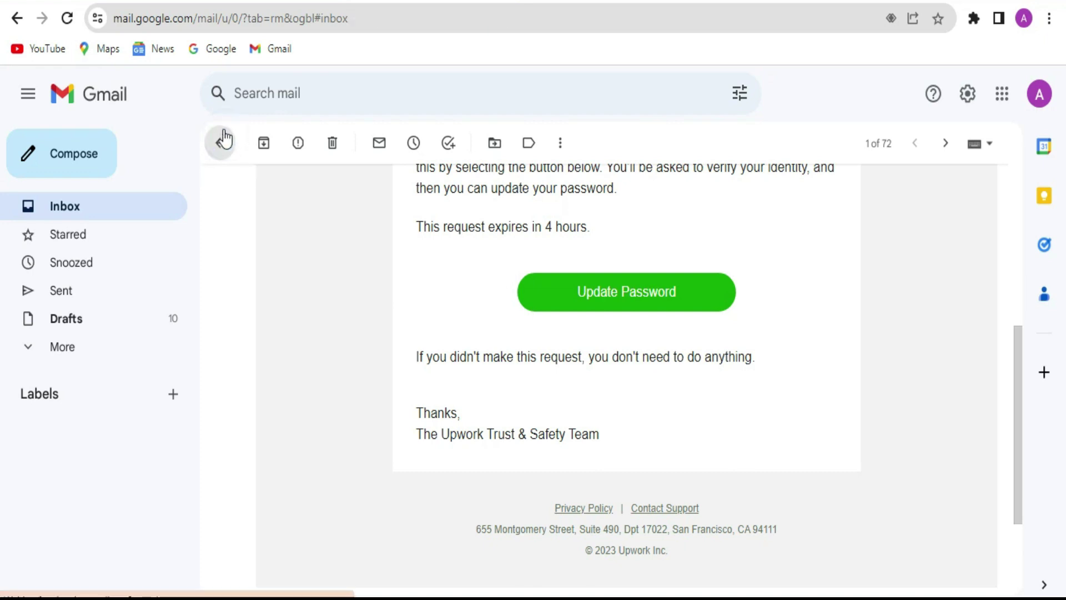
pyautogui.click(462, 229)
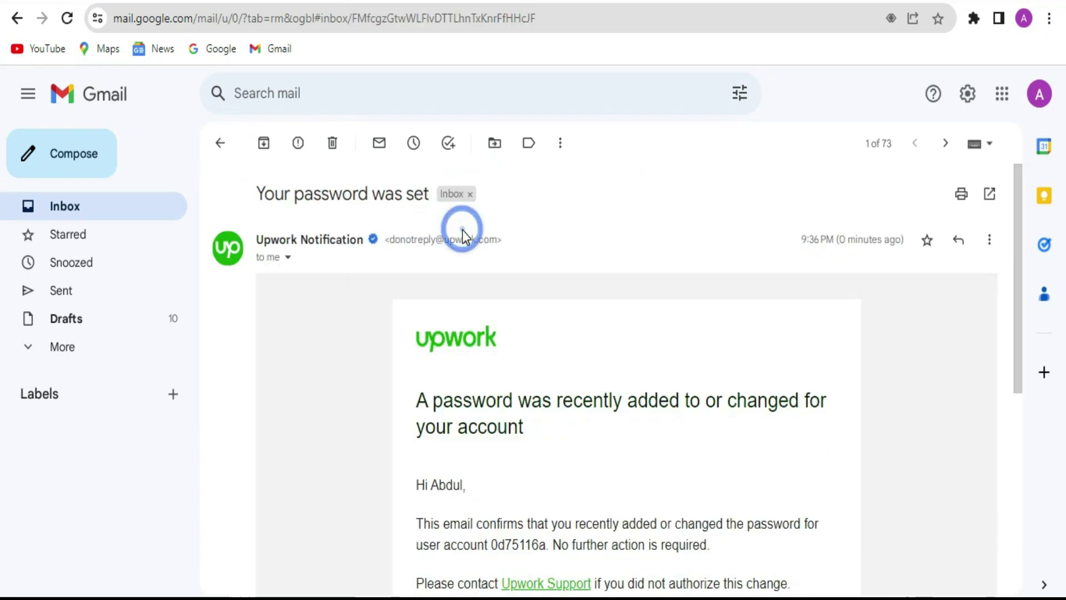
pyautogui.scroll(-5, 671, 336)
pyautogui.scroll(4, 671, 336)
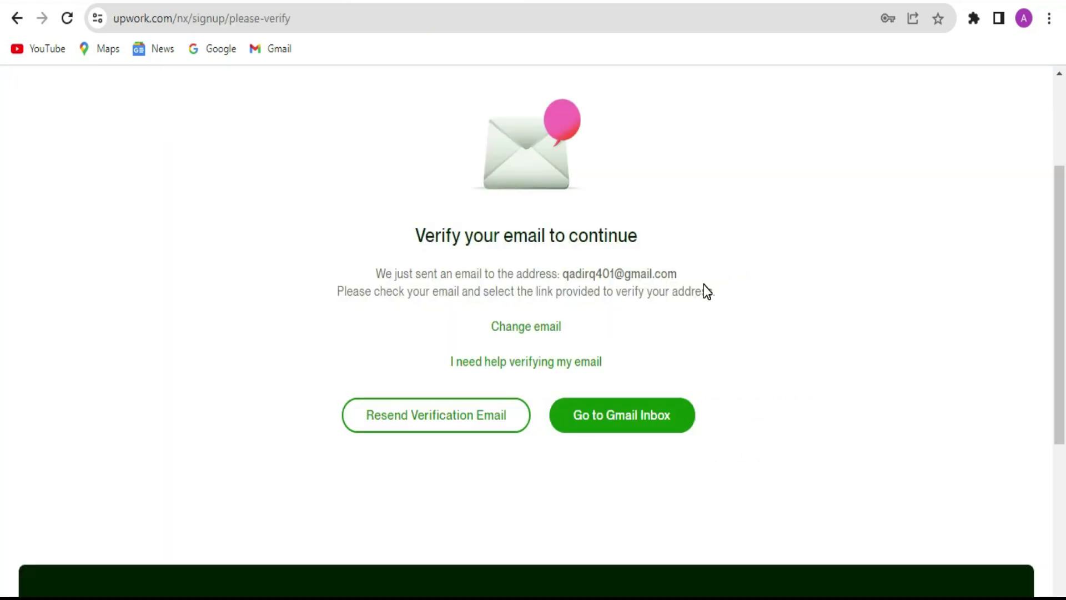
# Switch to Gmail and verify the account email from Upwork's "Verify your email address to complete registration" message.
pyautogui.scroll(-2, 678, 255)
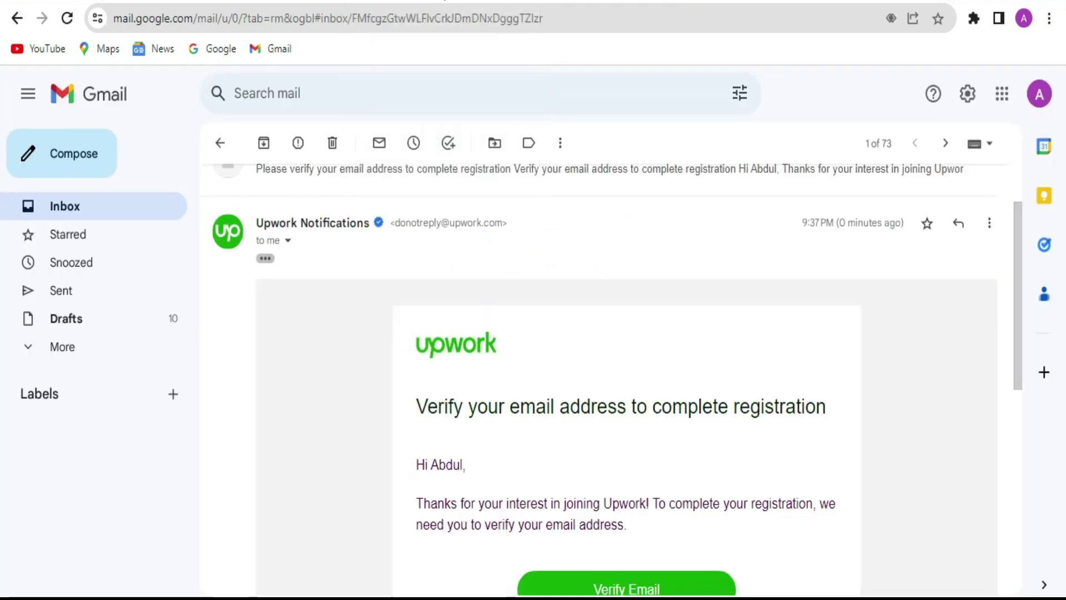
pyautogui.scroll(-5, 635, 499)
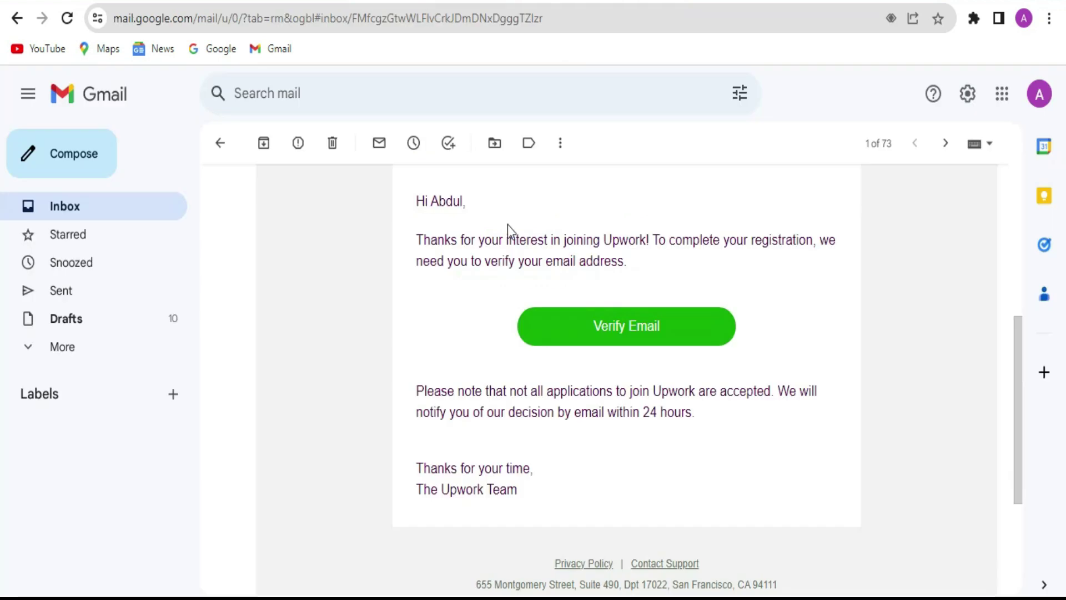
pyautogui.click(606, 319)
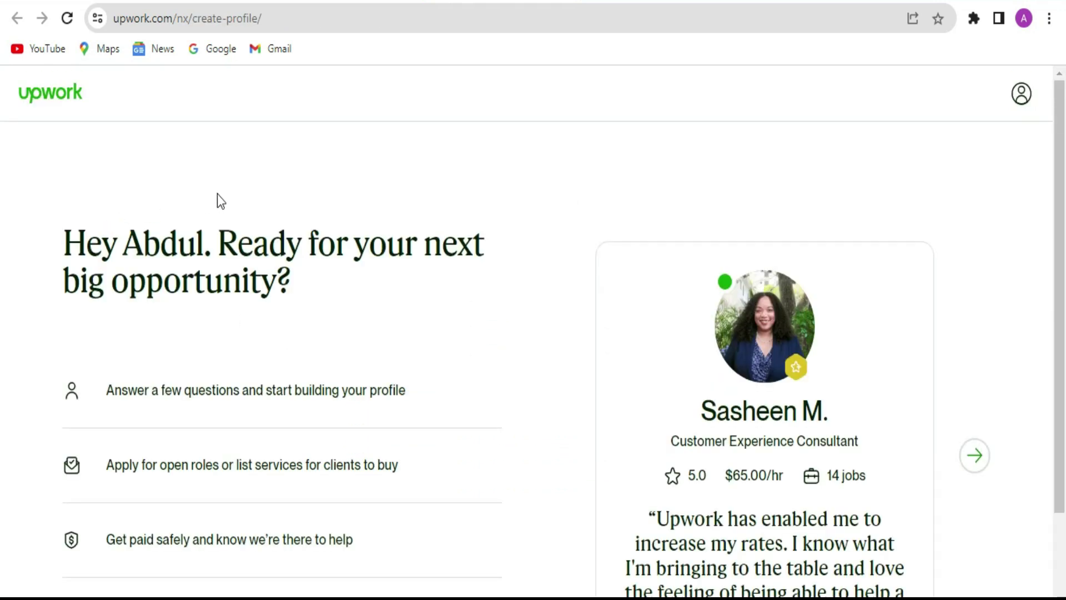
# Start building the freelancer profile, answer the freelancing background question with "I have some experience", and continue.
pyautogui.scroll(-2, 436, 261)
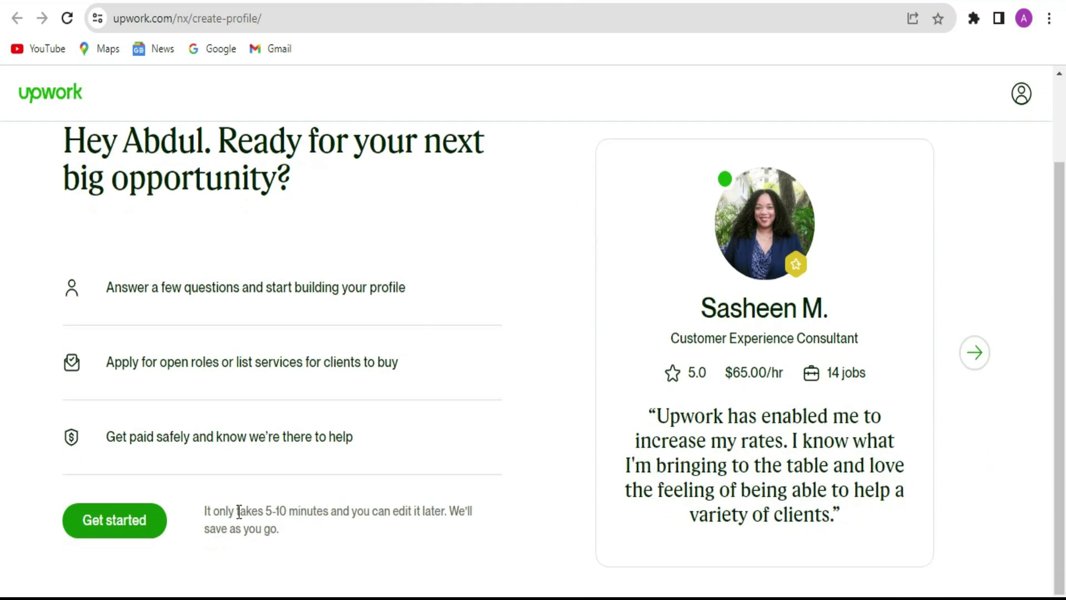
pyautogui.click(128, 523)
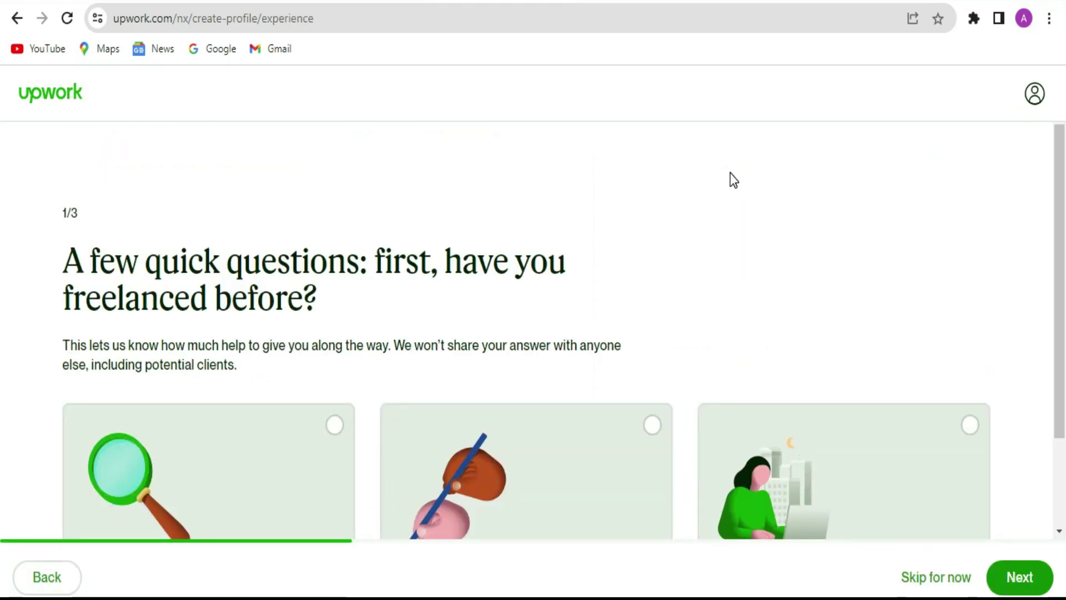
pyautogui.scroll(-2, 741, 189)
pyautogui.scroll(2, 528, 311)
pyautogui.scroll(-2, 479, 271)
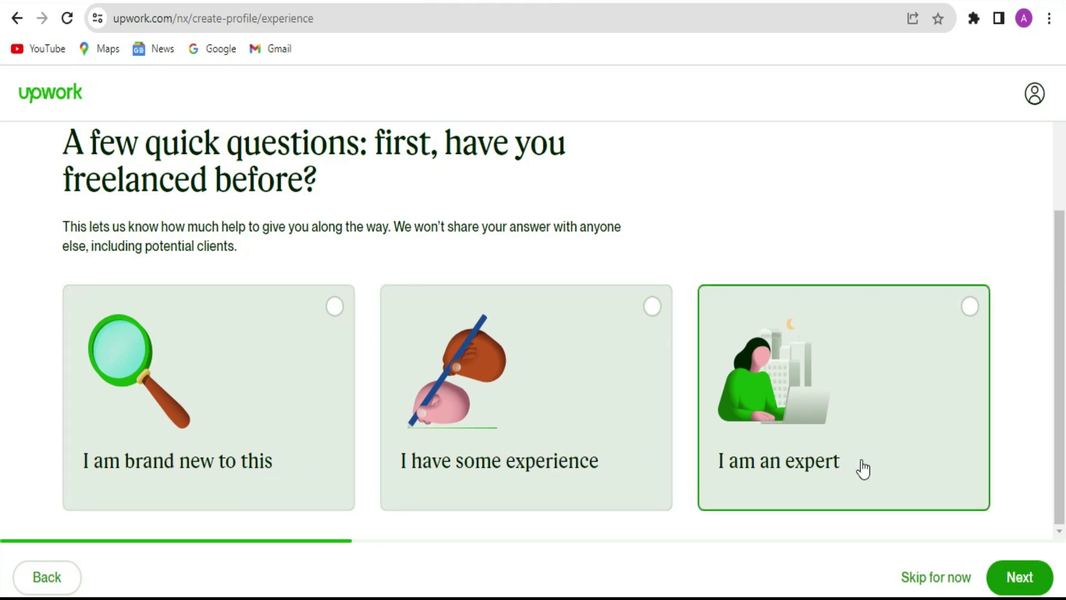
pyautogui.click(653, 307)
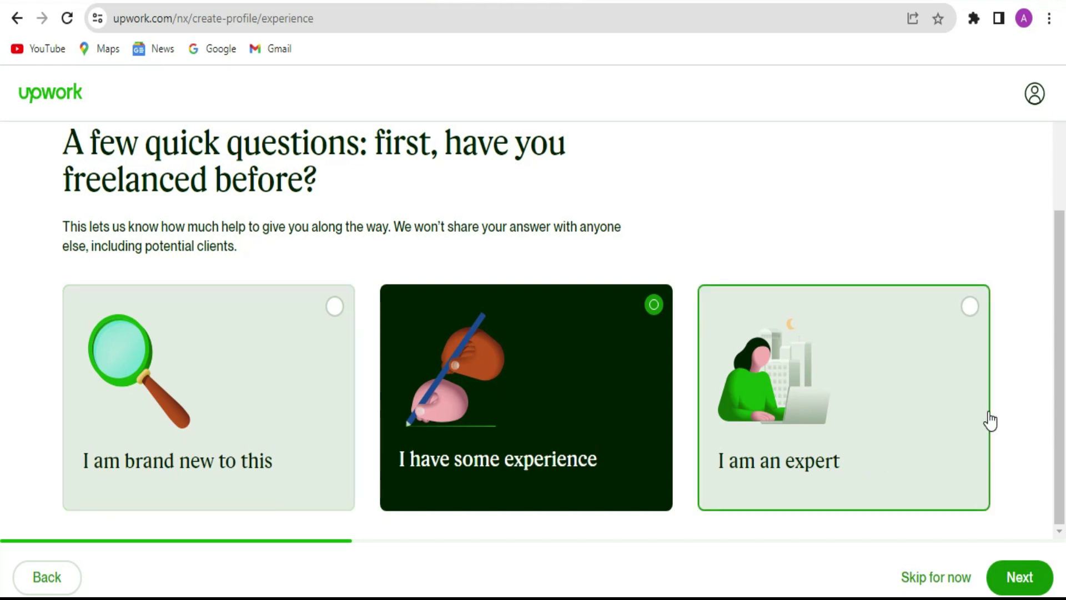
pyautogui.click(1024, 572)
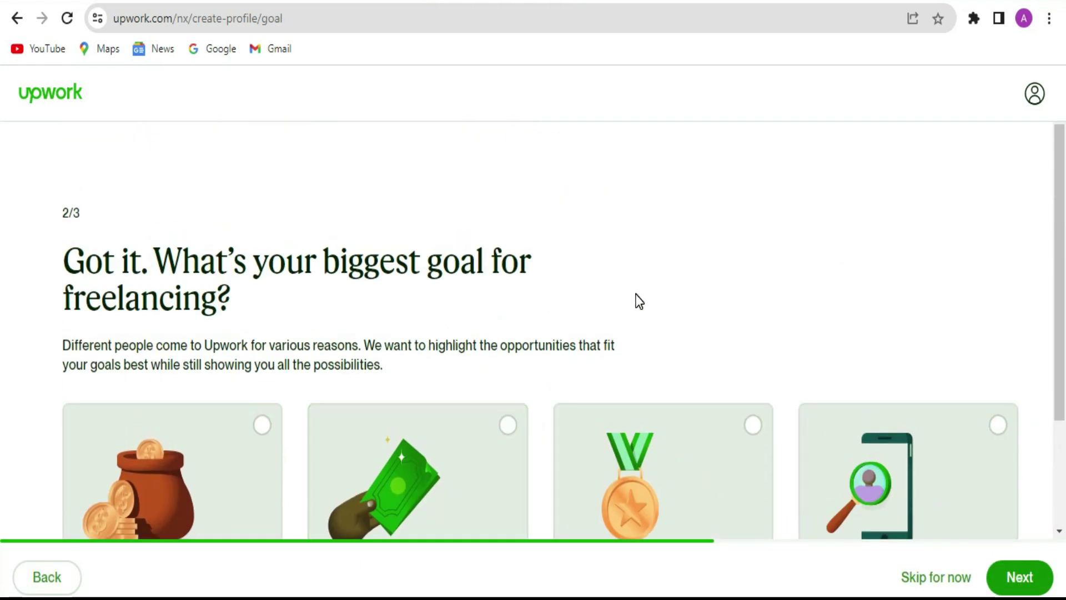
# Set the biggest freelancing goal to "To earn my main income" and continue to the work preference question.
pyautogui.scroll(-3, 635, 302)
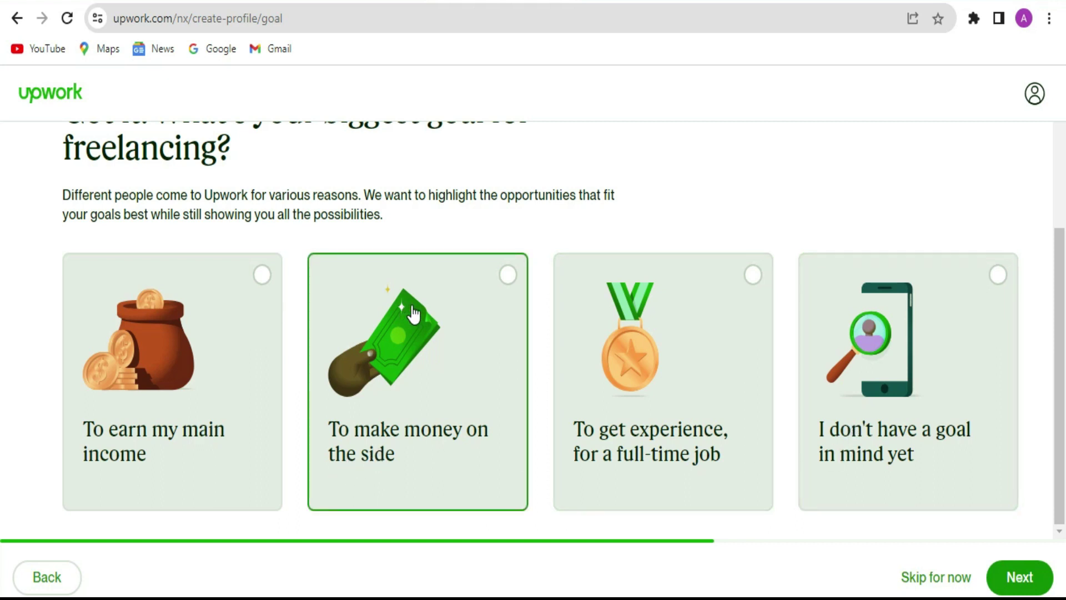
pyautogui.click(507, 280)
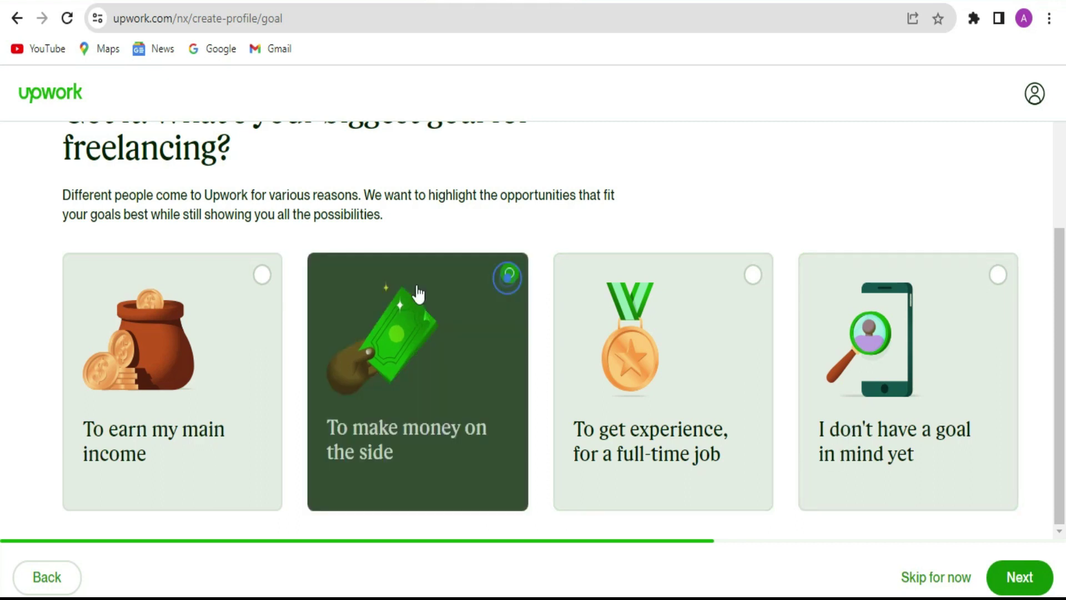
pyautogui.click(263, 278)
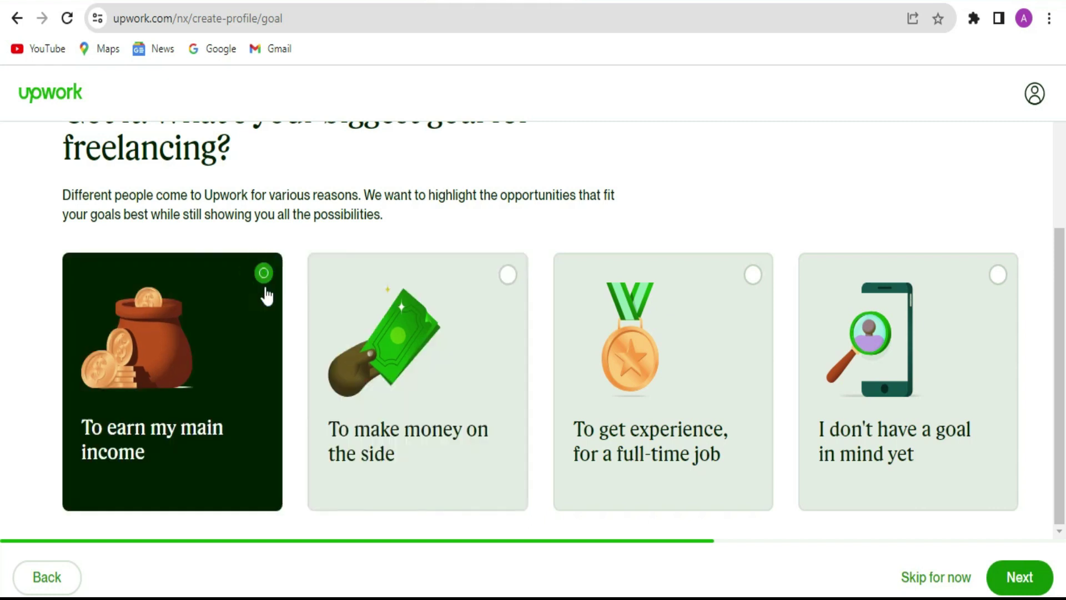
pyautogui.click(1035, 588)
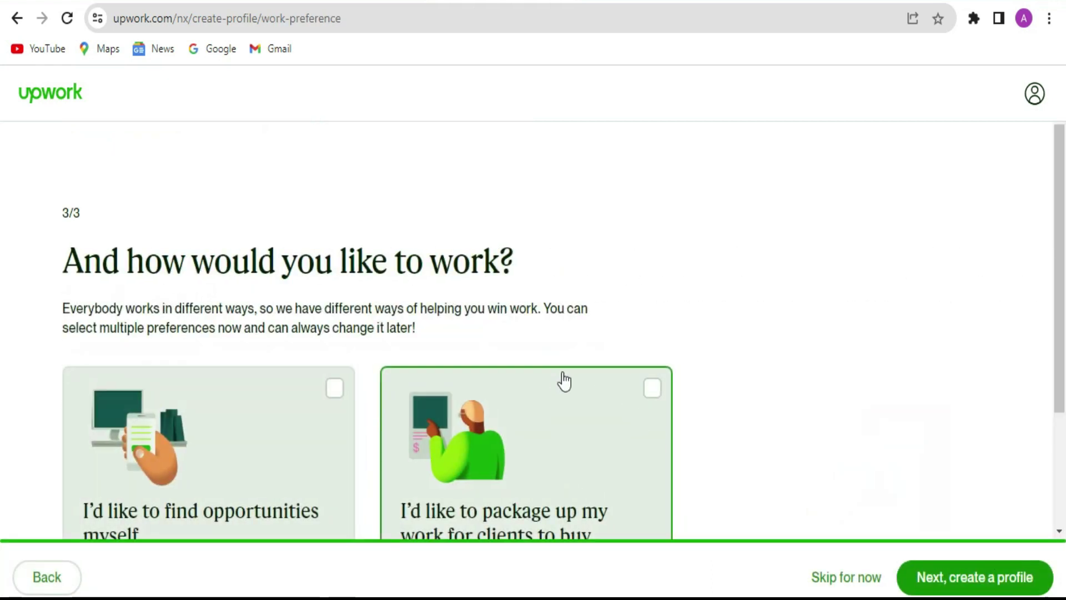
# Select both finding opportunities and packaging up work for clients, opt in to contract-to-hire opportunities, and proceed to profile creation.
pyautogui.scroll(-3, 758, 300)
pyautogui.scroll(3, 757, 300)
pyautogui.scroll(-3, 758, 300)
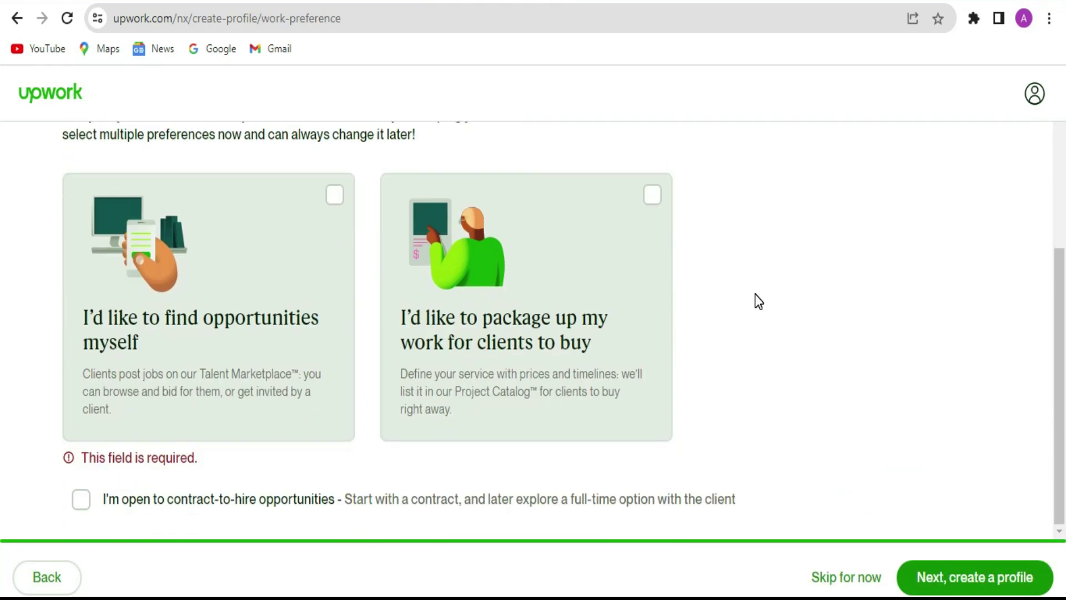
pyautogui.scroll(2, 759, 301)
pyautogui.scroll(-2, 759, 301)
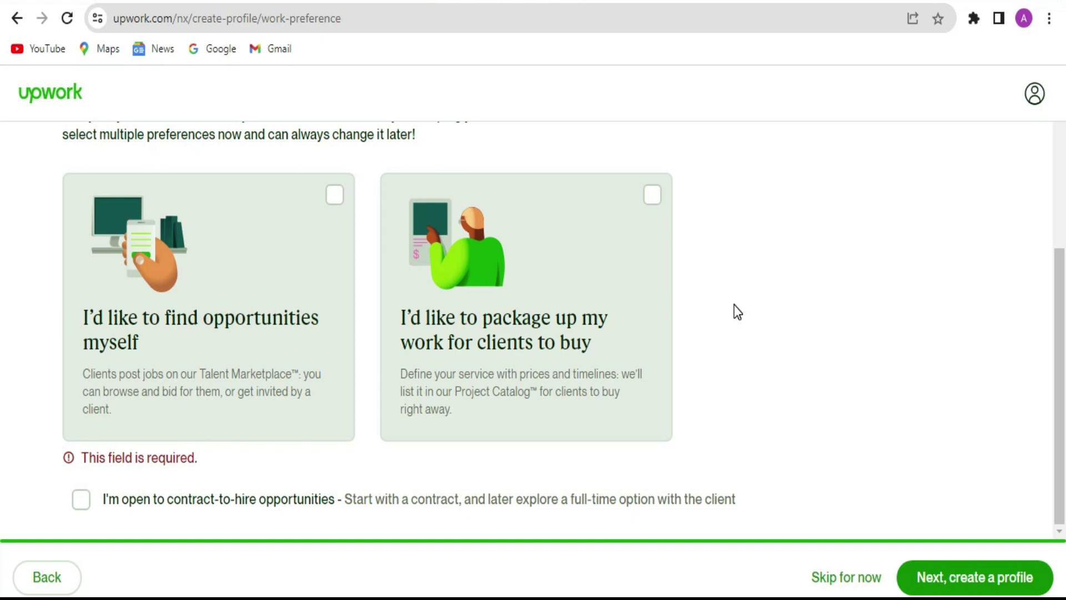
pyautogui.click(651, 194)
pyautogui.click(336, 194)
pyautogui.scroll(-1, 851, 255)
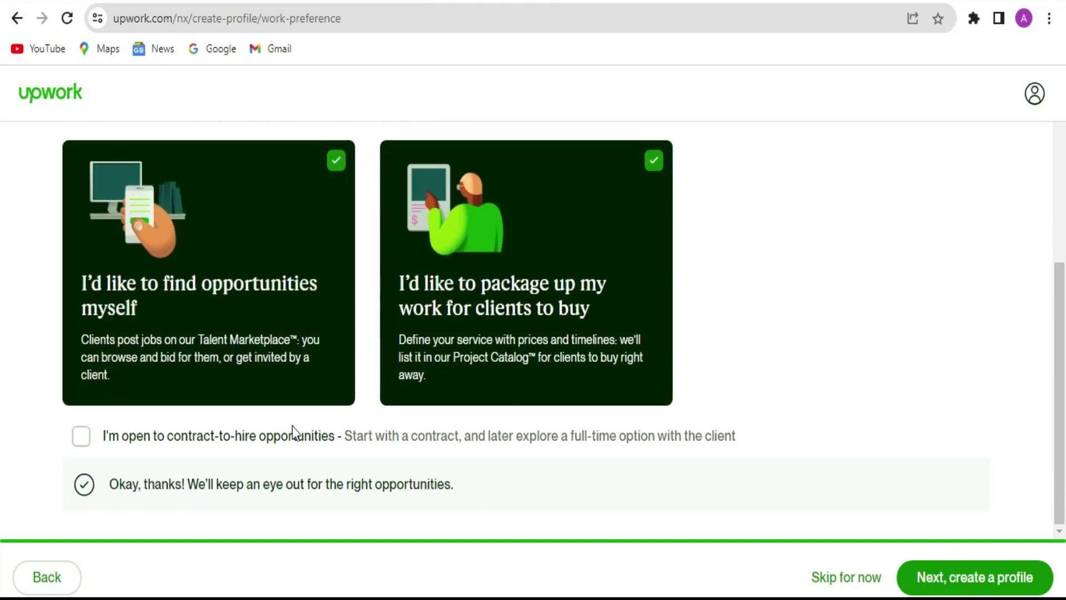
pyautogui.click(81, 437)
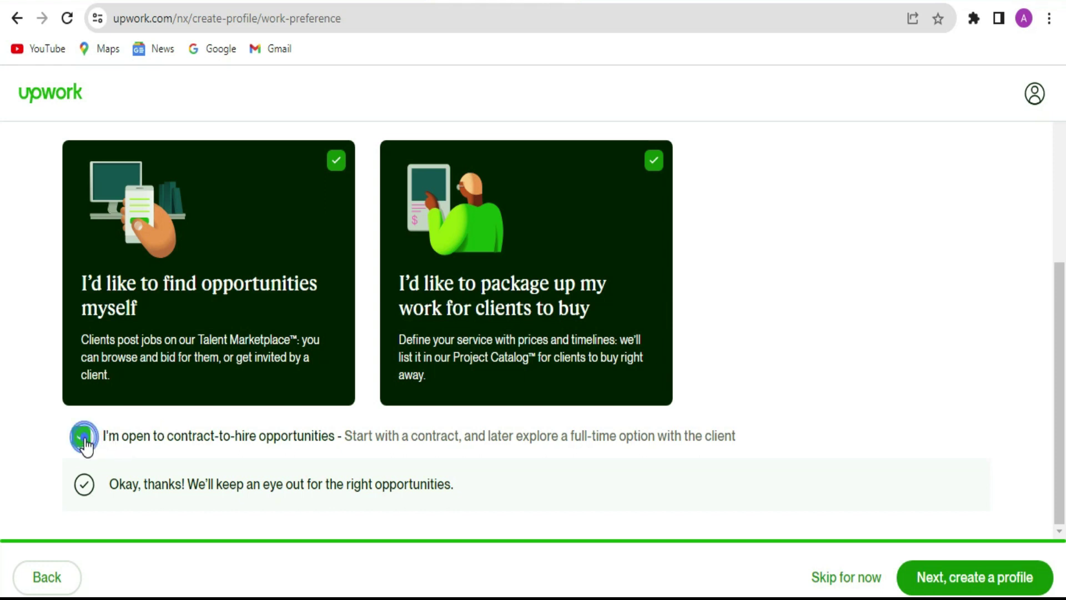
pyautogui.click(1018, 585)
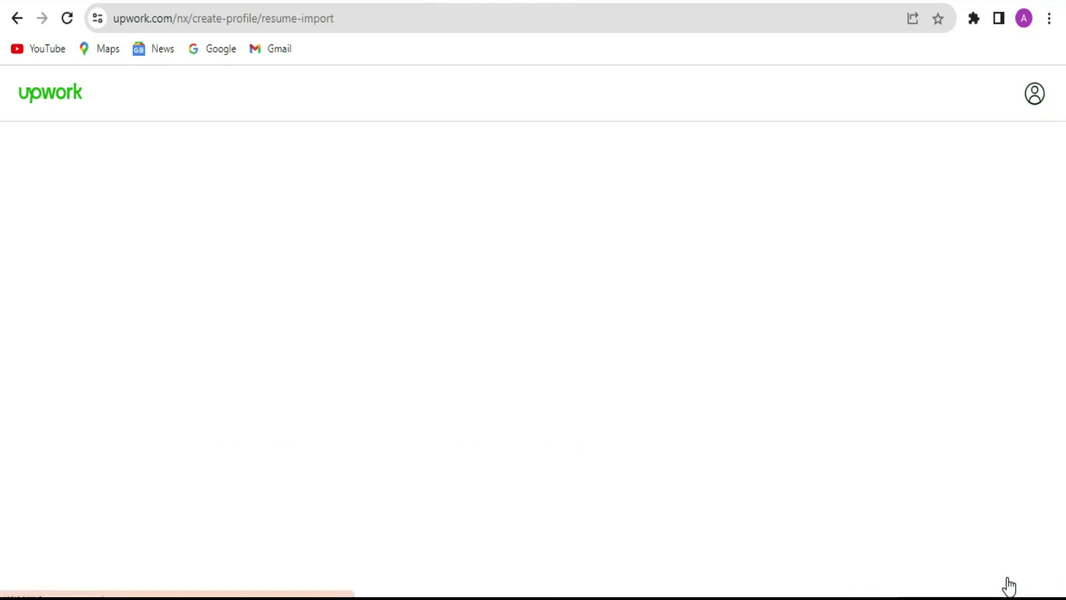
# Review the ways to provide profile information and choose to fill it out manually.
pyautogui.scroll(-2, 564, 344)
pyautogui.scroll(-1, 595, 460)
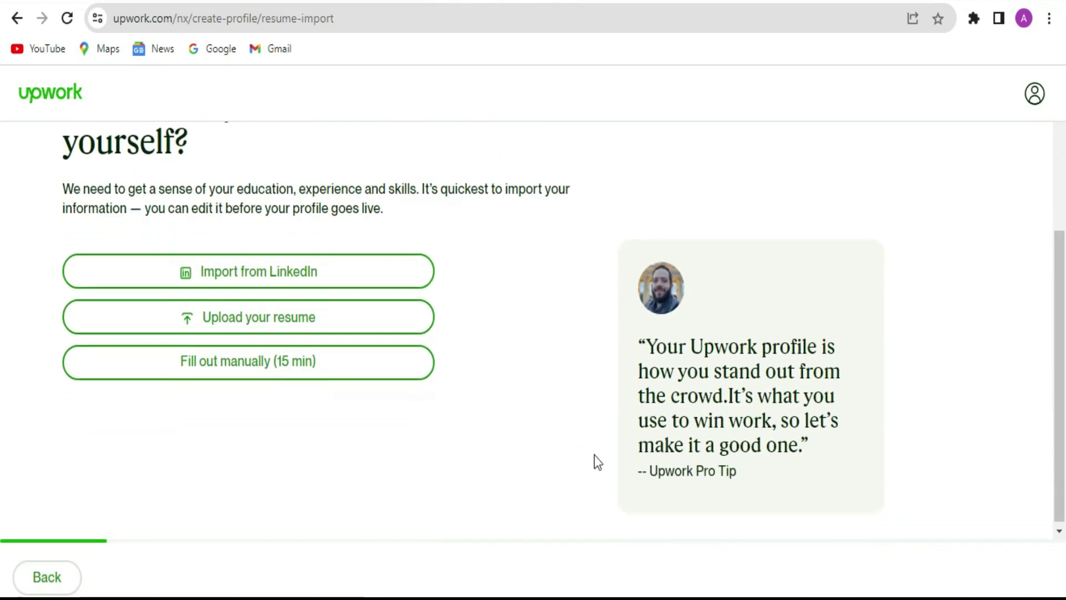
pyautogui.scroll(3, 595, 460)
pyautogui.scroll(-2, 594, 457)
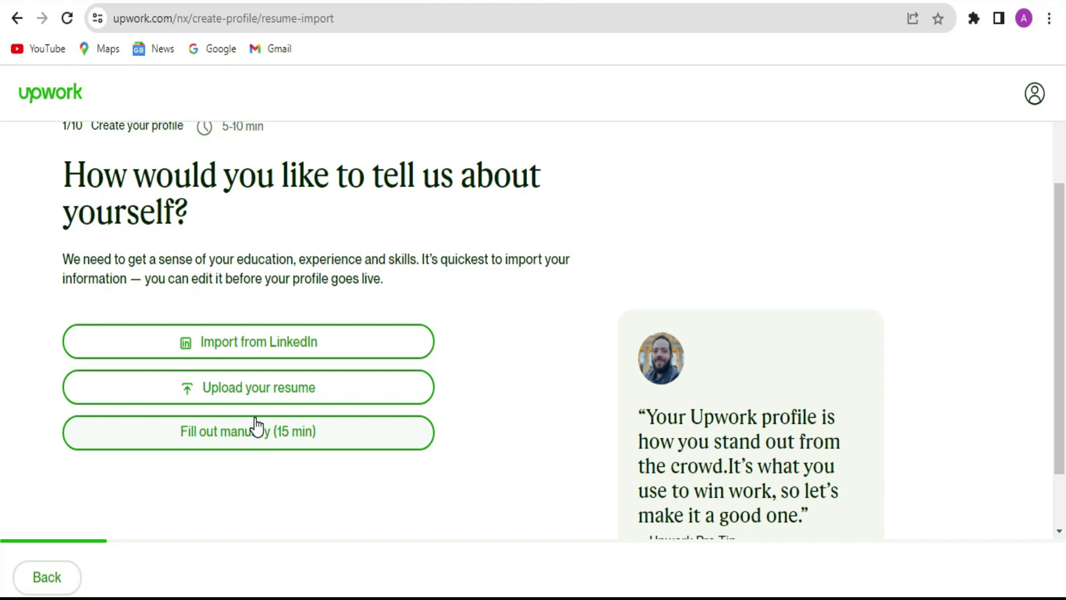
pyautogui.scroll(-2, 447, 391)
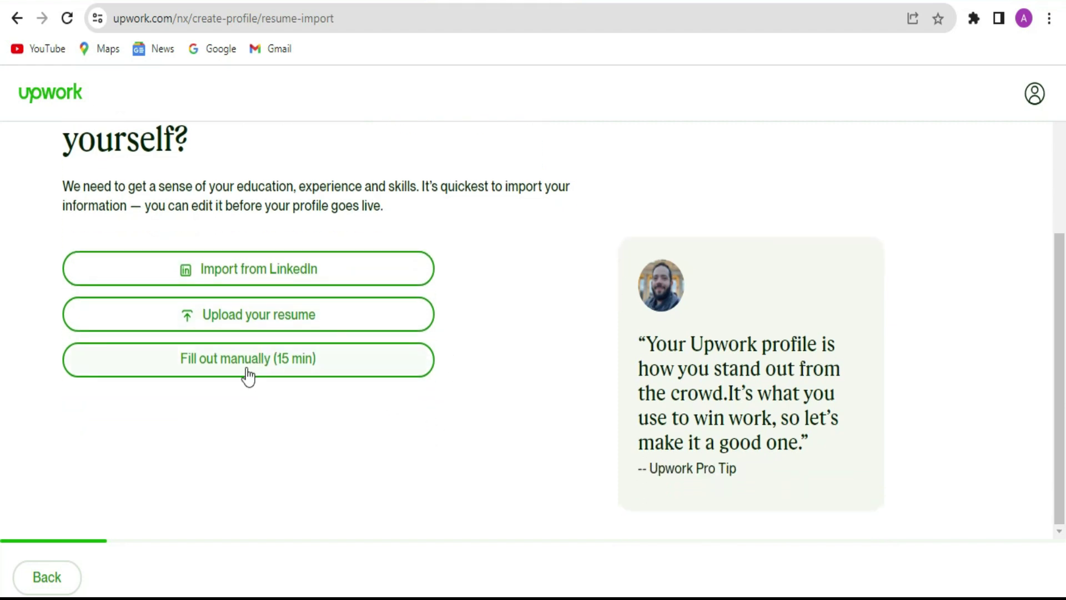
pyautogui.click(277, 371)
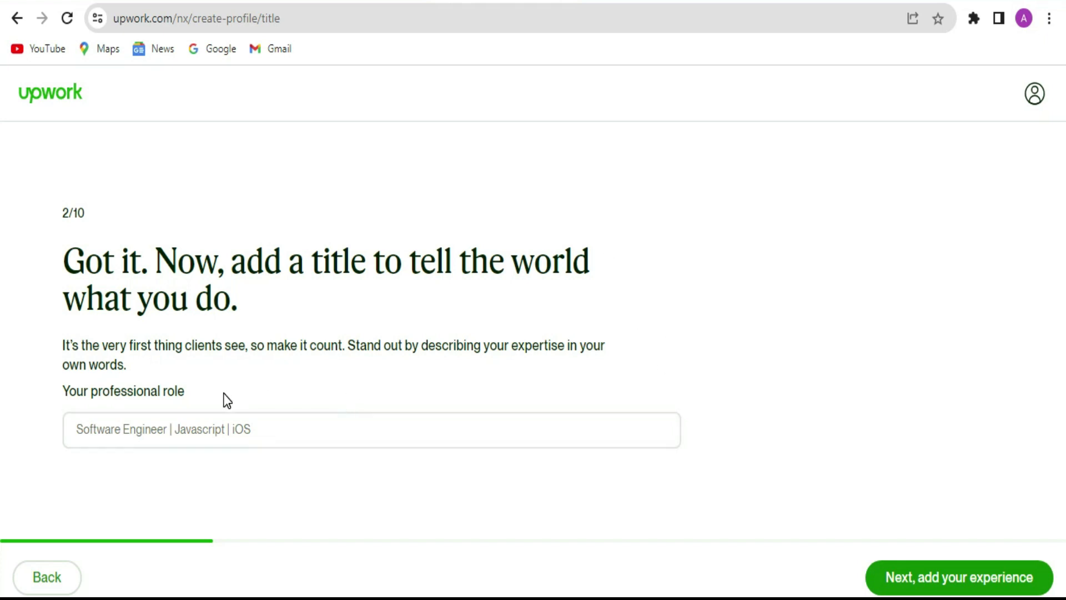
# Set the professional role to "27 years as a professional Ghostwriter, Article Writer" and continue to work experience.
pyautogui.click(256, 432)
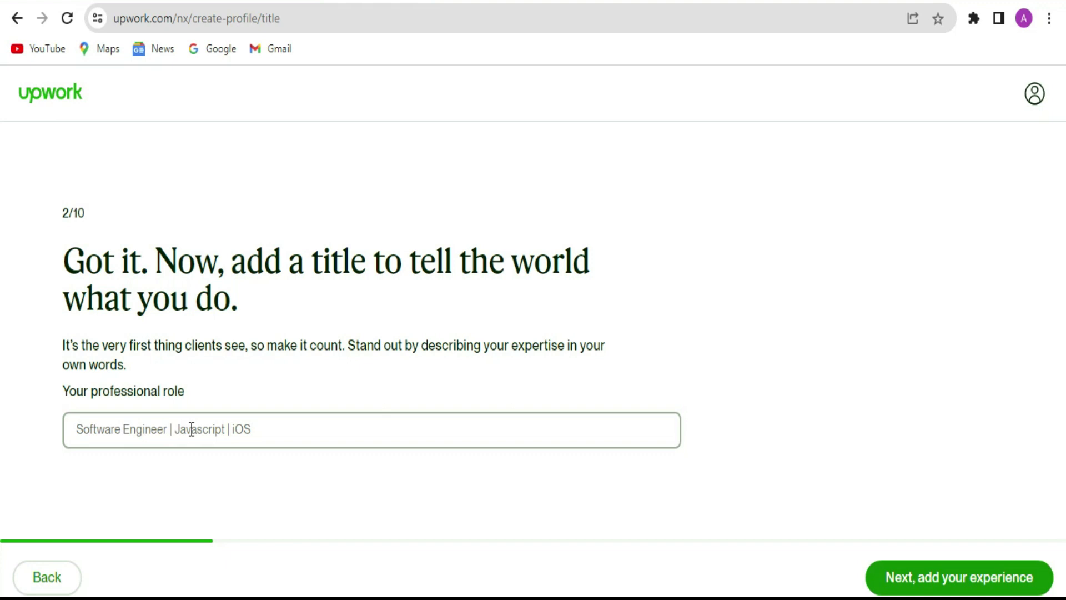
pyautogui.click(191, 429)
pyautogui.write('27 years as a professional Ghostwriter, Article Writer')
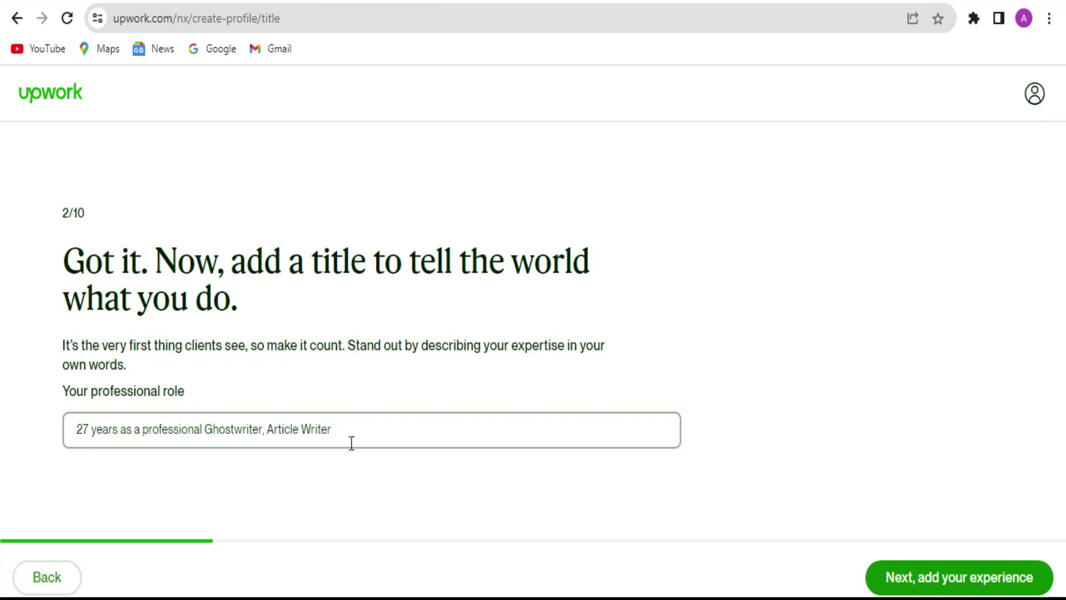
pyautogui.click(986, 584)
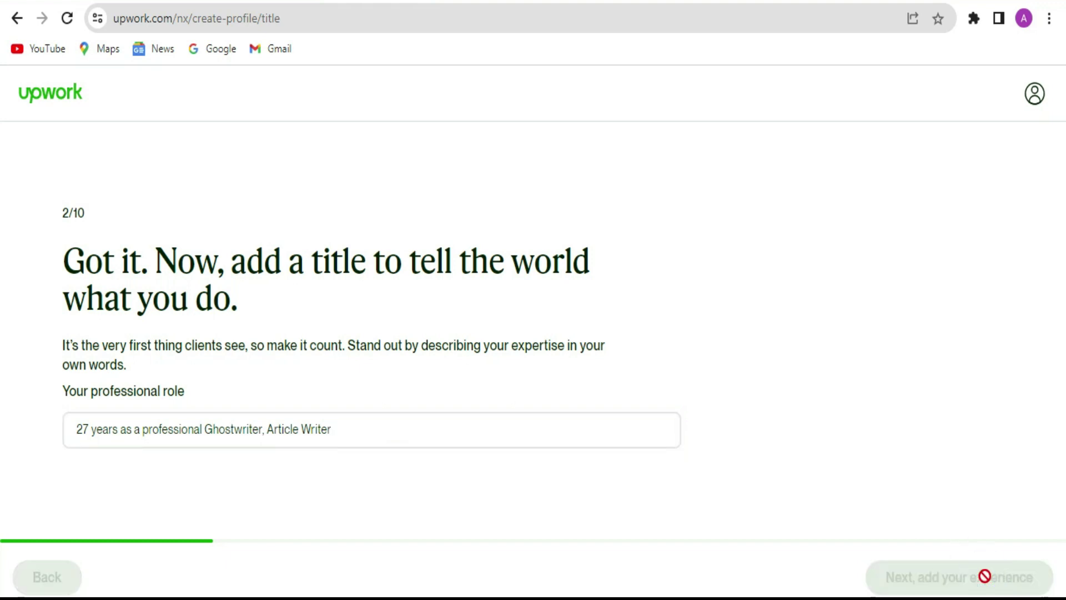
# Add a work experience entry with the title "27 years as a professional Ghostwriter, Article Writer".
pyautogui.scroll(-2, 711, 243)
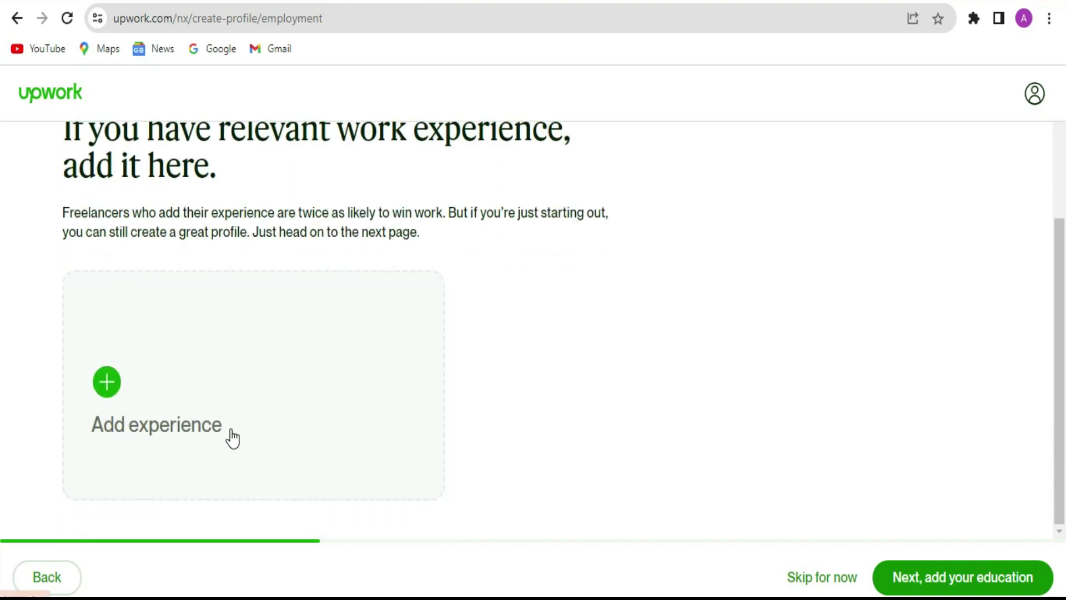
pyautogui.click(108, 383)
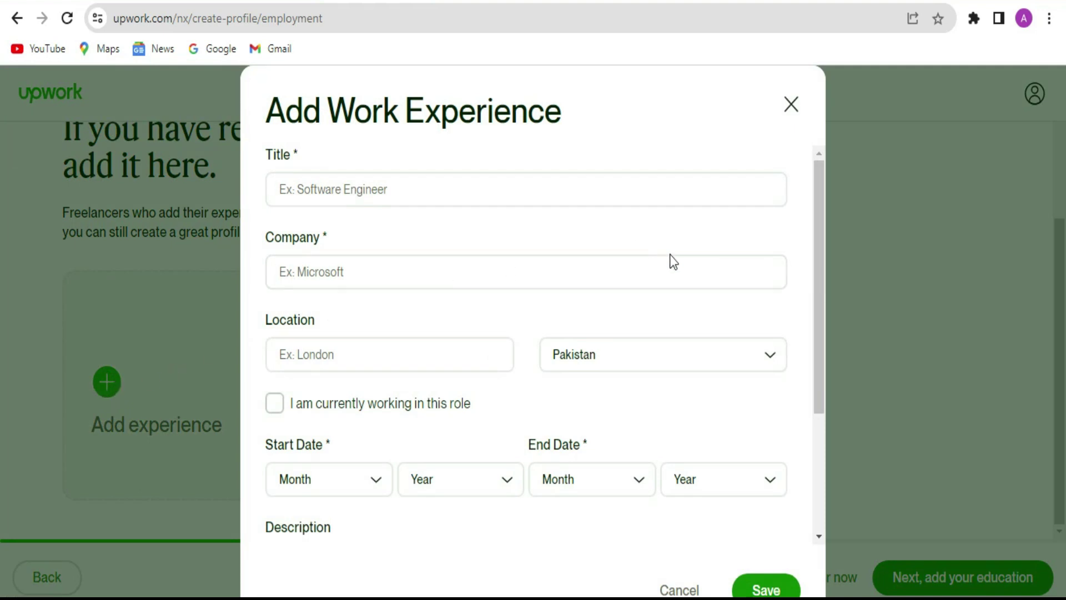
pyautogui.scroll(-3, 675, 257)
pyautogui.scroll(3, 612, 418)
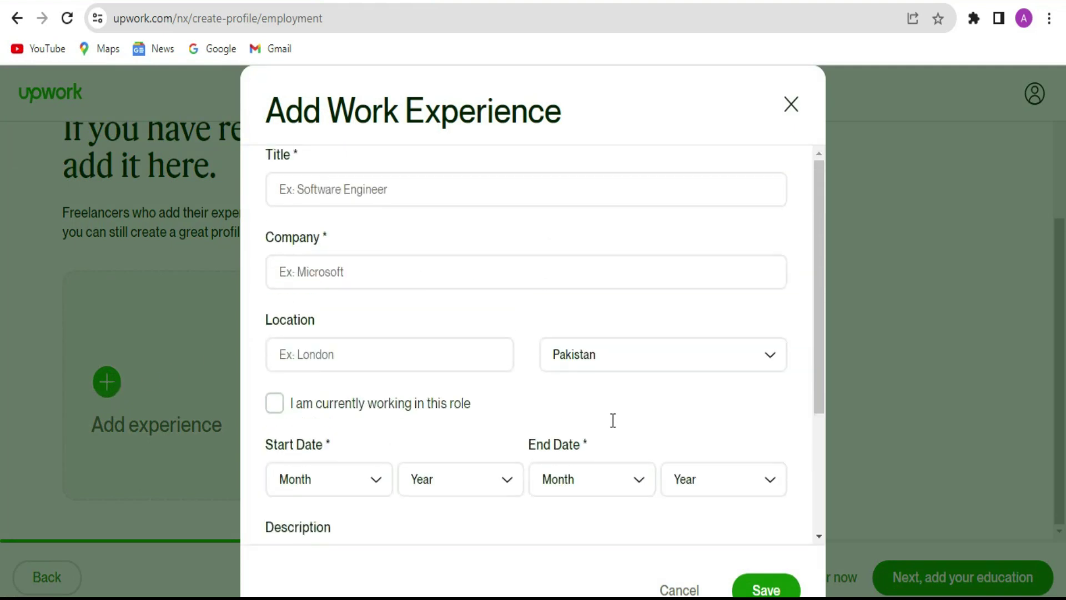
pyautogui.click(319, 181)
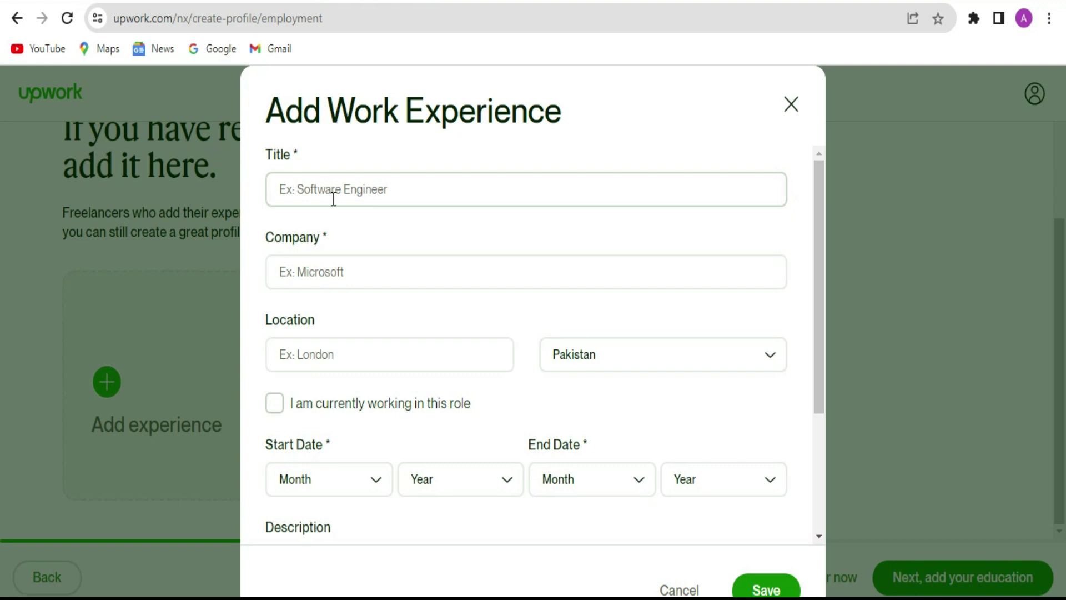
pyautogui.click(354, 193)
pyautogui.click(373, 189)
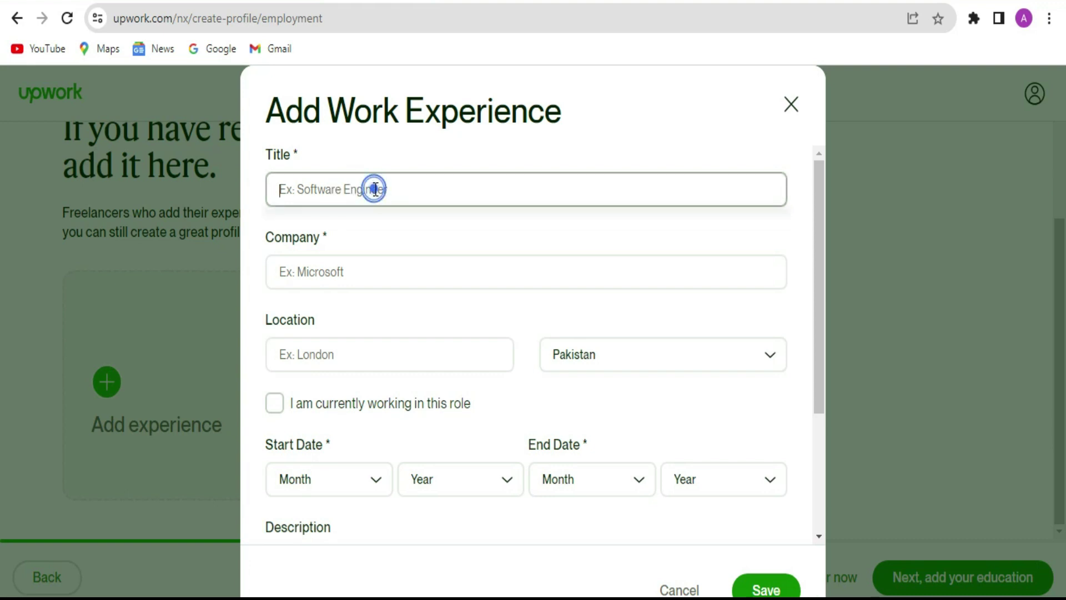
pyautogui.write('27 years as a professional Ghostwriter, Article Writer')
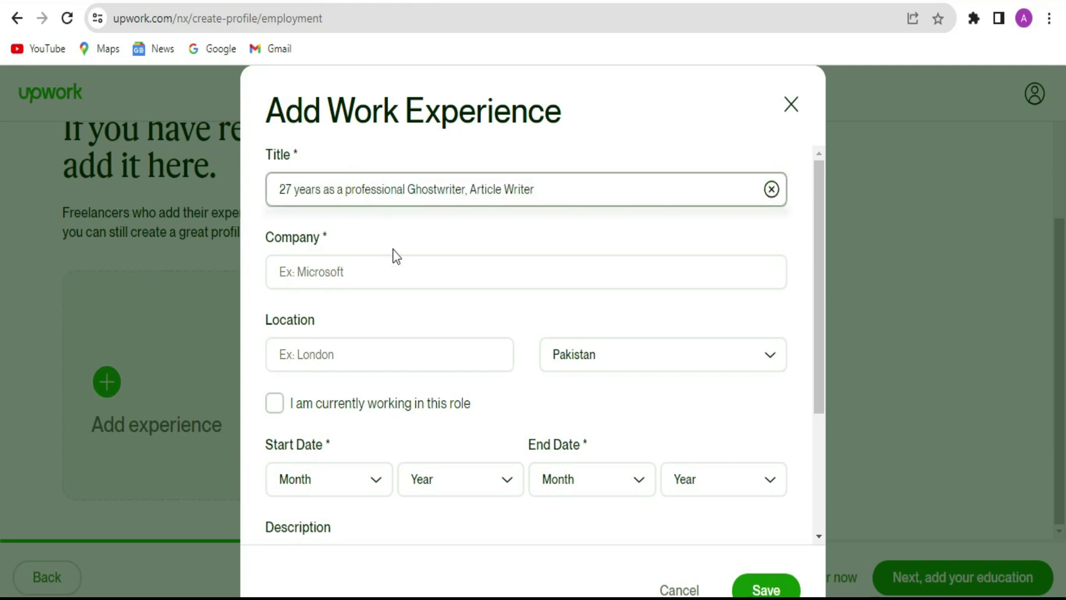
# Enter Fiverr as the company of the work experience, leaving the location city blank.
pyautogui.click(399, 277)
pyautogui.write('Fiverr')
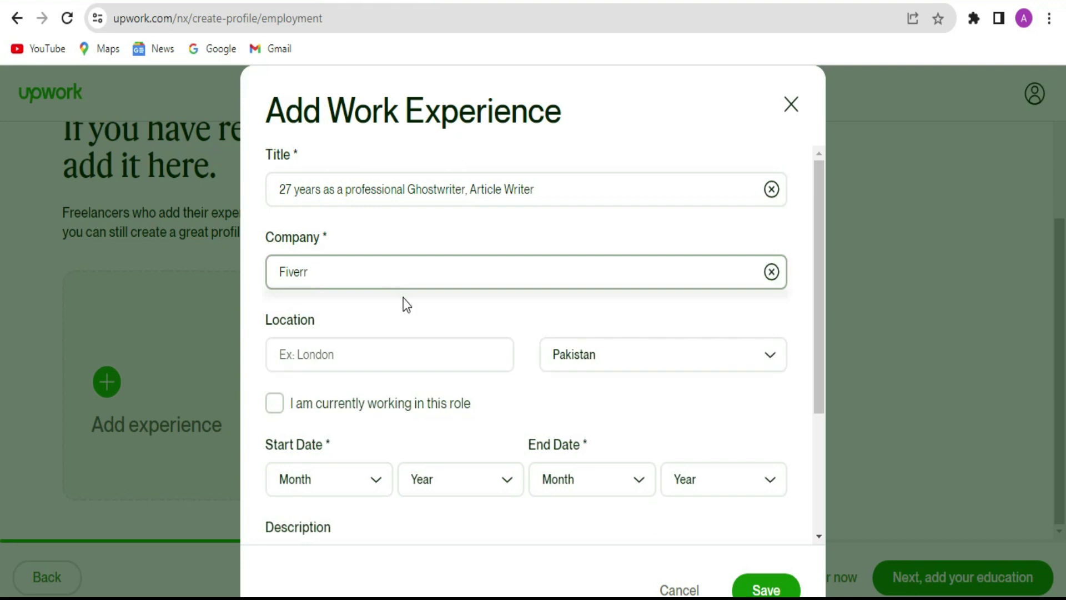
pyautogui.click(369, 352)
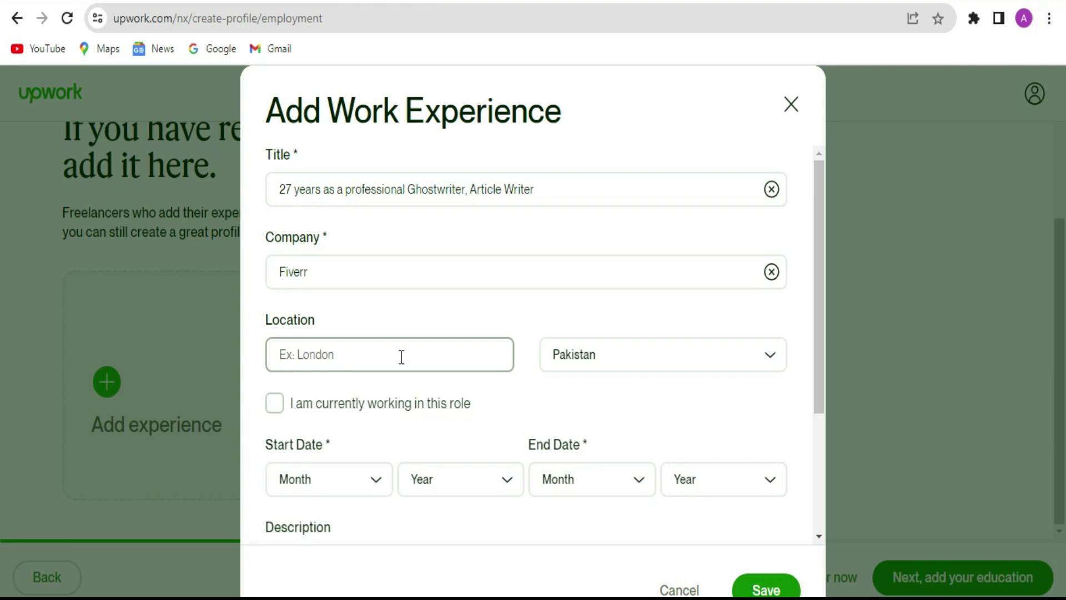
pyautogui.click(512, 317)
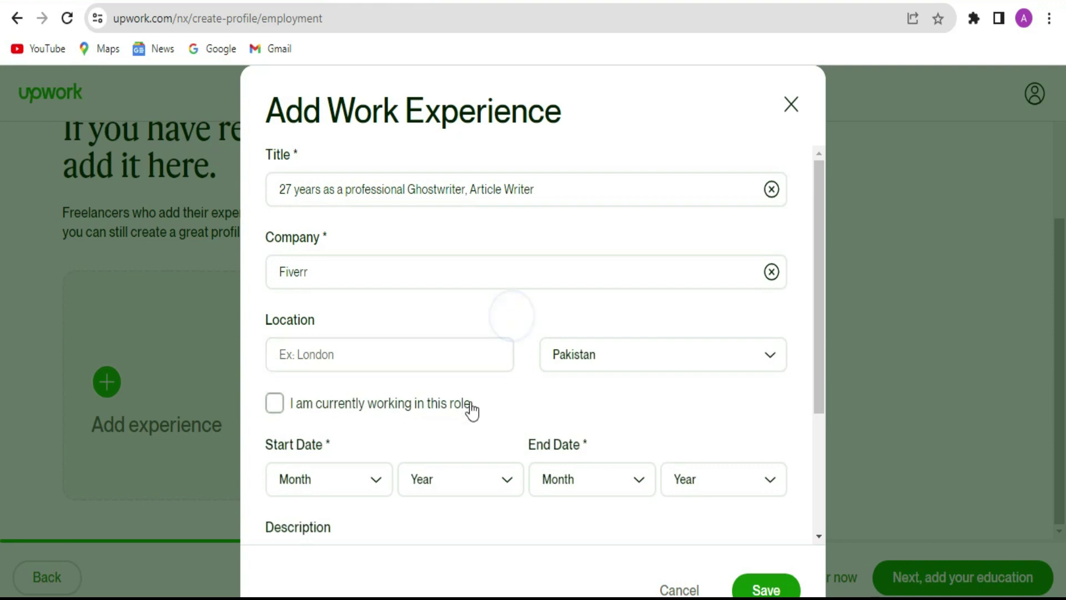
# Set the start month of the Fiverr work experience to September.
pyautogui.scroll(-3, 405, 414)
pyautogui.scroll(-1, 445, 384)
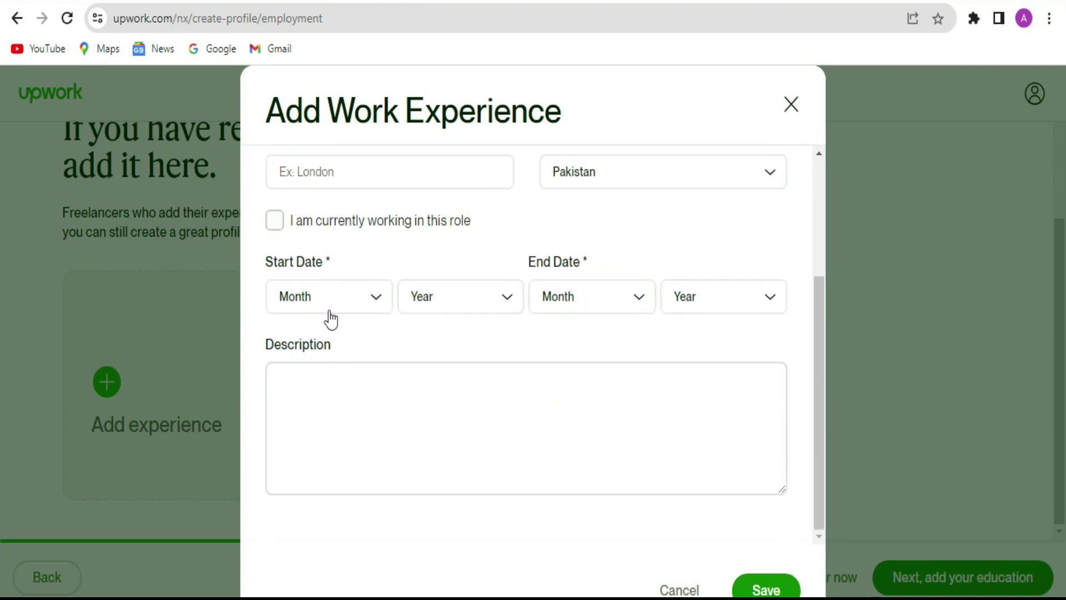
pyautogui.click(376, 297)
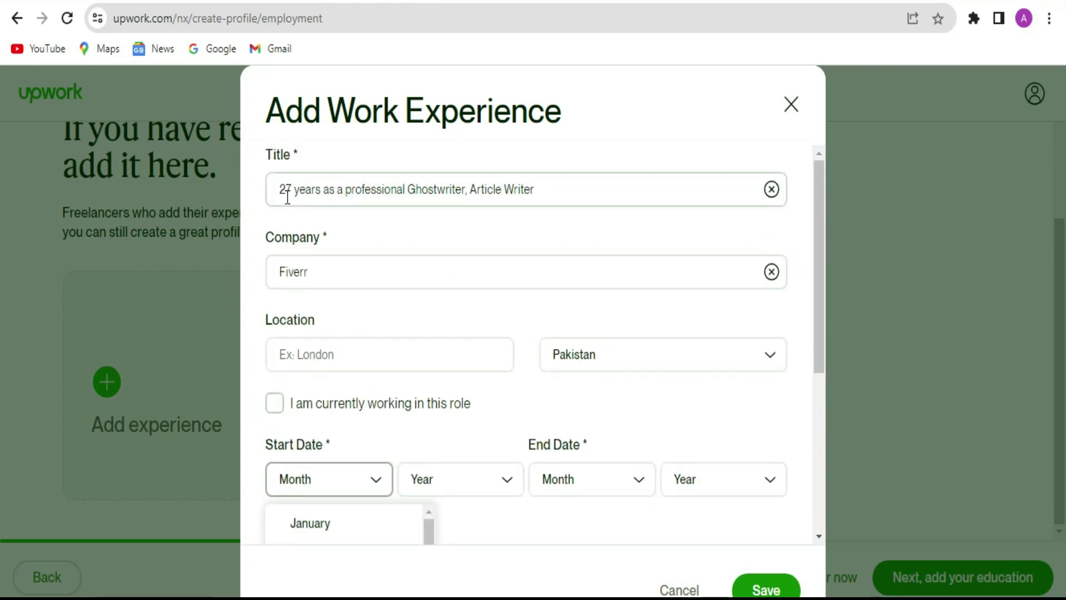
pyautogui.scroll(-6, 375, 383)
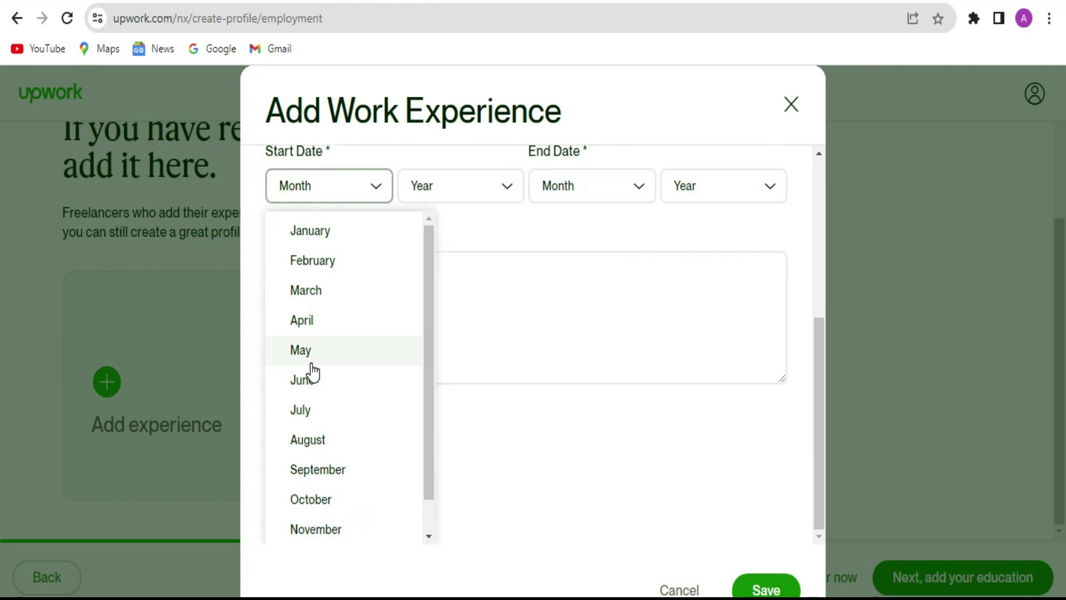
pyautogui.click(328, 483)
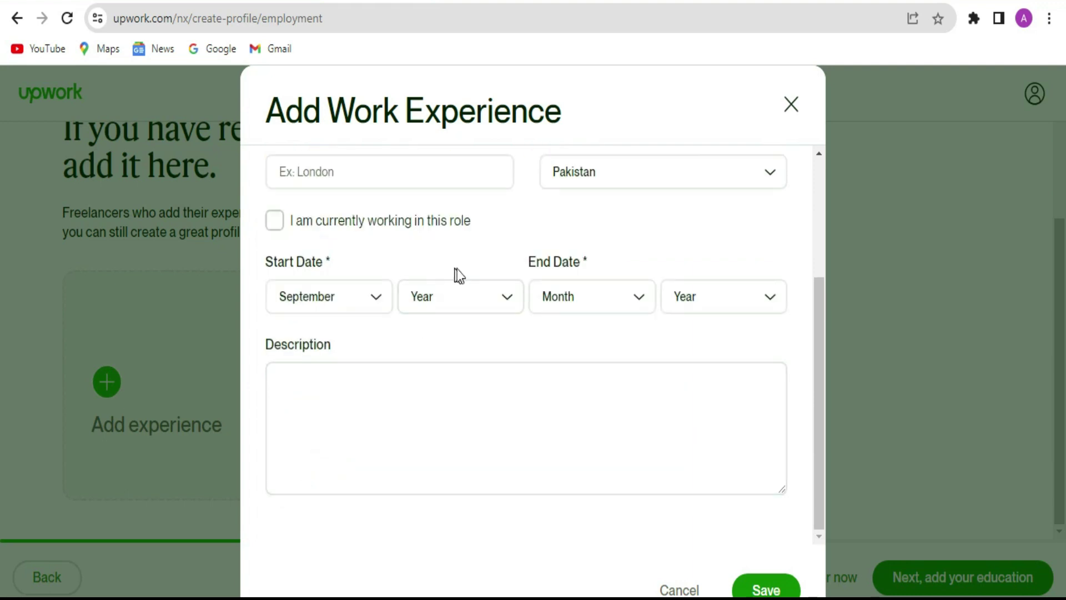
# Set the start year of the work experience to 2003.
pyautogui.click(495, 307)
pyautogui.scroll(-3, 493, 431)
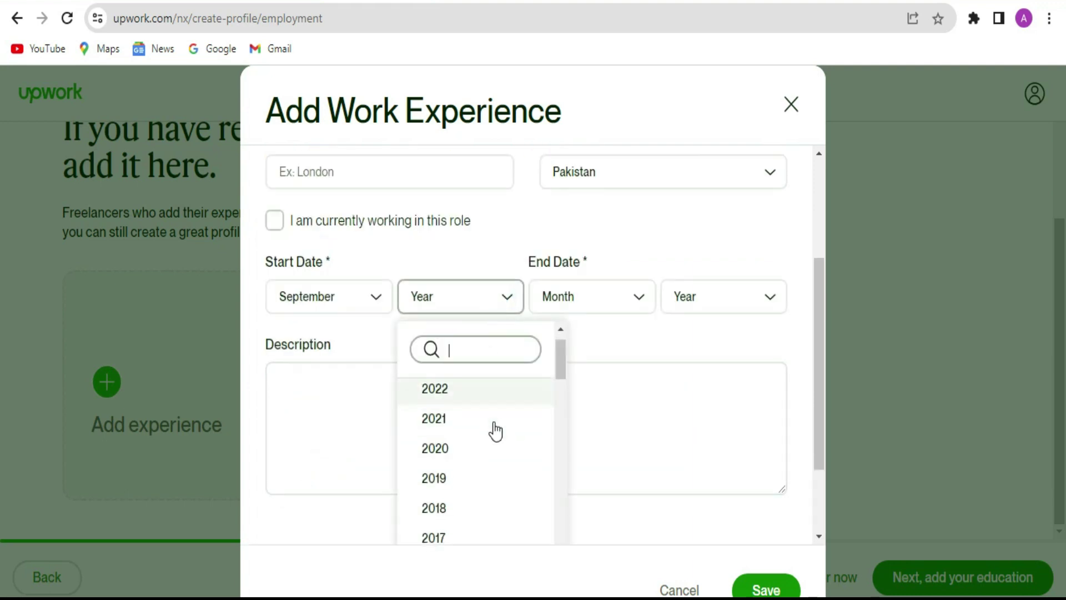
pyautogui.scroll(3, 478, 433)
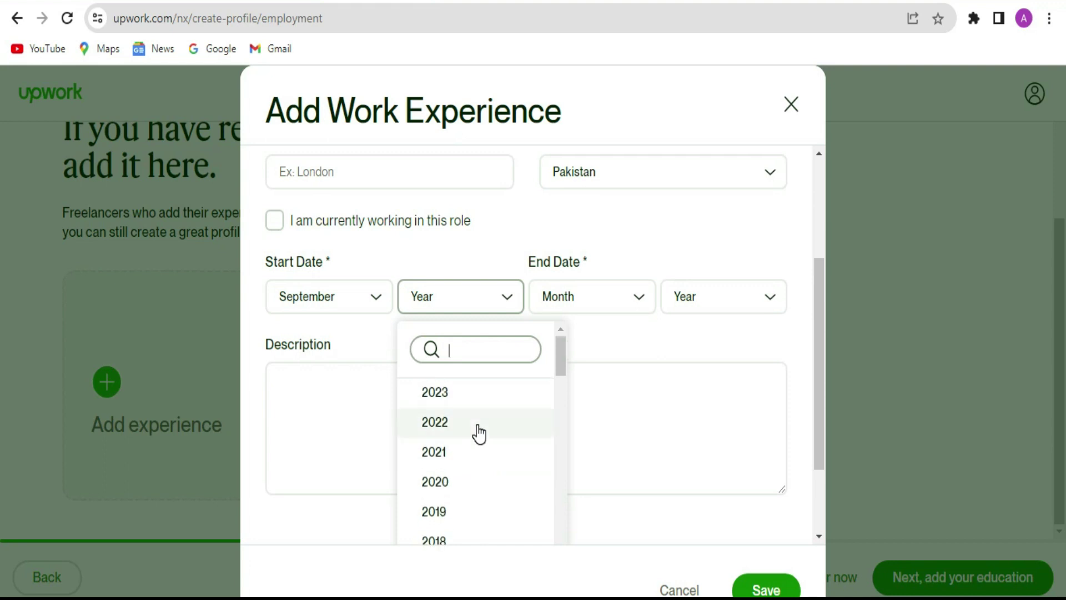
pyautogui.scroll(-6, 478, 432)
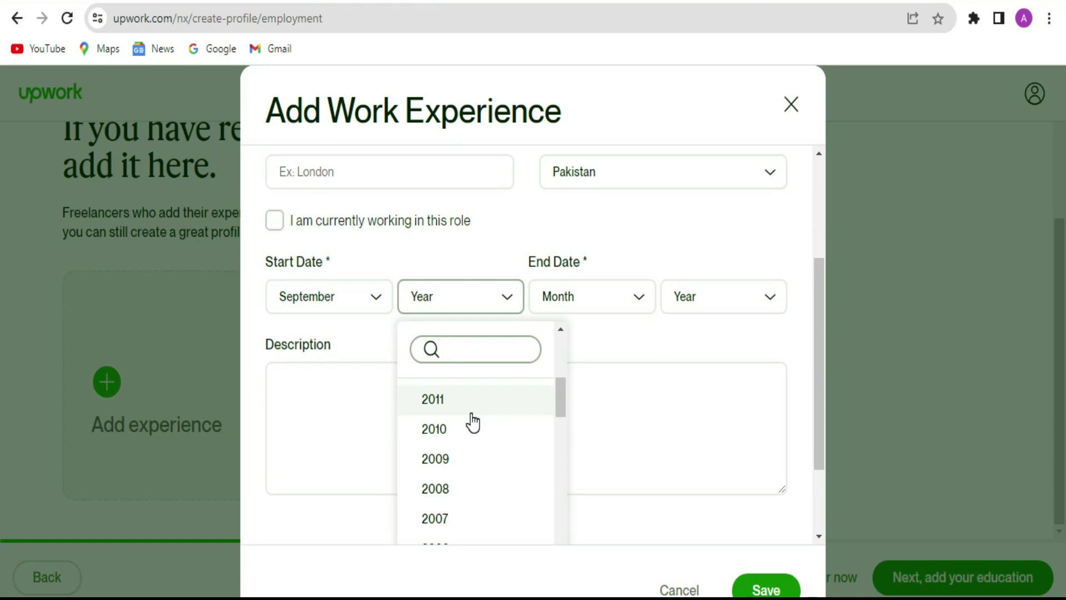
pyautogui.scroll(-3, 488, 389)
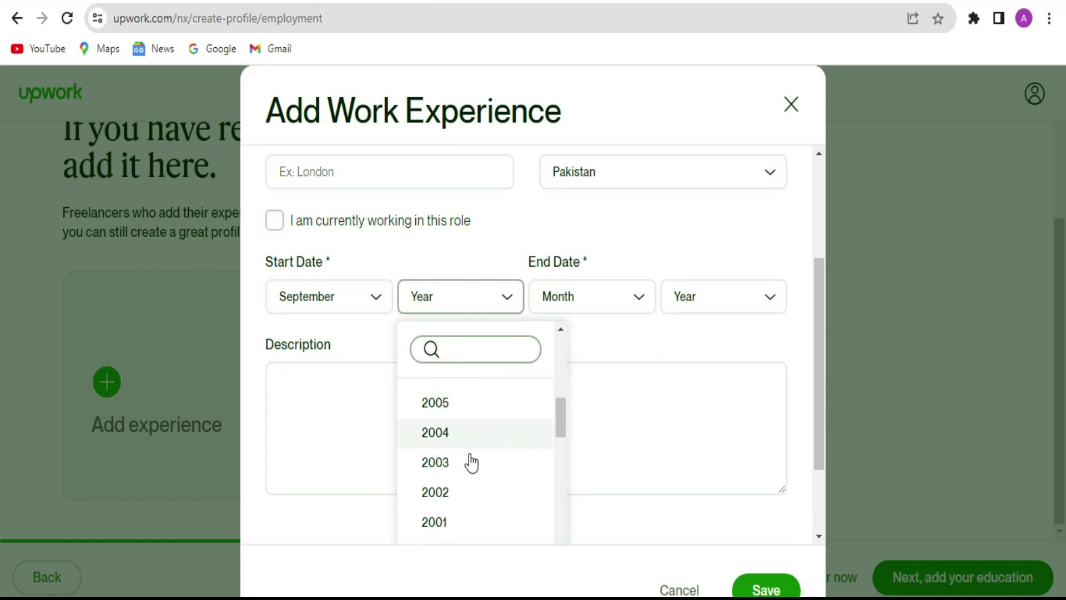
pyautogui.click(442, 465)
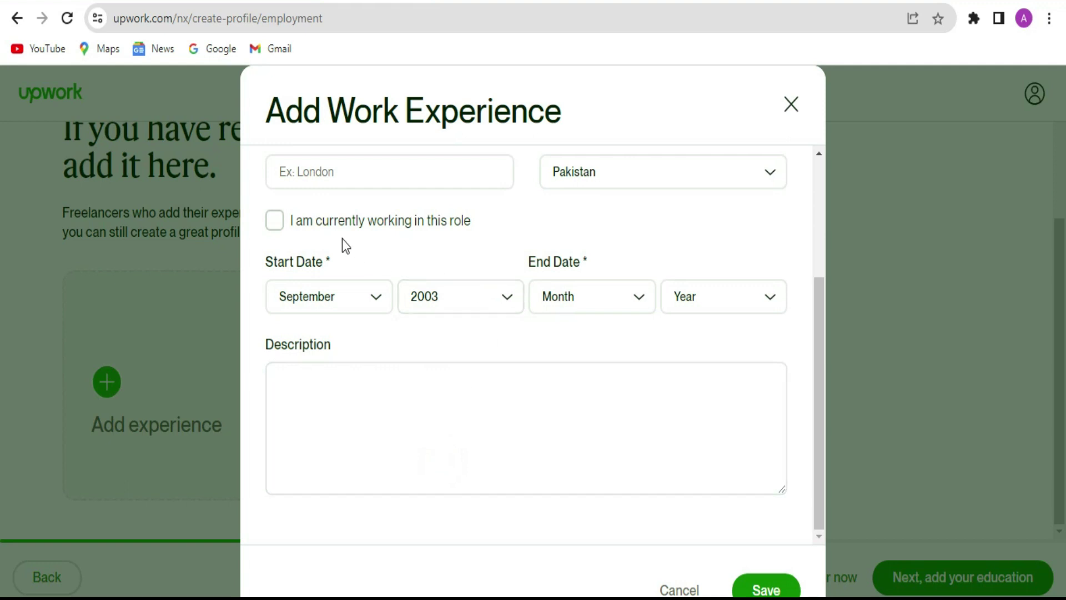
# Mark the role as one currently being worked in and set its start year to 2013.
pyautogui.click(276, 222)
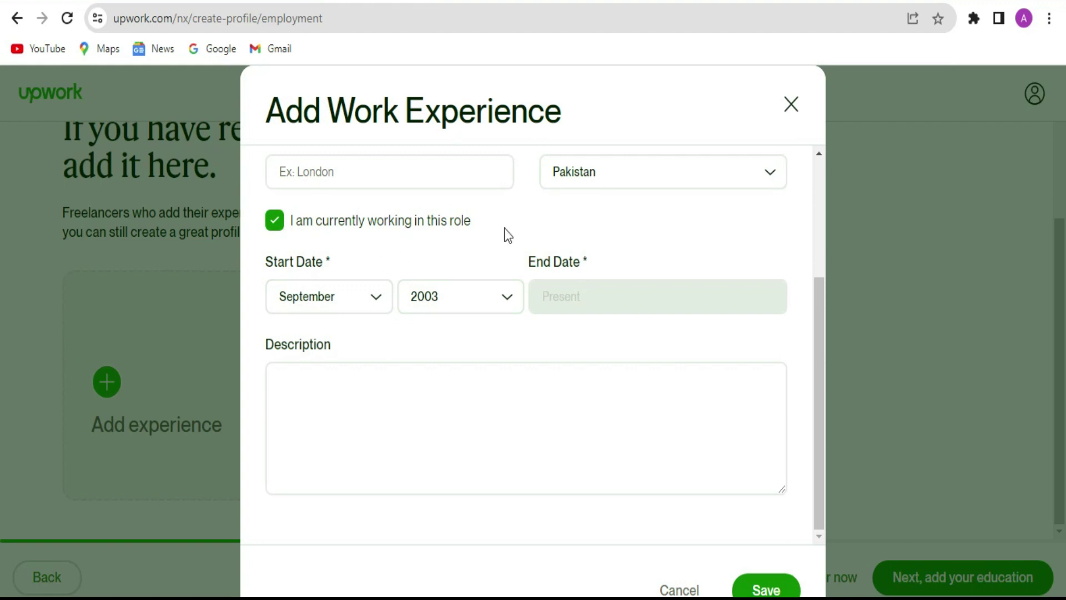
pyautogui.scroll(3, 633, 205)
pyautogui.scroll(-2, 500, 260)
pyautogui.scroll(-1, 499, 260)
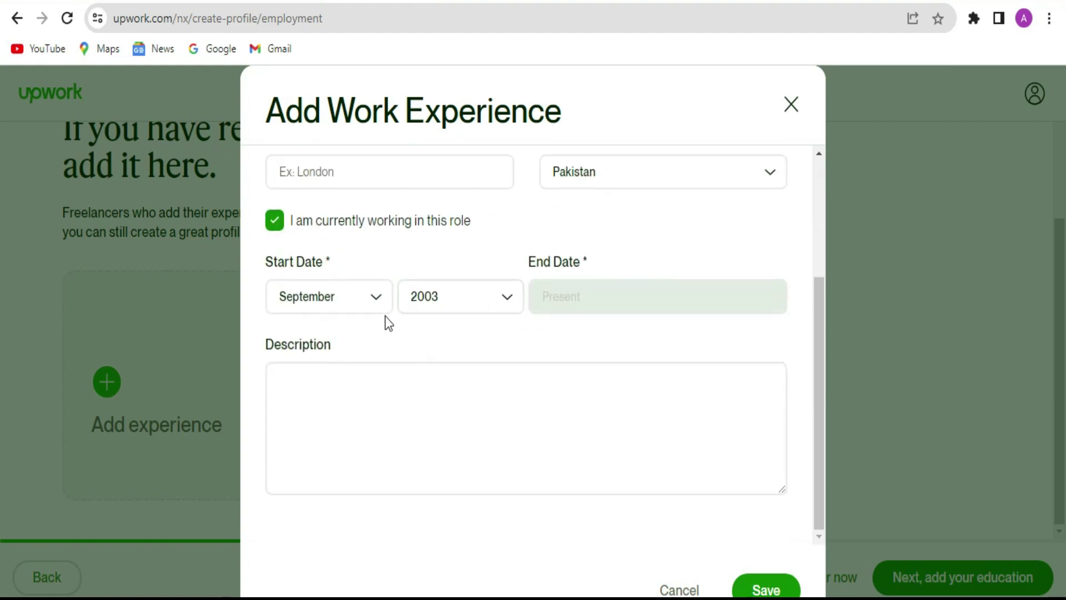
pyautogui.scroll(3, 460, 306)
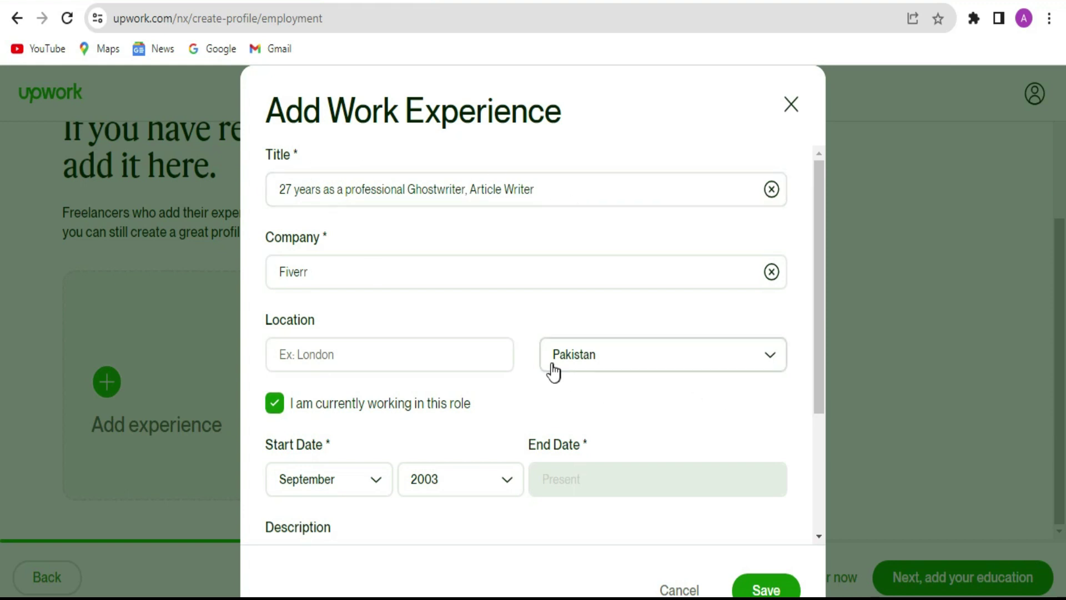
pyautogui.scroll(-3, 552, 371)
pyautogui.click(486, 306)
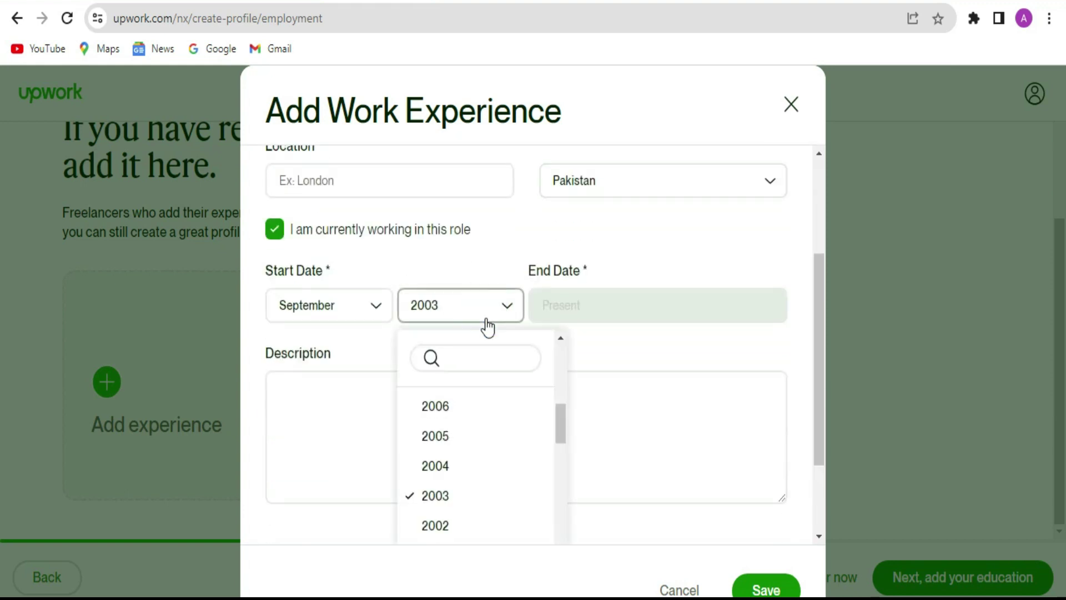
pyautogui.scroll(9, 483, 452)
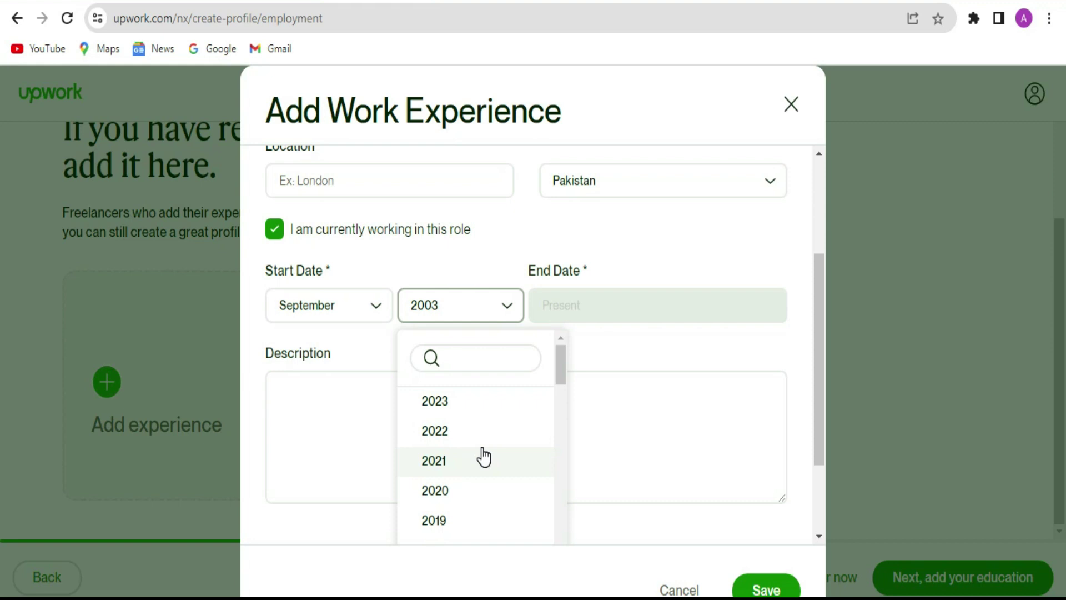
pyautogui.scroll(-4, 483, 454)
pyautogui.click(425, 432)
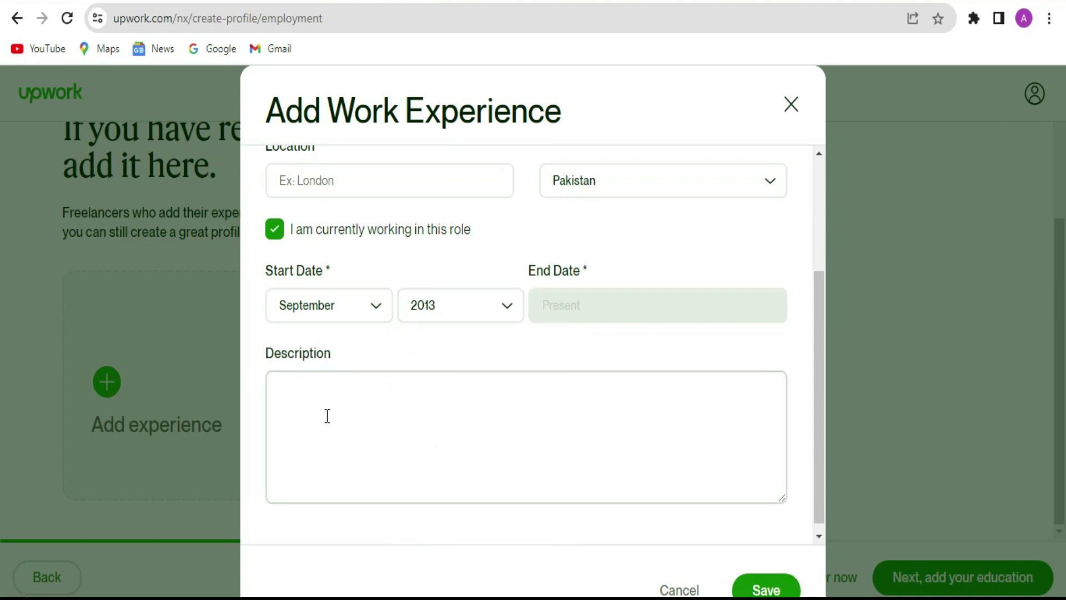
# Describe 27 years of experience as a professional writer and editor, freelancing full-time since 2013, with writing samples upon request, and save the work experience.
pyautogui.click(341, 397)
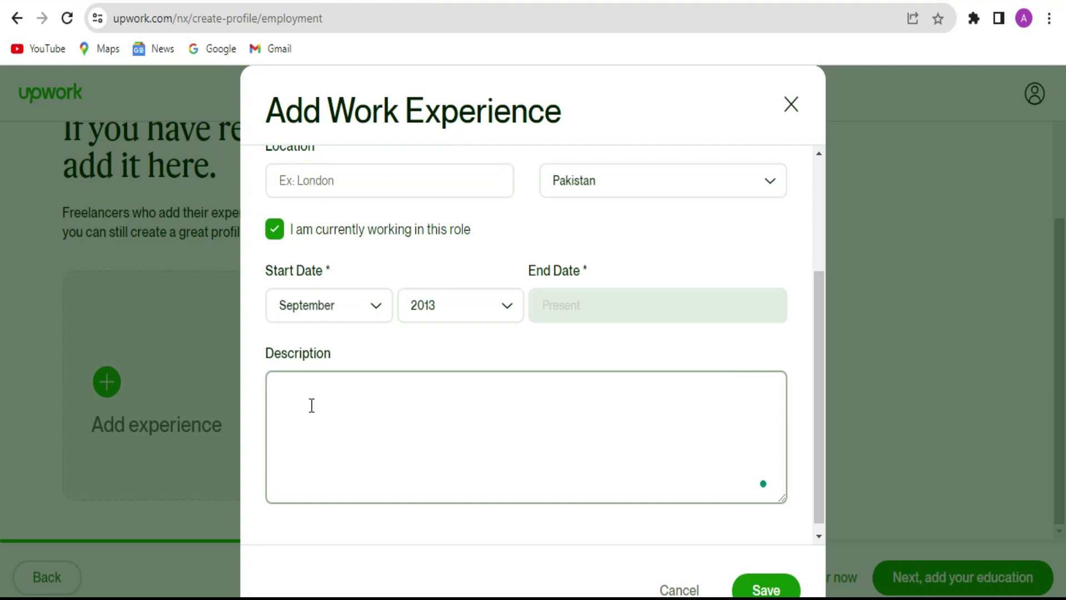
pyautogui.write("I have 27 years of experience as a professional writer and editor and have been freelancing full-time since 2013.  . I've worked for newspapers, magazines, news bureaus, websites, and clients across six continents (no penguins from Antarctica yet). I am a huge believer in the power of collaboration between working professionals. Writing samples are available upon request.")
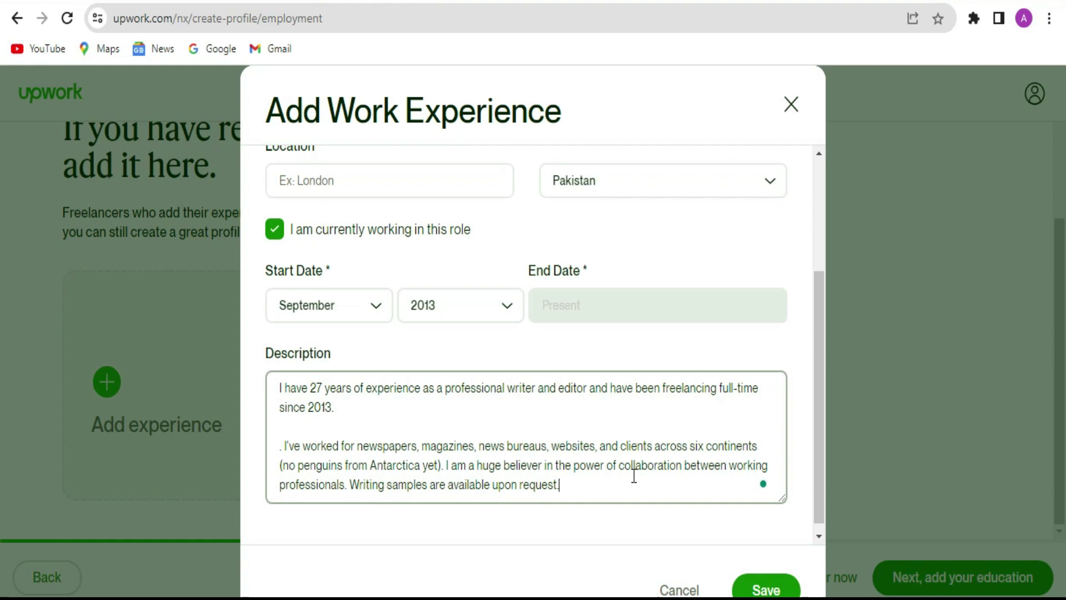
pyautogui.scroll(-1, 634, 476)
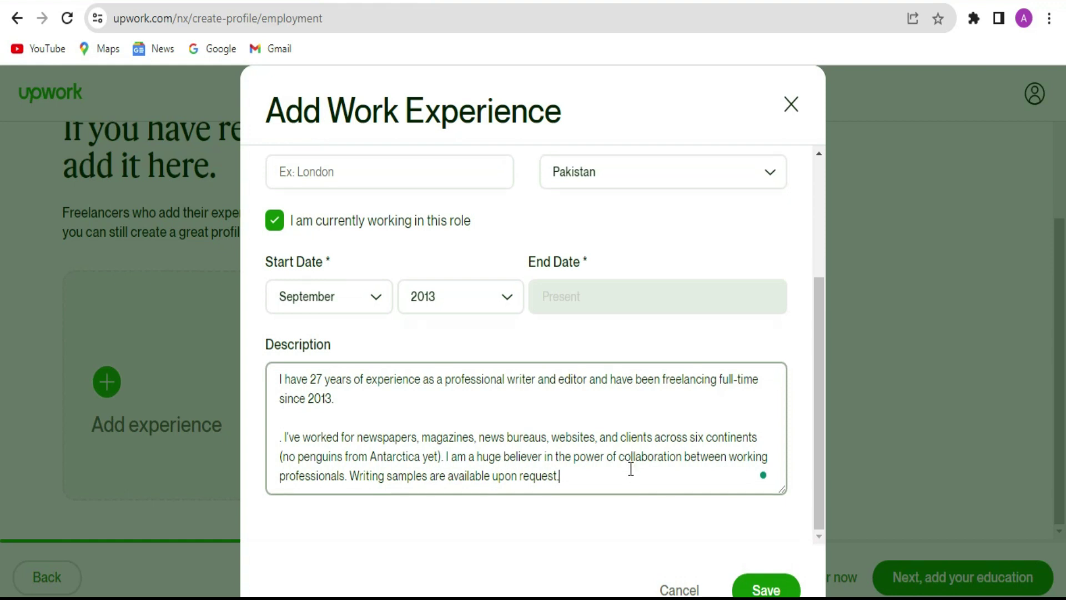
pyautogui.scroll(3, 804, 411)
pyautogui.scroll(-3, 788, 405)
pyautogui.scroll(3, 768, 367)
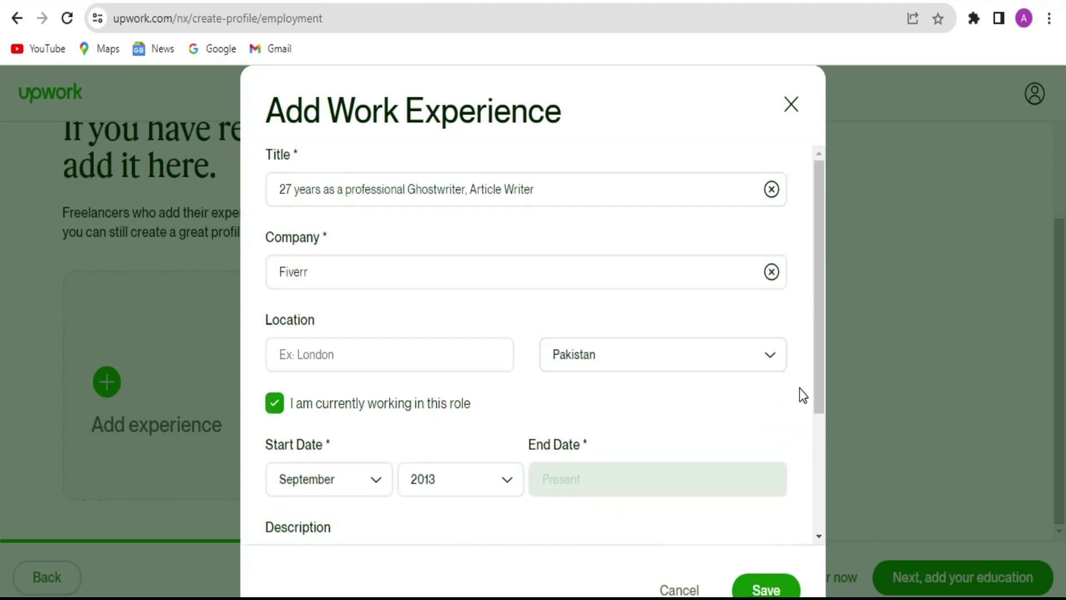
pyautogui.scroll(-3, 800, 392)
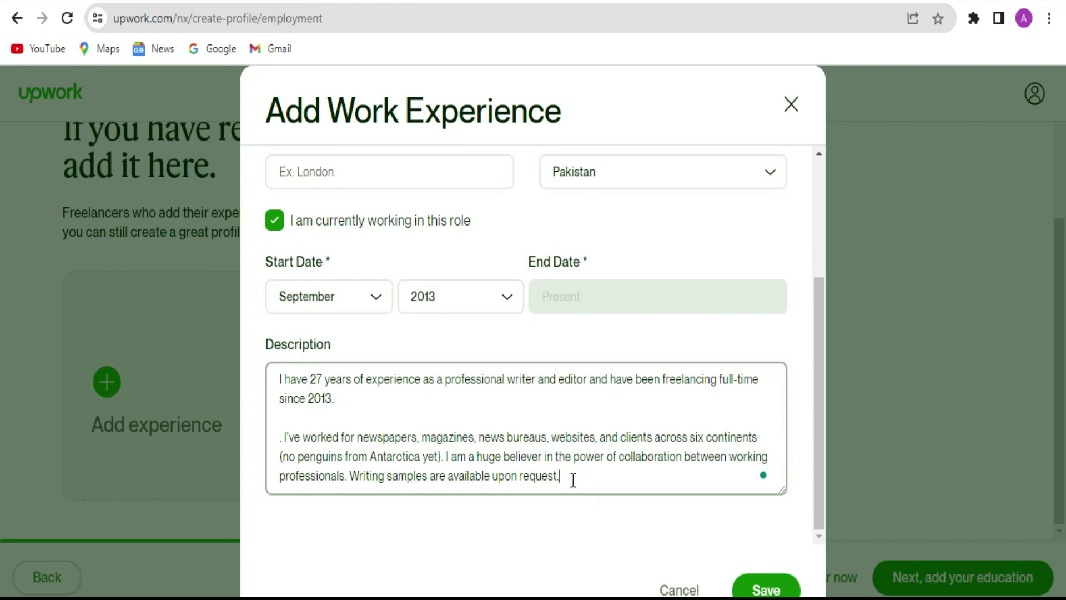
pyautogui.click(766, 586)
pyautogui.scroll(-3, 872, 518)
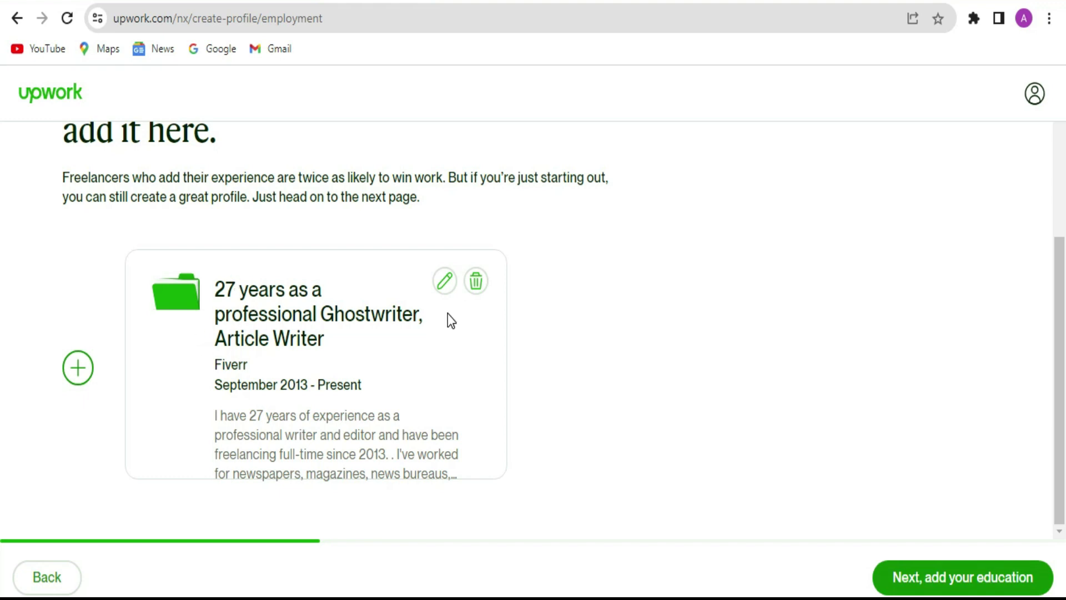
# Change the saved work experience's title to "10 years as a professional Ghostwriter, Article Writer" and save the entry.
pyautogui.click(444, 282)
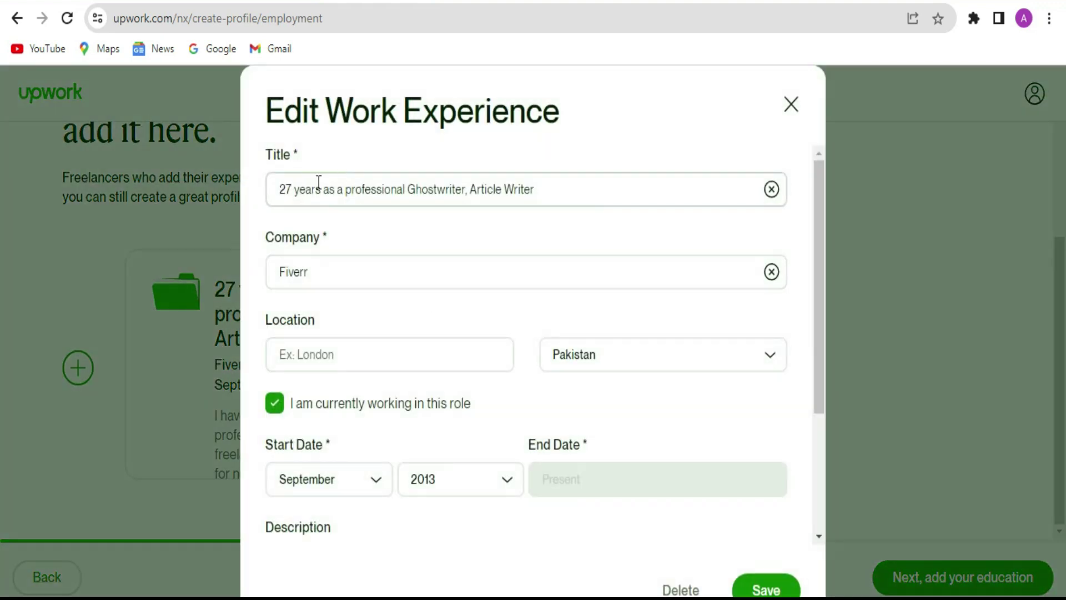
pyautogui.click(289, 189)
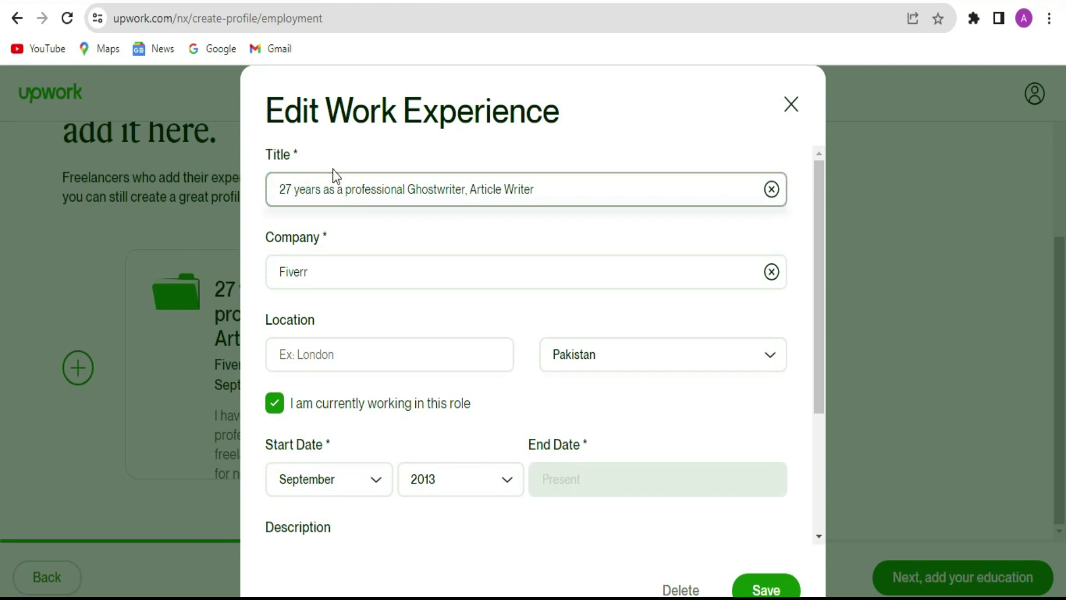
pyautogui.click(290, 189)
pyautogui.press('BackSpace')
pyautogui.press('BackSpace')
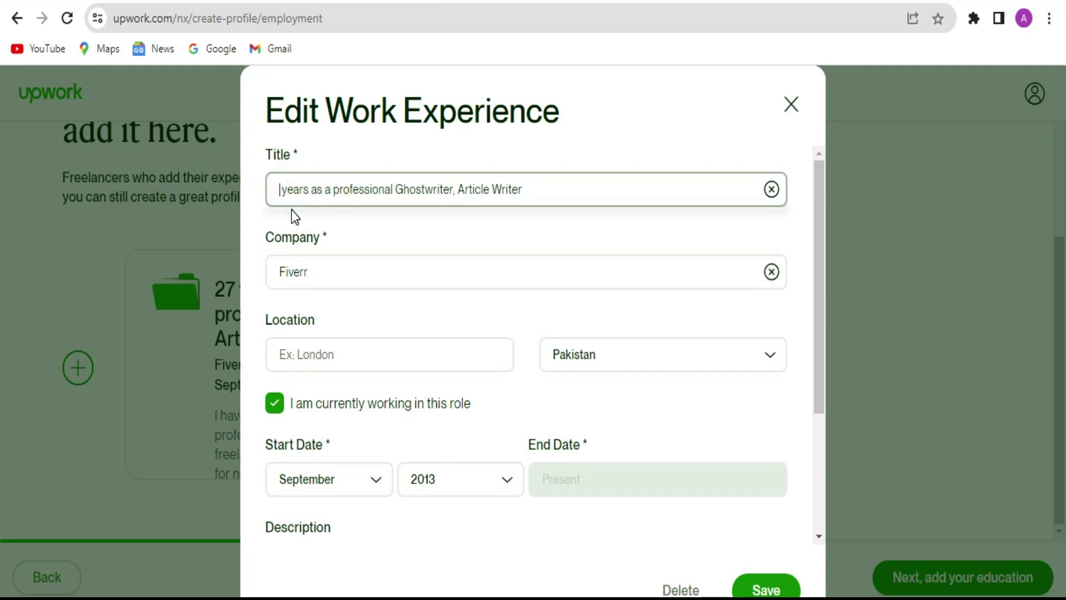
pyautogui.write('10')
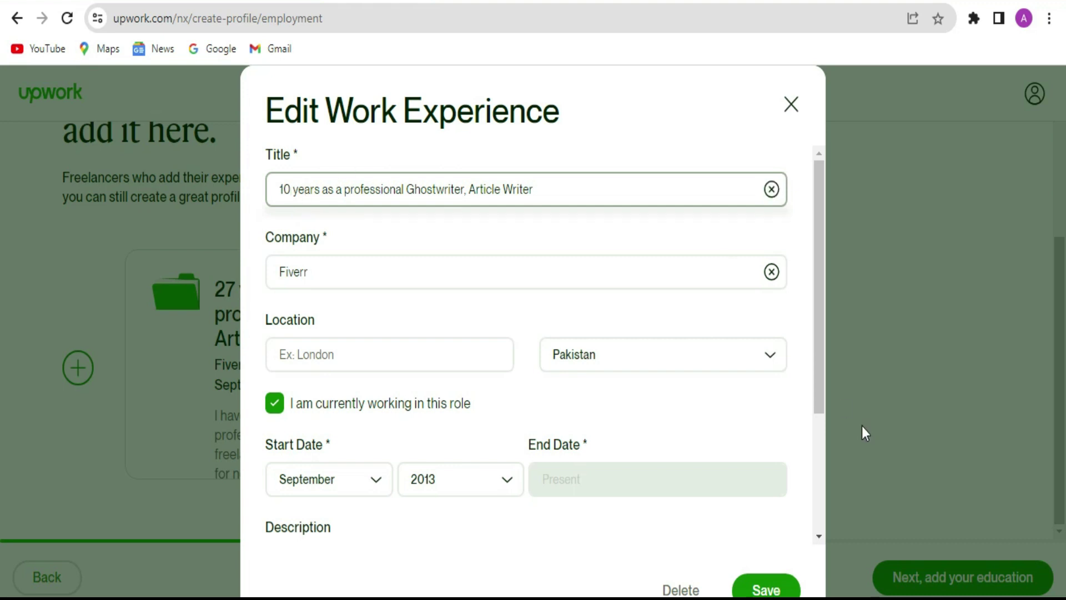
pyautogui.click(768, 587)
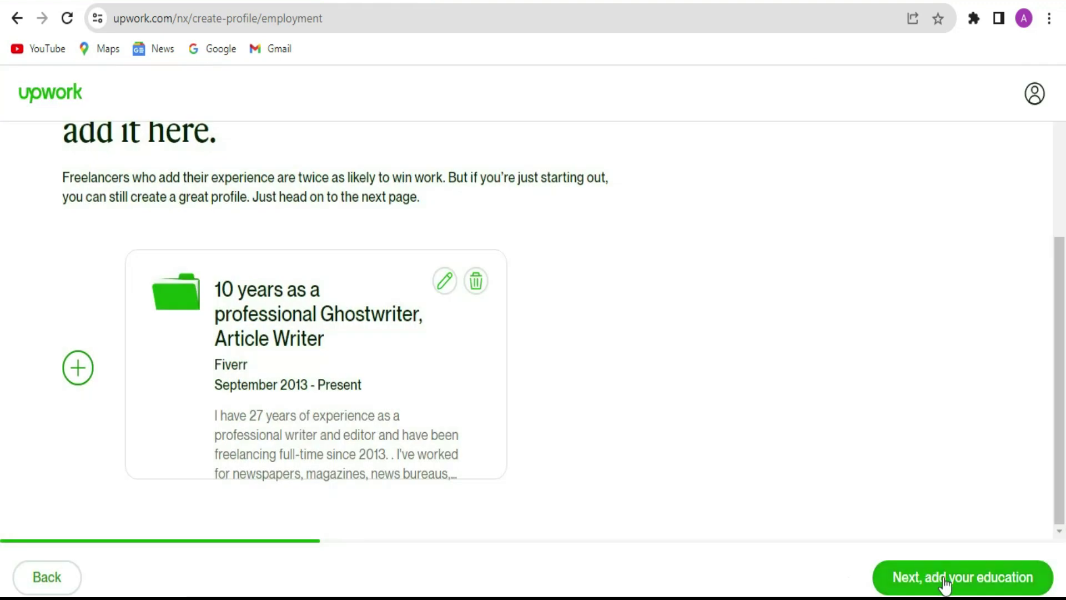
# Continue to the education section and open a new education history entry.
pyautogui.click(979, 581)
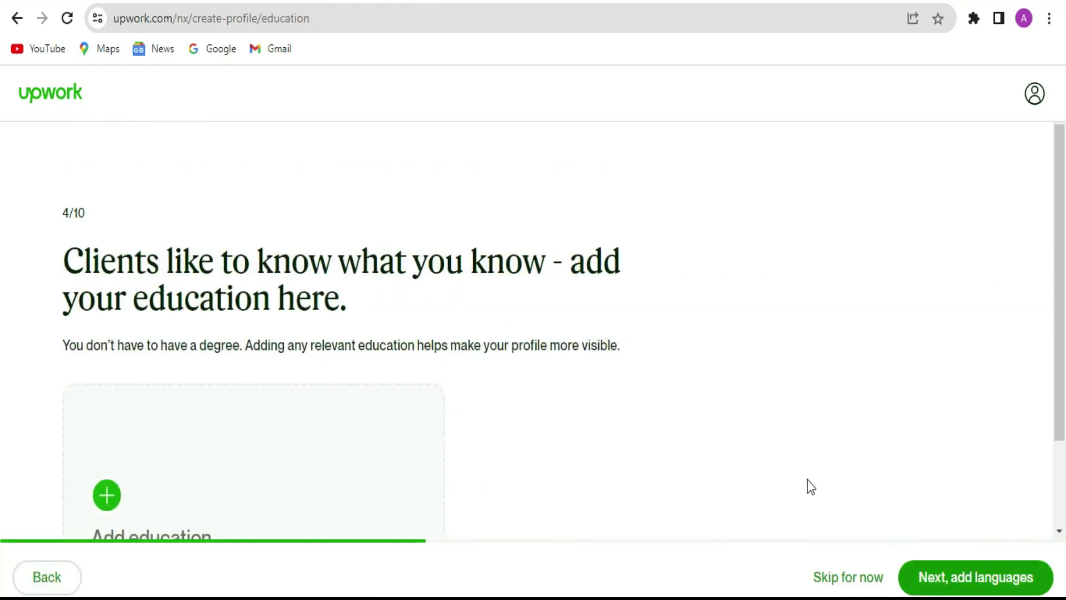
pyautogui.scroll(-2, 620, 395)
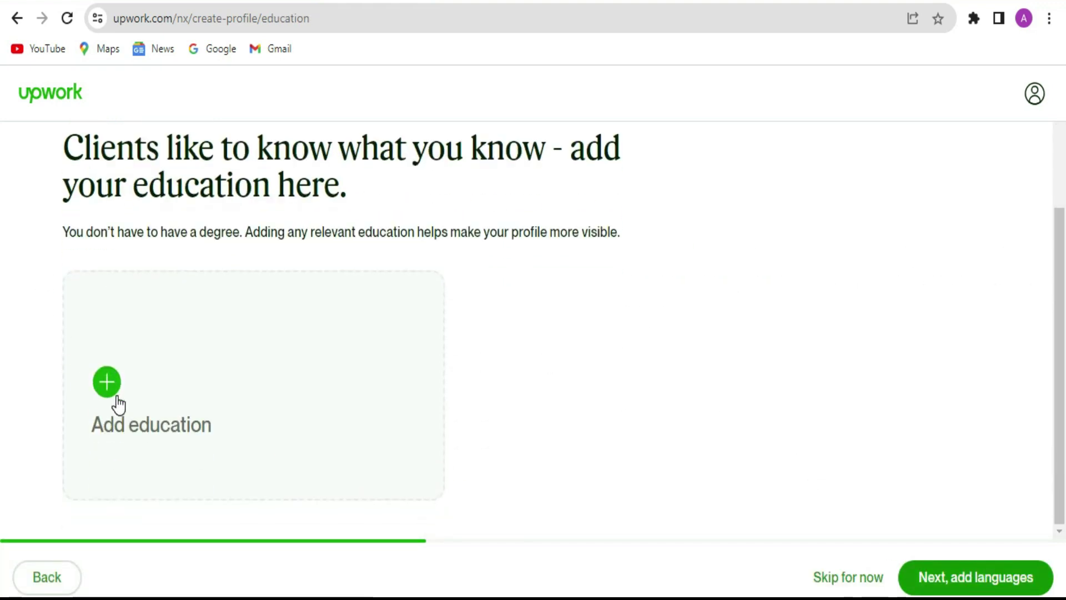
pyautogui.click(106, 382)
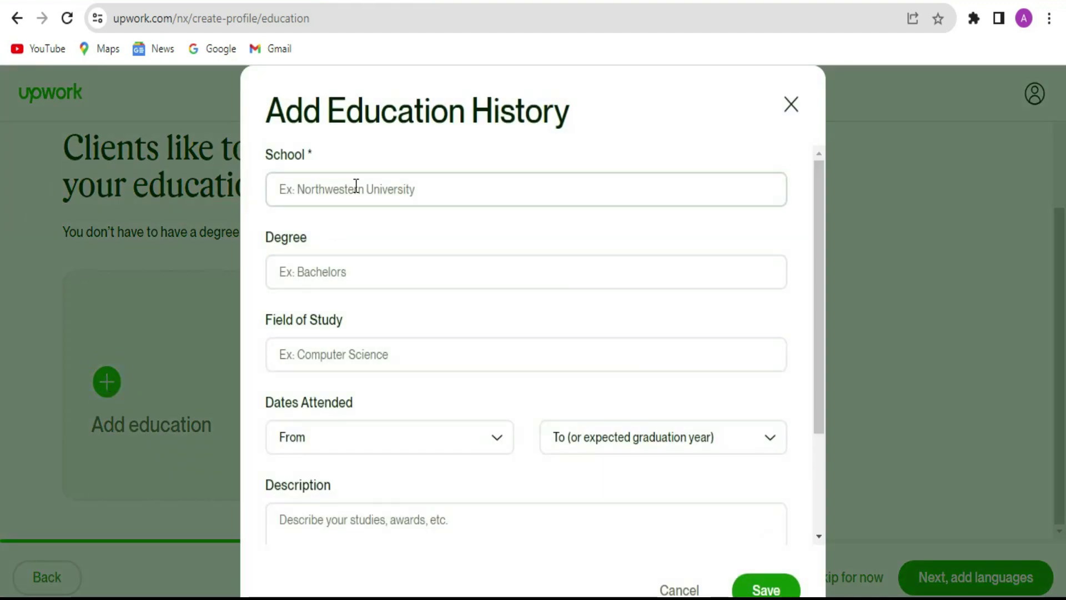
# Examine the school, degree, field of study, dates attended and description fields of the education history form.
pyautogui.scroll(-3, 581, 327)
pyautogui.scroll(3, 526, 305)
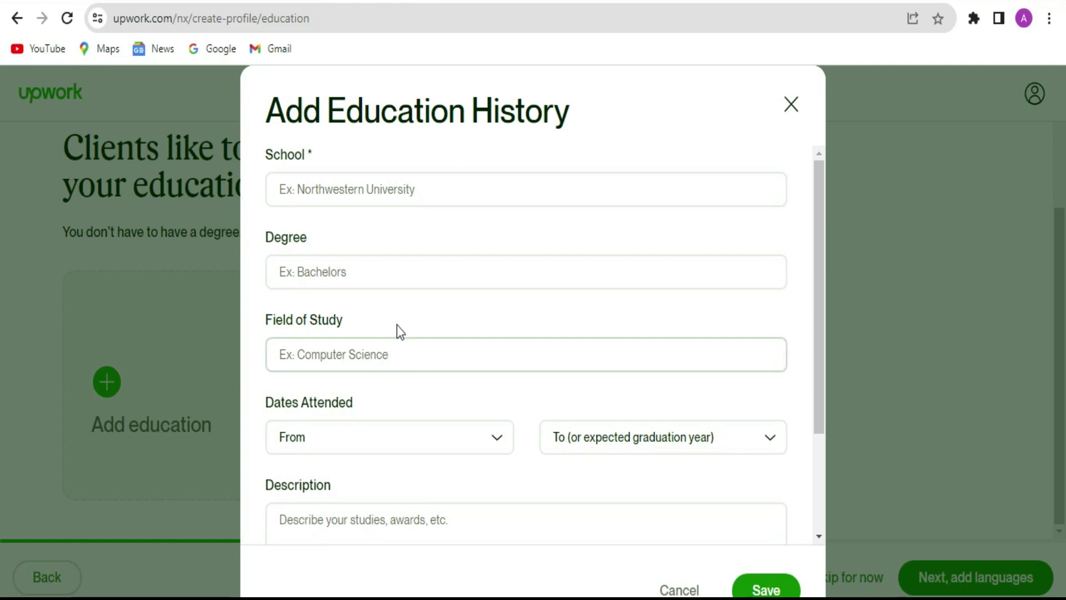
pyautogui.scroll(-2, 412, 345)
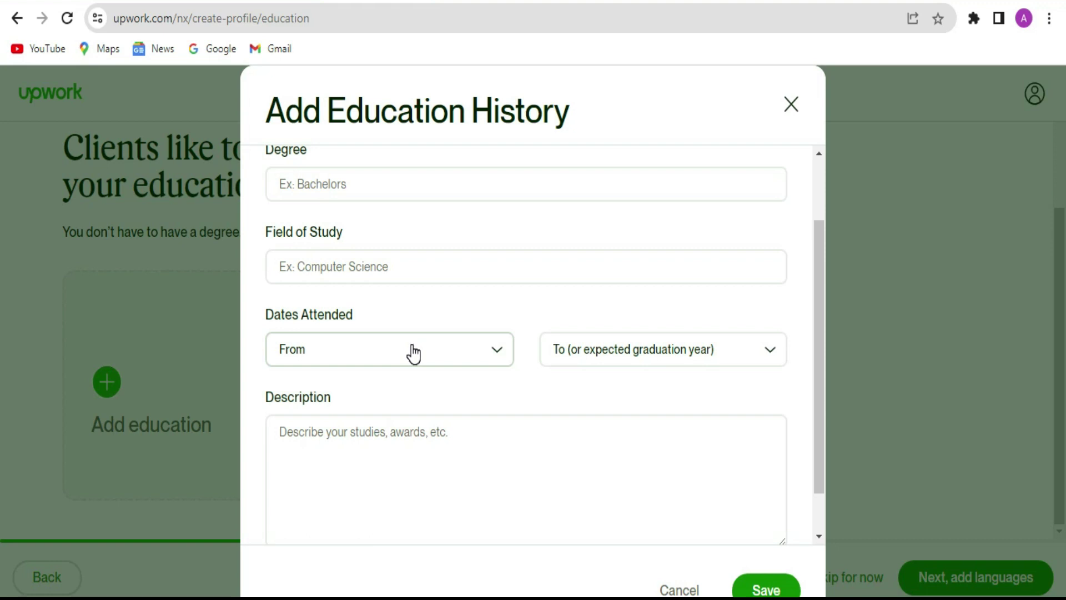
pyautogui.scroll(2, 611, 372)
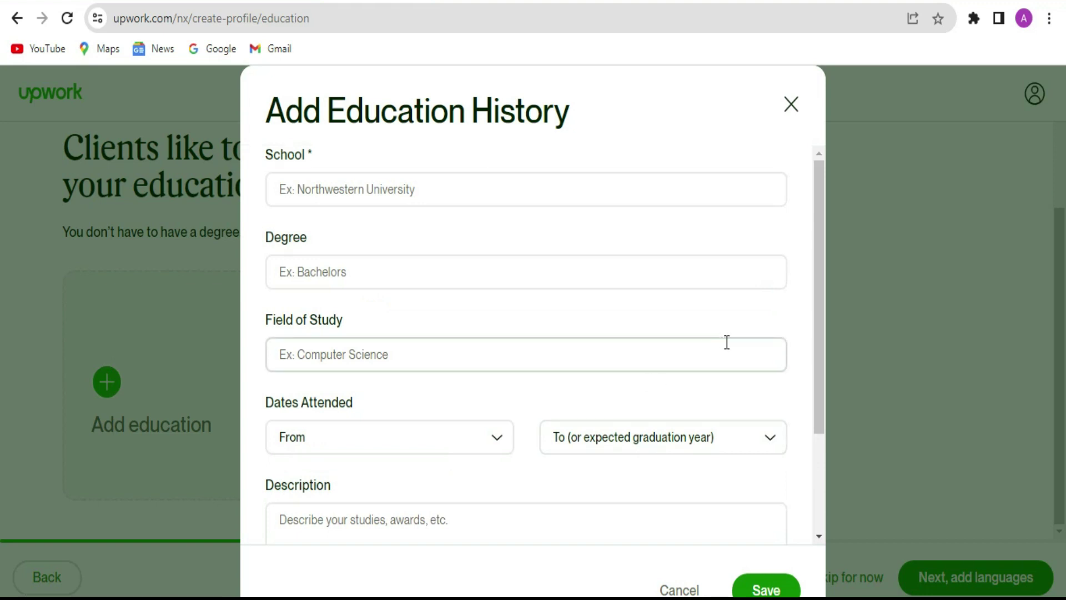
pyautogui.scroll(-2, 535, 365)
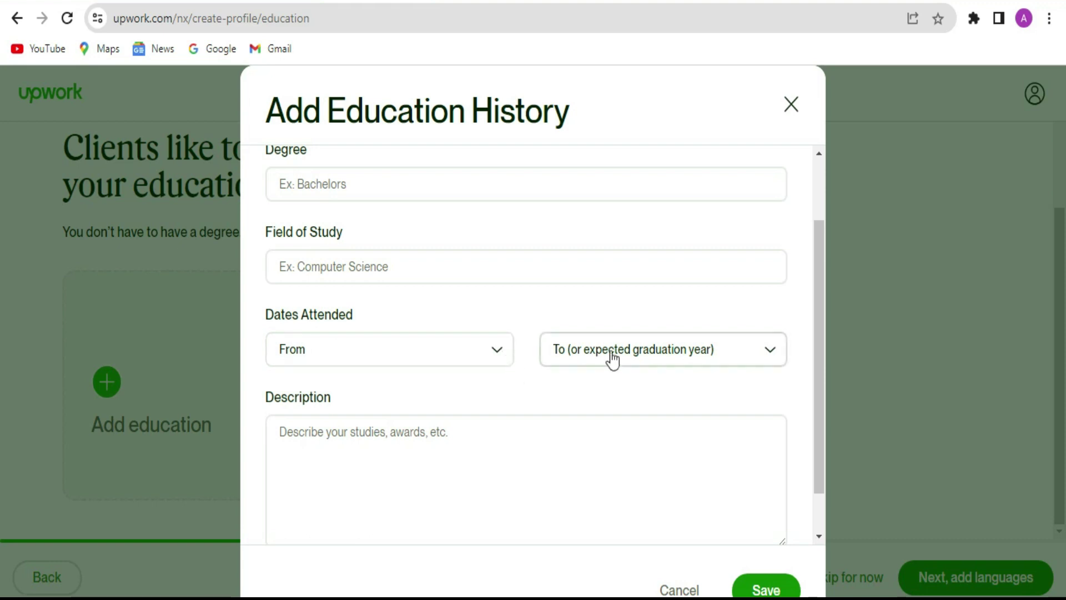
pyautogui.scroll(-1, 556, 382)
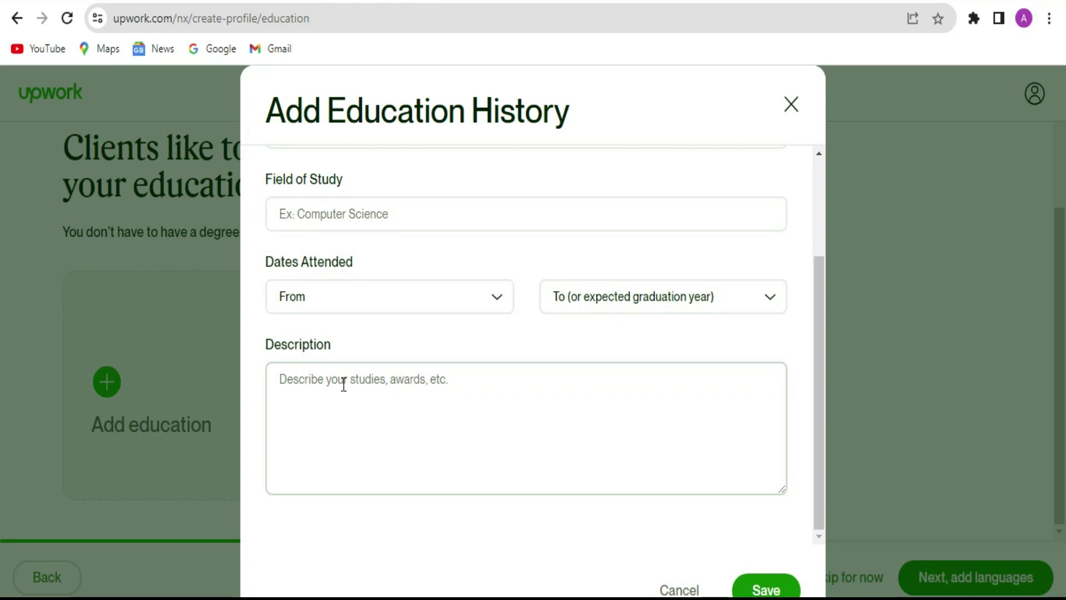
pyautogui.scroll(3, 638, 459)
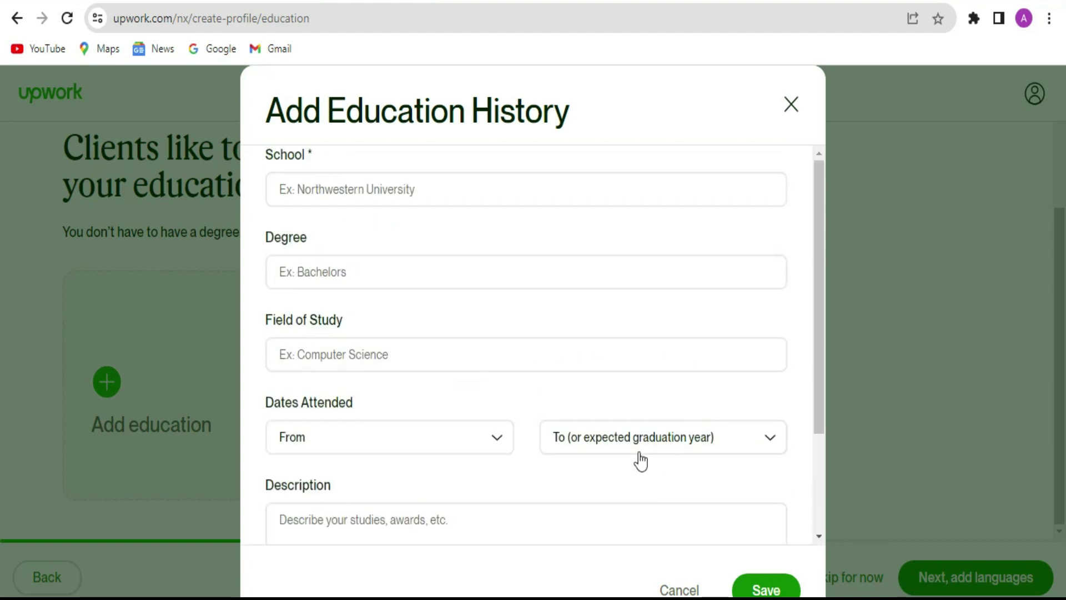
# Close the empty education history form without saving and skip the education section for now.
pyautogui.scroll(-3, 604, 224)
pyautogui.scroll(1, 722, 229)
pyautogui.scroll(2, 722, 229)
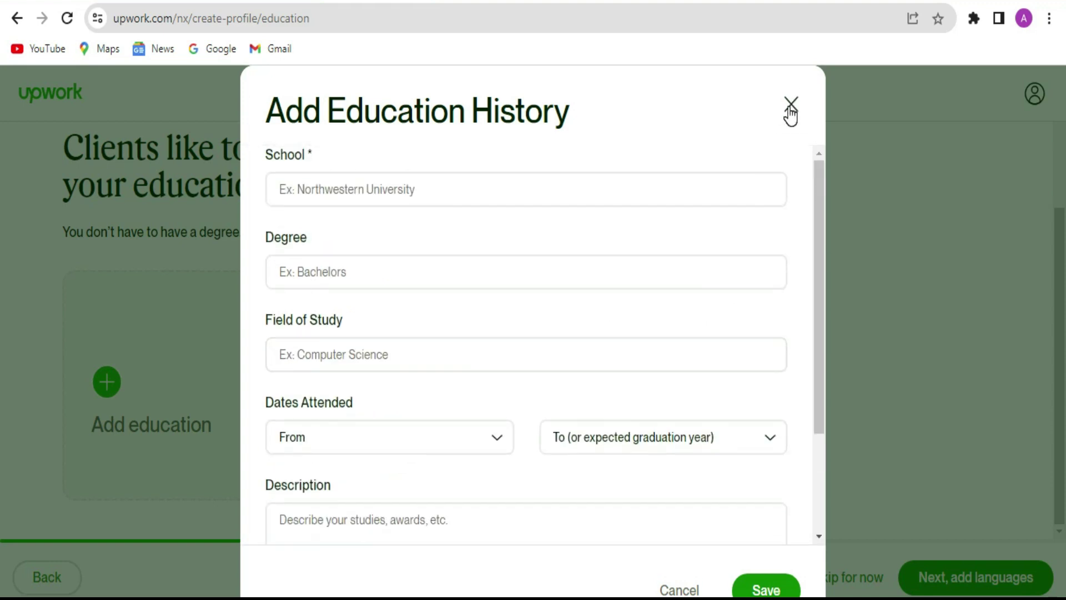
pyautogui.click(791, 105)
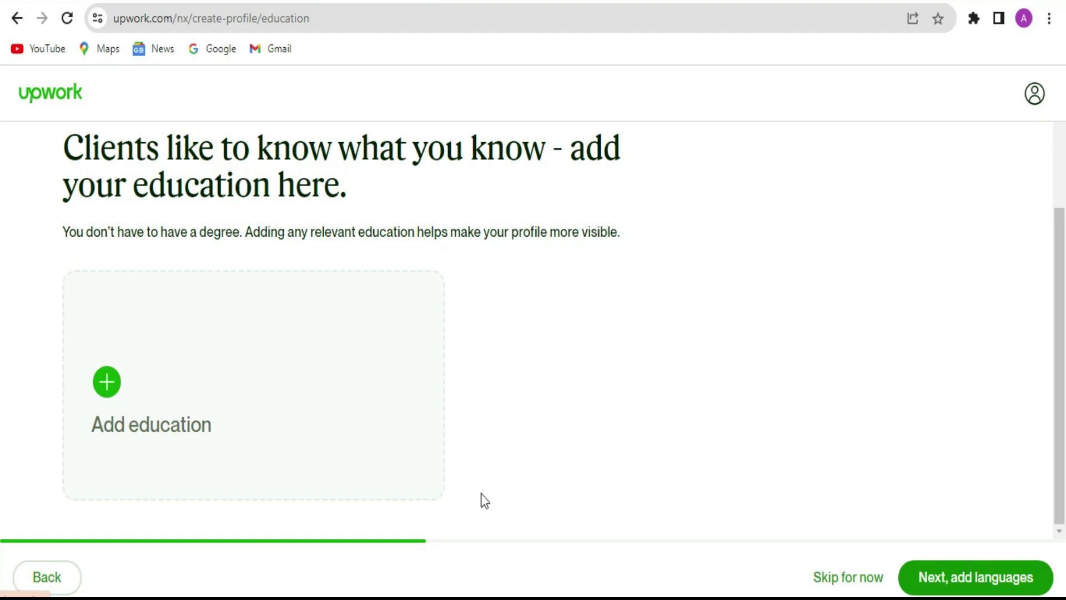
pyautogui.click(853, 578)
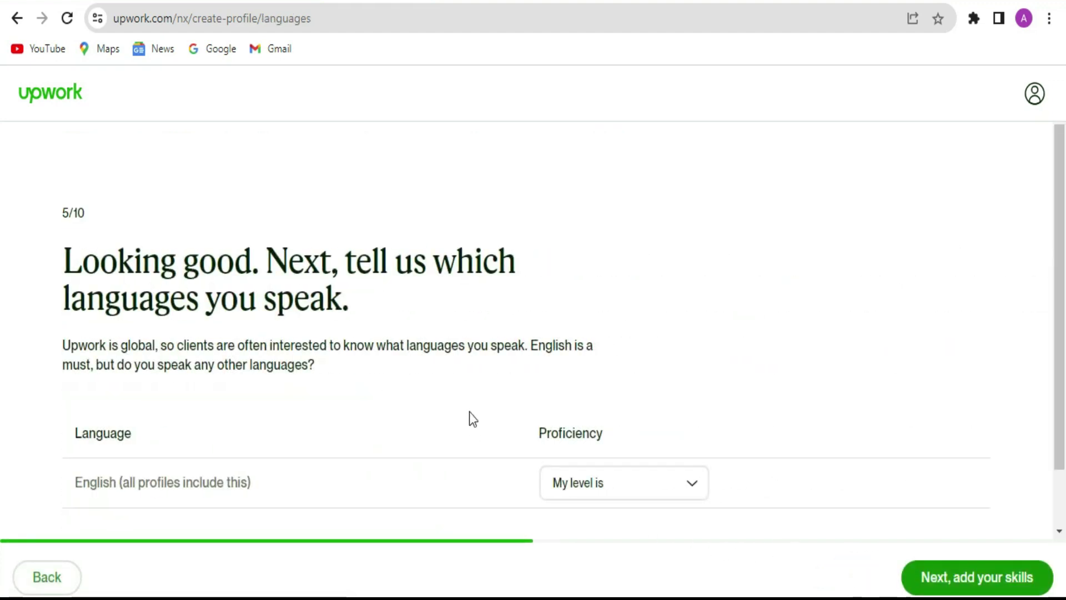
# Set the English proficiency level to Conversational in the languages section.
pyautogui.scroll(-1, 511, 311)
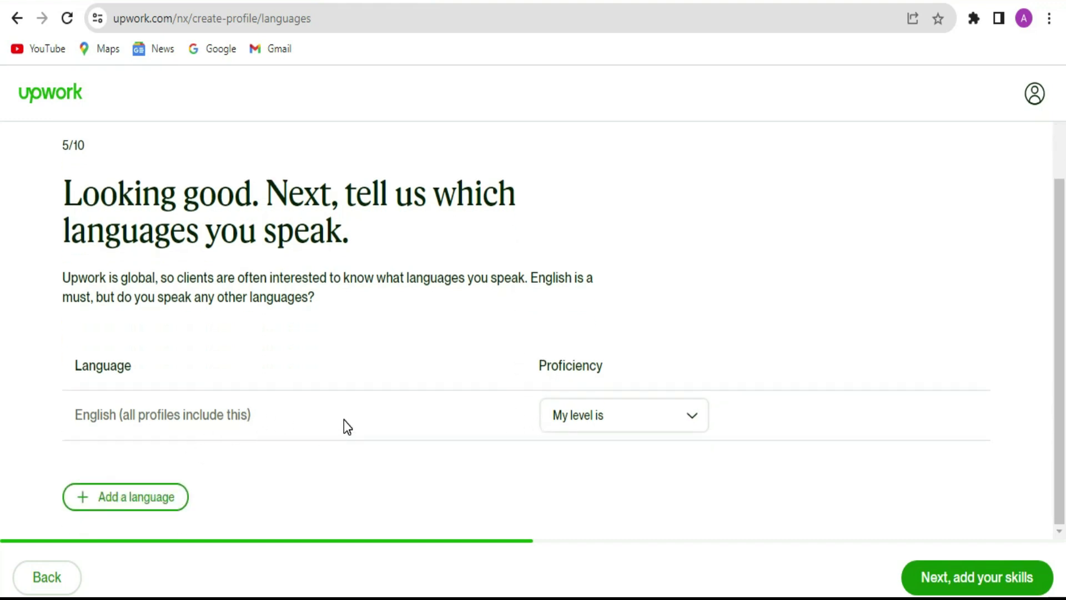
pyautogui.click(420, 416)
pyautogui.click(675, 427)
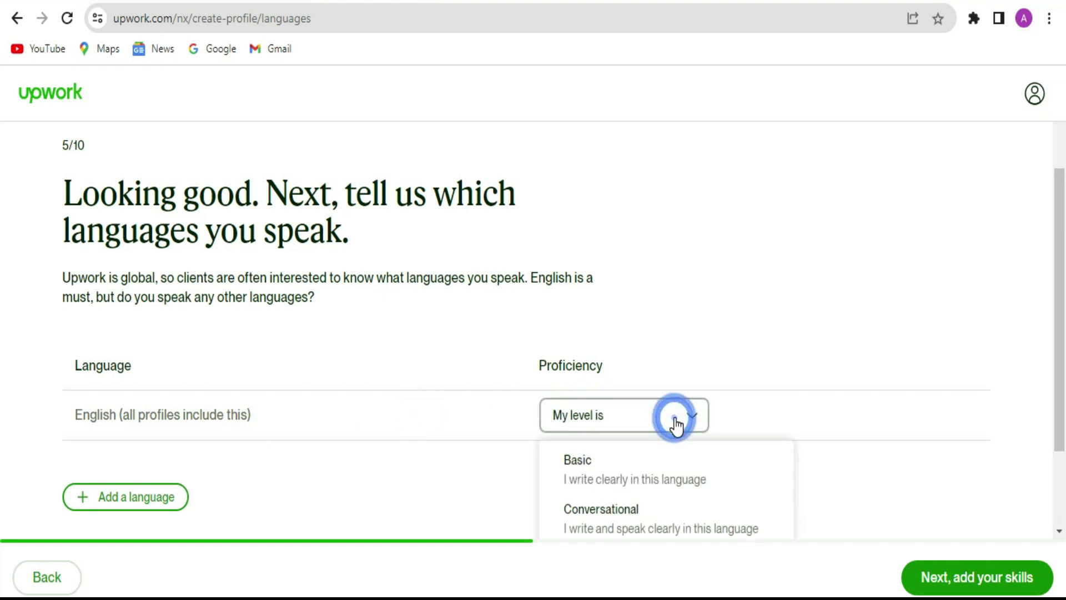
pyautogui.click(615, 521)
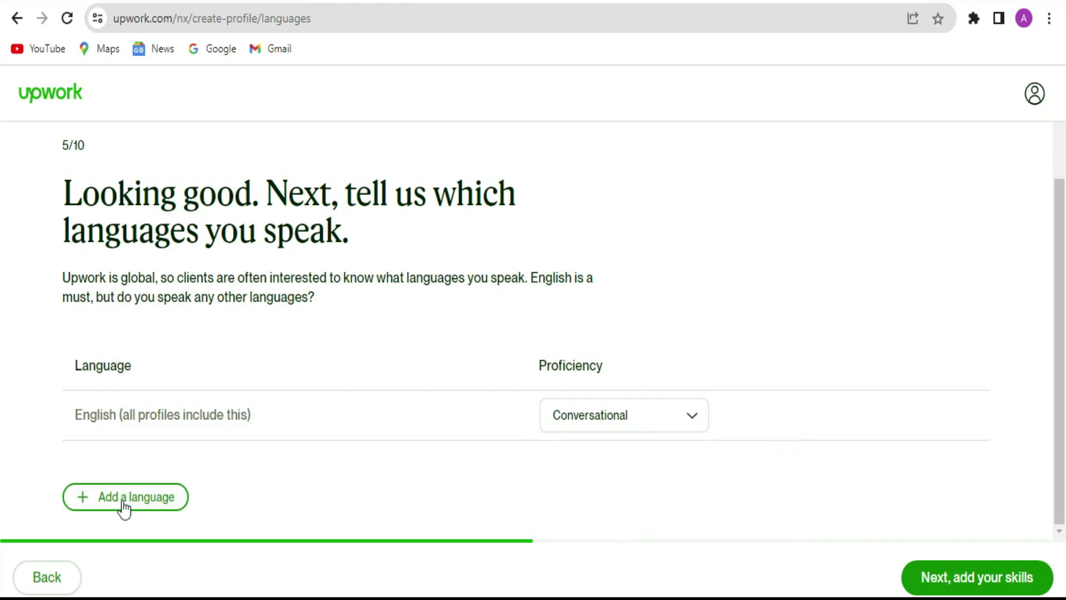
# Add Urdu as another language with Conversational proficiency and continue to the skills section.
pyautogui.click(144, 504)
pyautogui.scroll(-1, 257, 475)
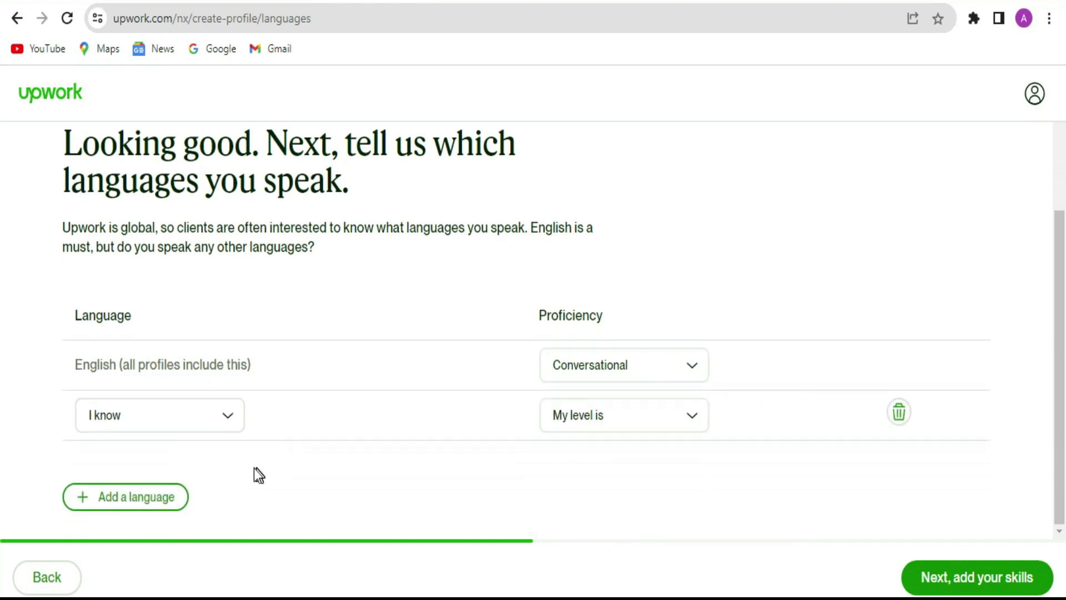
pyautogui.click(209, 417)
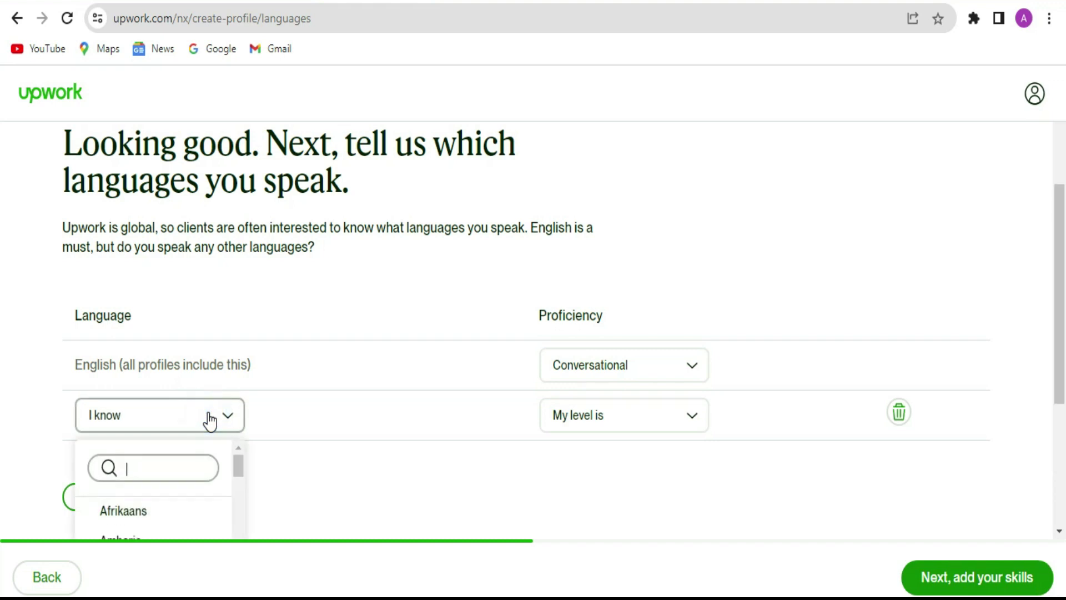
pyautogui.write('u')
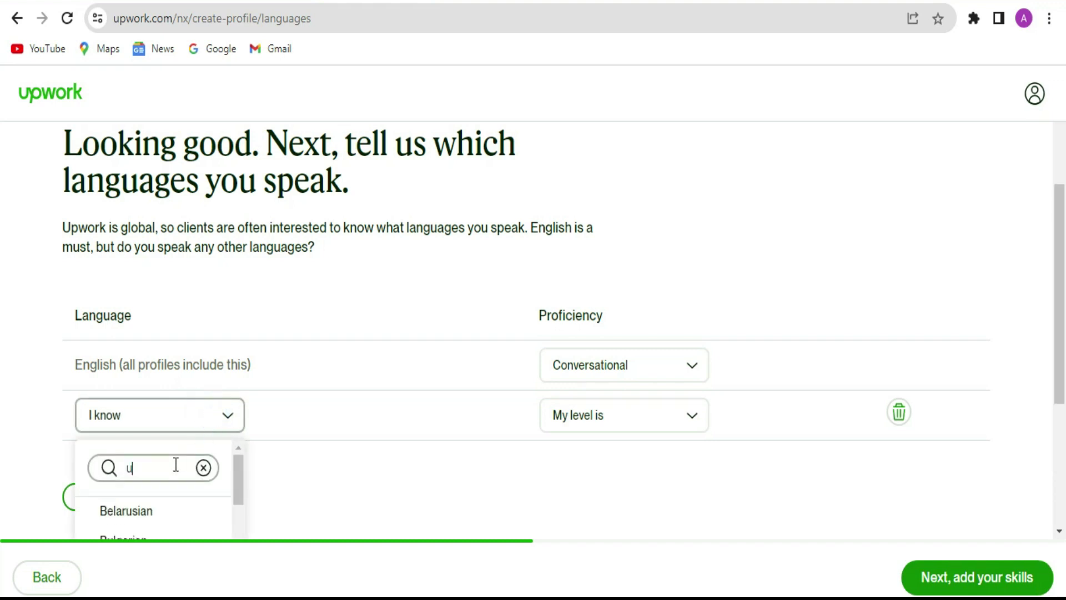
pyautogui.write('rdu')
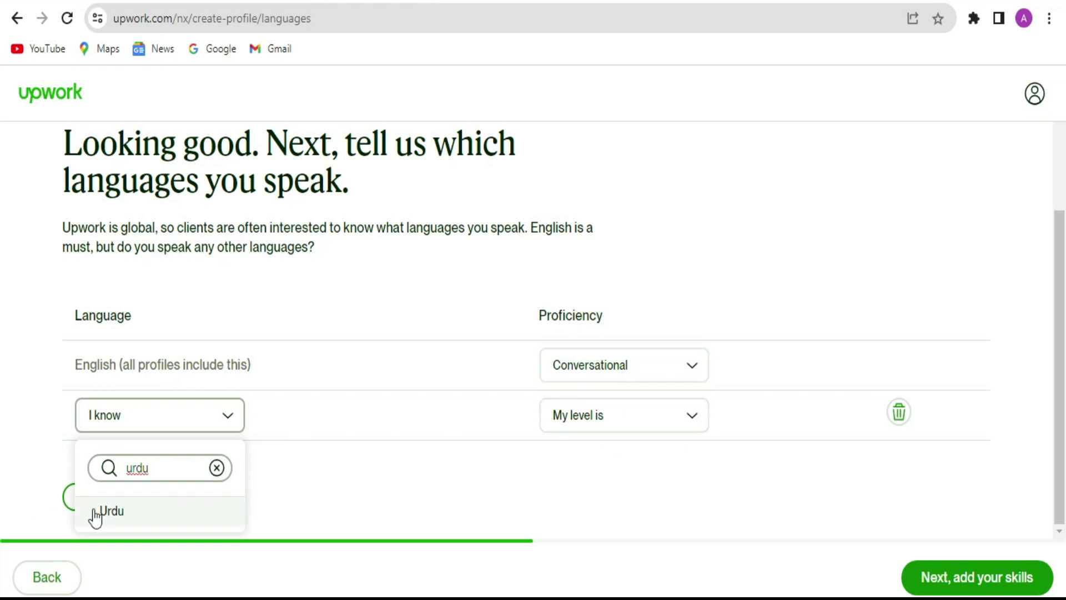
pyautogui.click(112, 512)
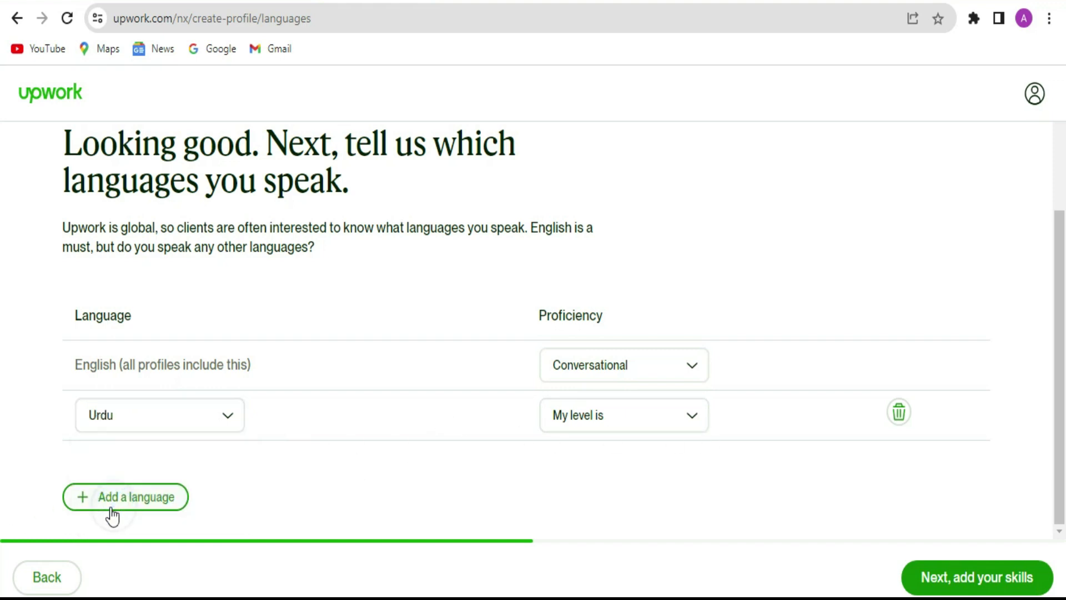
pyautogui.click(674, 424)
pyautogui.click(611, 515)
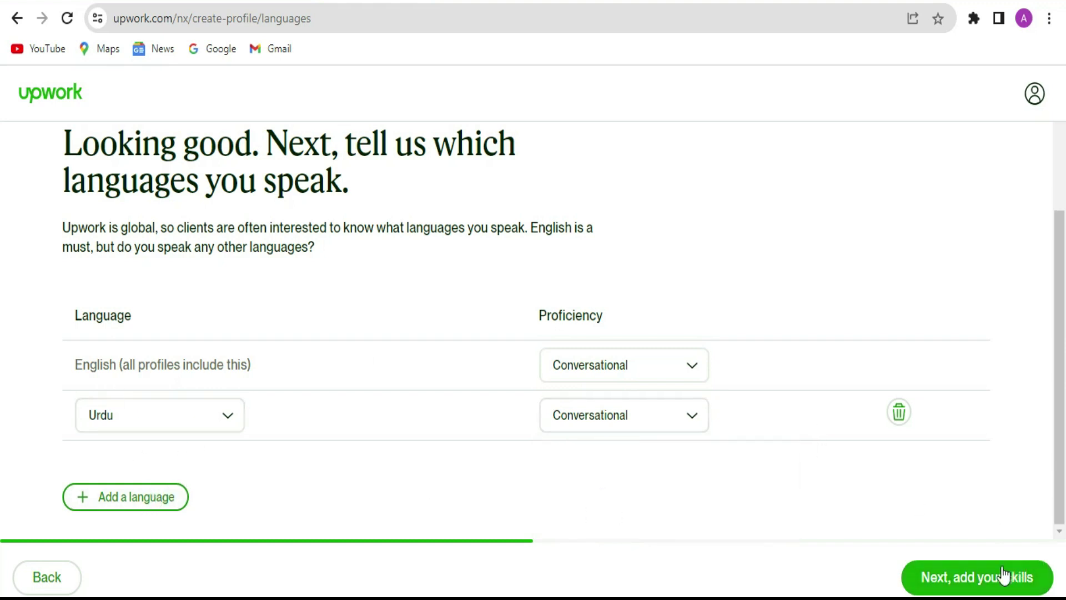
pyautogui.click(982, 583)
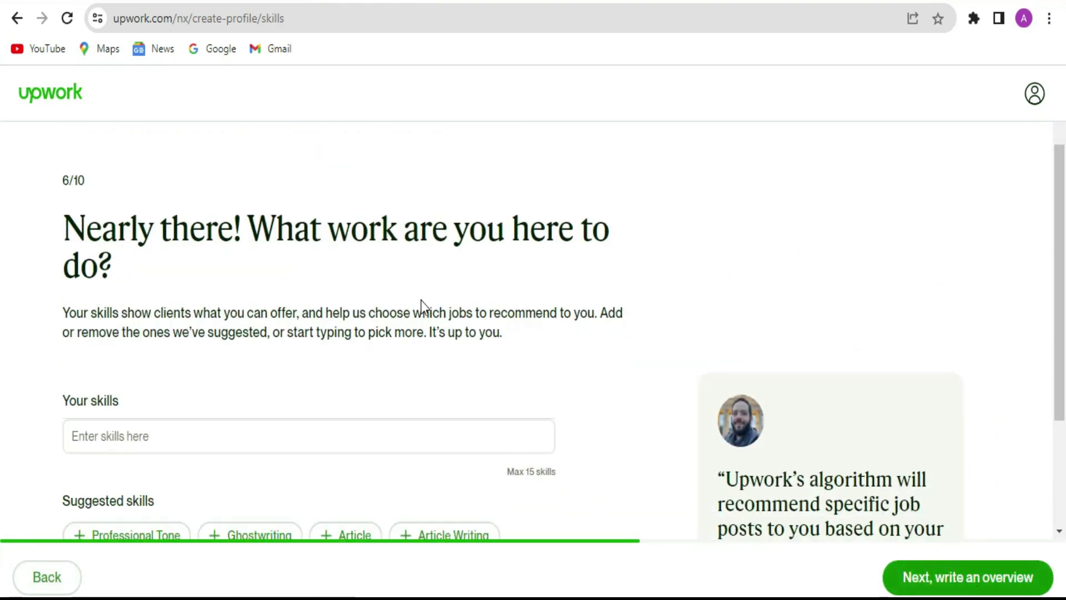
# Find Article Writing in the skill suggestions and add it to the profile's skills.
pyautogui.scroll(-3, 421, 301)
pyautogui.click(157, 272)
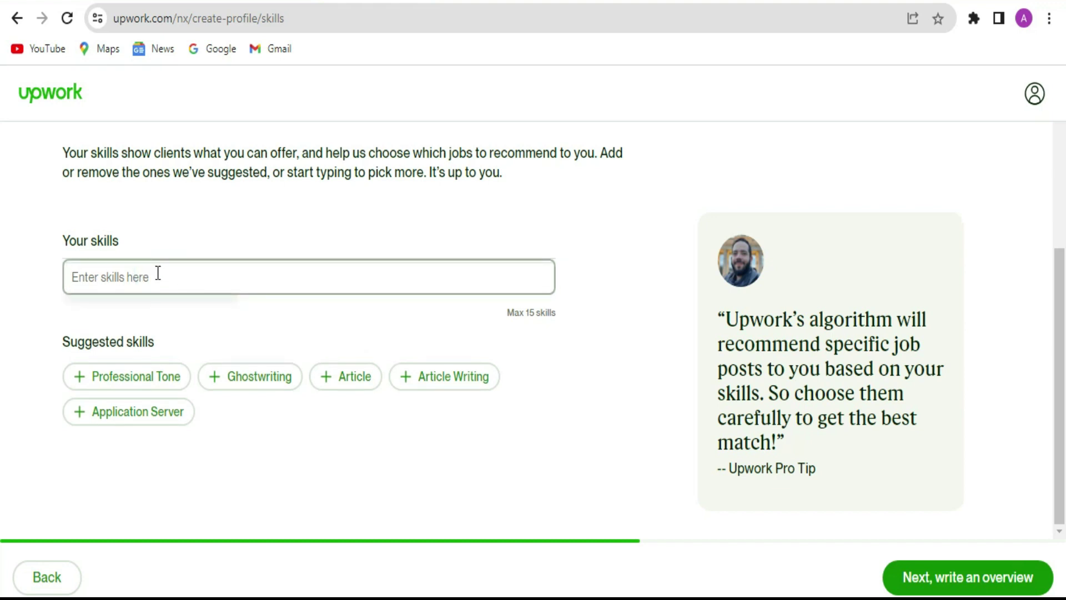
pyautogui.write('Article writ')
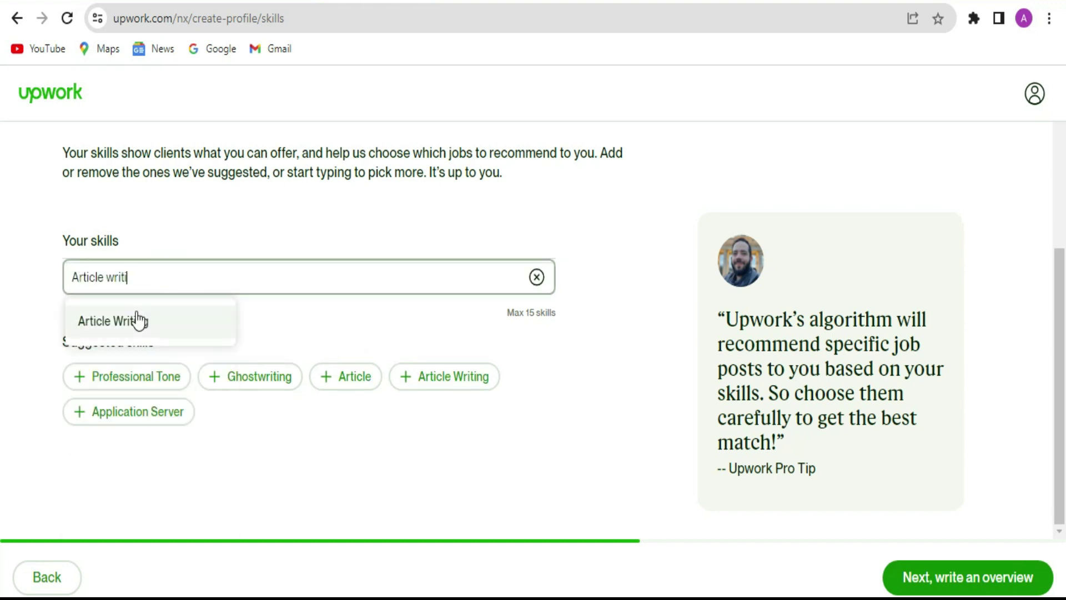
pyautogui.click(139, 321)
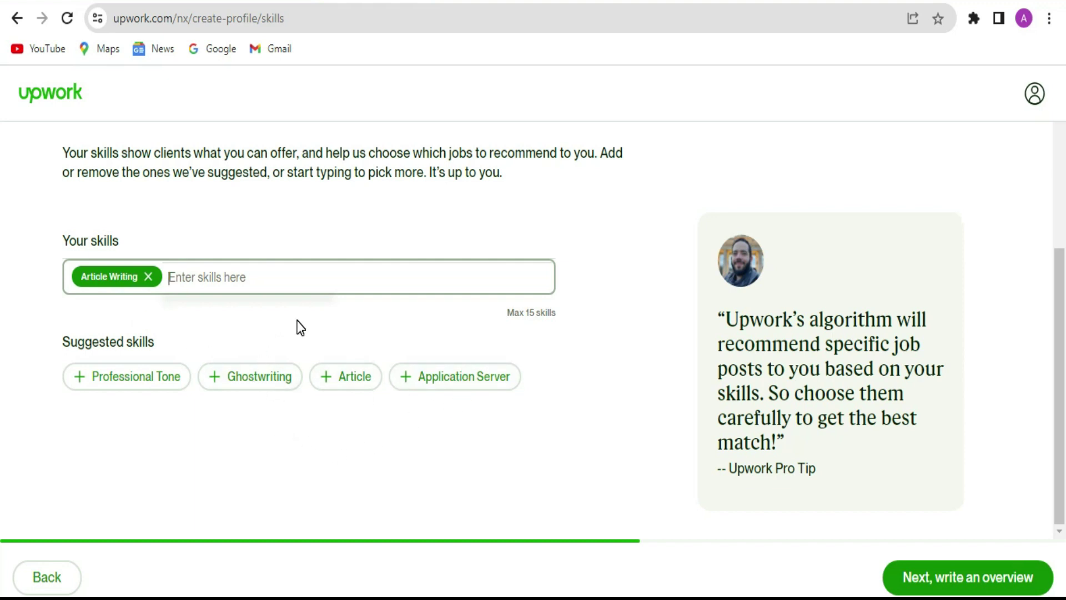
# Add Creative Writing and Ghostwriting to the profile's skills.
pyautogui.write('a')
pyautogui.press('BackSpace')
pyautogui.write('creatib')
pyautogui.write('e')
pyautogui.press('BackSpace')
pyautogui.press('BackSpace')
pyautogui.write('ve')
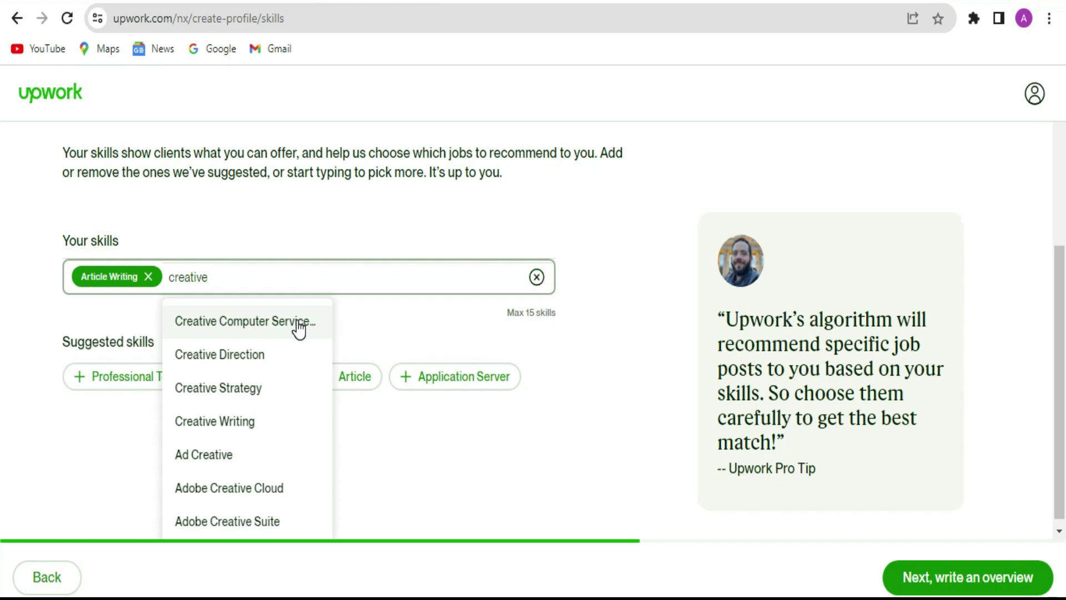
pyautogui.click(239, 425)
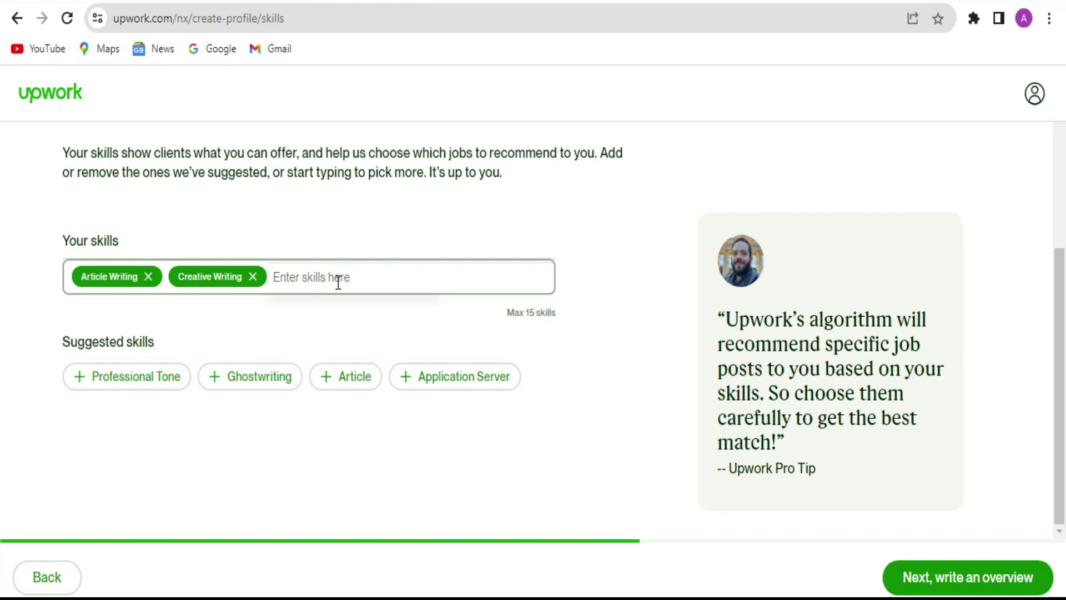
pyautogui.write('ghost')
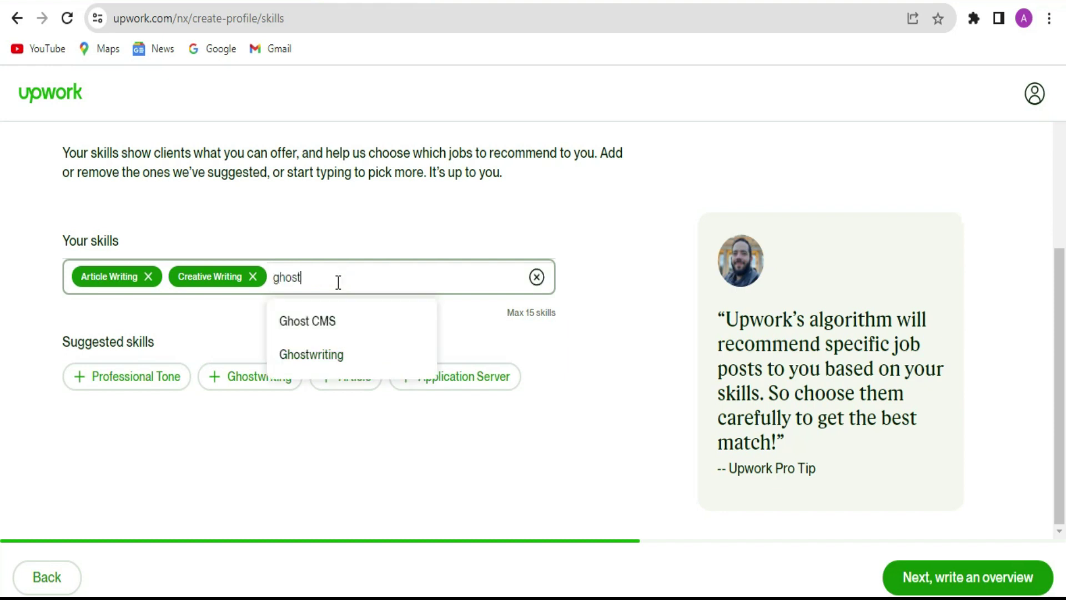
pyautogui.click(343, 355)
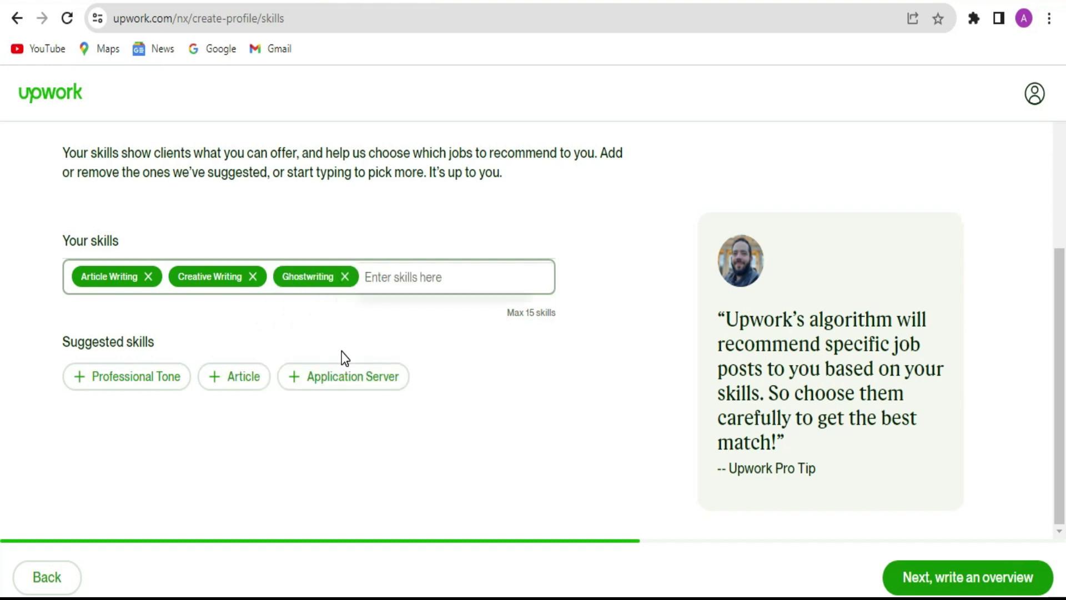
pyautogui.write('edit')
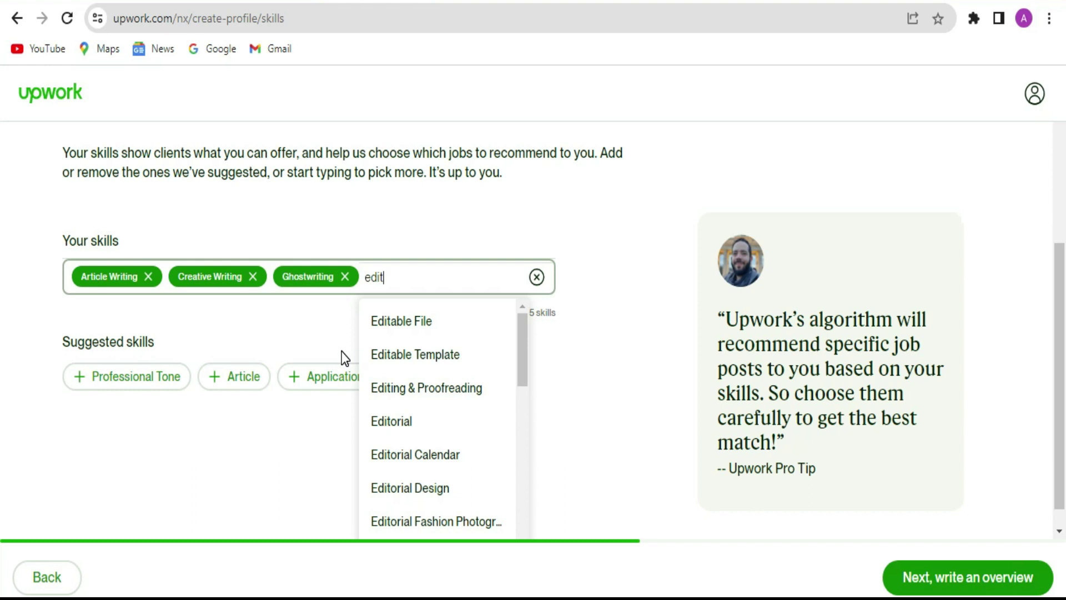
pyautogui.write('or')
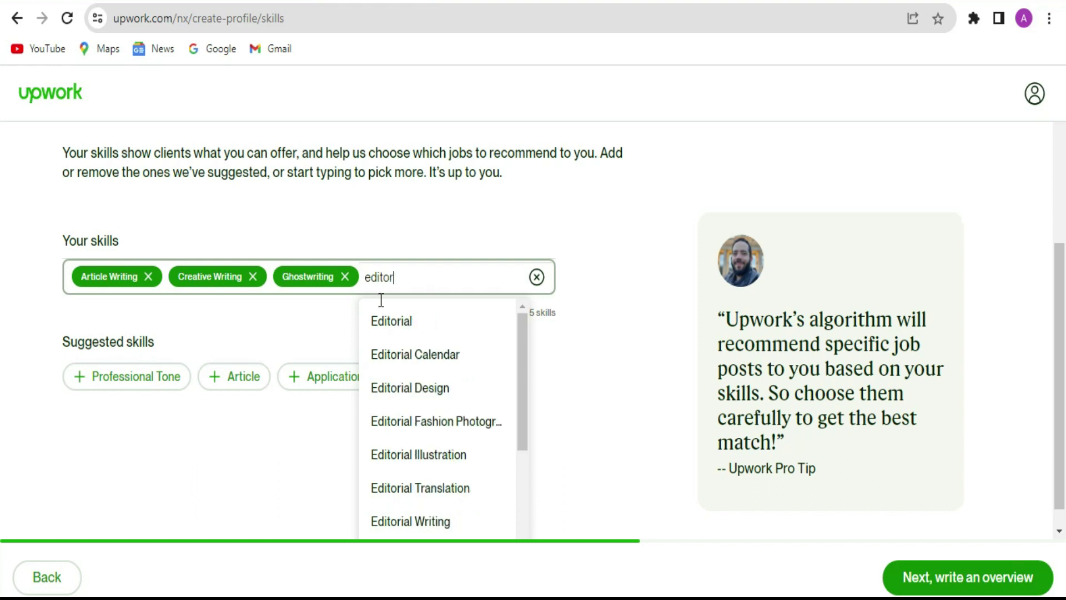
pyautogui.press('BackSpace')
pyautogui.press('BackSpace')
pyautogui.press('BackSpace')
pyautogui.press('BackSpace')
pyautogui.press('BackSpace')
pyautogui.press('BackSpace')
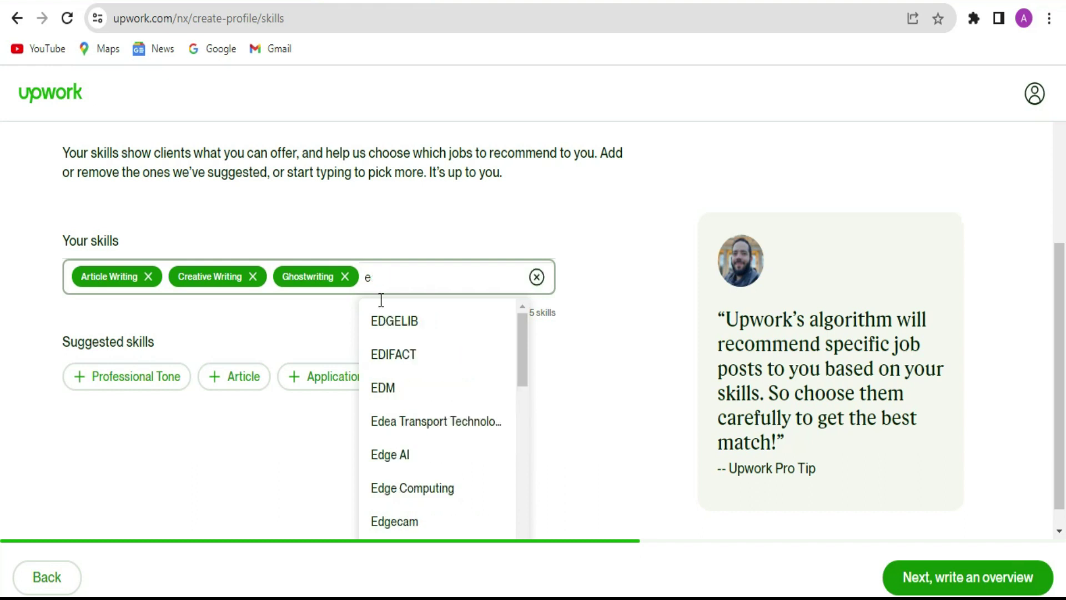
# Find Proofreading in the skill suggestions and add it to the profile's skills.
pyautogui.write('pro')
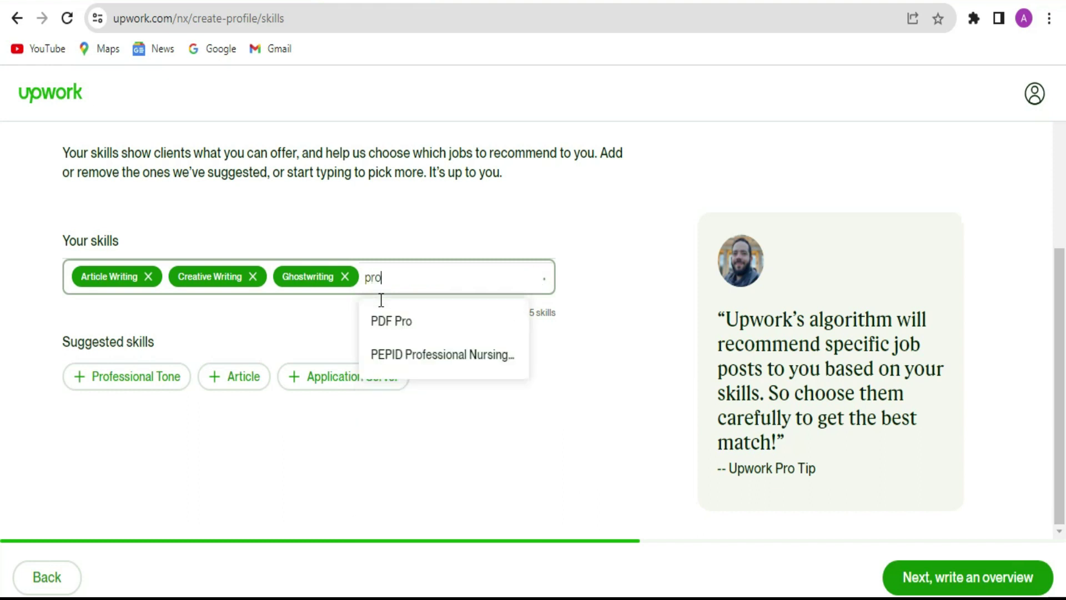
pyautogui.write('ofrea')
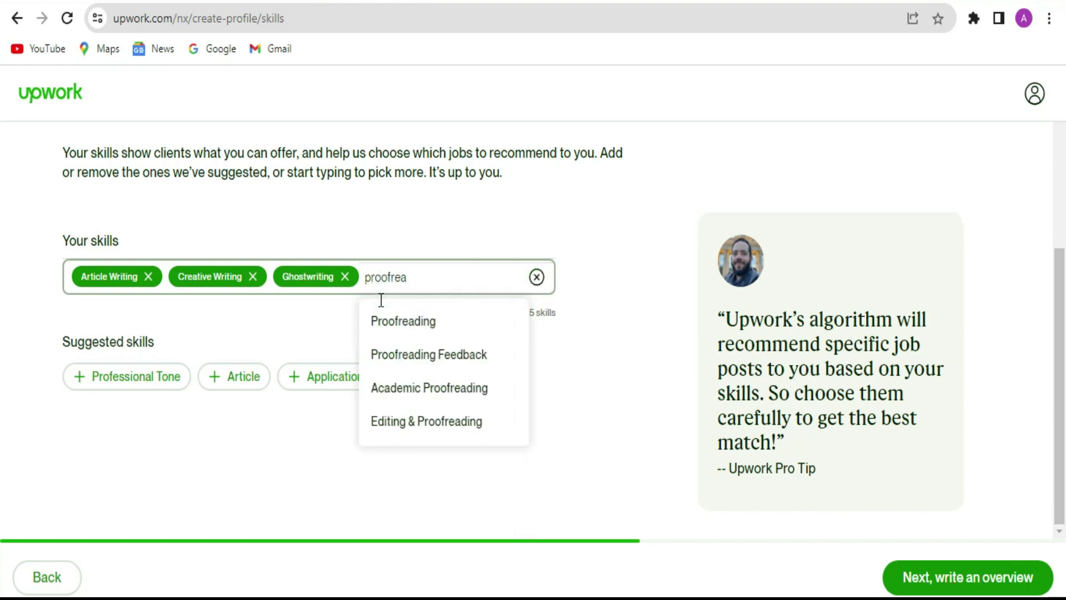
pyautogui.click(404, 322)
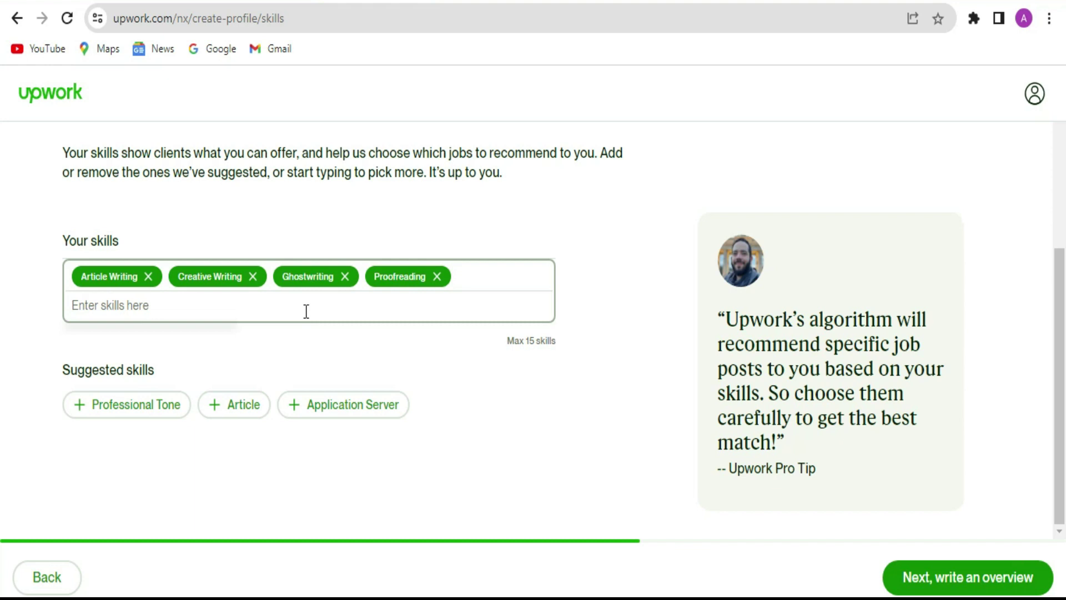
# Add Business Writing to the profile's skills and continue to the overview section.
pyautogui.write('busi')
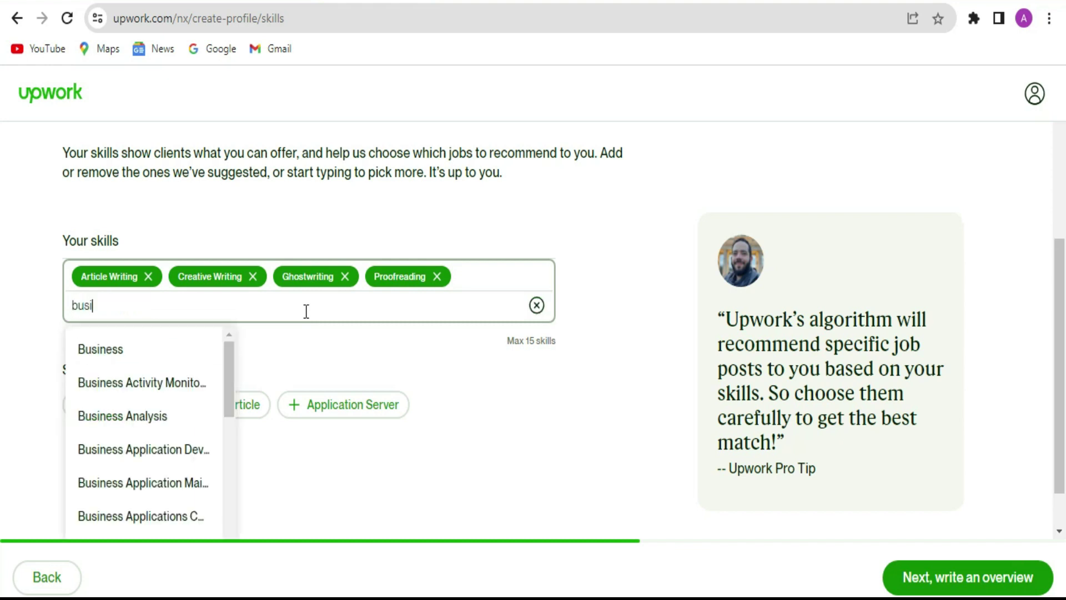
pyautogui.write('ness writi')
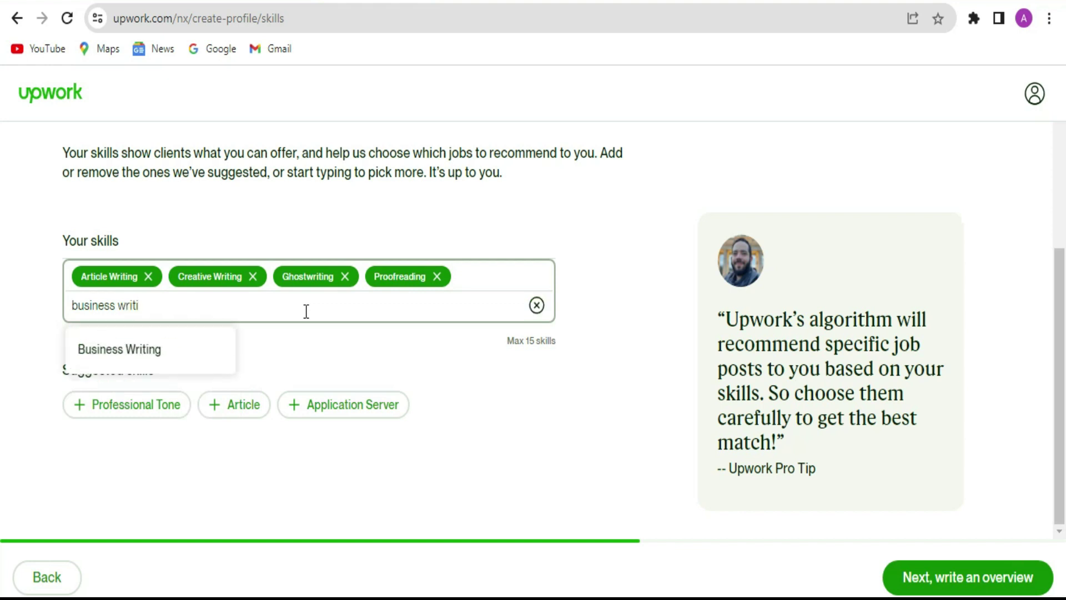
pyautogui.click(170, 348)
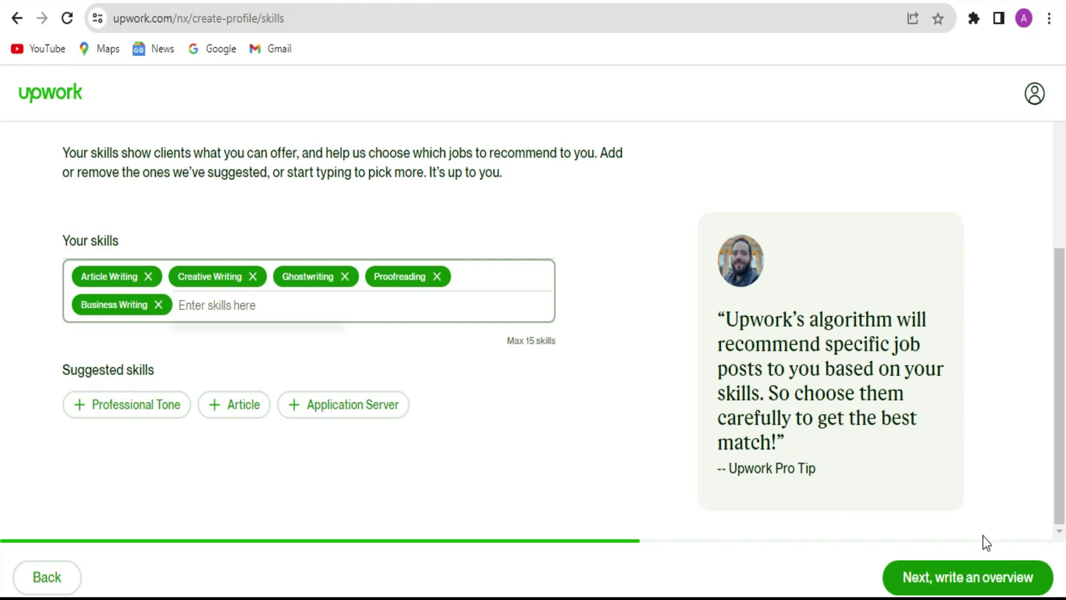
pyautogui.click(981, 584)
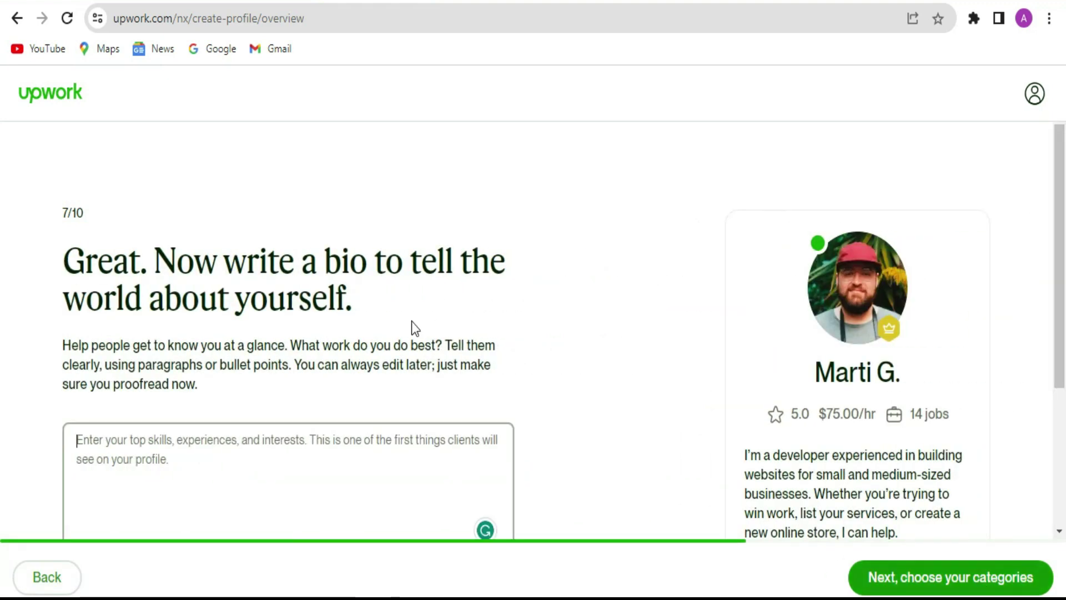
# Examine the bio section's heading, writing instructions, empty text field and sample freelancer profile.
pyautogui.moveTo(105, 220); pyautogui.dragTo(64, 219)
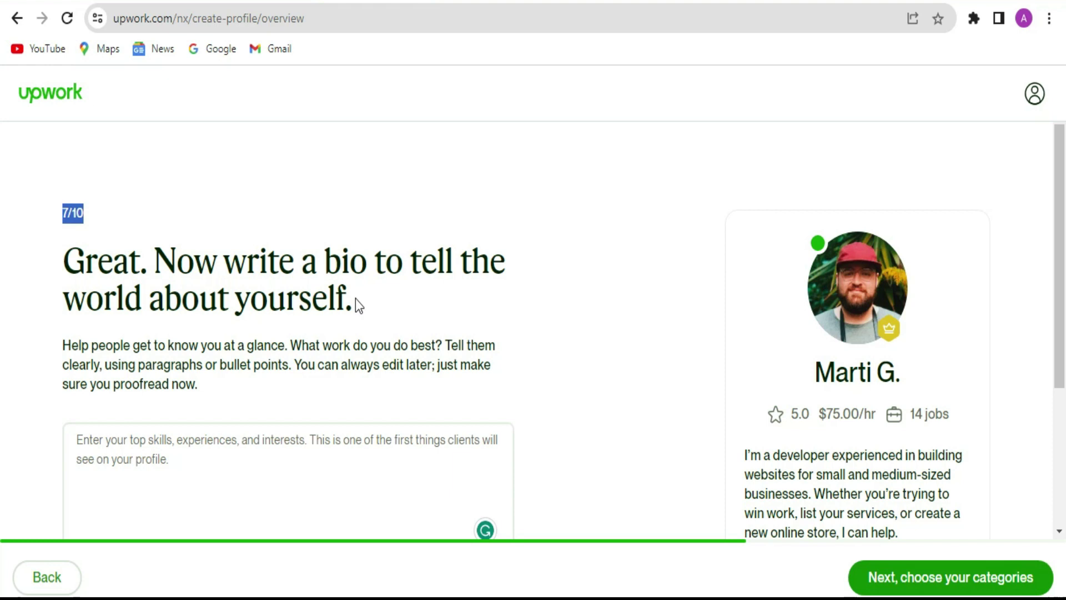
pyautogui.moveTo(350, 303); pyautogui.dragTo(85, 257)
pyautogui.scroll(-3, 314, 298)
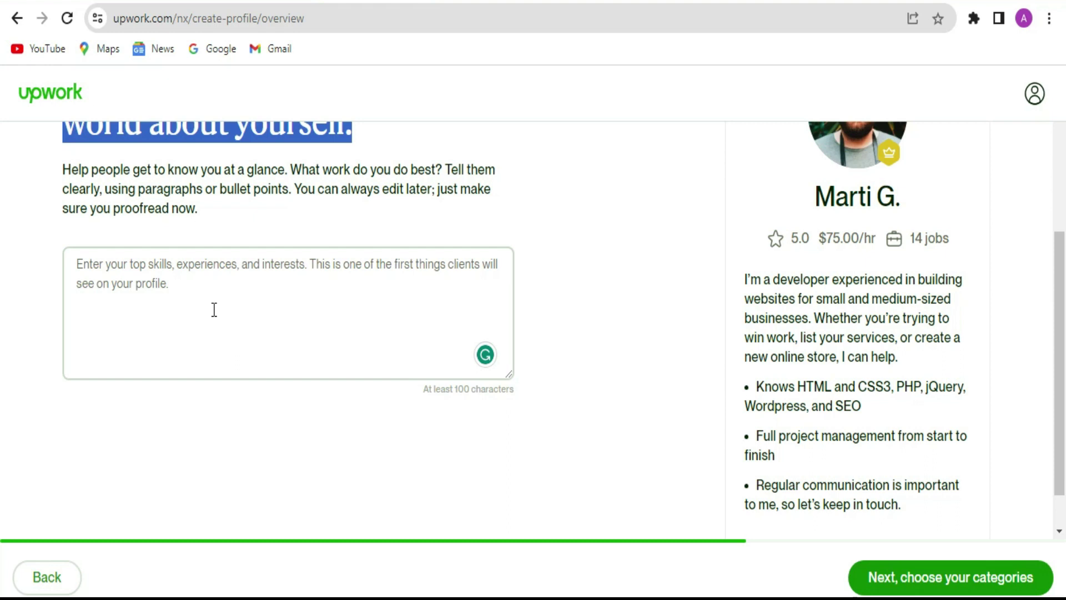
pyautogui.click(179, 276)
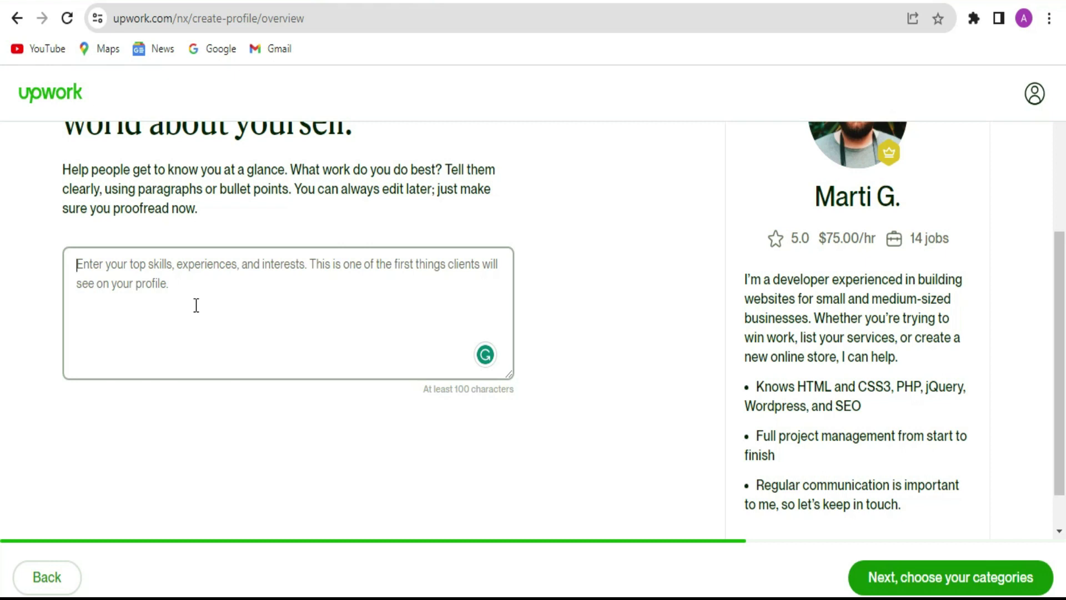
pyautogui.scroll(3, 350, 389)
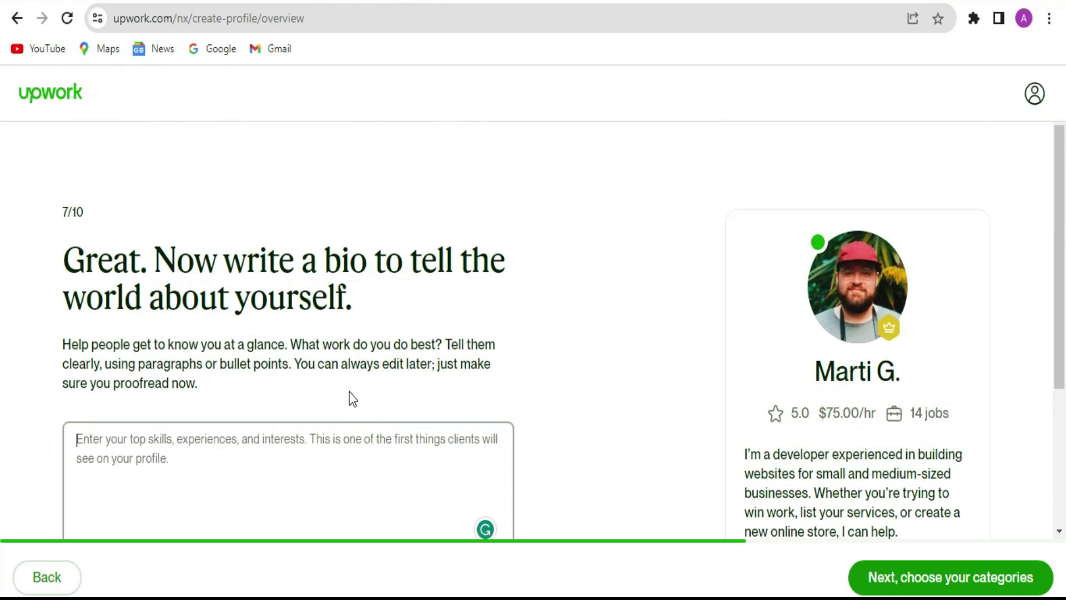
pyautogui.scroll(-3, 350, 392)
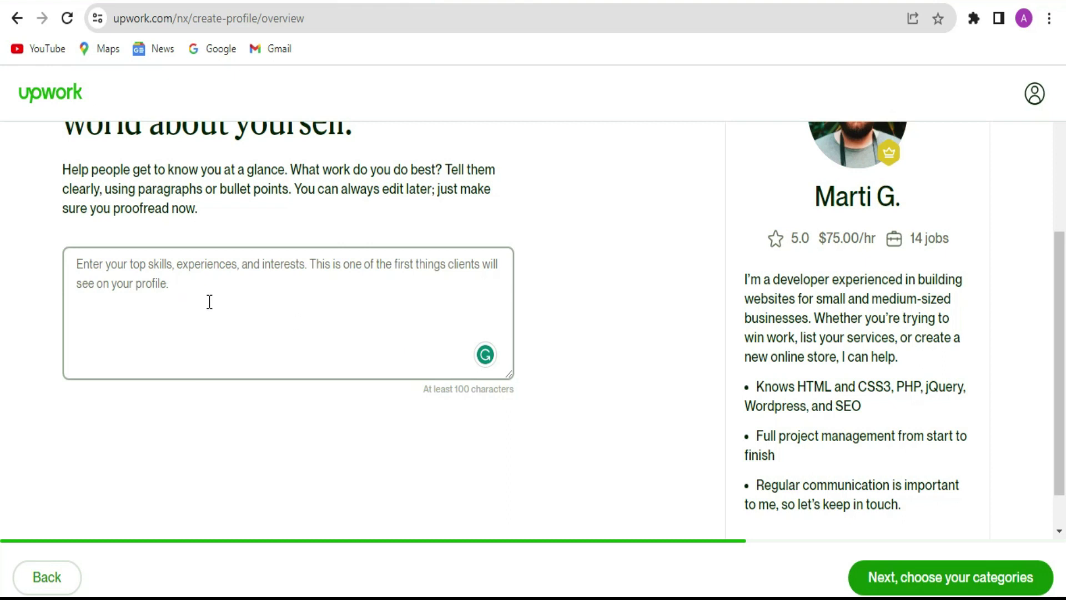
# Paste the prepared bio, starting "Hello there! I'm an experienced content writer", into the profile's bio field.
pyautogui.scroll(1, 190, 324)
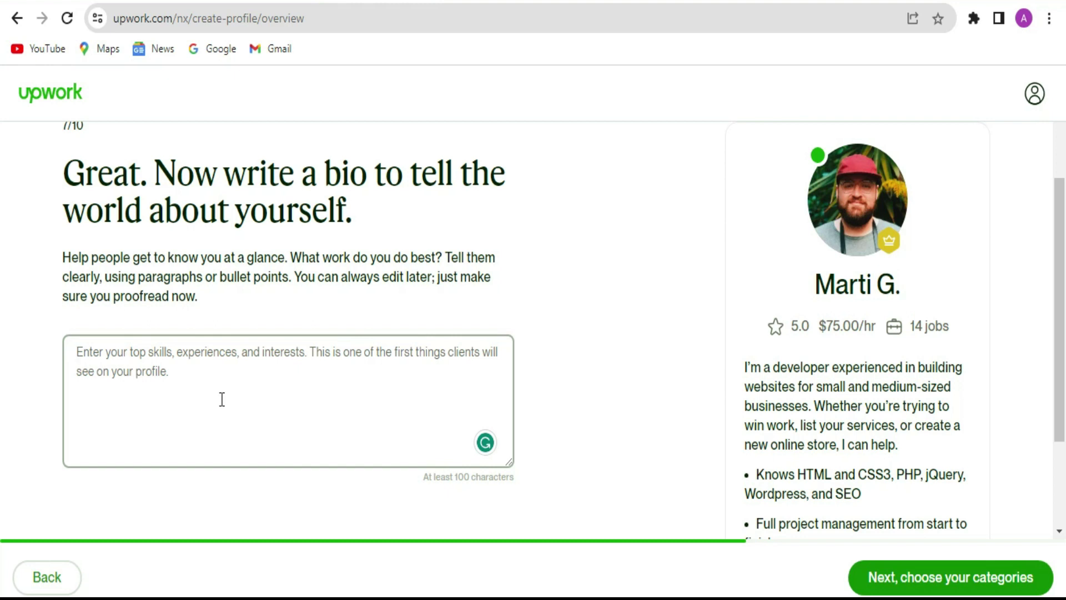
pyautogui.hotkey('ctrl', 'v')
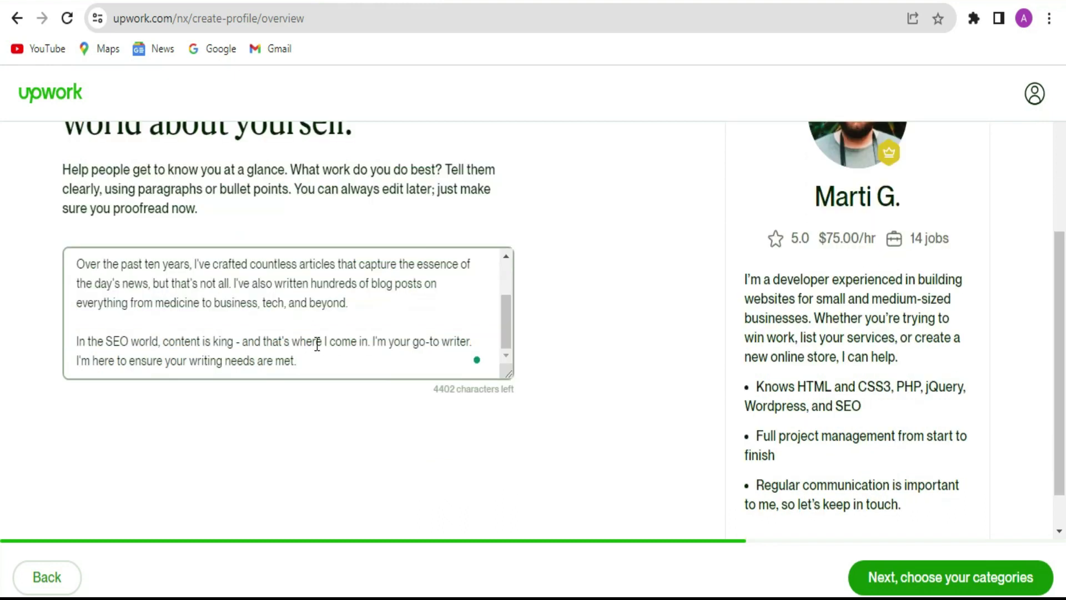
# Read through the pasted bio, focusing on the sentence about covered subjects such as tech, business and fashion.
pyautogui.scroll(3, 320, 343)
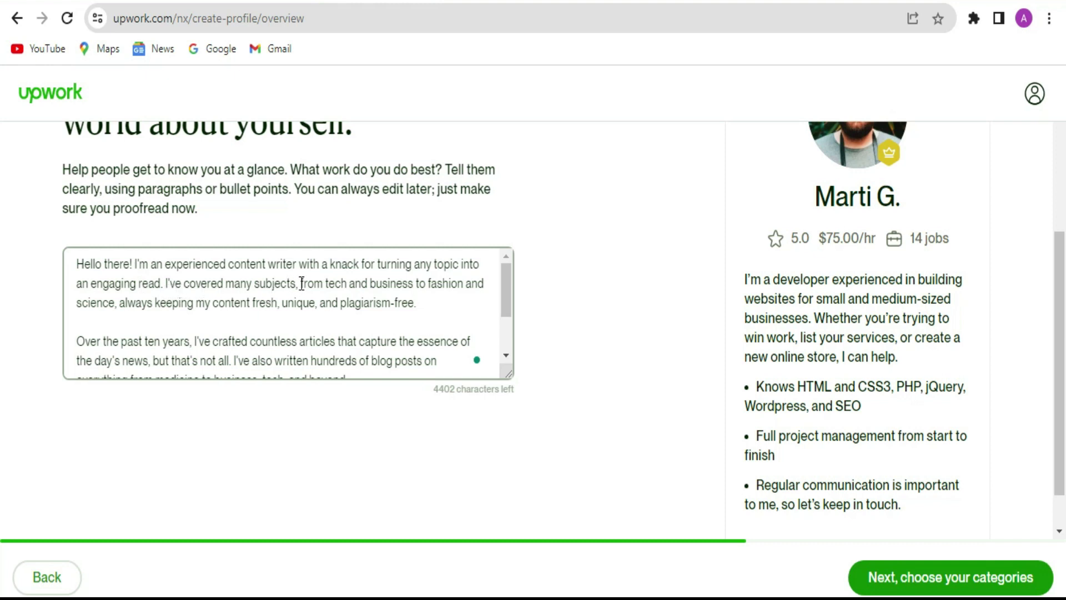
pyautogui.moveTo(298, 283); pyautogui.dragTo(167, 286)
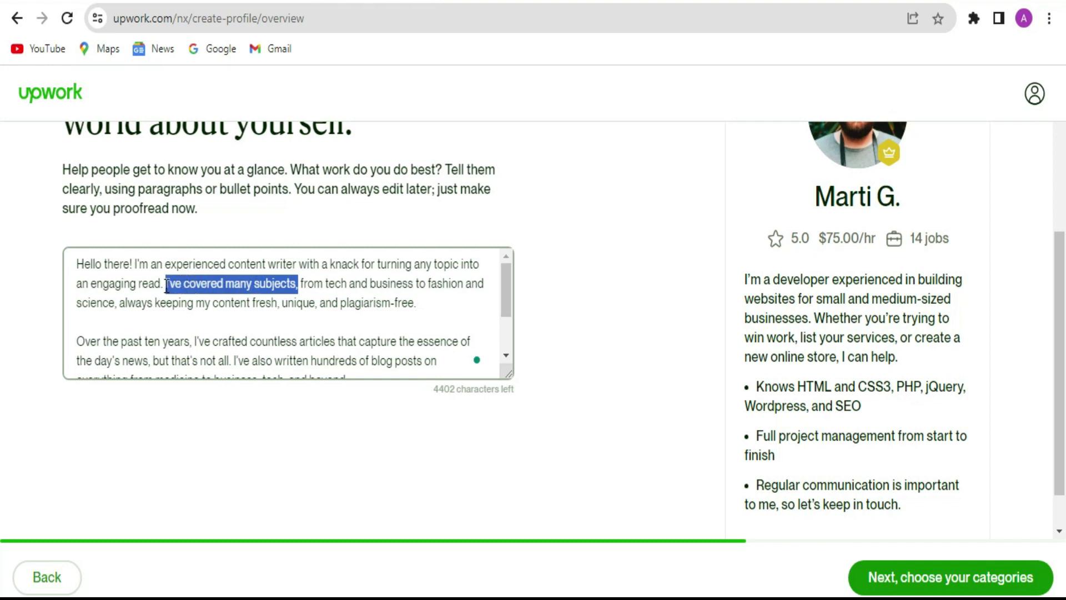
pyautogui.scroll(-3, 424, 282)
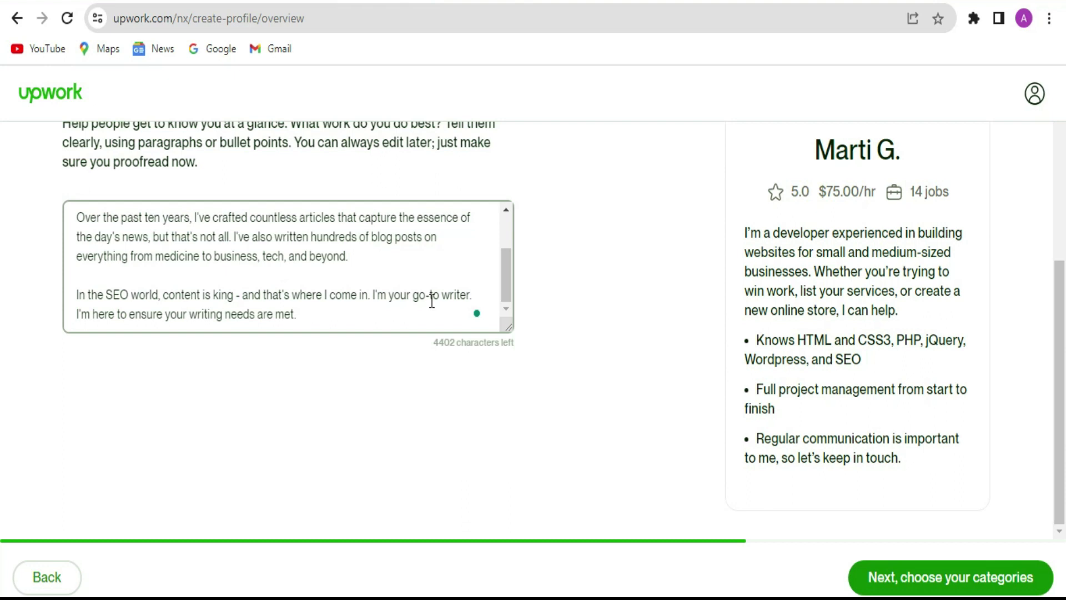
pyautogui.scroll(3, 432, 301)
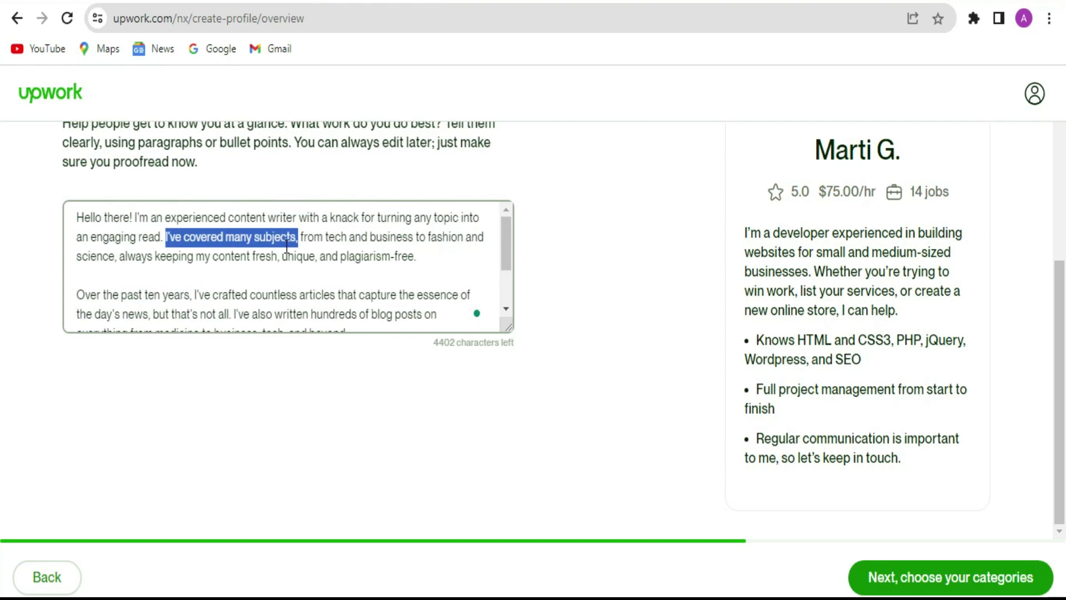
pyautogui.scroll(-2, 320, 247)
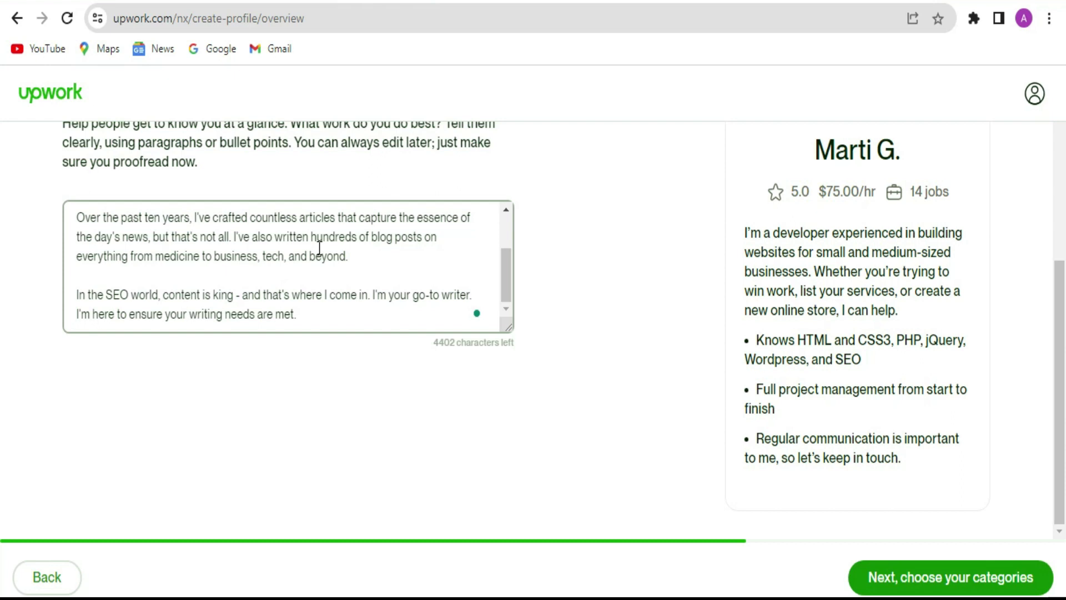
pyautogui.scroll(2, 319, 247)
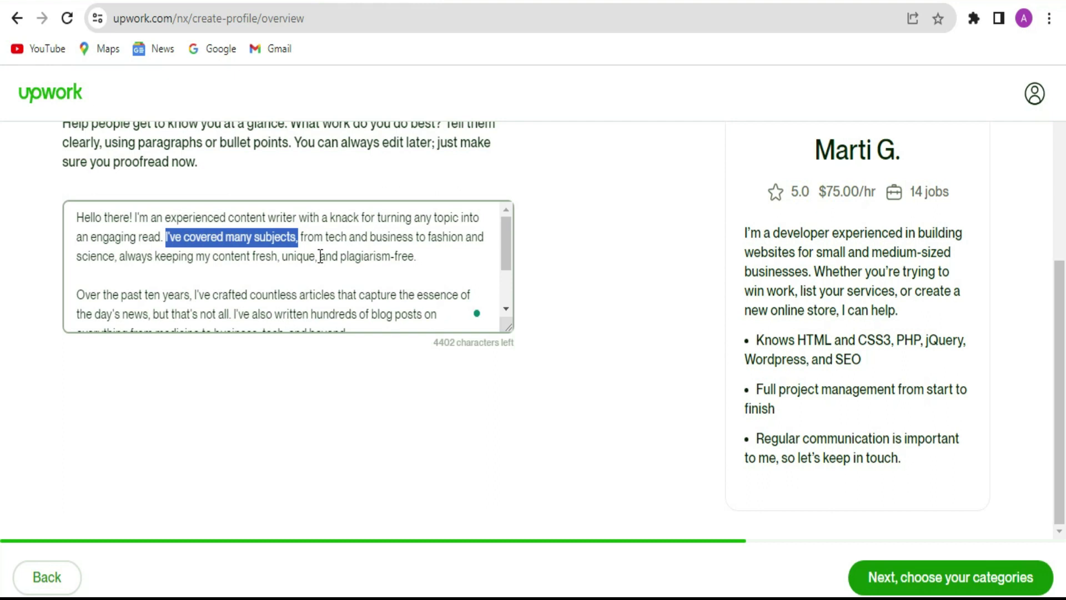
pyautogui.moveTo(327, 233); pyautogui.dragTo(348, 236)
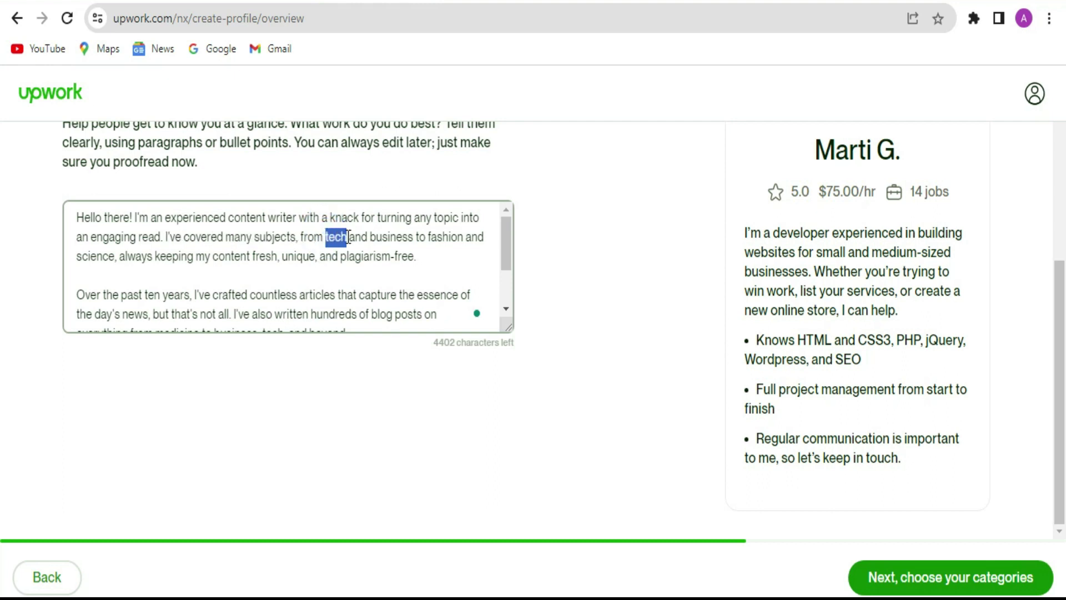
pyautogui.moveTo(370, 236); pyautogui.dragTo(416, 236)
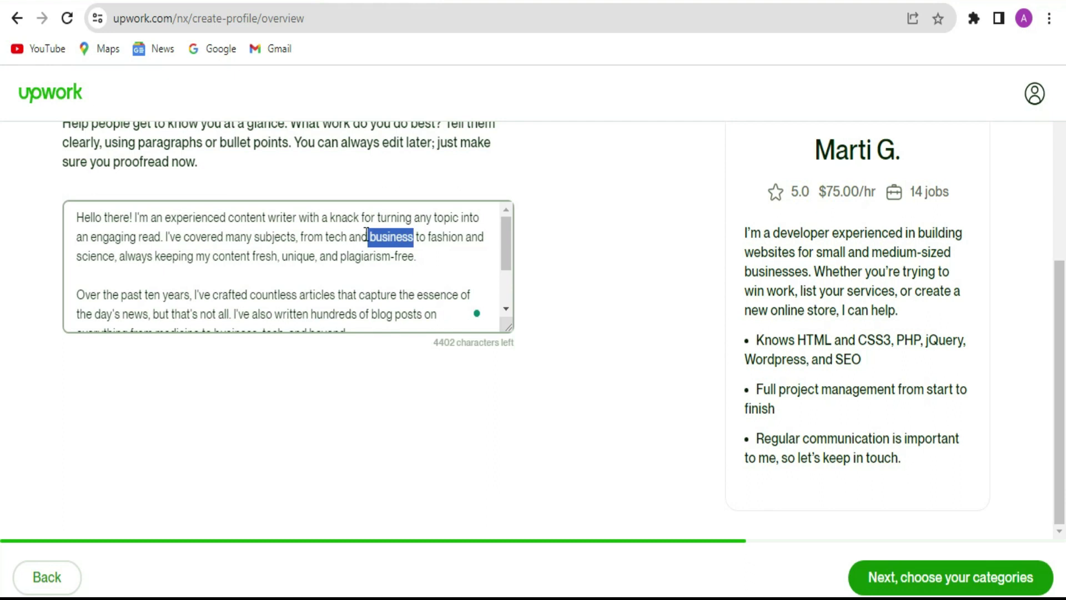
pyautogui.click(430, 229)
pyautogui.moveTo(430, 229); pyautogui.dragTo(463, 233)
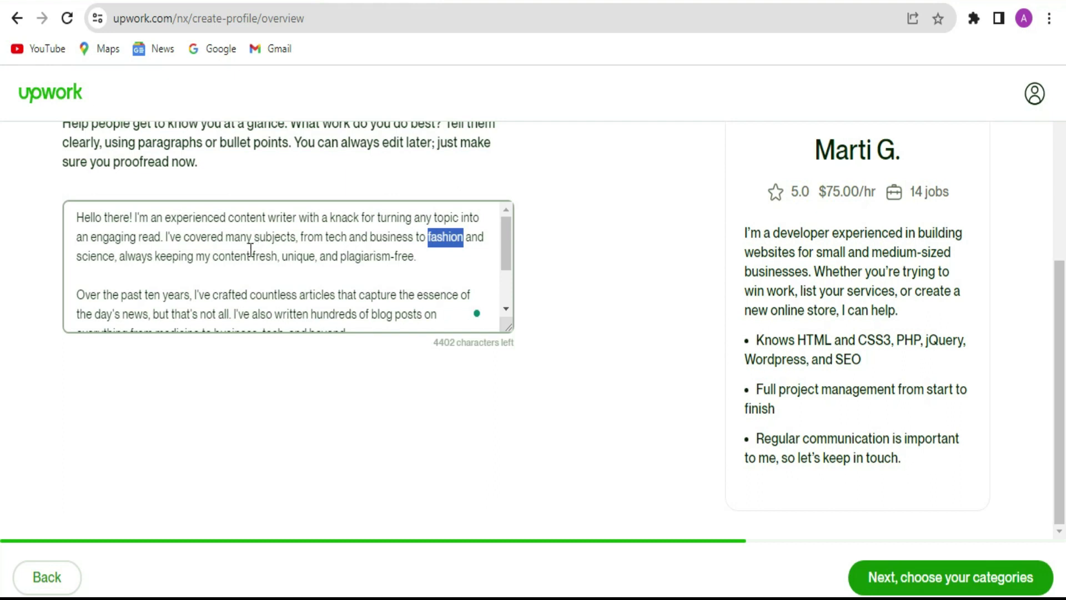
pyautogui.moveTo(184, 237); pyautogui.dragTo(295, 241)
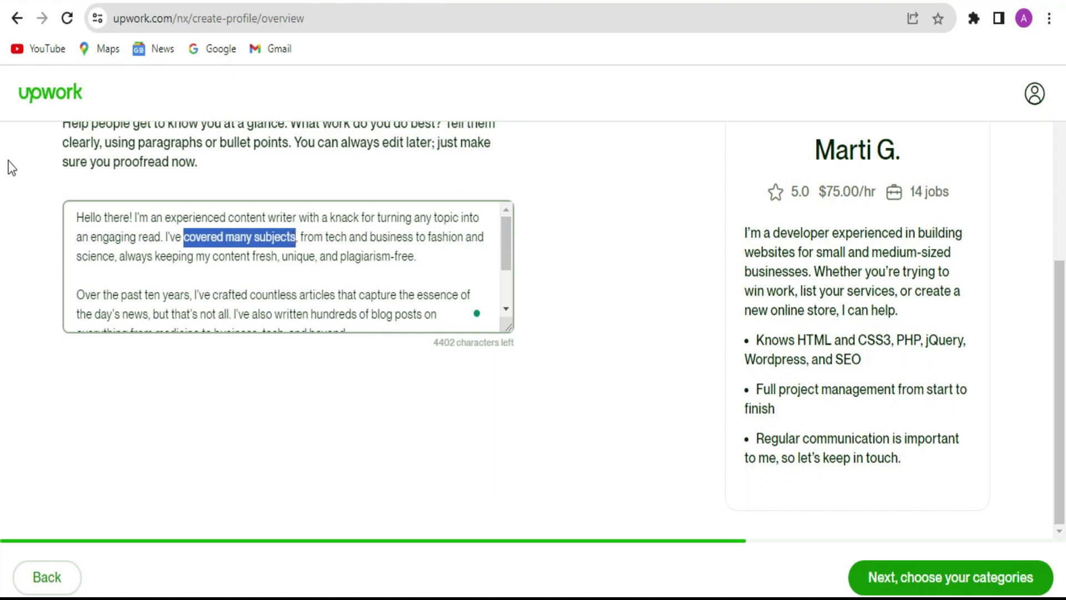
pyautogui.scroll(4, 340, 264)
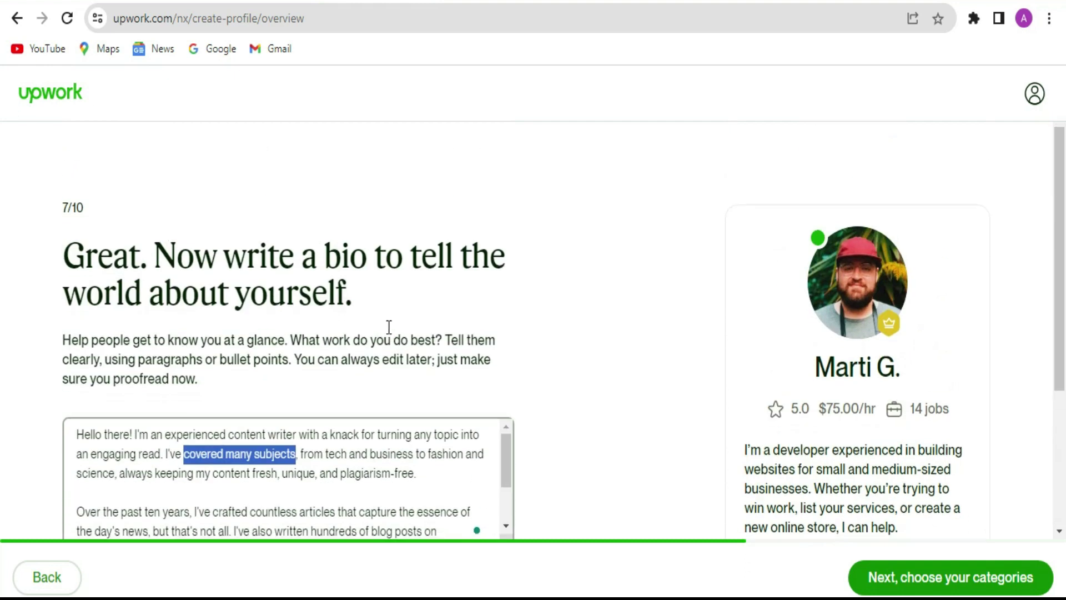
pyautogui.scroll(-4, 389, 329)
pyautogui.scroll(-2, 410, 253)
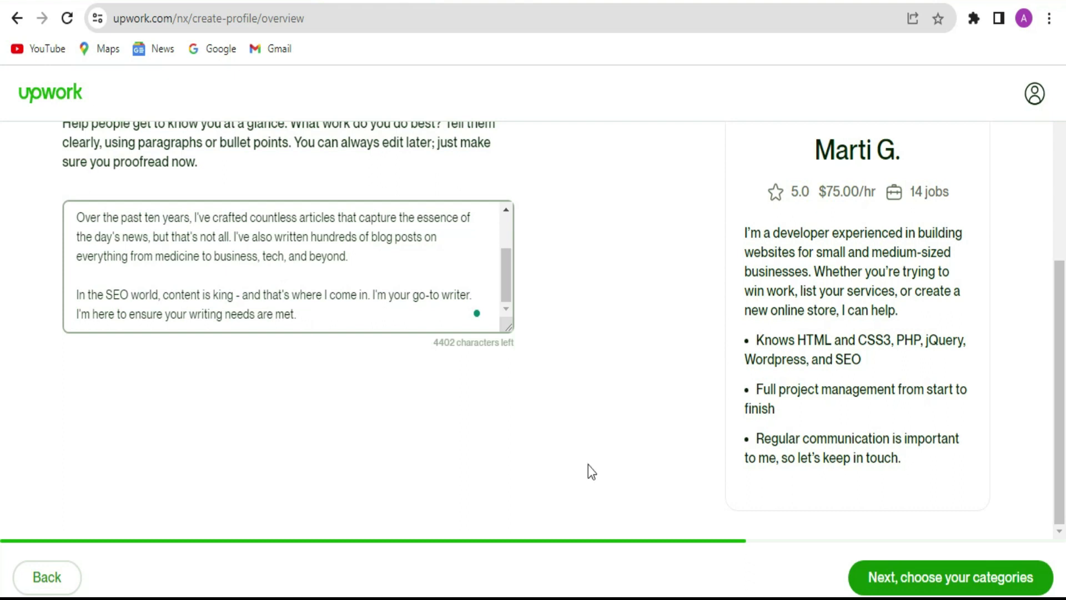
# Continue to the main services section and add the suggested Content Writing service.
pyautogui.click(943, 579)
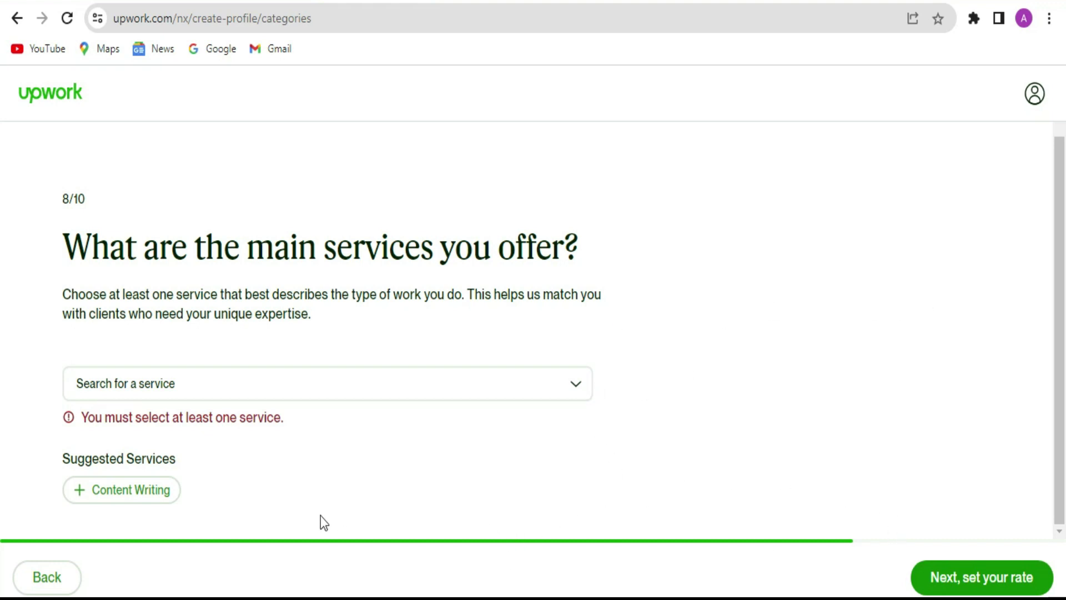
pyautogui.click(151, 498)
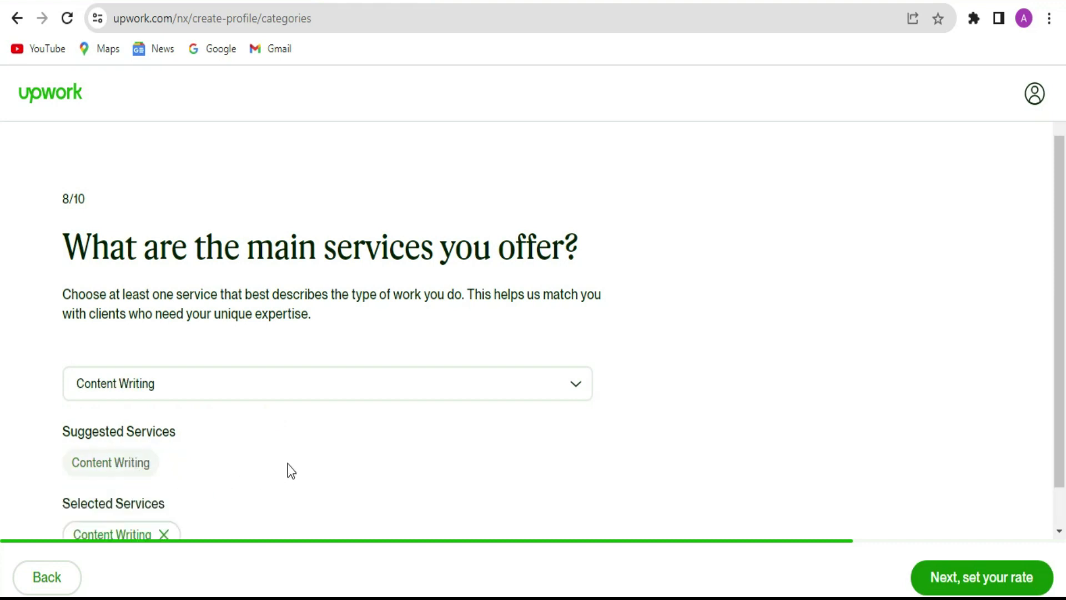
# Browse the available service categories, including Design & Creative, Legal, Translation and Writing, without changing the selection.
pyautogui.click(561, 389)
pyautogui.scroll(-5, 298, 389)
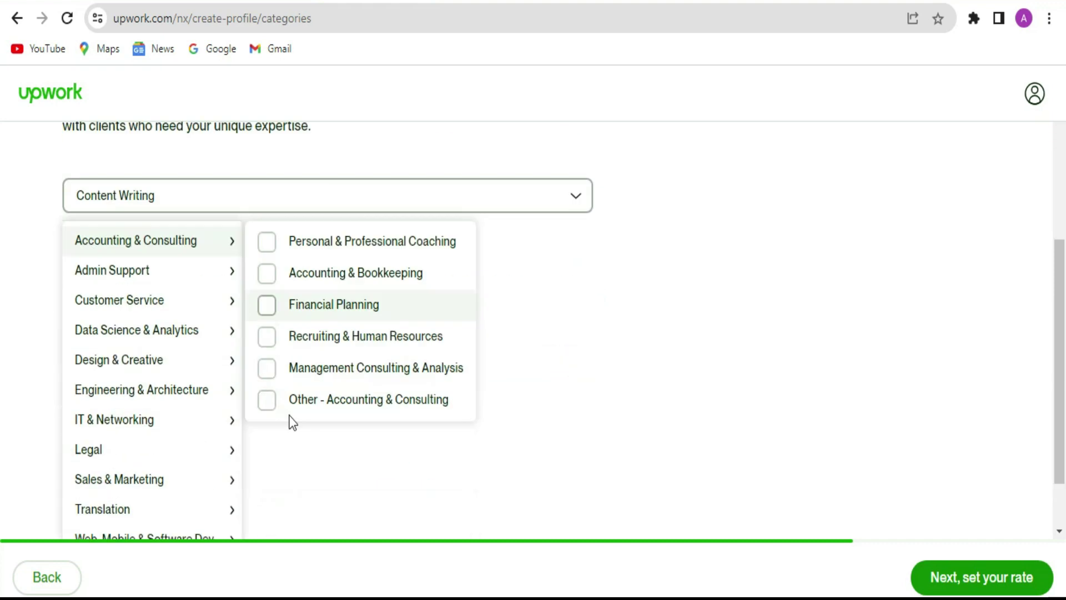
pyautogui.moveTo(162, 355)
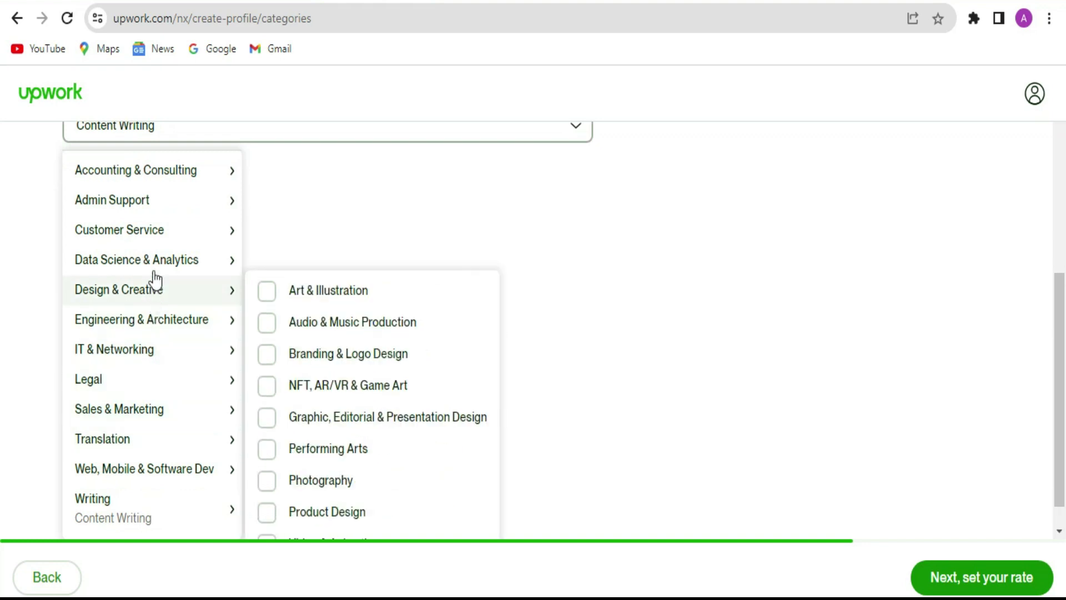
pyautogui.moveTo(148, 449)
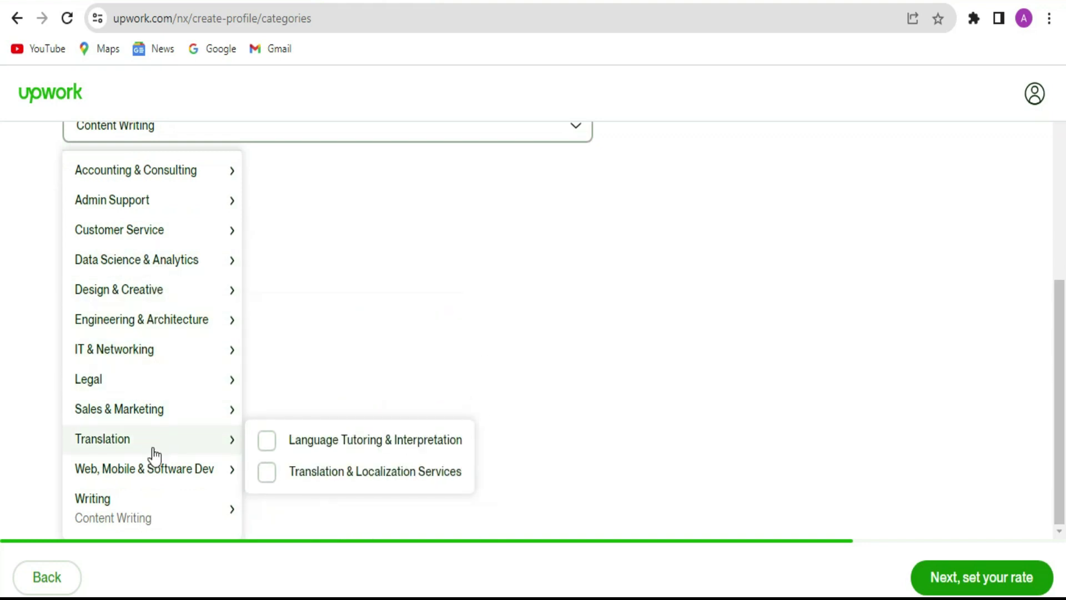
pyautogui.moveTo(135, 371)
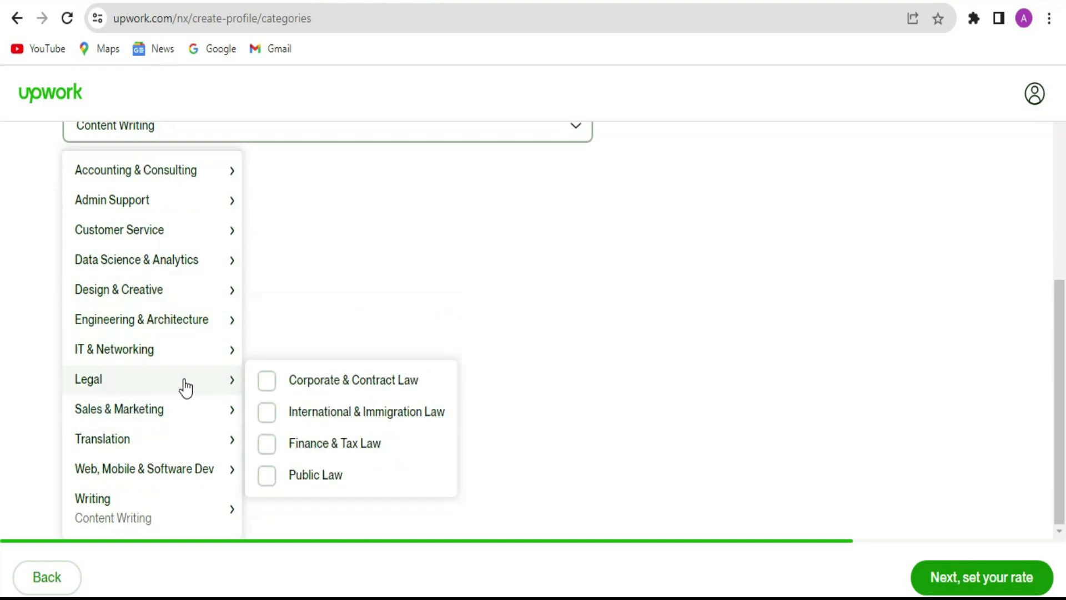
pyautogui.moveTo(198, 497)
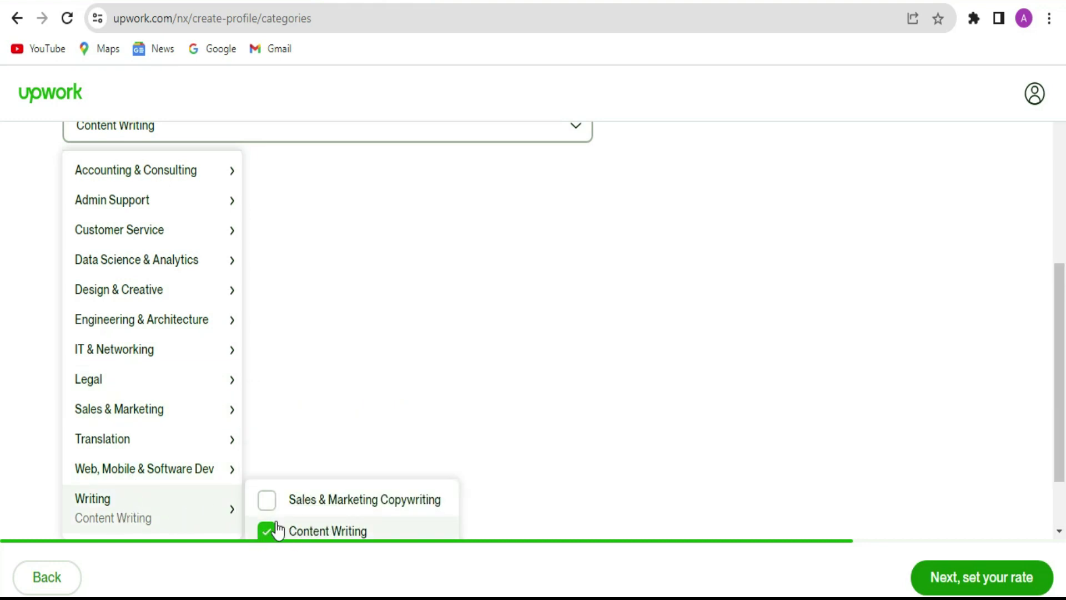
pyautogui.click(781, 345)
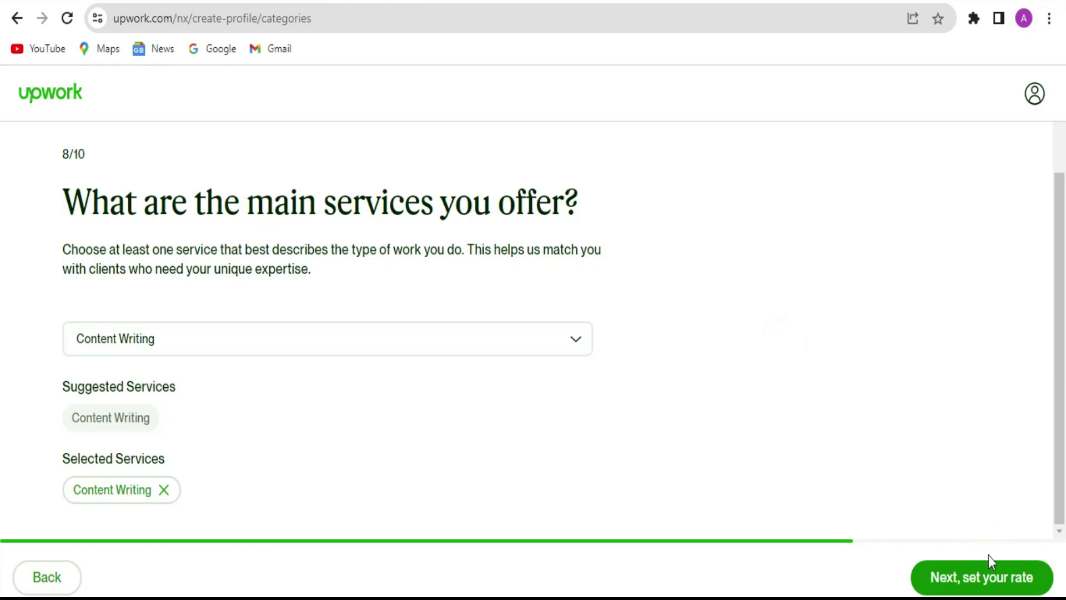
# Continue to the rate section and set the hourly rate to $30.00.
pyautogui.click(995, 578)
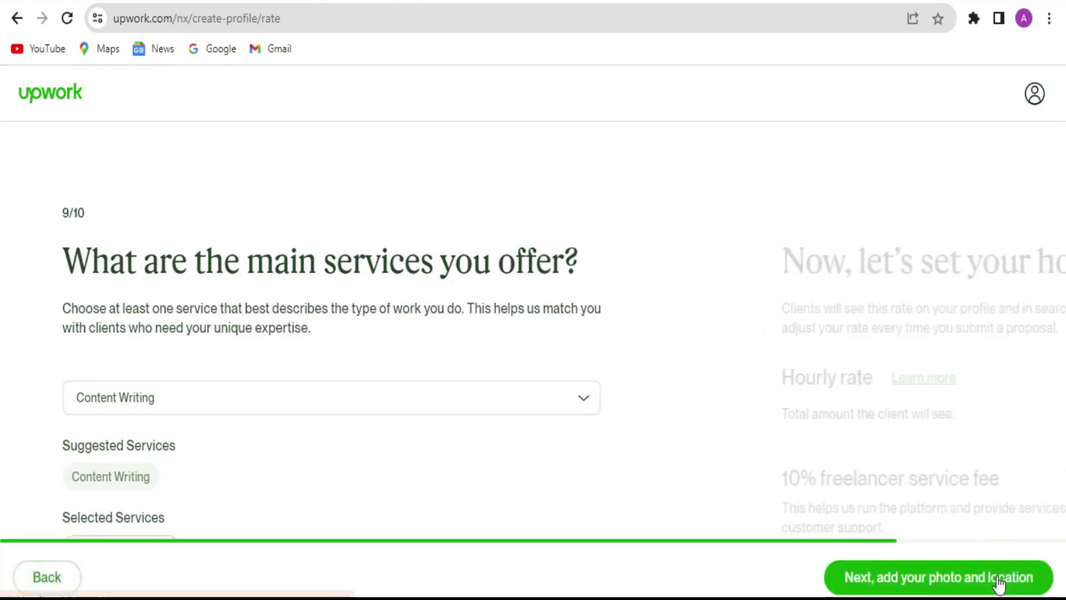
pyautogui.scroll(-3, 699, 387)
pyautogui.scroll(3, 703, 389)
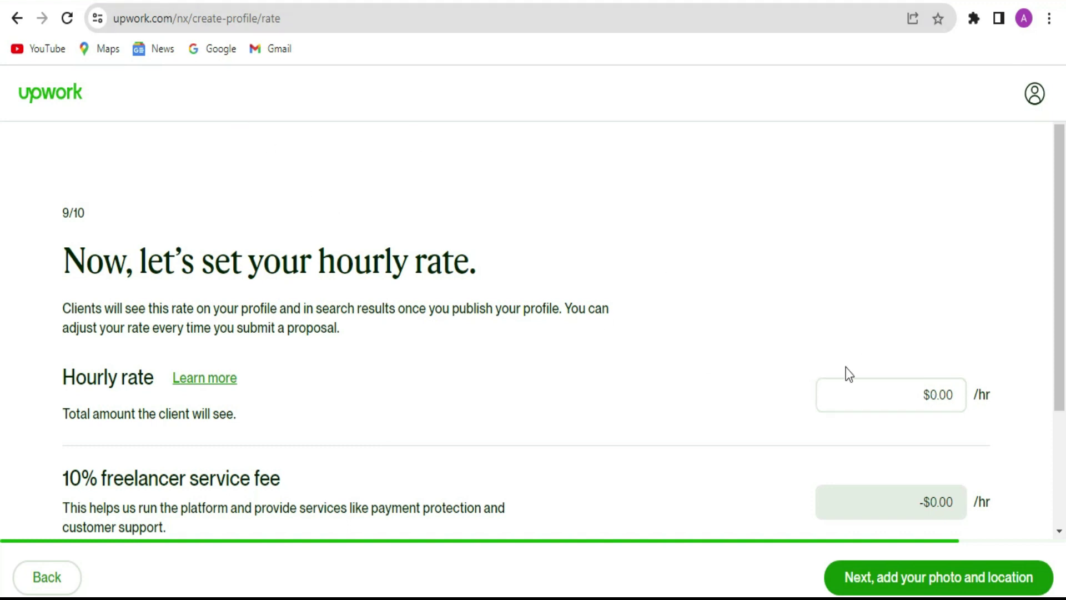
pyautogui.click(924, 398)
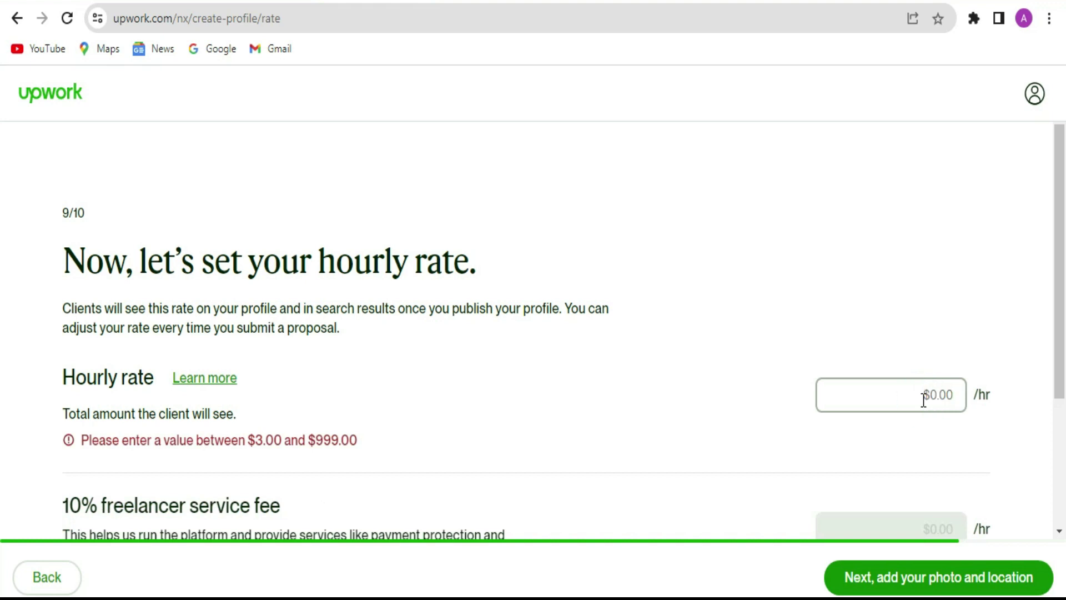
pyautogui.write('30')
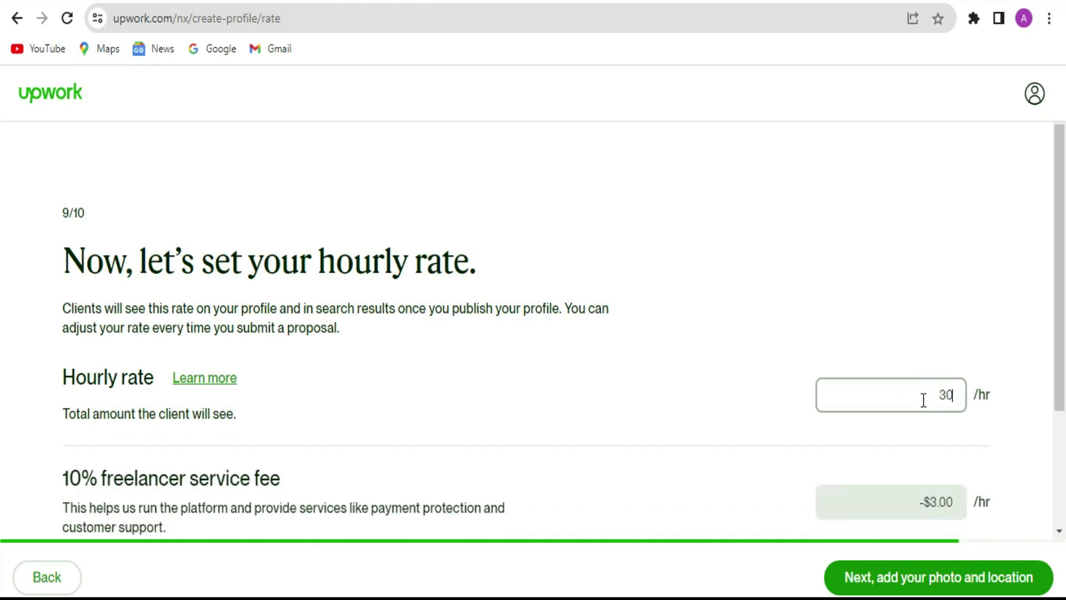
pyautogui.click(964, 367)
# Review the freelancer service fee and estimated payout, and continue to the photo and location section.
pyautogui.scroll(-3, 963, 367)
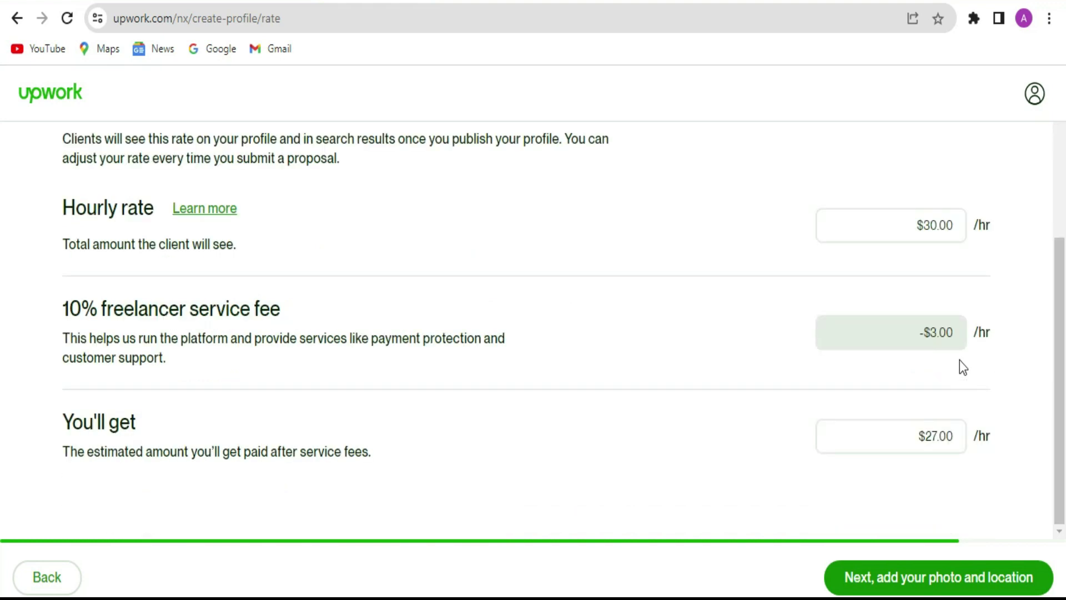
pyautogui.moveTo(285, 309); pyautogui.dragTo(69, 309)
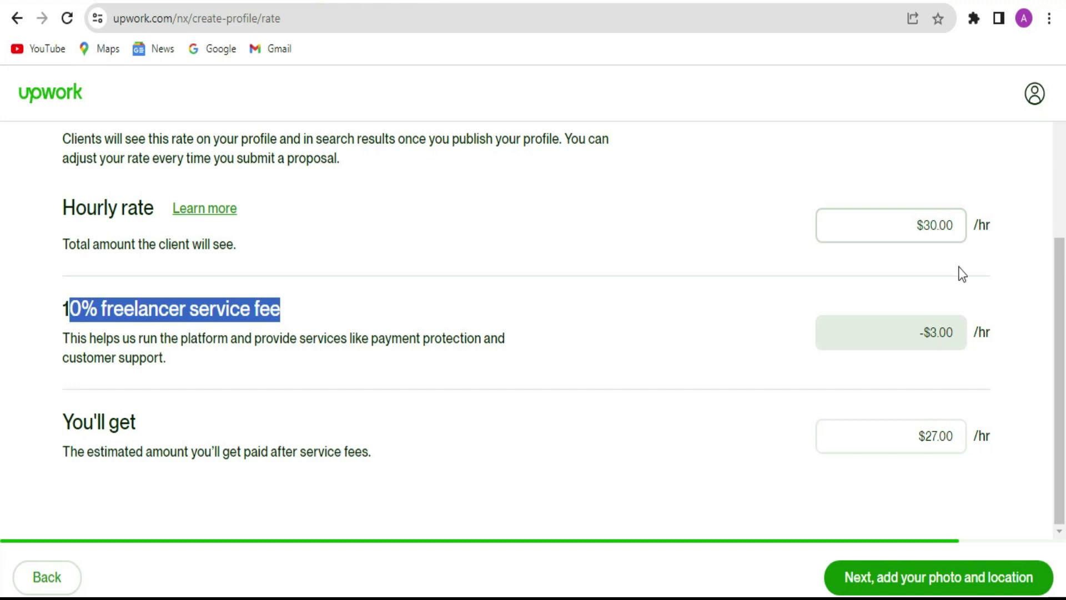
pyautogui.moveTo(153, 432); pyautogui.dragTo(61, 427)
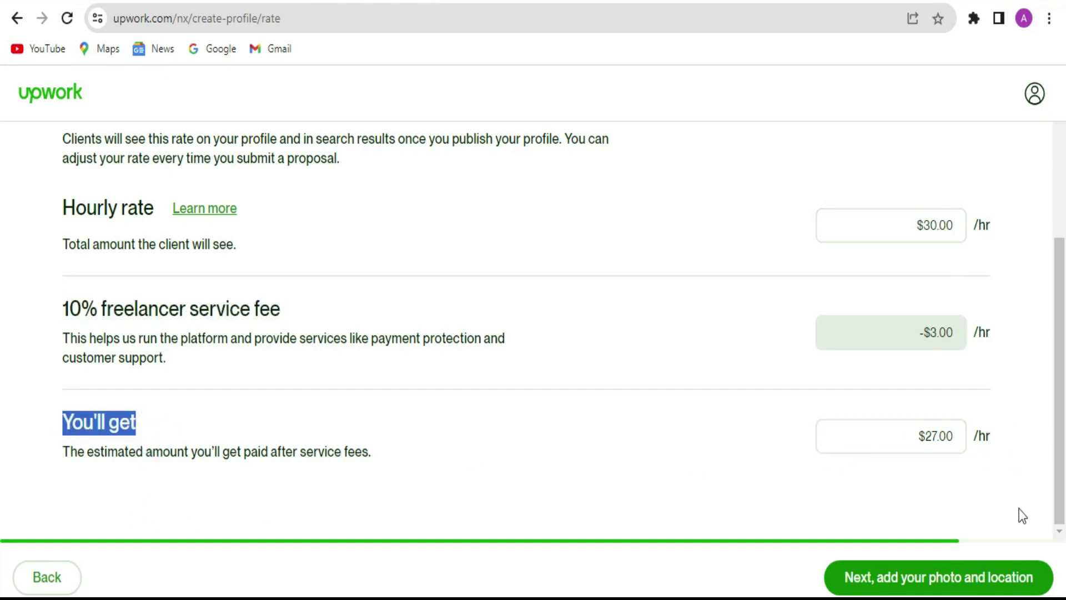
pyautogui.click(951, 581)
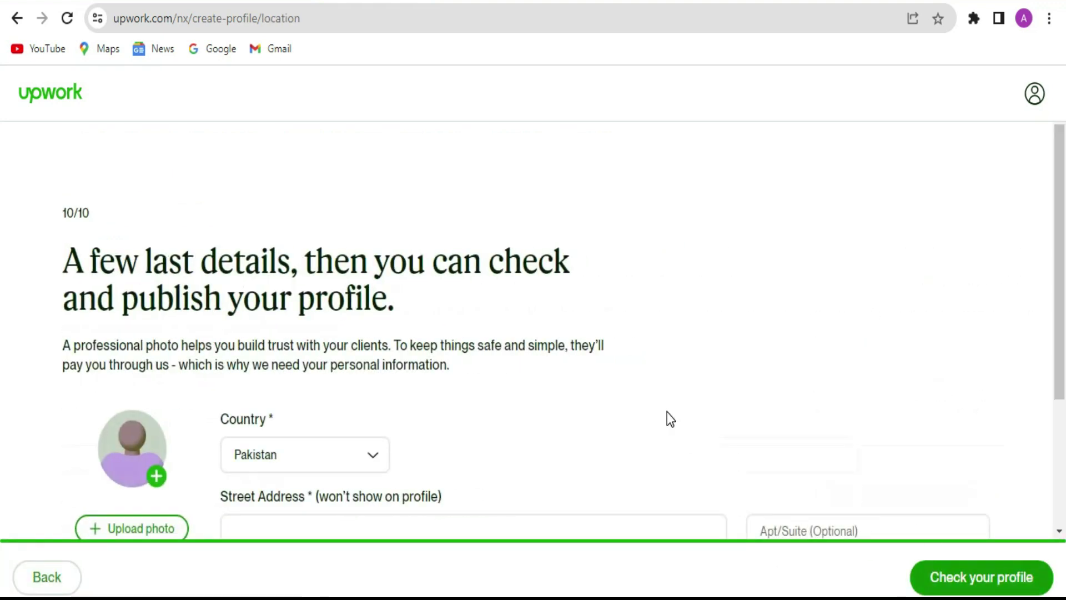
# Upload the channels4_profile image as the profile photo and attach it.
pyautogui.scroll(-3, 667, 419)
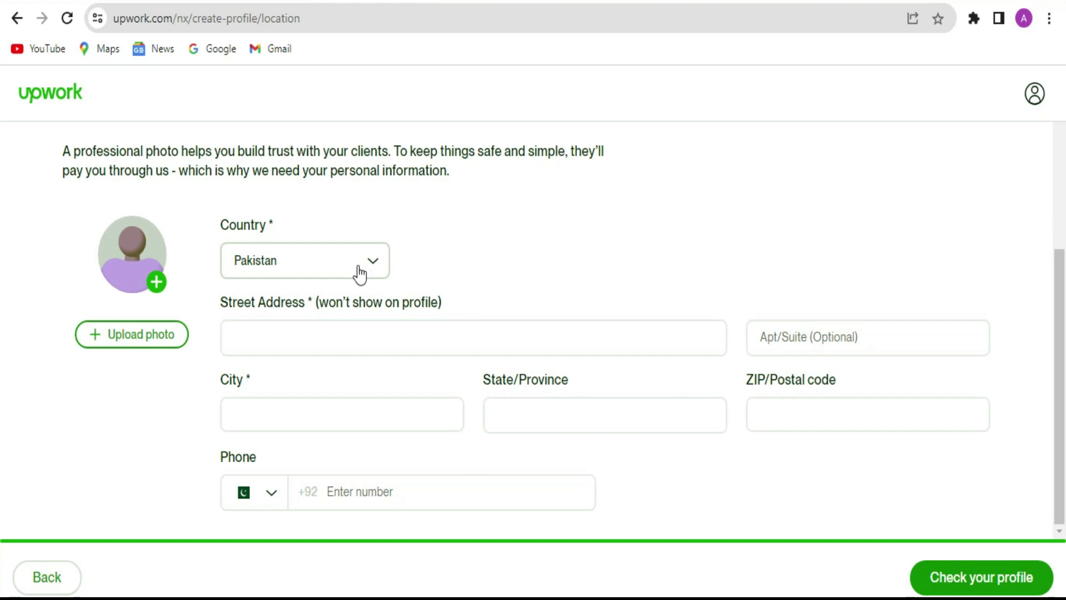
pyautogui.click(149, 337)
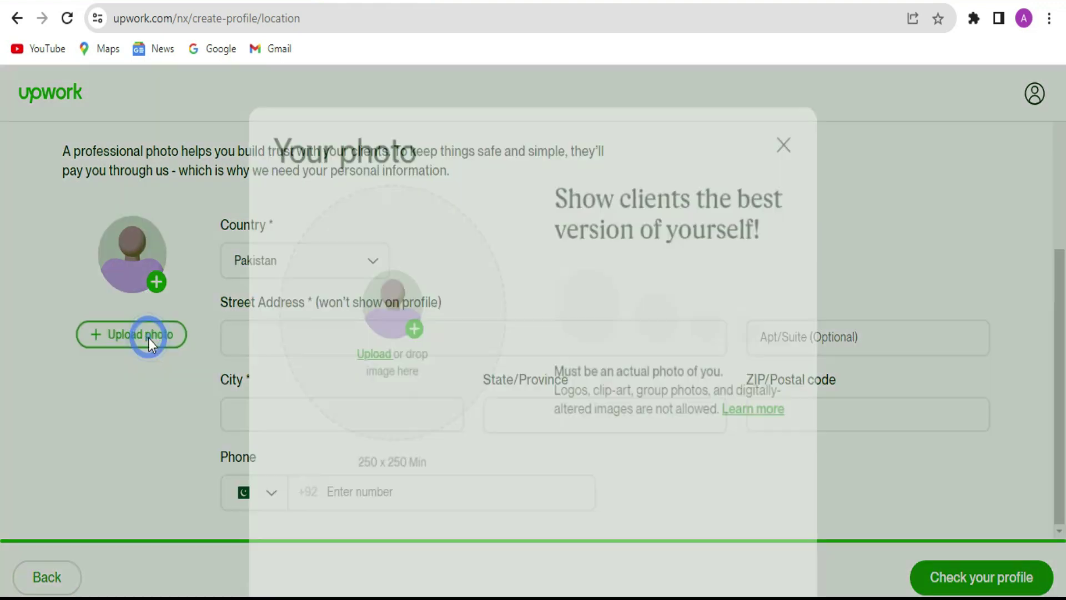
pyautogui.click(413, 295)
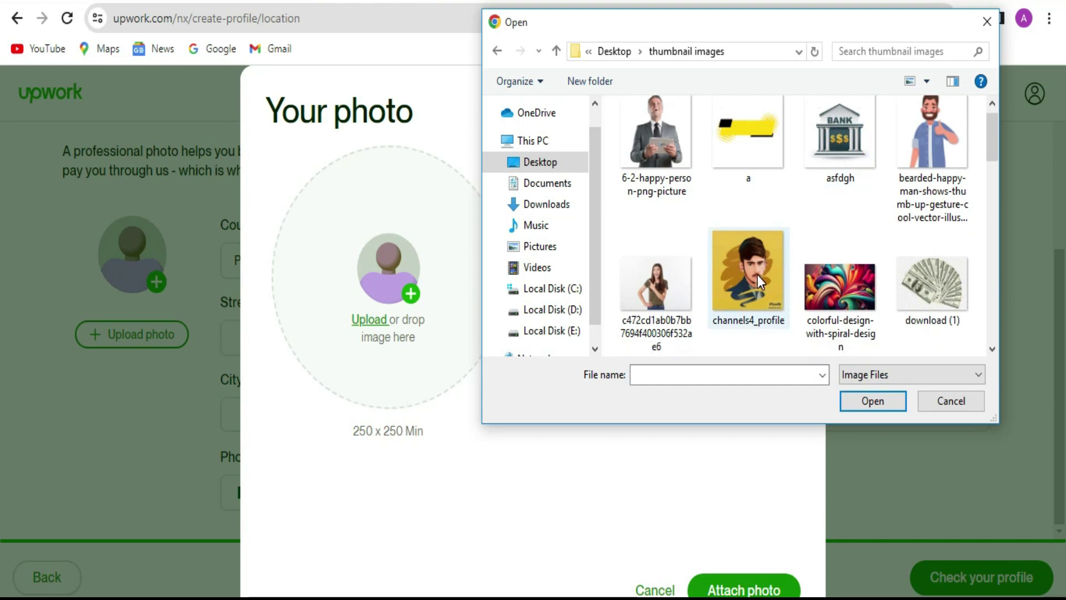
pyautogui.click(762, 302)
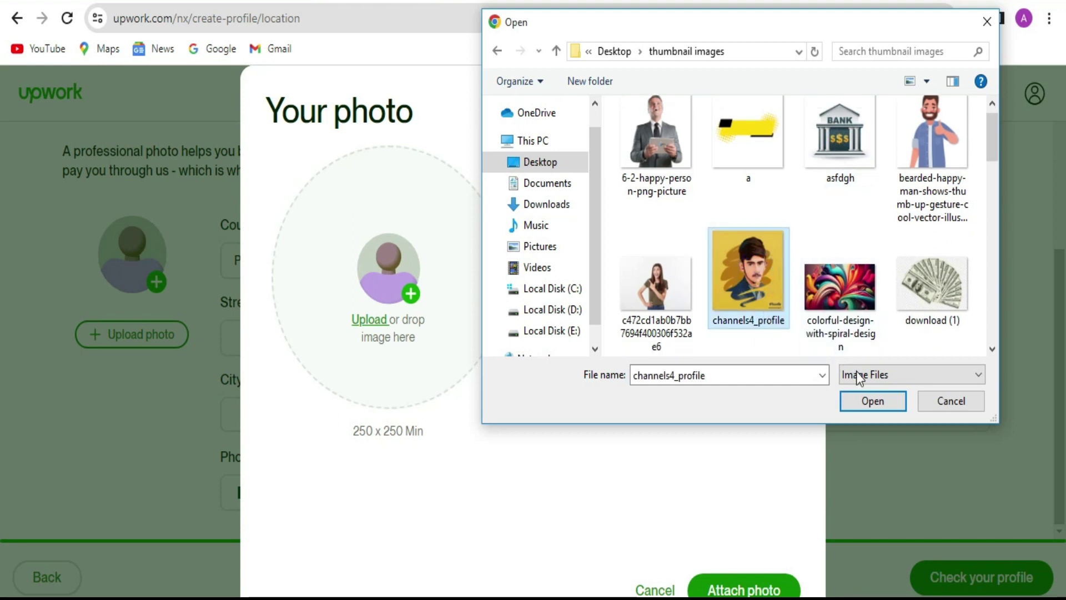
pyautogui.click(877, 399)
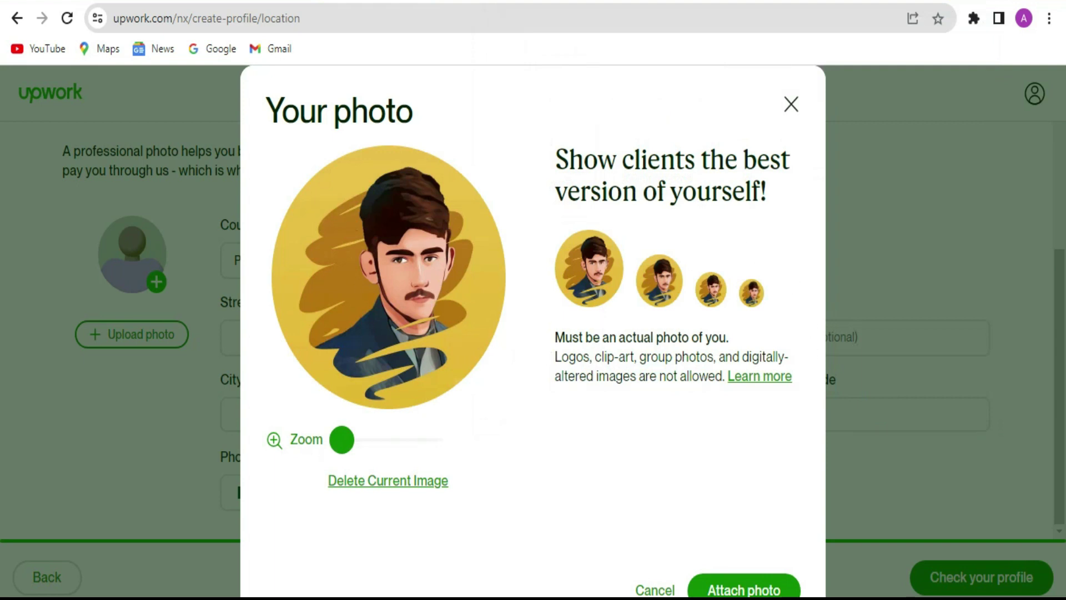
pyautogui.click(742, 580)
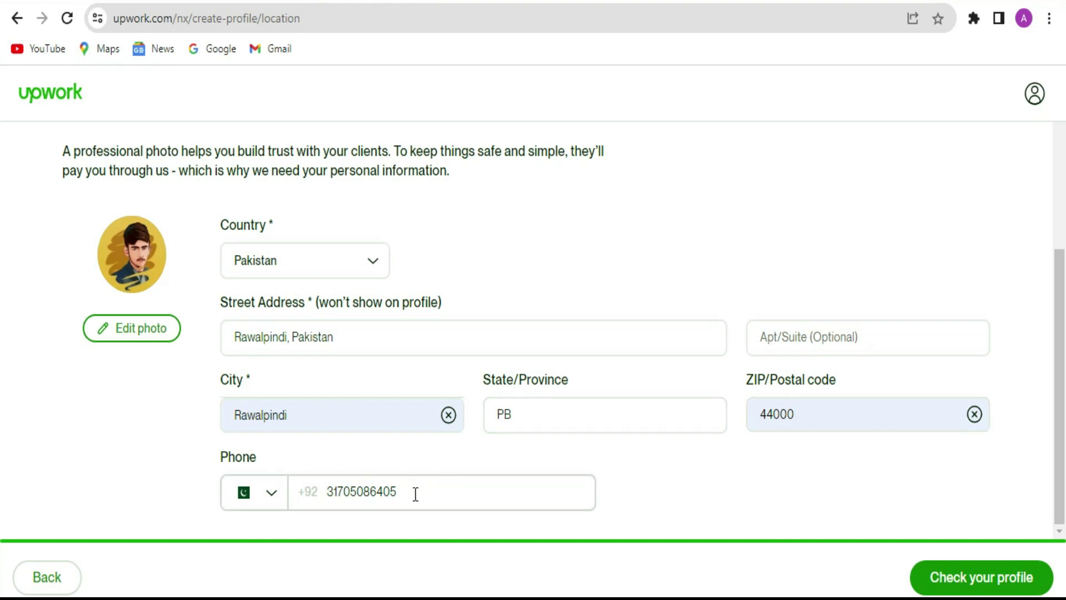
# Continue from the location details to the profile preview and review the title, skills, work experience and education sections.
pyautogui.moveTo(416, 493); pyautogui.dragTo(758, 485)
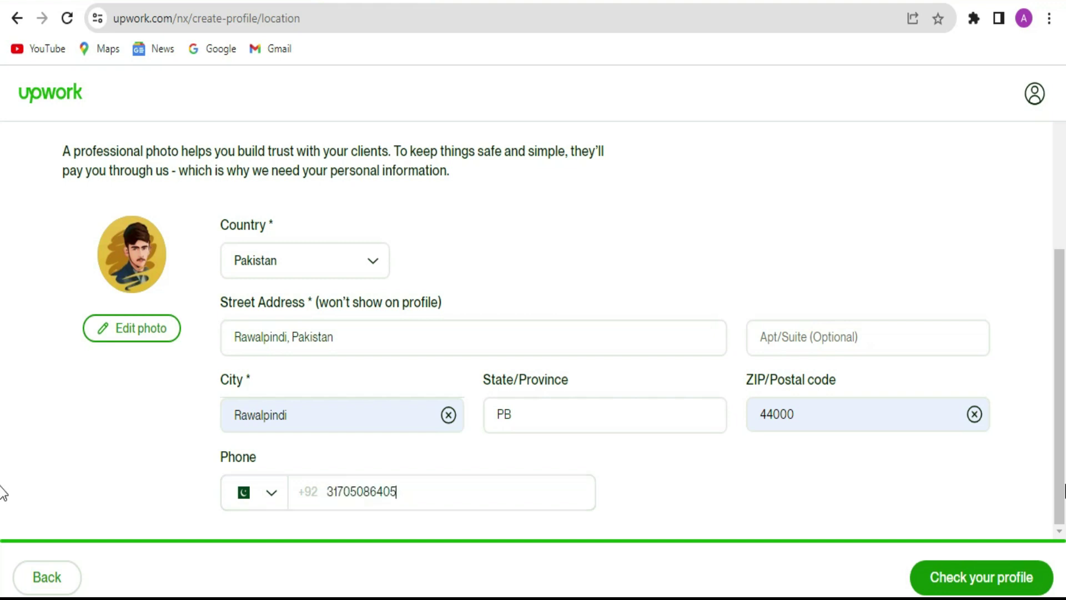
pyautogui.click(986, 583)
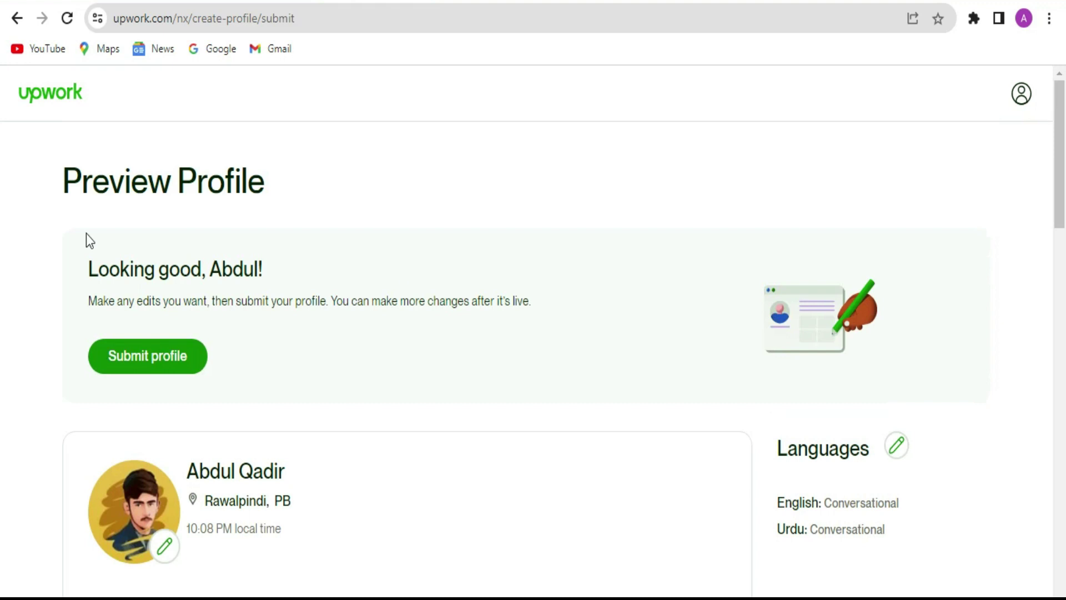
pyautogui.scroll(-4, 450, 300)
pyautogui.scroll(3, 617, 314)
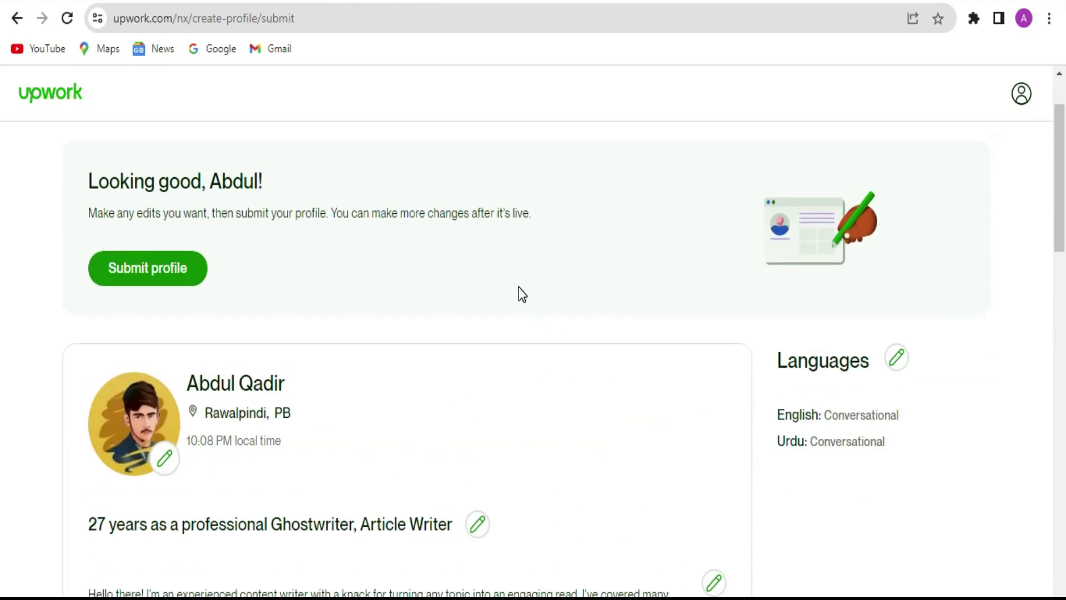
pyautogui.scroll(-3, 520, 294)
pyautogui.scroll(3, 521, 293)
pyautogui.scroll(-5, 577, 332)
pyautogui.scroll(-9, 577, 329)
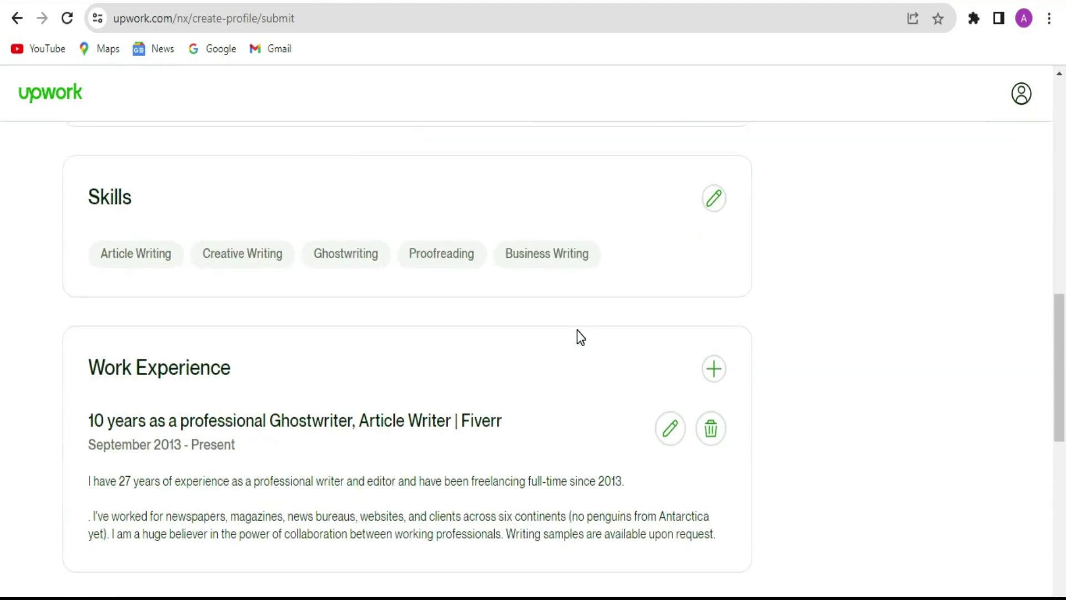
pyautogui.scroll(-6, 577, 330)
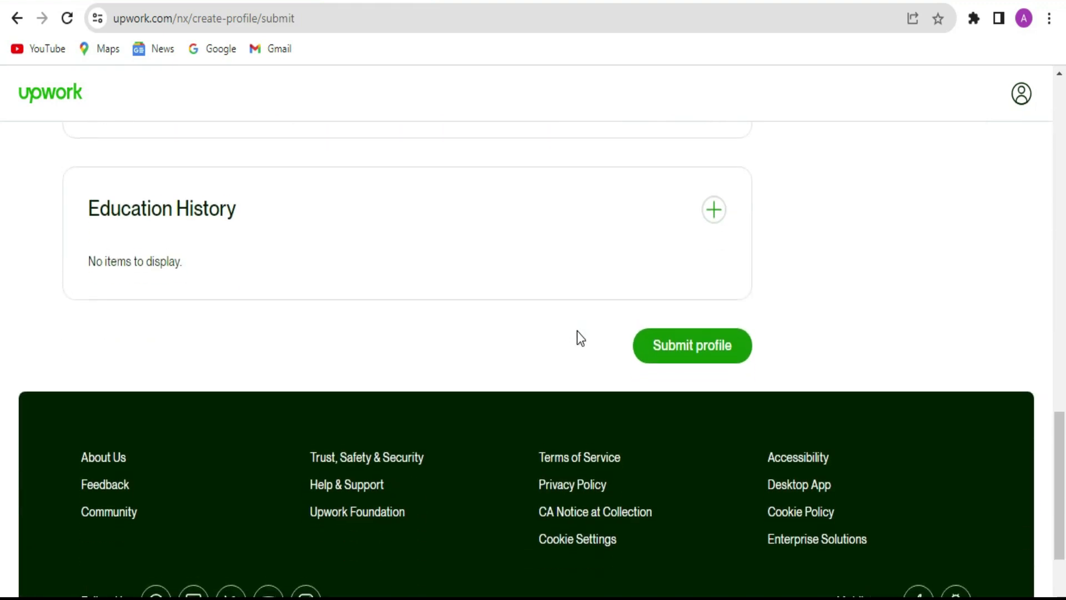
# Add an education history entry with University of the Punjab as the school, and go to its degree.
pyautogui.scroll(4, 577, 331)
pyautogui.scroll(-2, 578, 331)
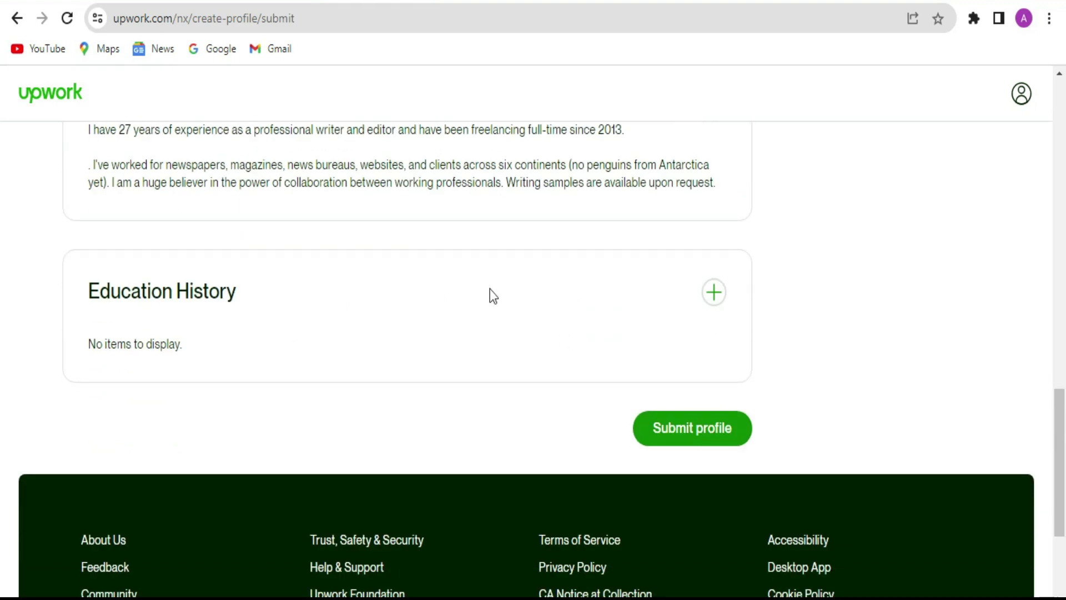
pyautogui.click(714, 293)
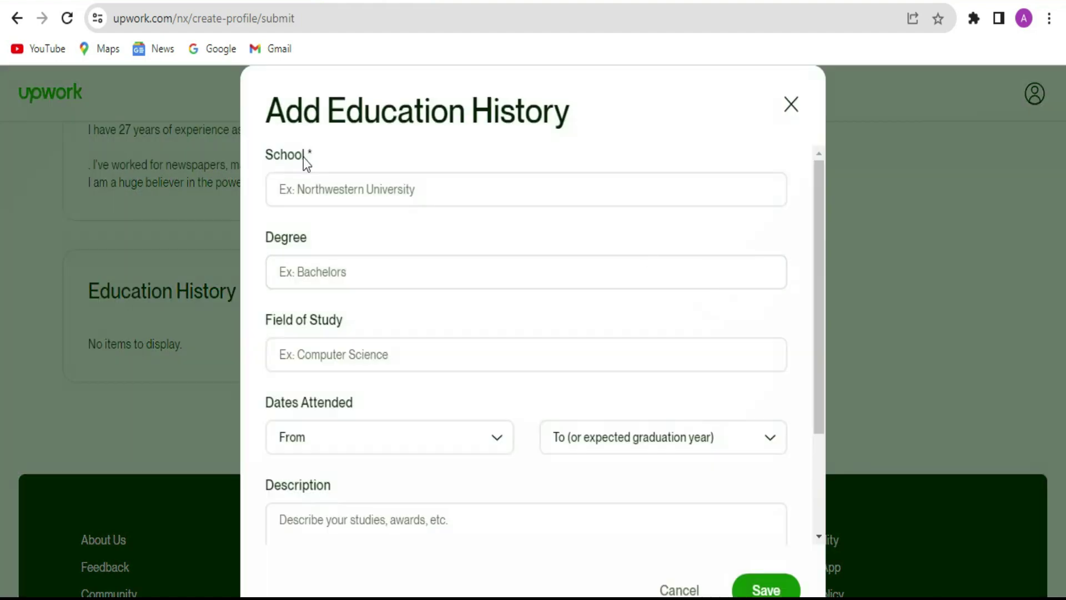
pyautogui.click(345, 189)
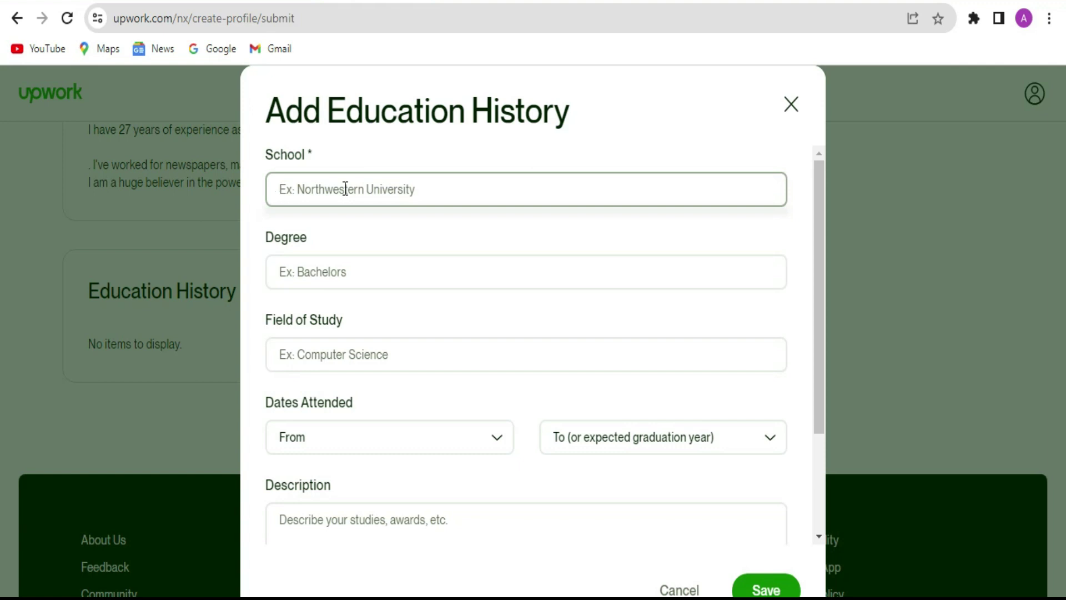
pyautogui.write('punjab')
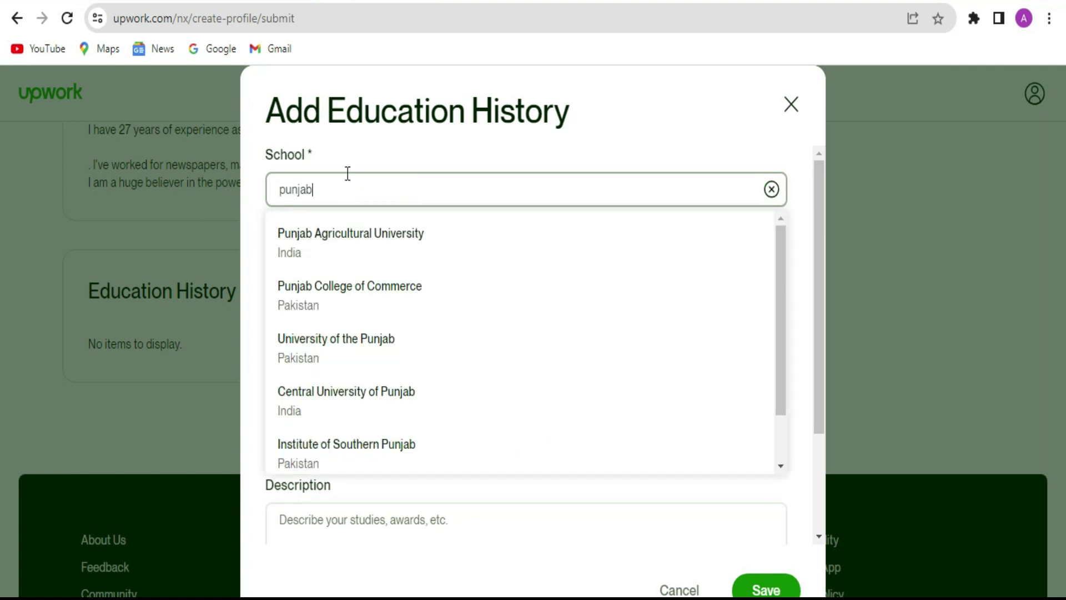
pyautogui.click(334, 347)
pyautogui.click(371, 279)
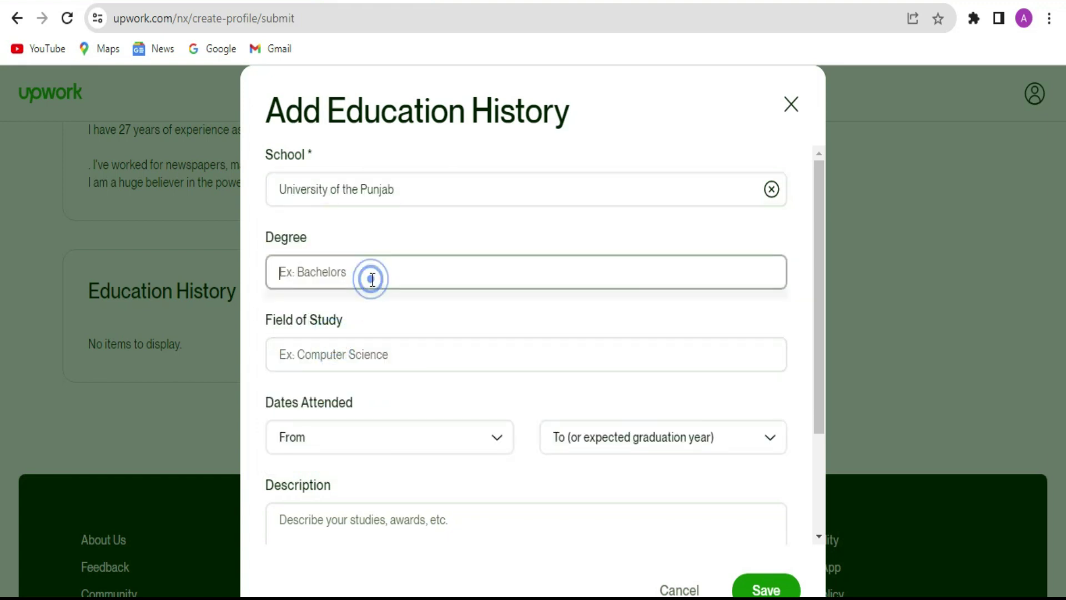
pyautogui.write('B')
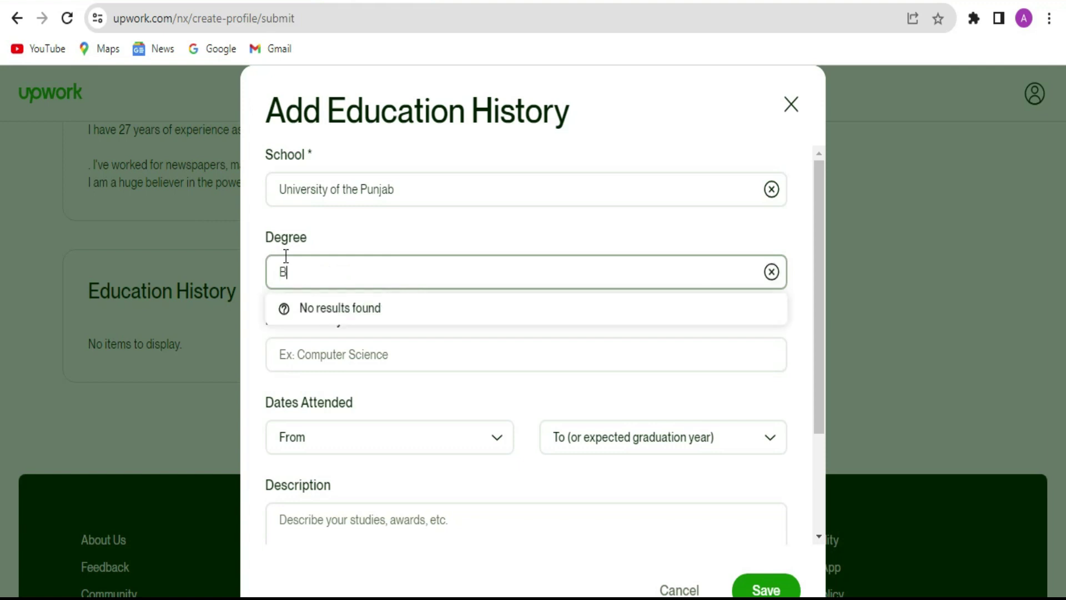
pyautogui.write('achelo')
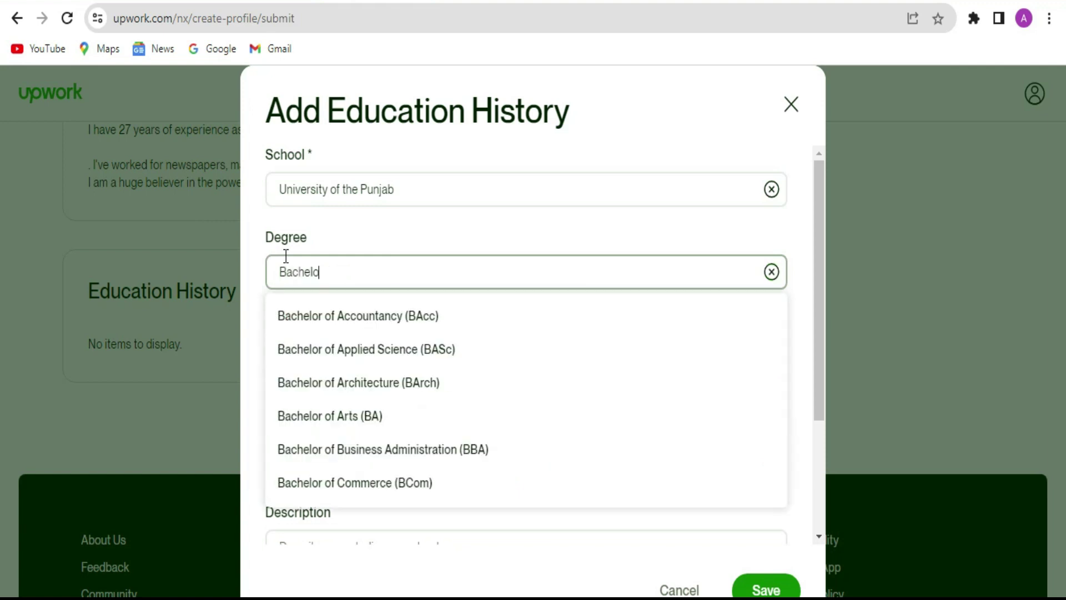
pyautogui.write('r')
pyautogui.press('BackSpace')
pyautogui.press('BackSpace')
pyautogui.press('BackSpace')
pyautogui.press('BackSpace')
# Set the degree to Master of Public Health (MPH) and the field of study to Health science.
pyautogui.write('hea')
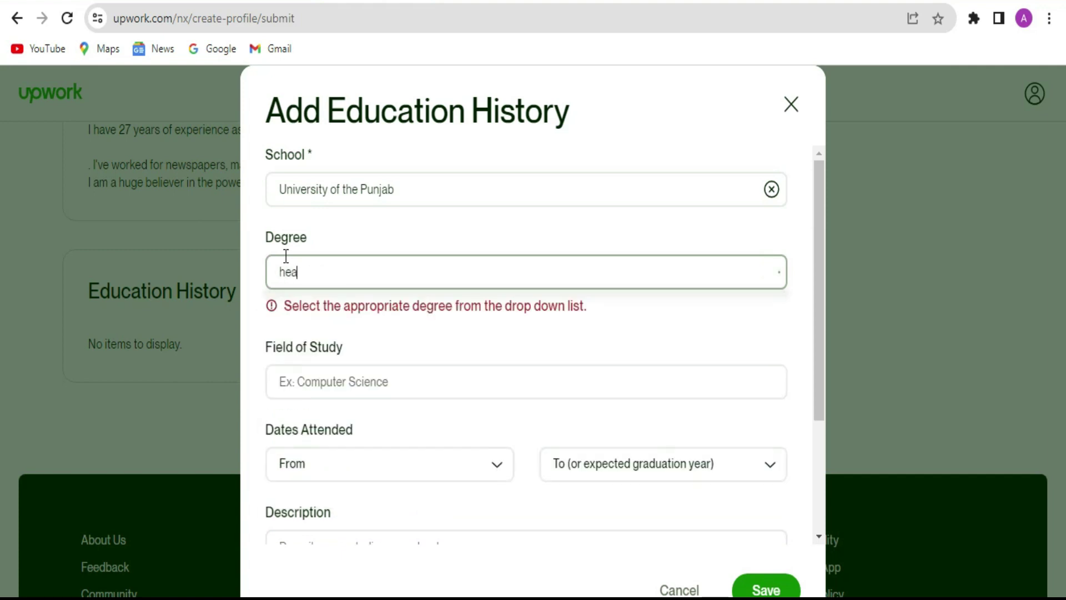
pyautogui.write('lth')
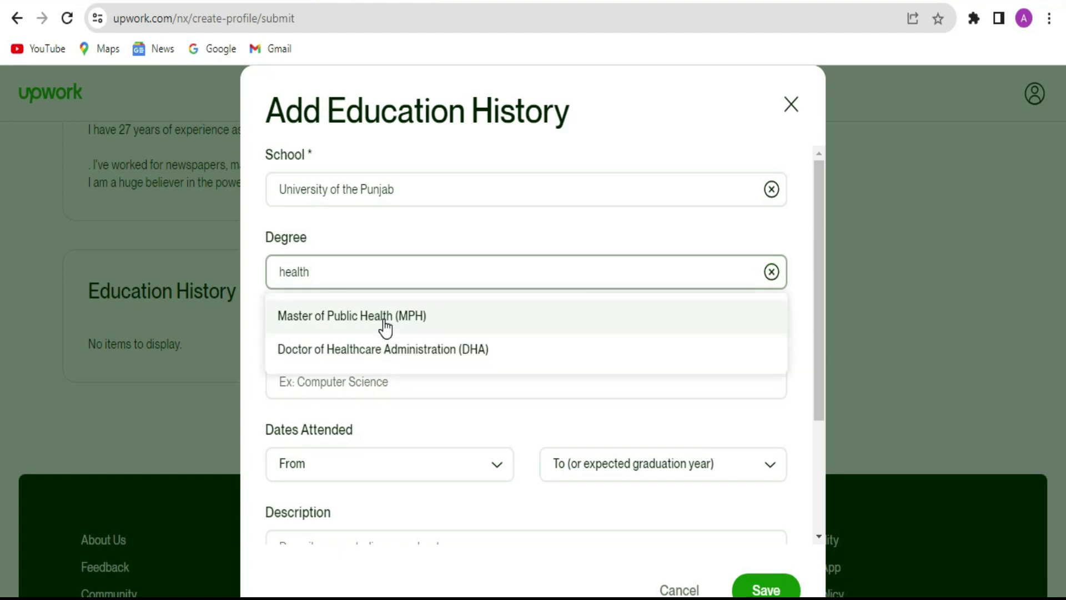
pyautogui.click(386, 328)
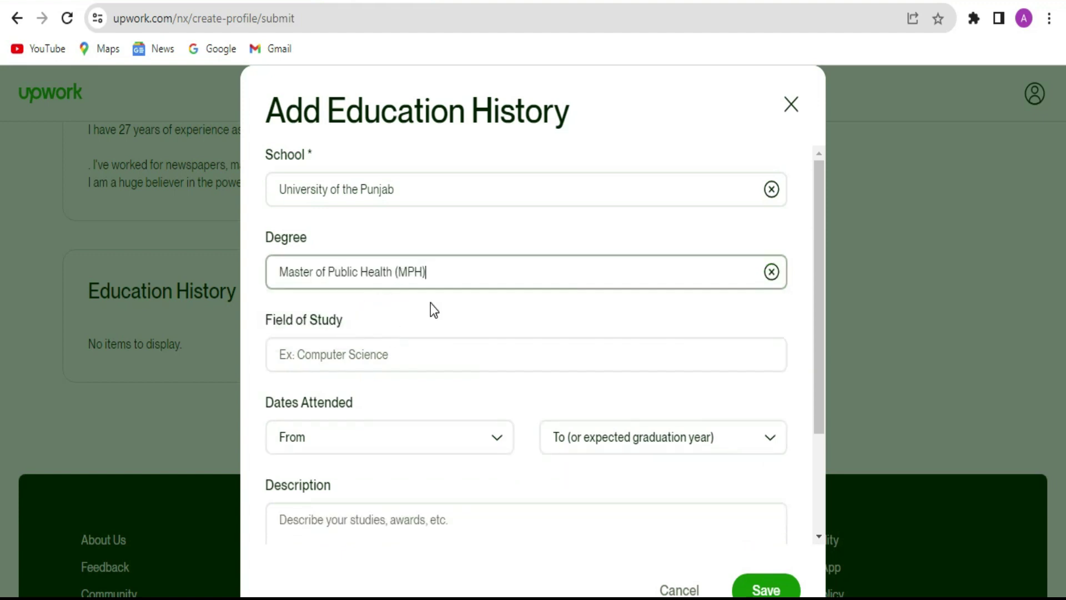
pyautogui.click(436, 357)
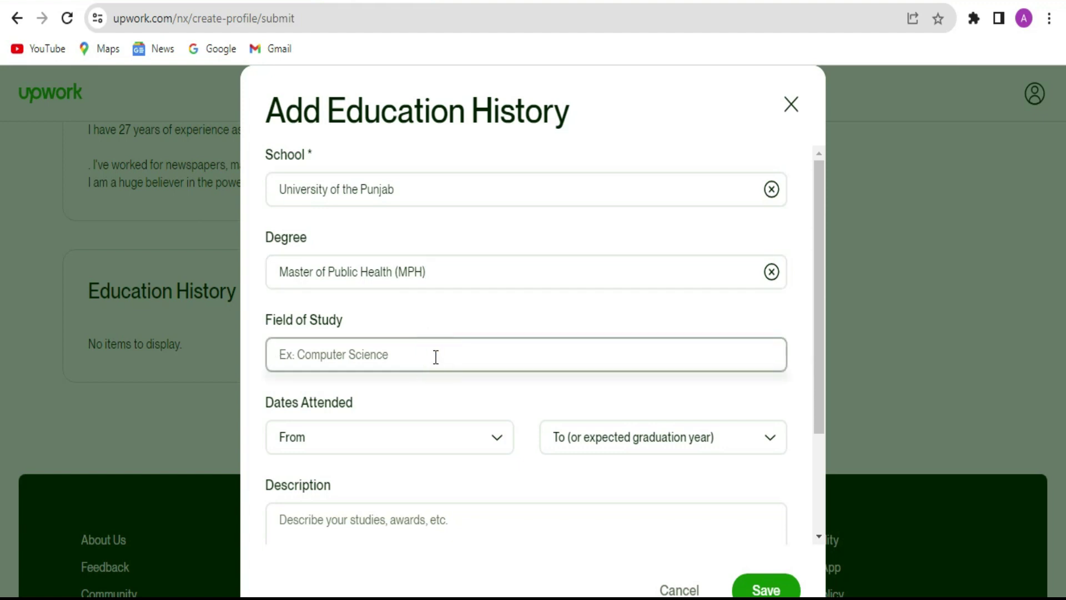
pyautogui.write('Health')
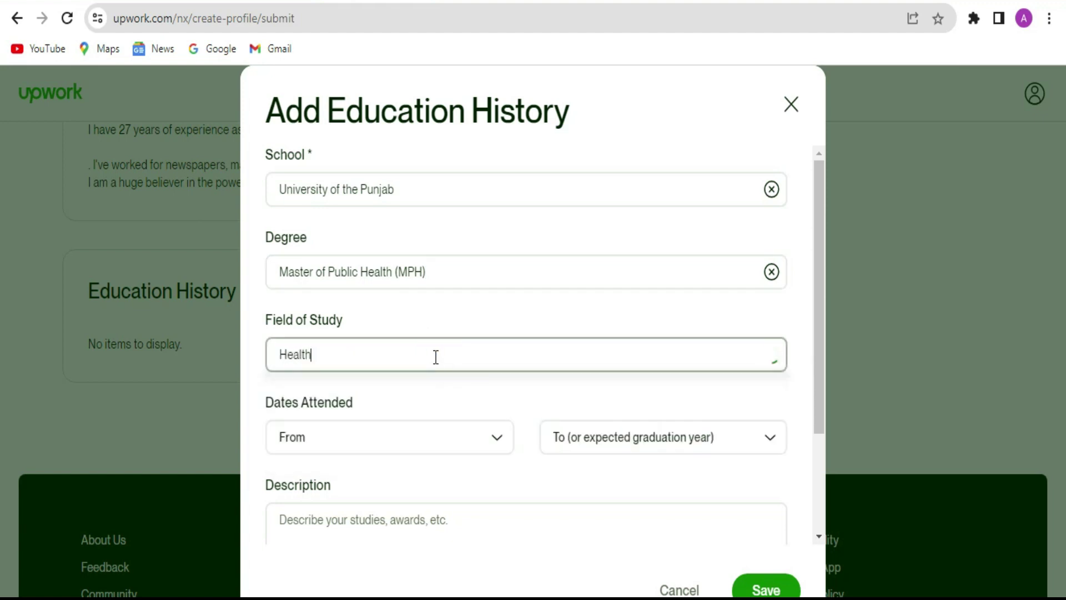
pyautogui.click(317, 398)
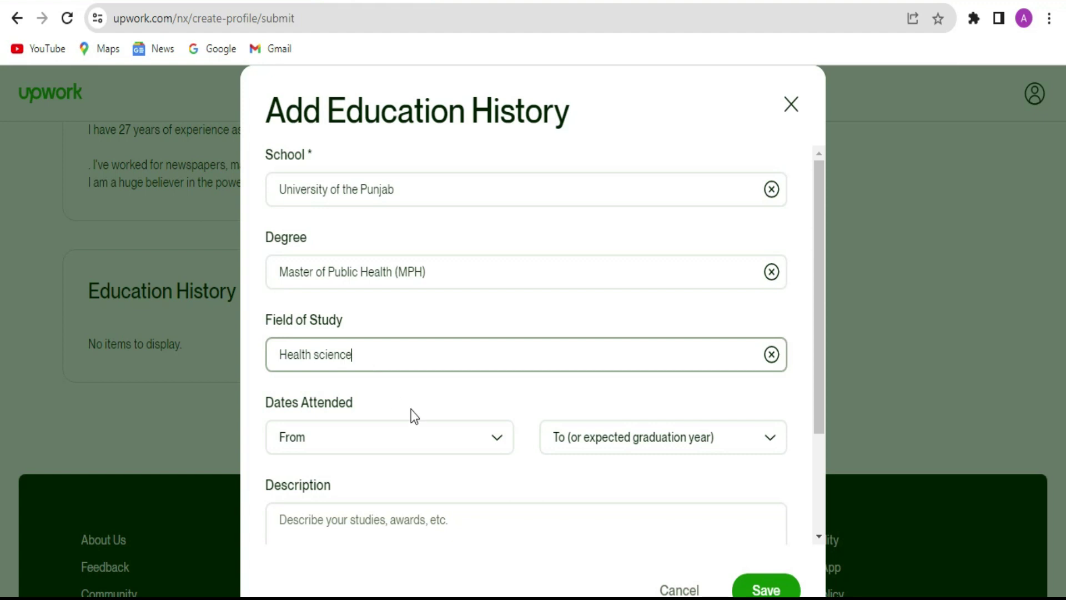
# Set the dates attended to 2018 through 2022 and save the education entry without a description.
pyautogui.scroll(-3, 479, 361)
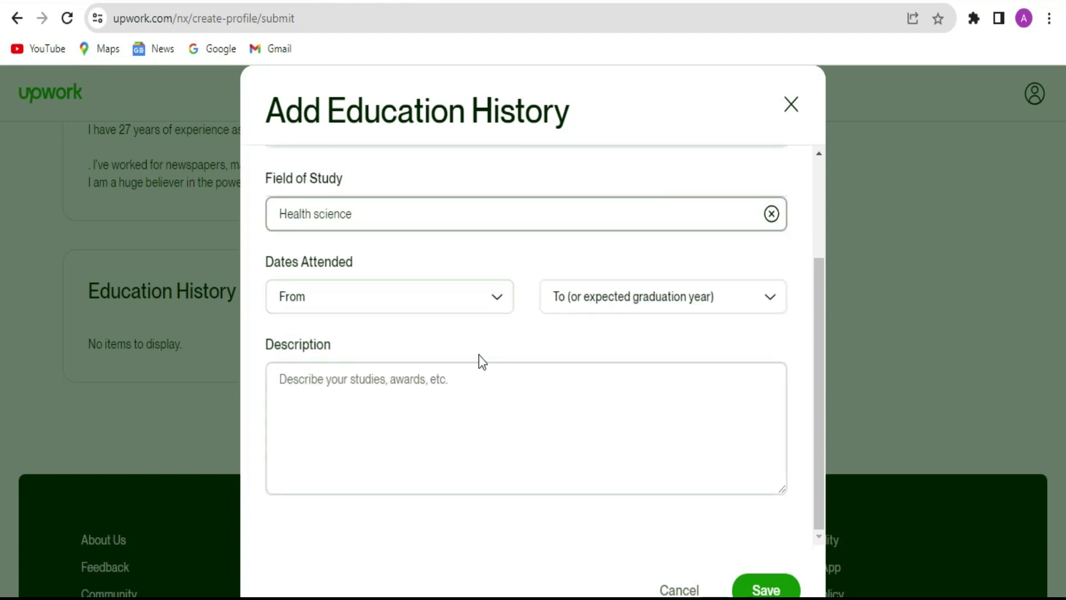
pyautogui.click(495, 298)
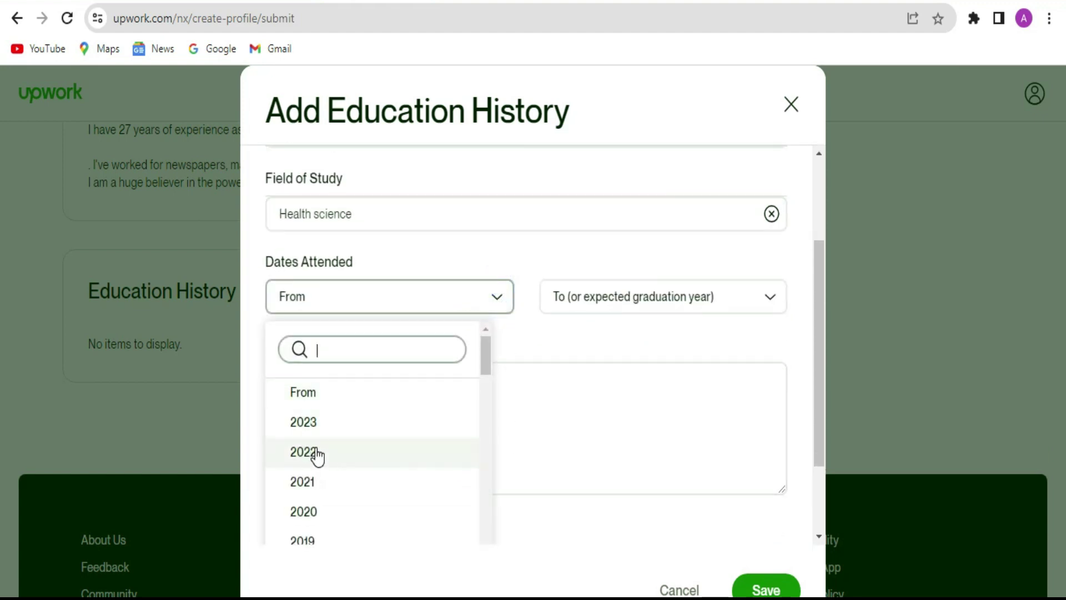
pyautogui.scroll(-3, 325, 510)
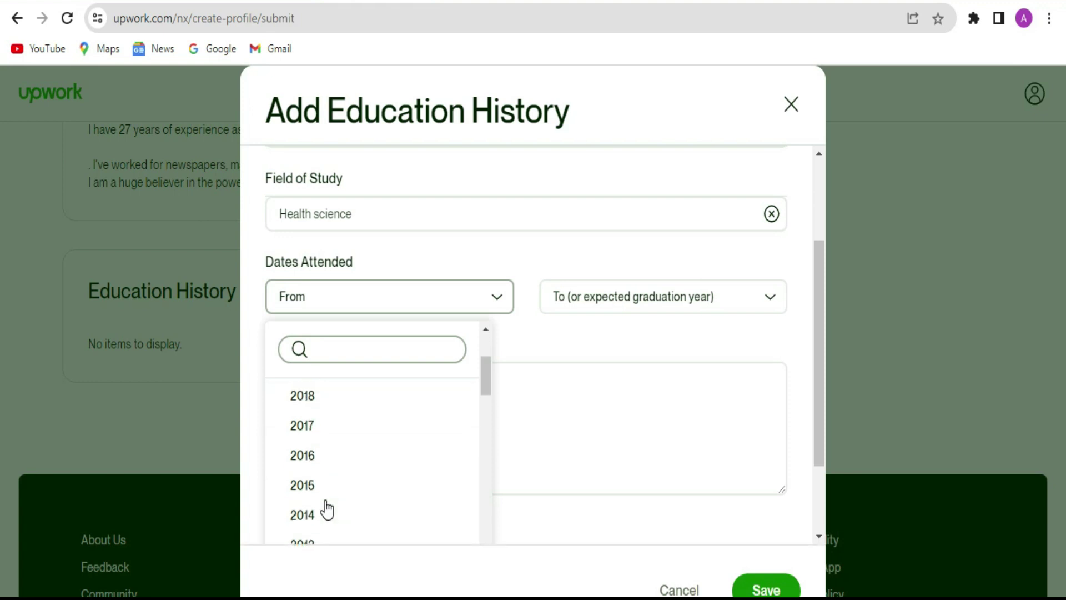
pyautogui.click(316, 399)
pyautogui.click(746, 300)
pyautogui.scroll(-5, 633, 461)
pyautogui.scroll(5, 626, 474)
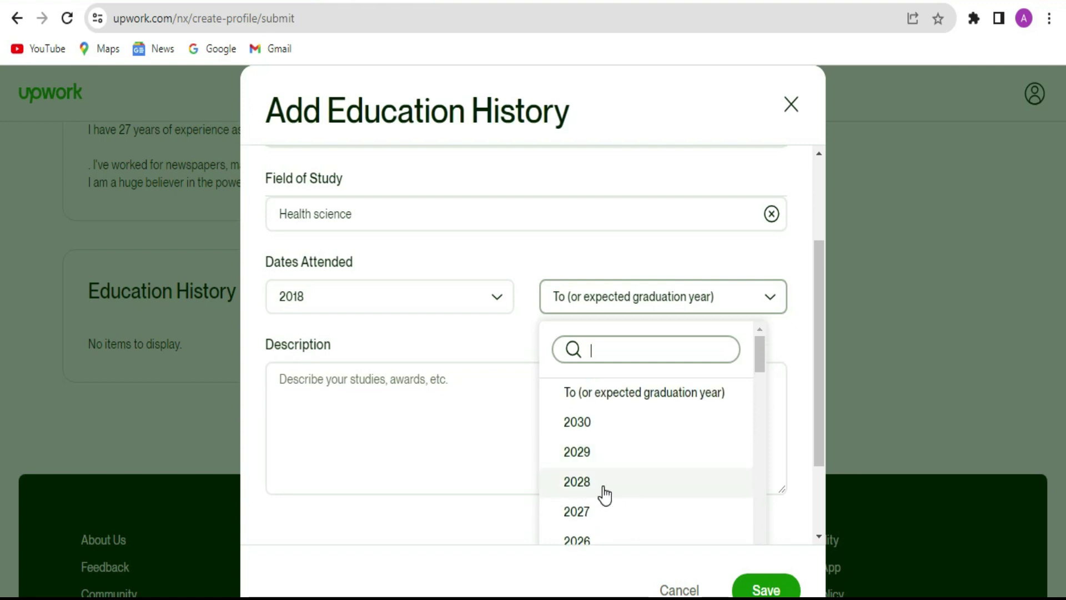
pyautogui.scroll(-2, 605, 494)
pyautogui.scroll(-2, 572, 475)
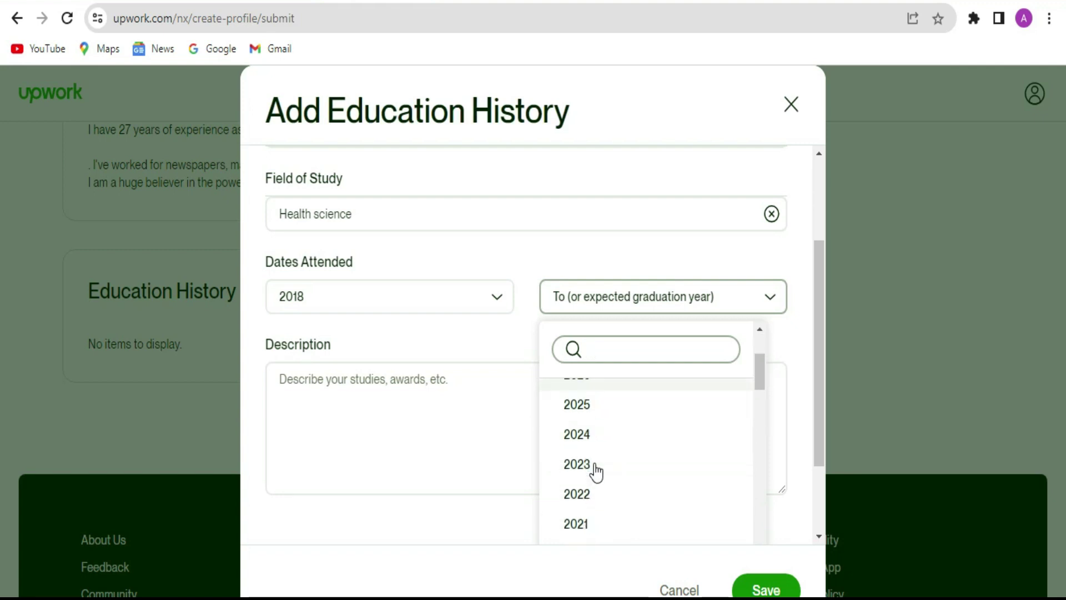
pyautogui.click(581, 489)
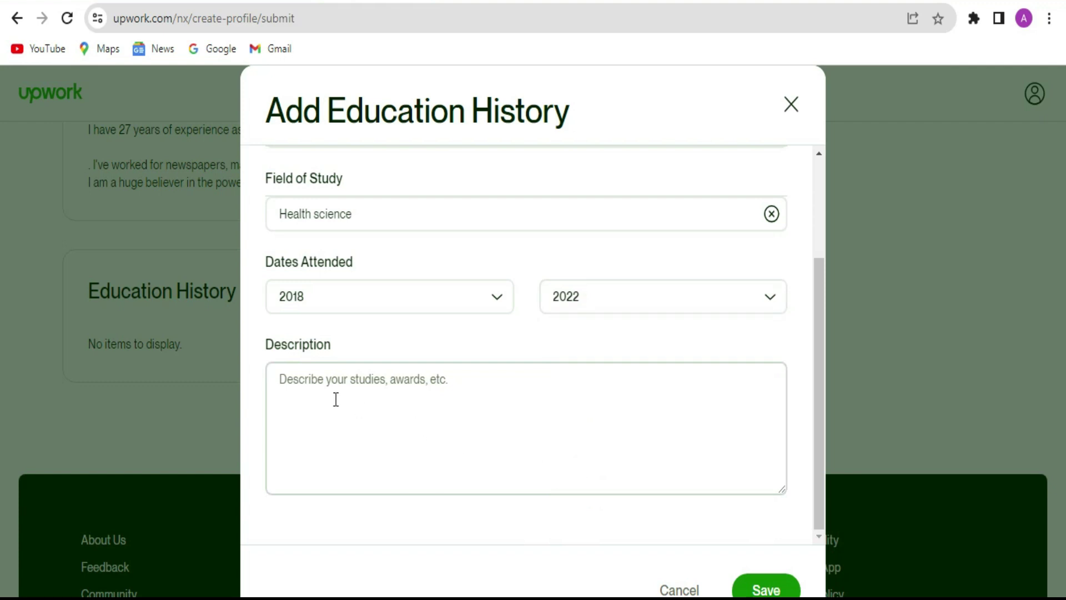
pyautogui.click(362, 395)
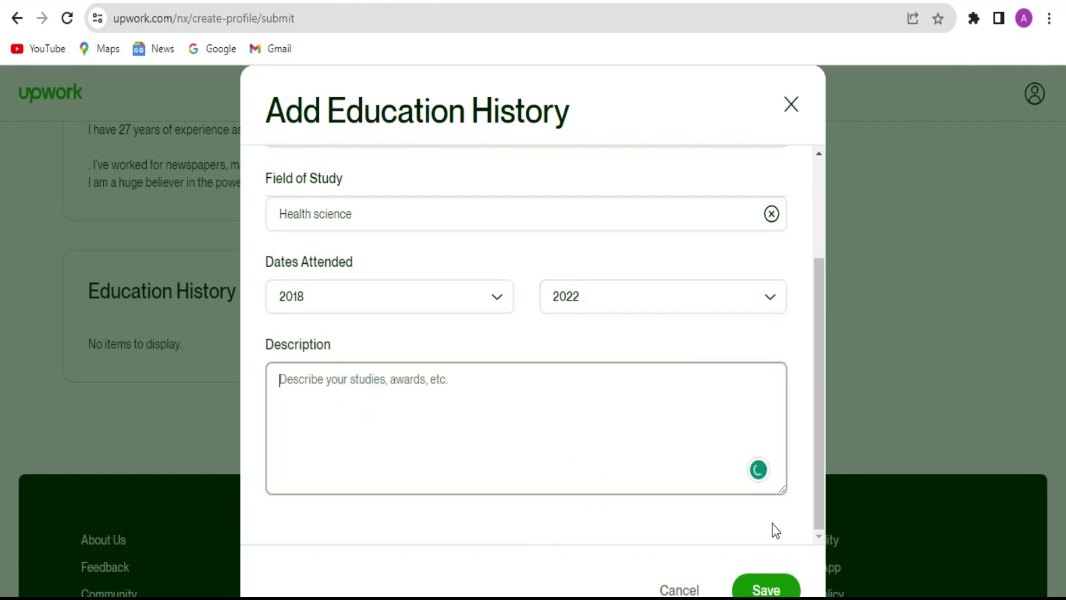
pyautogui.click(766, 589)
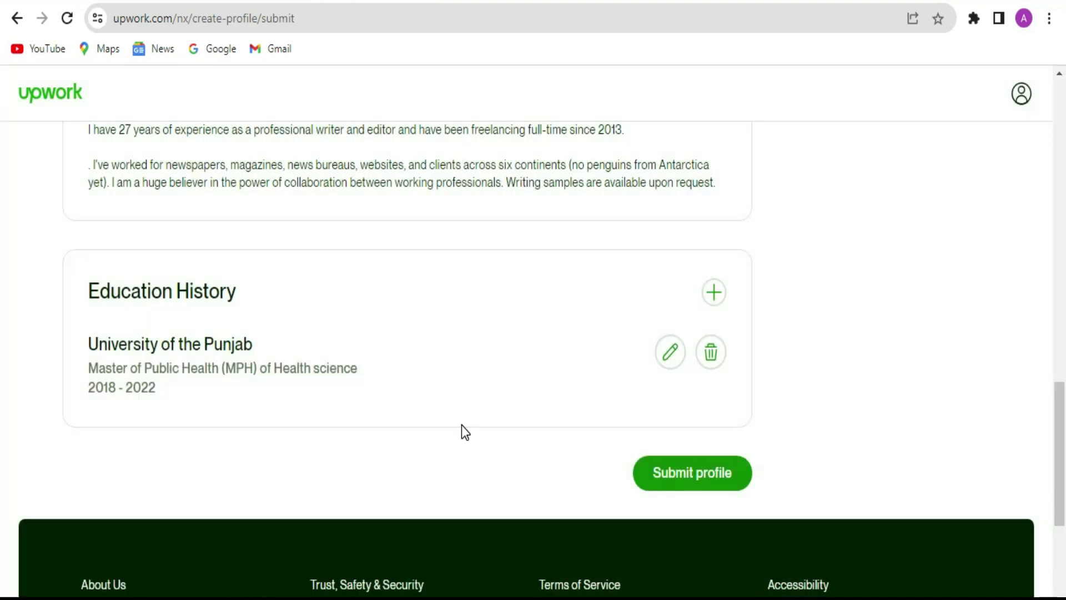
# Submit the profile and open the finished profile in a new browser tab.
pyautogui.click(716, 475)
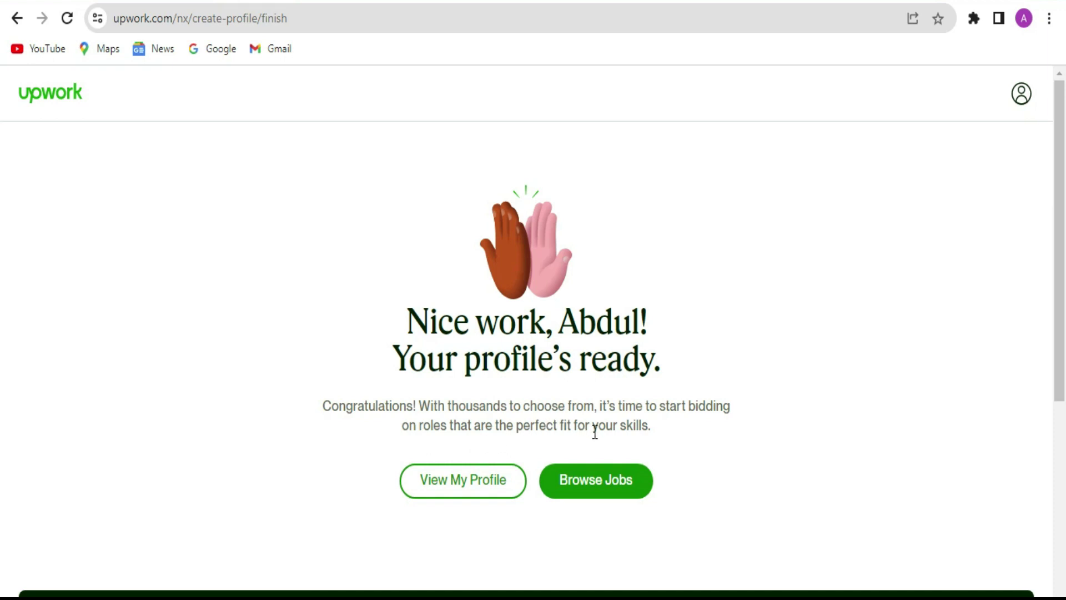
pyautogui.rightClick(475, 479)
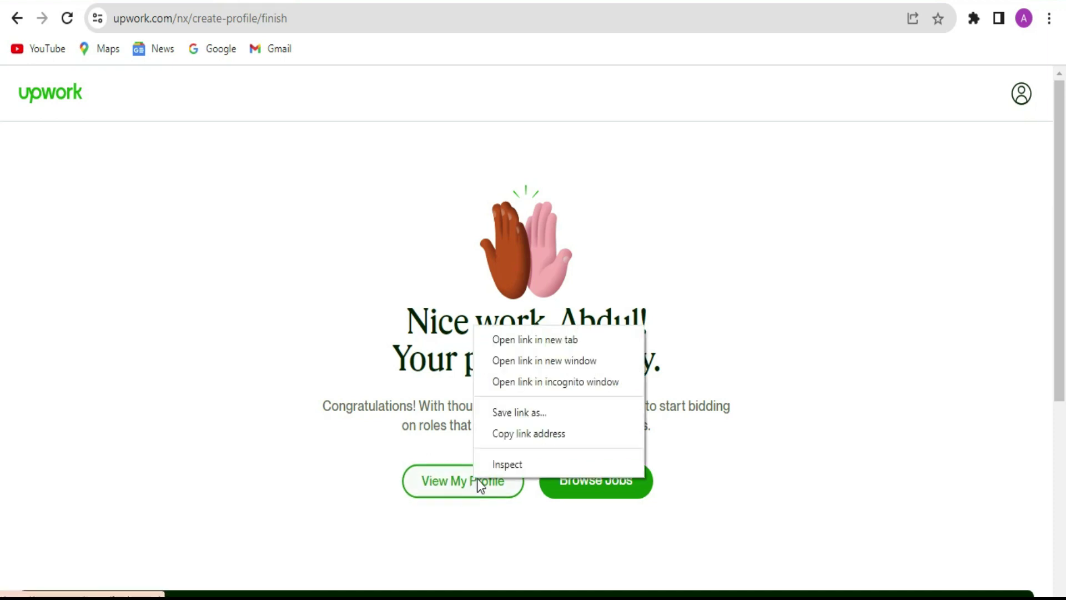
pyautogui.click(542, 343)
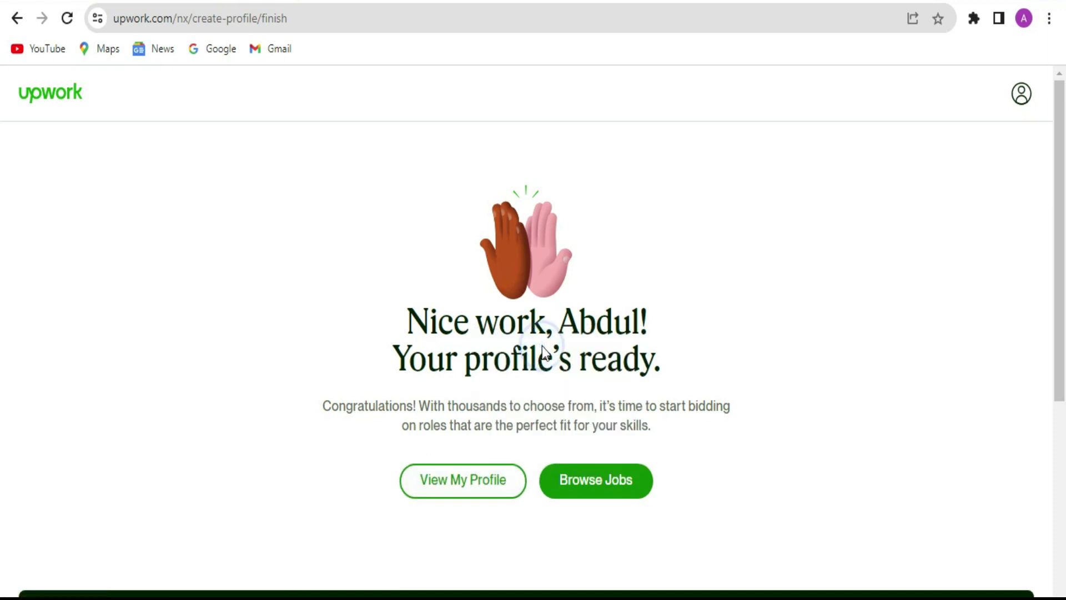
# Review the finished freelancer profile, from the header and overview through work history, education, portfolio, skills and project catalog.
pyautogui.click(334, 0)
pyautogui.scroll(-9, 500, 311)
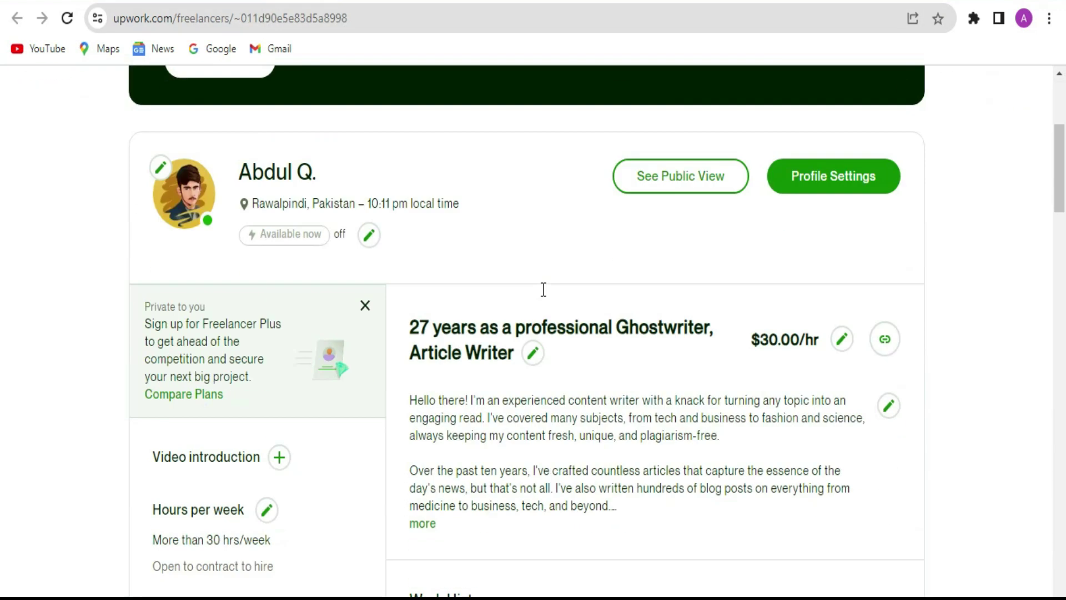
pyautogui.scroll(-5, 542, 290)
pyautogui.scroll(-5, 542, 314)
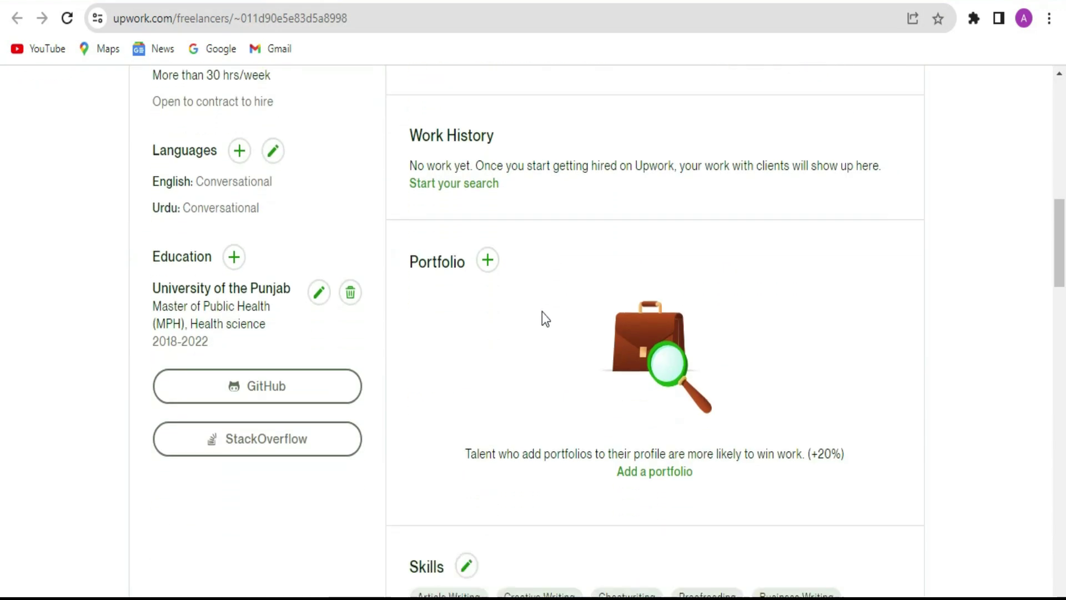
pyautogui.scroll(3, 643, 453)
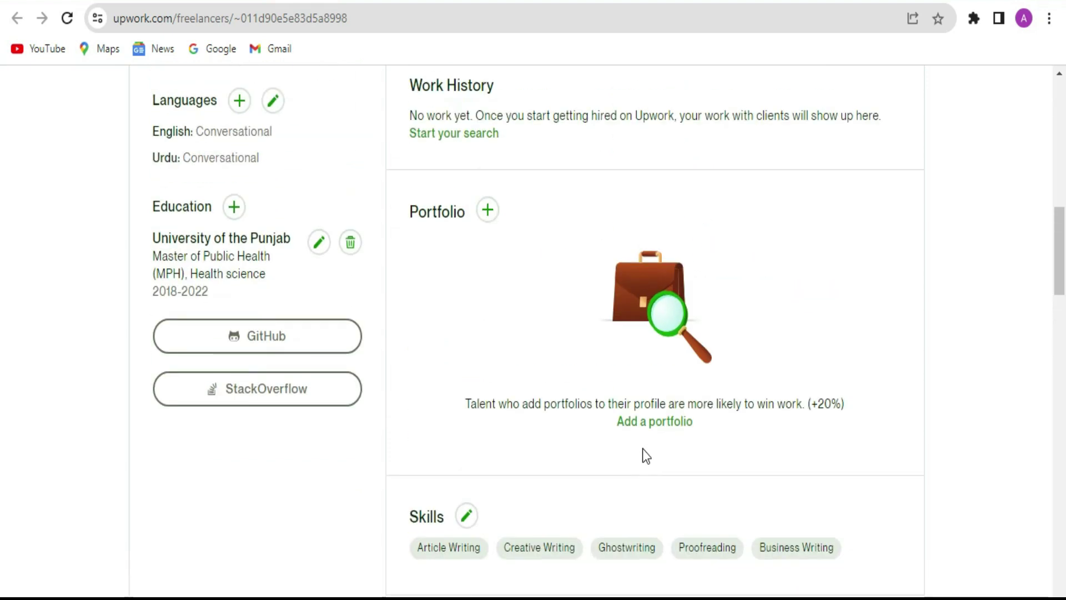
pyautogui.scroll(9, 642, 449)
pyautogui.scroll(5, 643, 448)
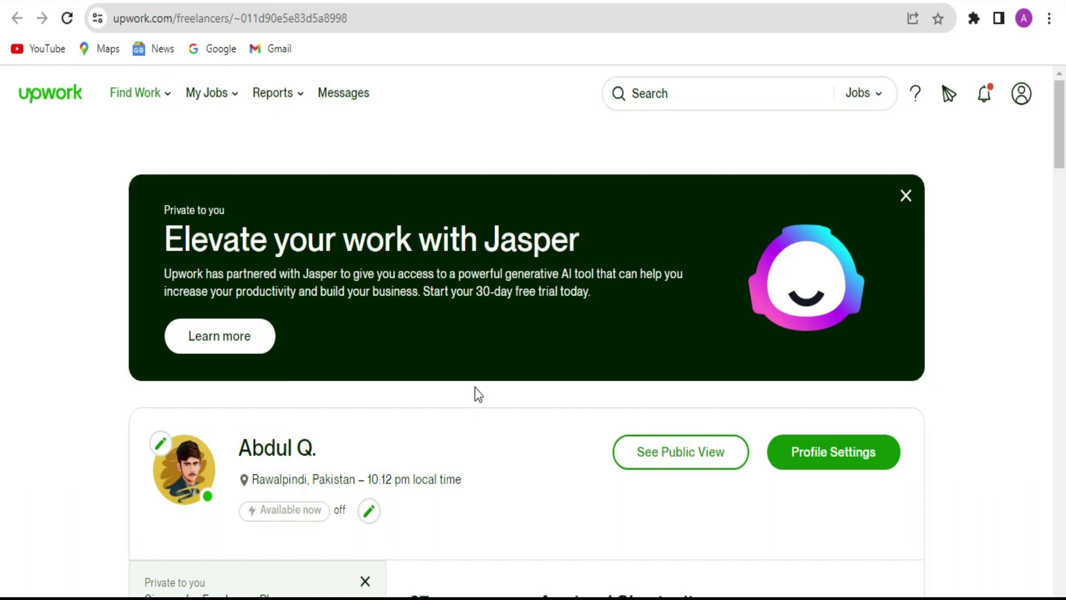
pyautogui.scroll(-5, 476, 391)
pyautogui.scroll(-10, 476, 396)
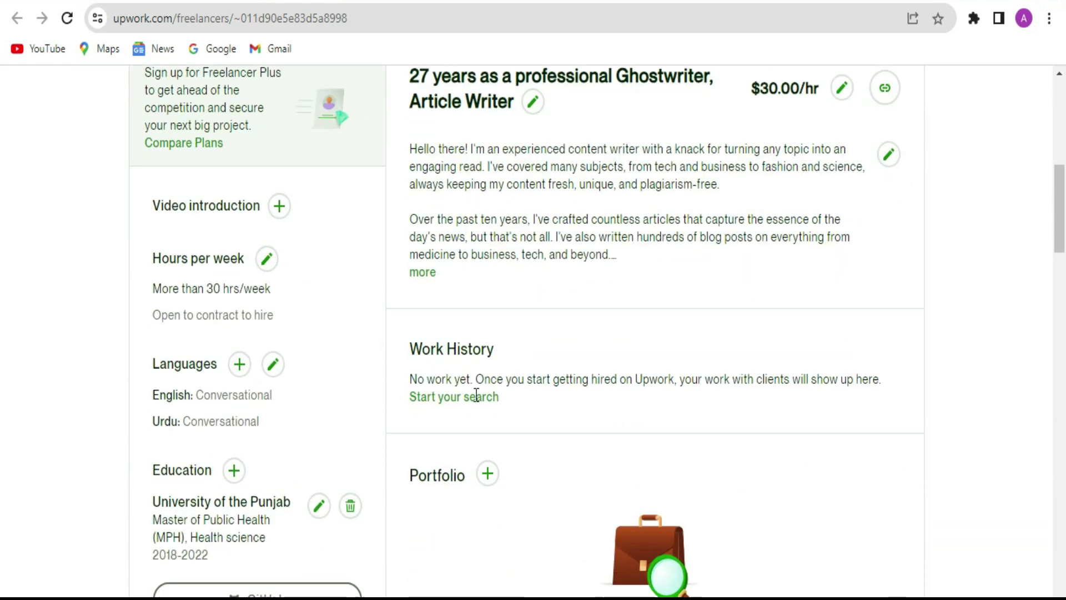
pyautogui.scroll(-3, 595, 507)
pyautogui.scroll(9, 595, 506)
pyautogui.scroll(6, 575, 514)
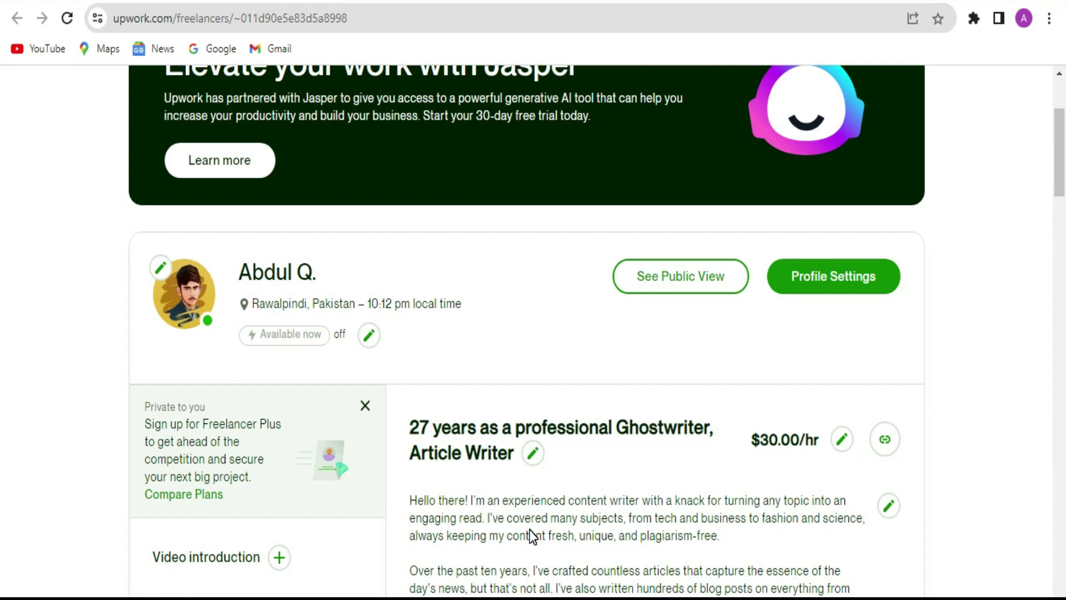
pyautogui.scroll(3, 529, 528)
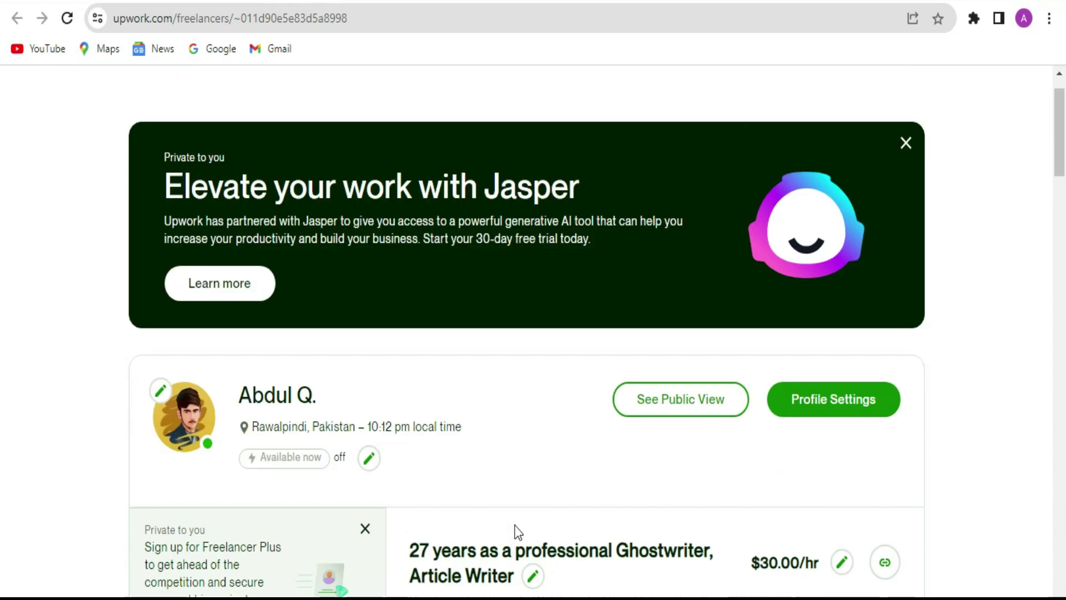
pyautogui.scroll(-7, 515, 526)
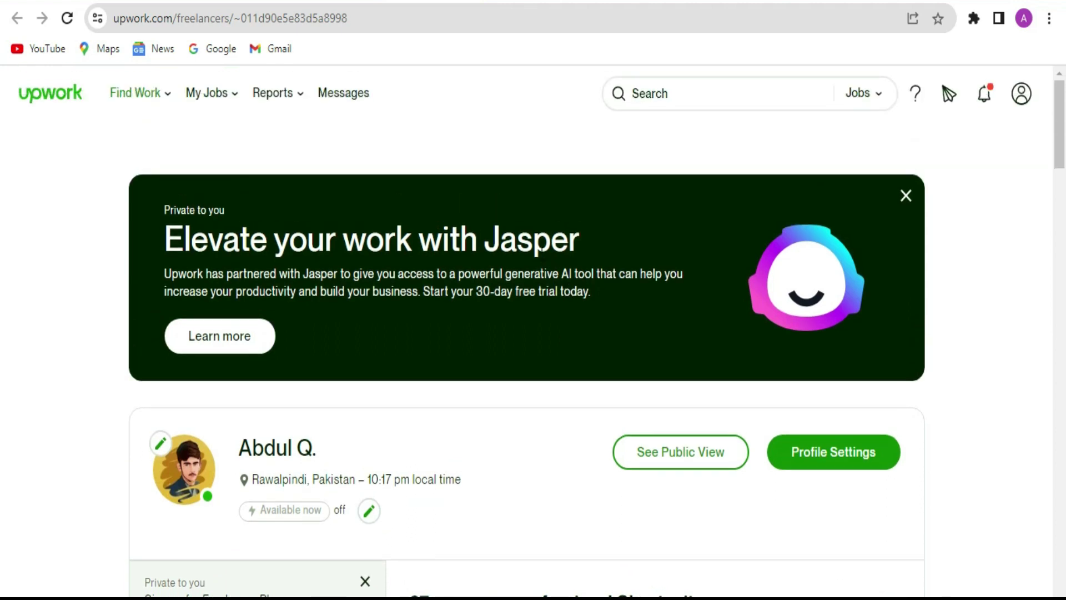
pyautogui.scroll(-4, 542, 254)
pyautogui.scroll(-12, 542, 253)
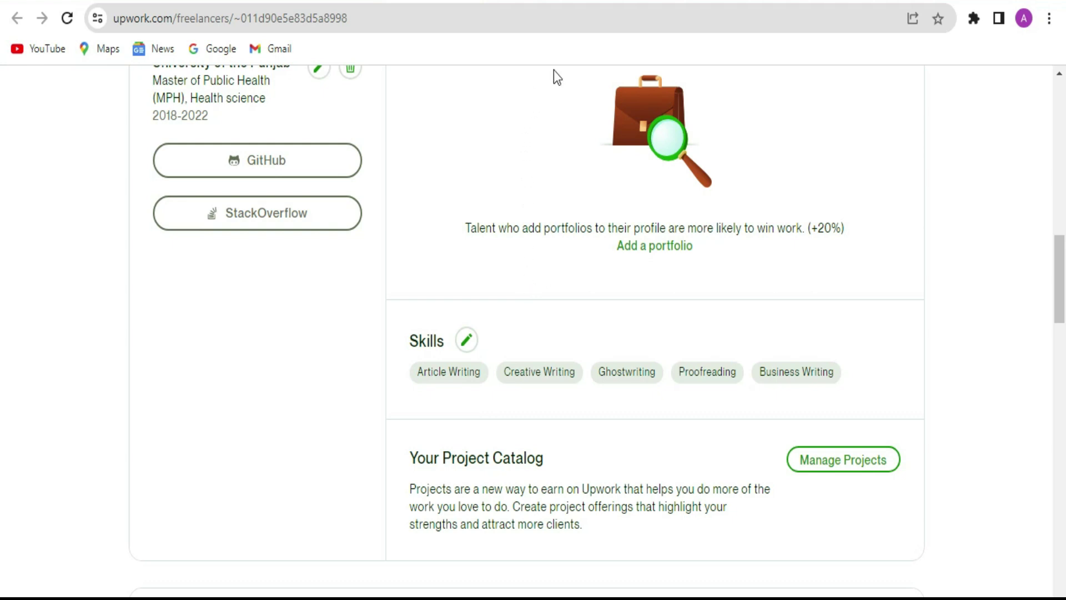
# Switch to the Fiverr search results for article writing and examine the gig titles, seller levels and starting prices.
pyautogui.click(809, 1)
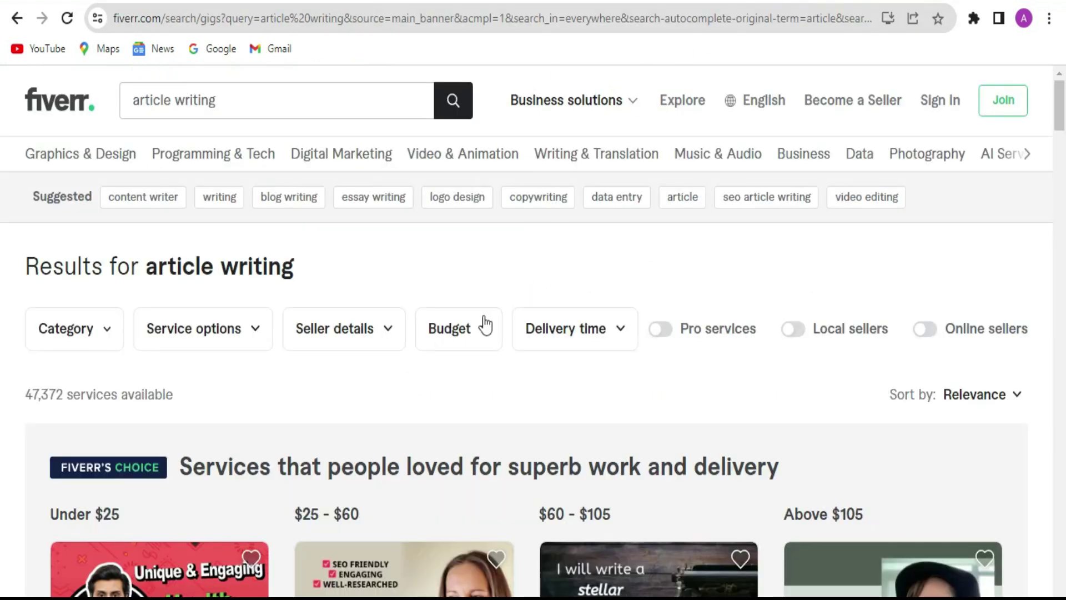
pyautogui.click(250, 104)
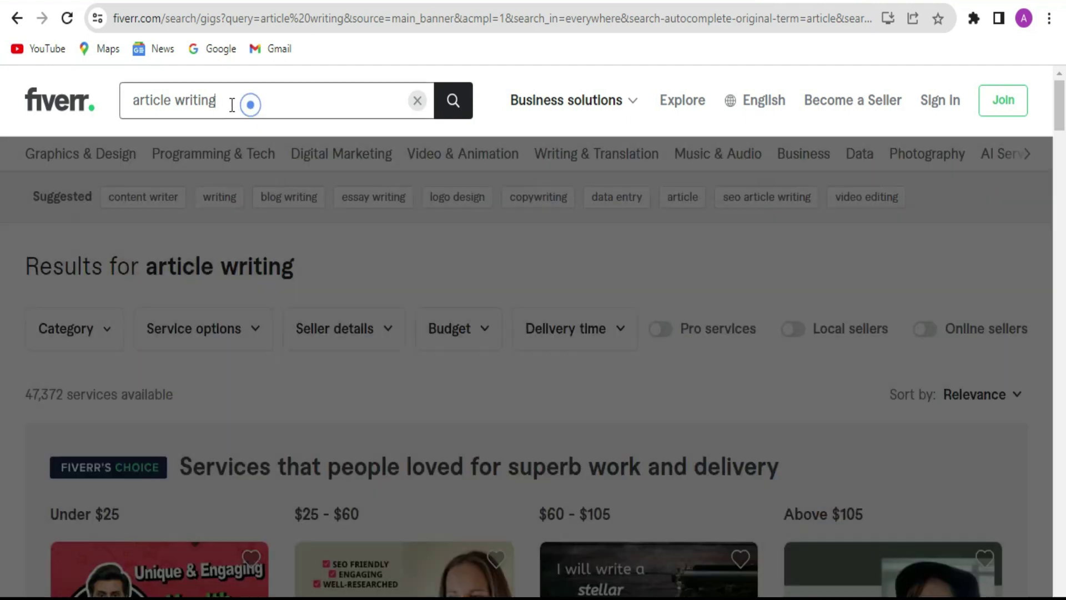
pyautogui.tripleClick(233, 105)
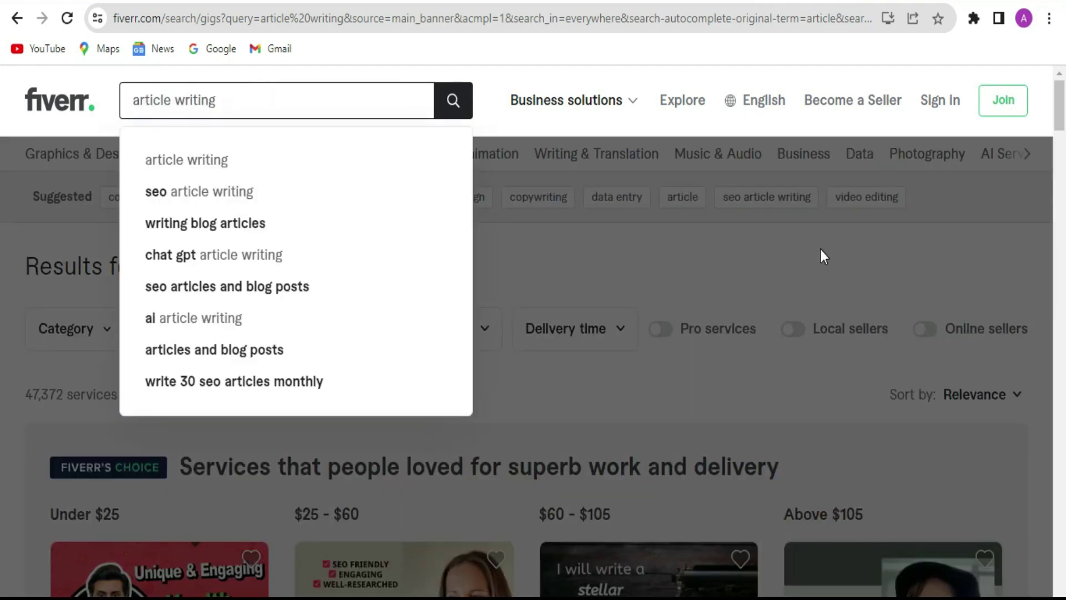
pyautogui.click(822, 256)
pyautogui.scroll(-10, 828, 260)
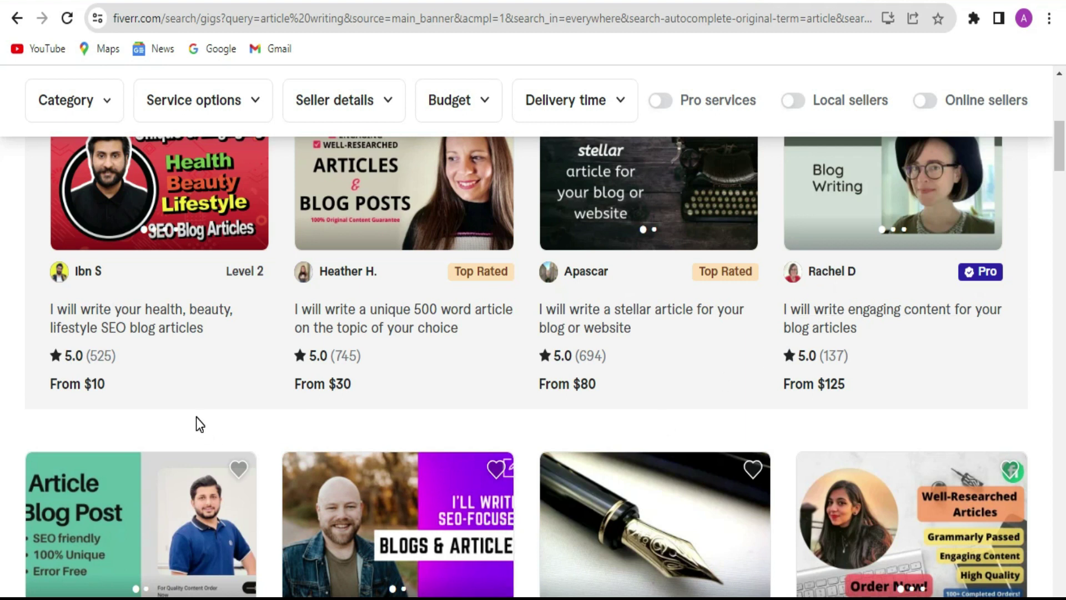
pyautogui.scroll(5, 198, 417)
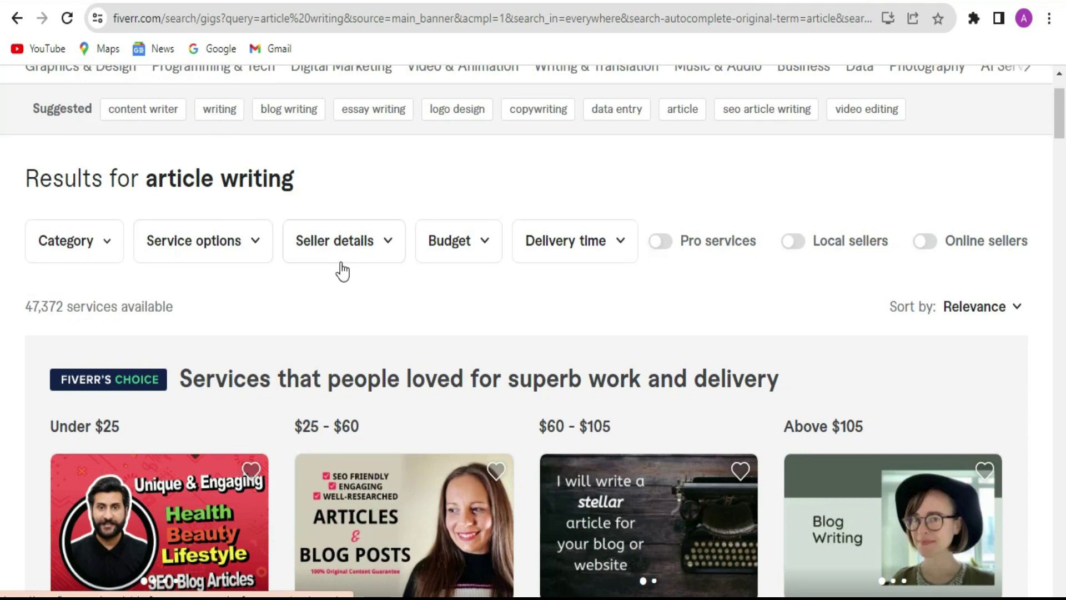
pyautogui.scroll(-6, 342, 271)
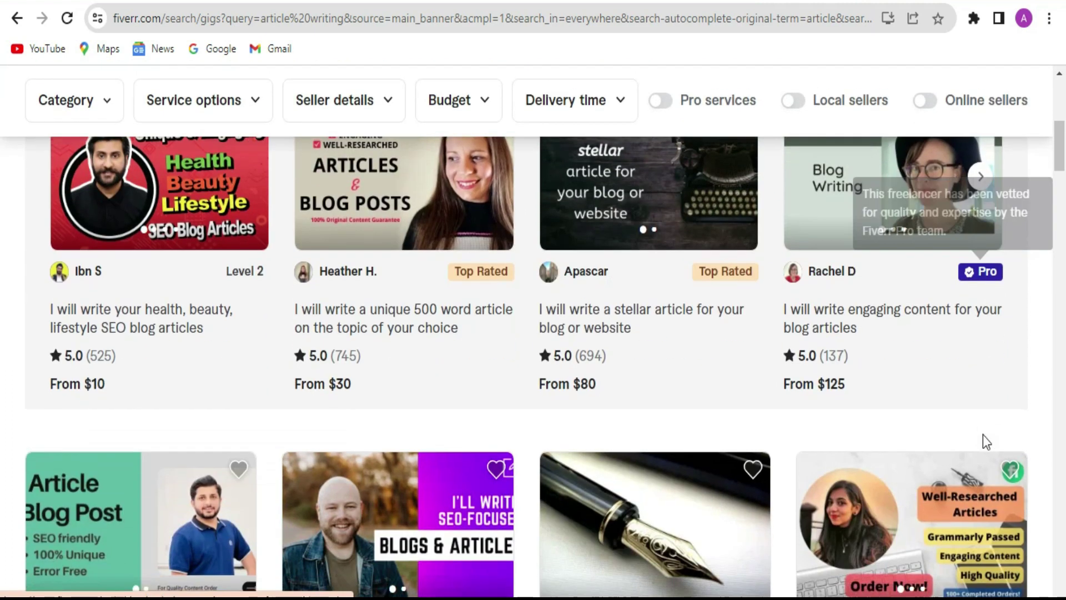
pyautogui.scroll(-3, 983, 434)
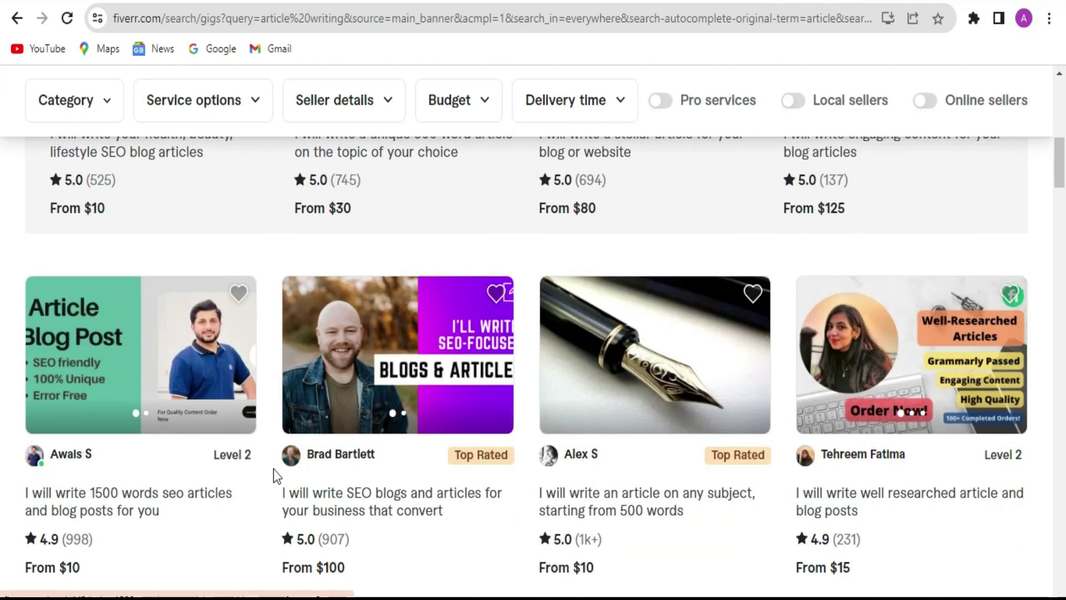
pyautogui.scroll(-2, 143, 488)
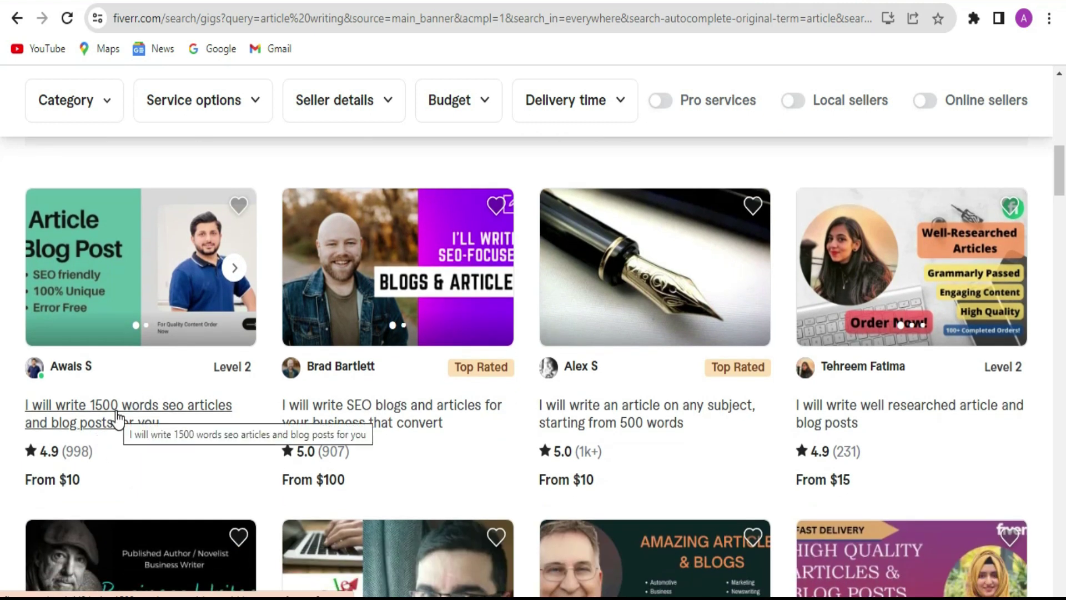
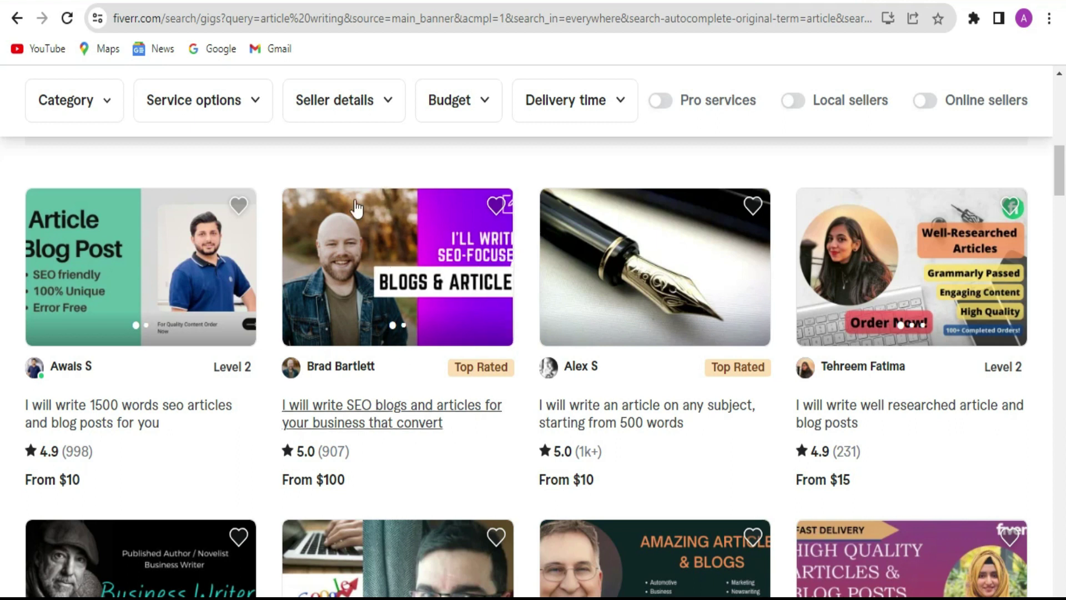
# Return to the Upwork profile and open My Project Dashboard in a new browser tab.
pyautogui.click(349, 2)
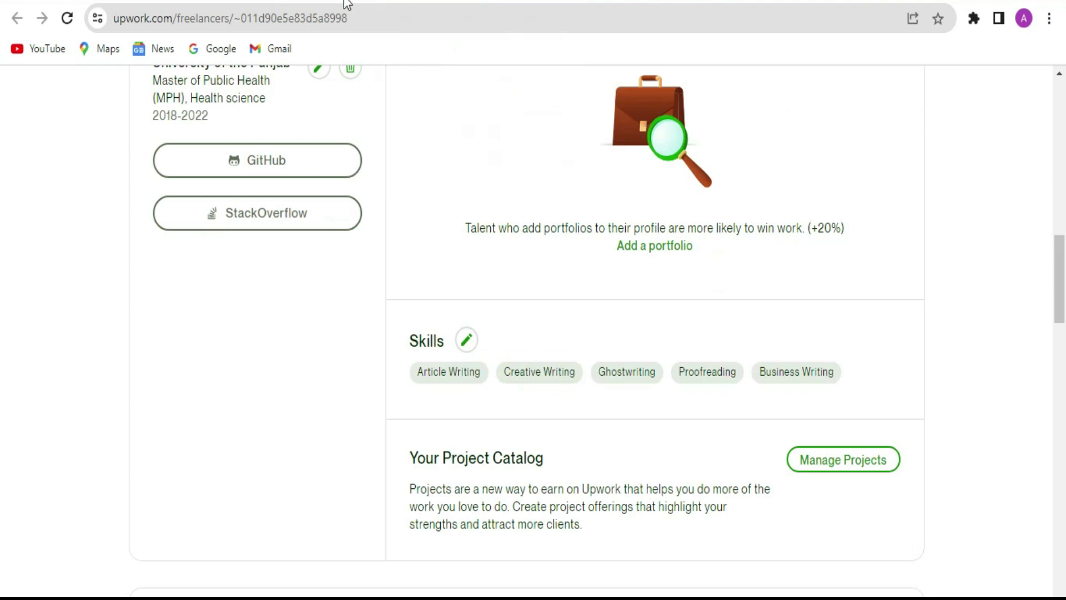
pyautogui.scroll(15, 566, 320)
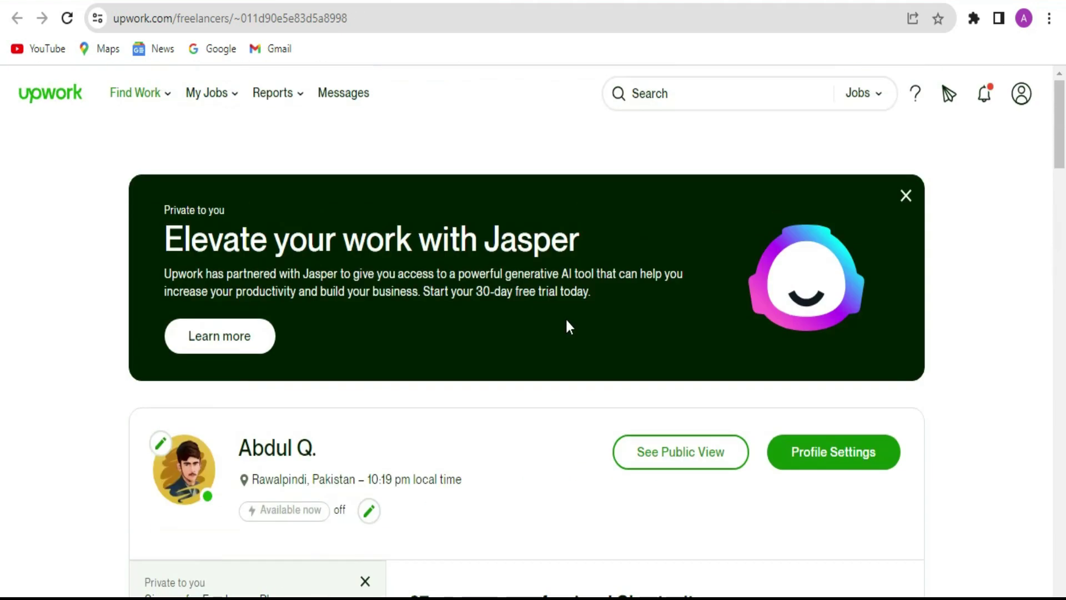
pyautogui.moveTo(162, 102)
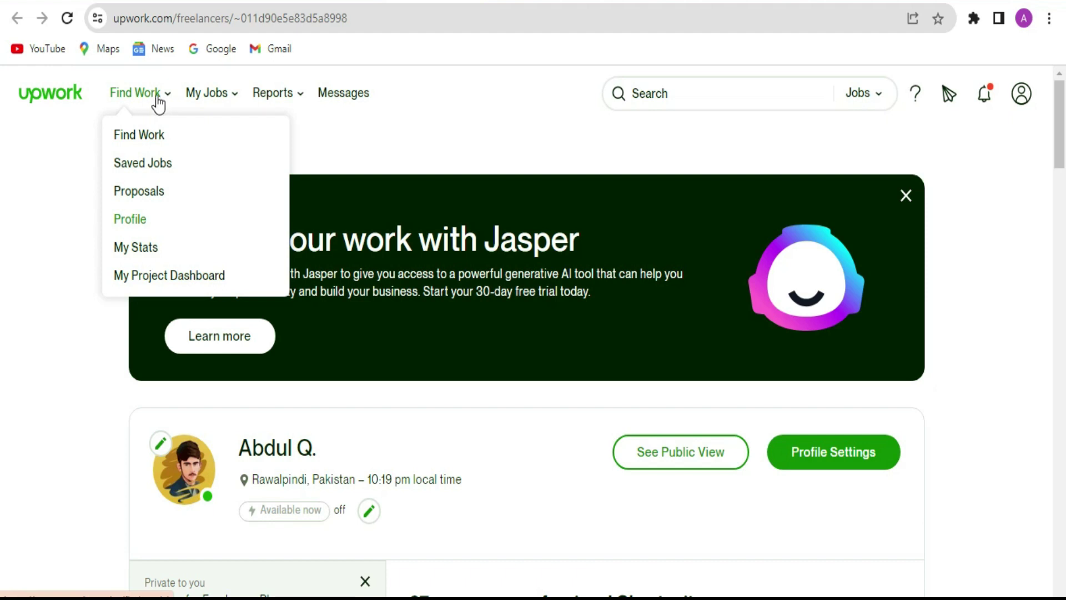
pyautogui.rightClick(167, 277)
pyautogui.click(184, 287)
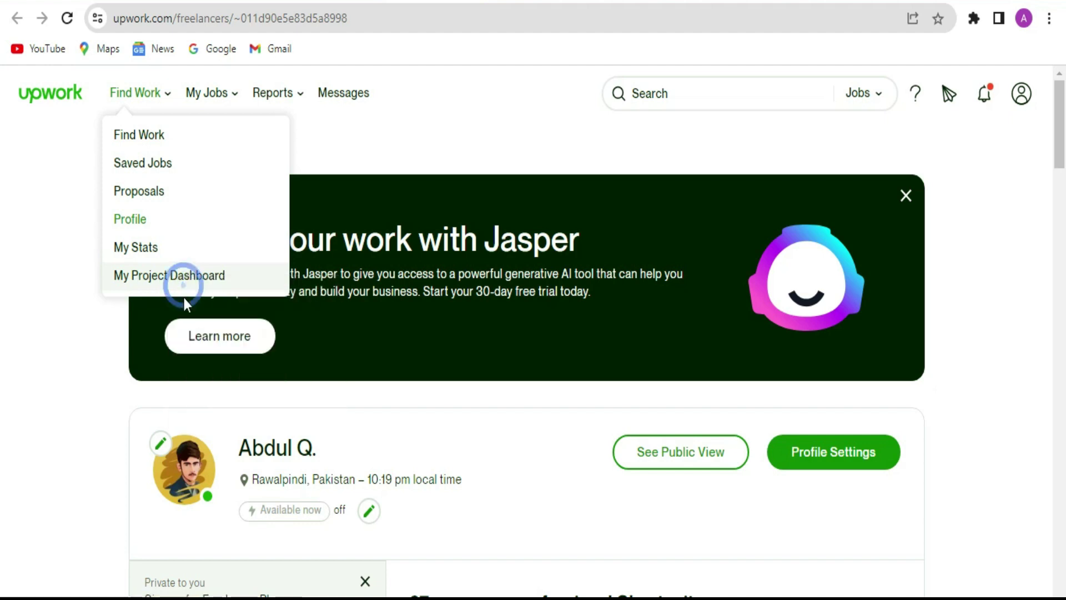
pyautogui.click(405, 1)
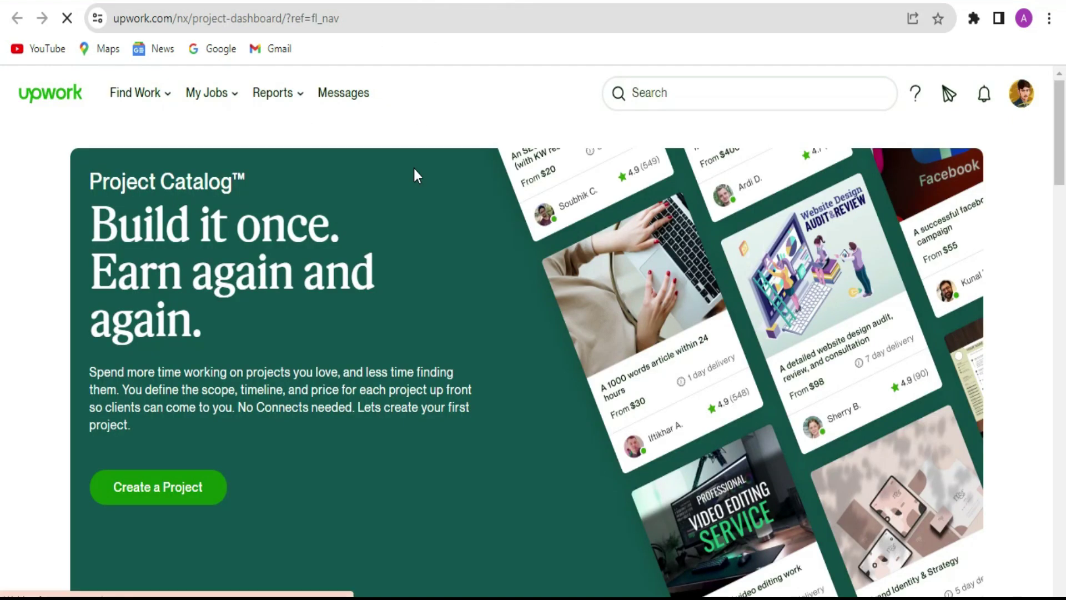
# Start creating a new project from the Project Catalog page and stay on its overview form.
pyautogui.scroll(-3, 415, 178)
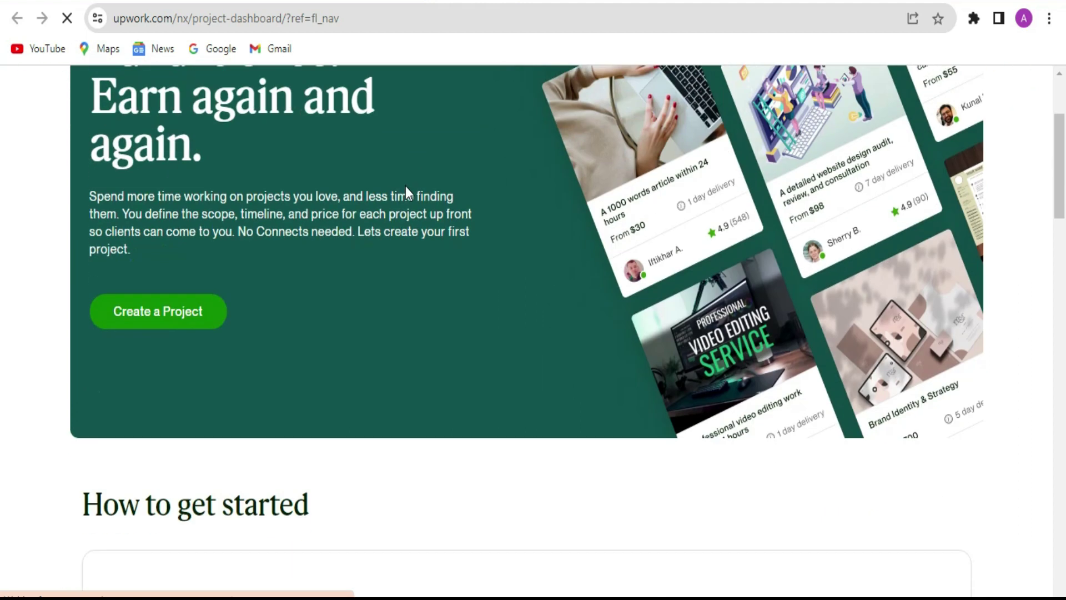
pyautogui.click(171, 320)
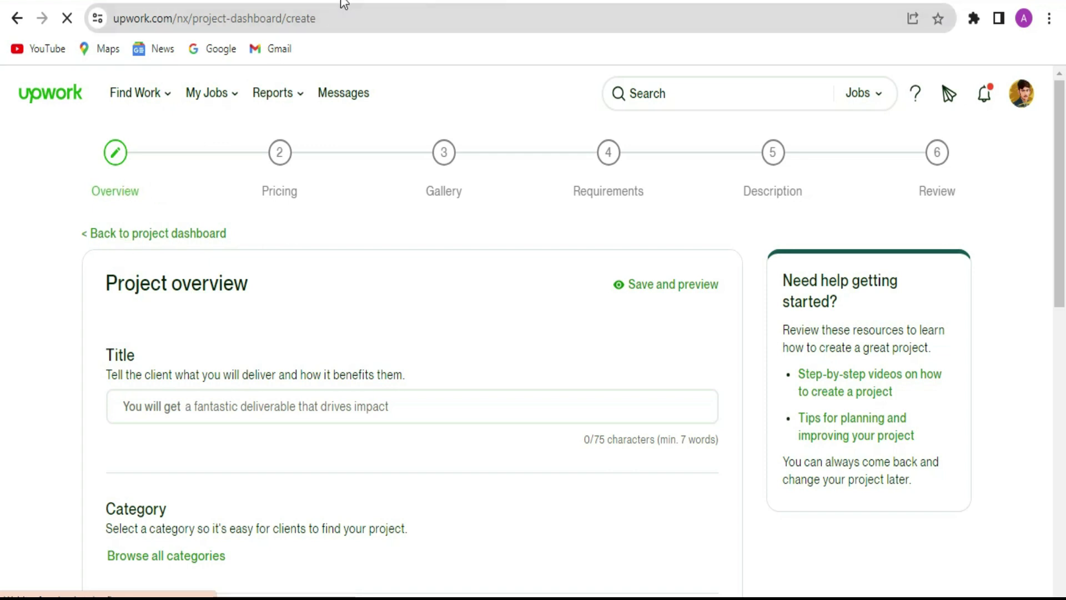
pyautogui.click(340, 2)
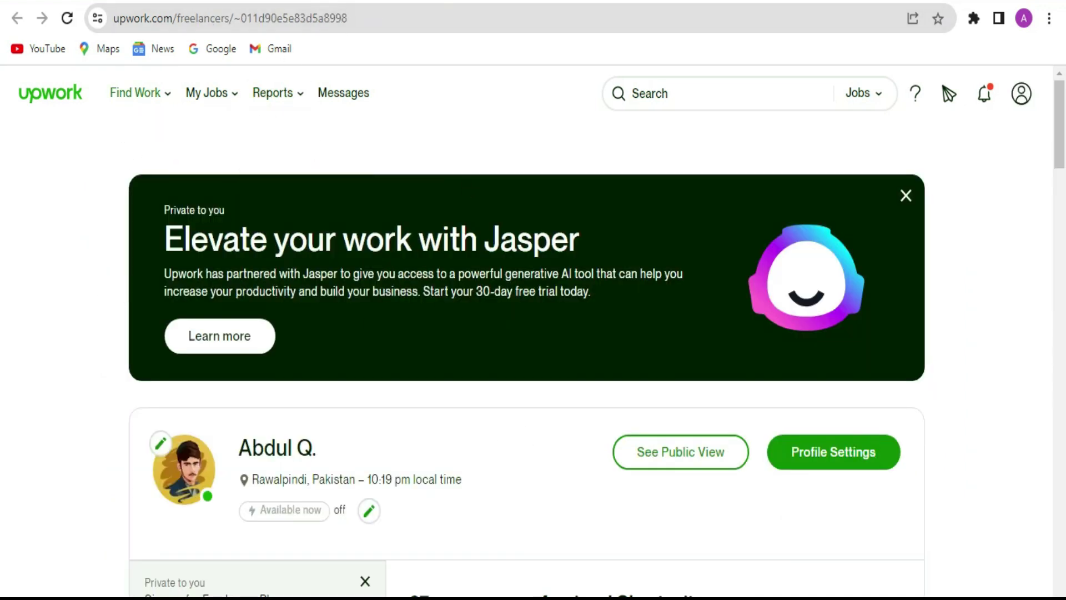
pyautogui.click(393, 2)
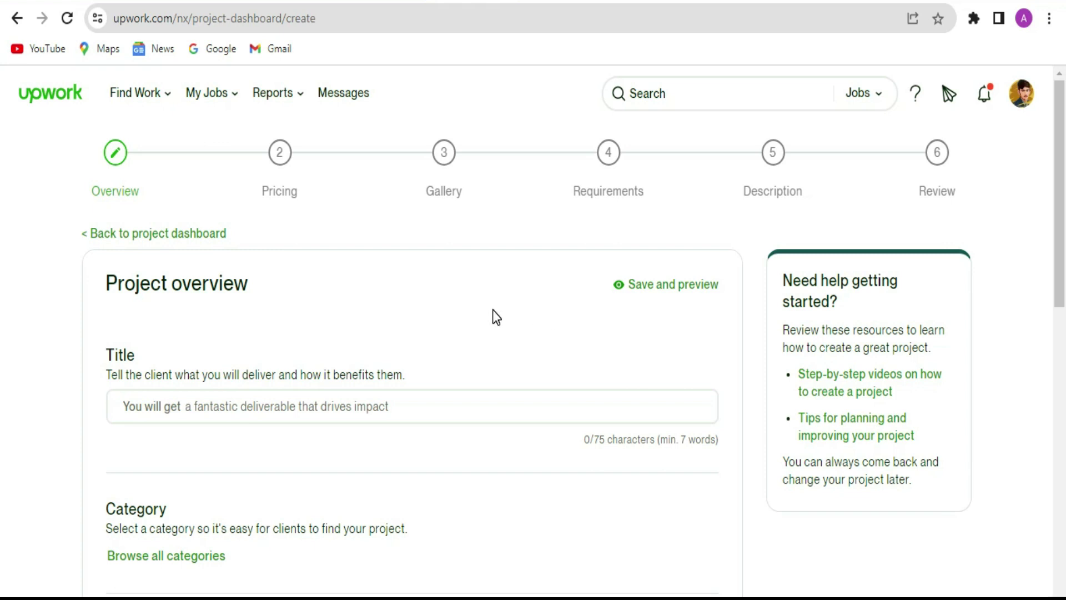
# Set the project title to "You will get health, beauty, lifestyle SEO blog articles".
pyautogui.scroll(-2, 493, 311)
pyautogui.click(302, 309)
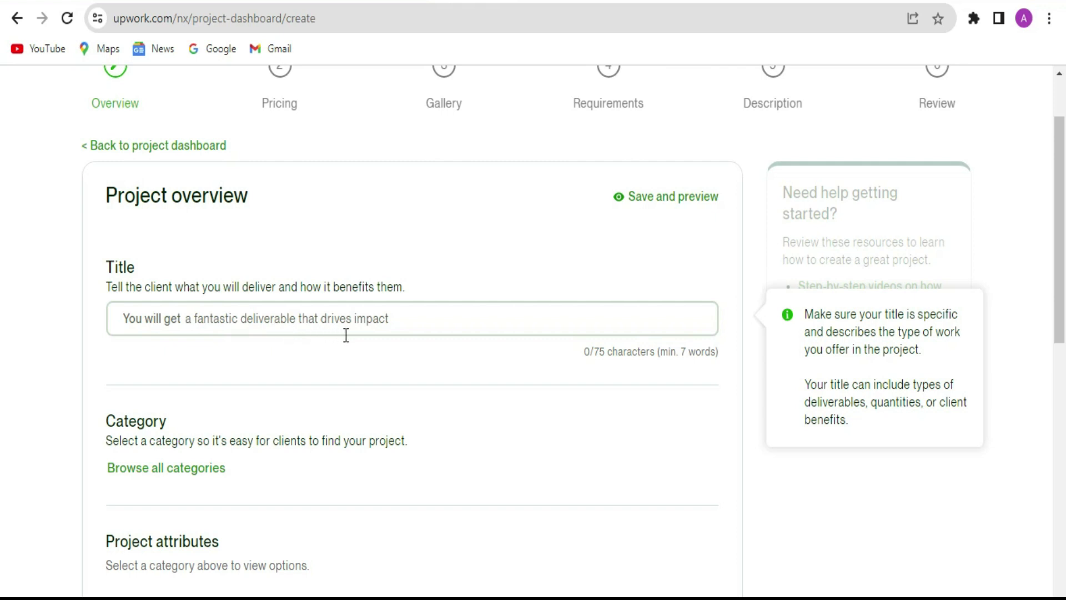
pyautogui.click(407, 316)
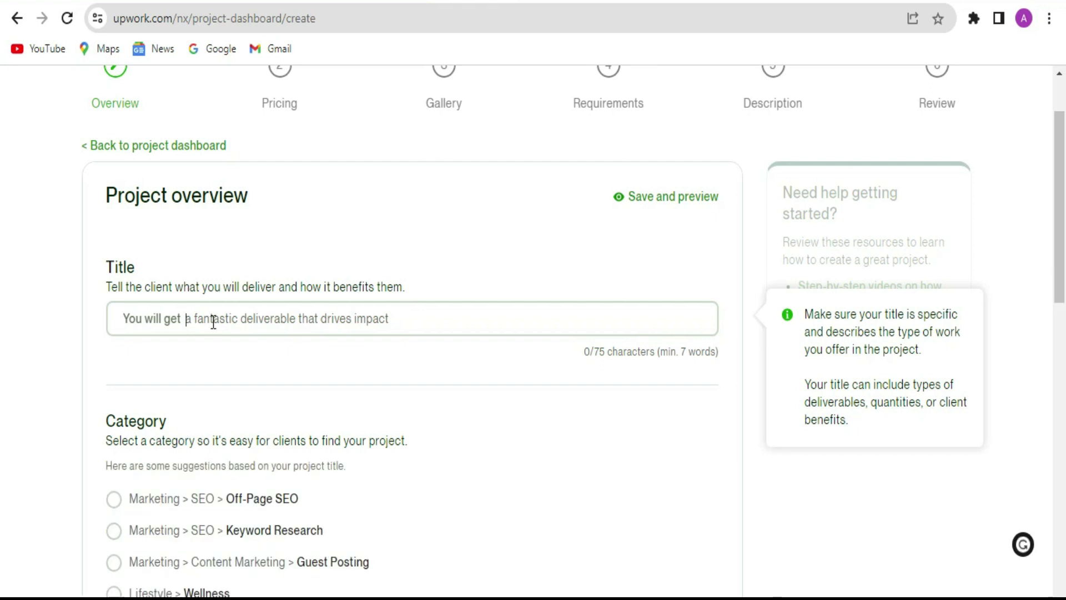
pyautogui.click(179, 356)
pyautogui.click(255, 327)
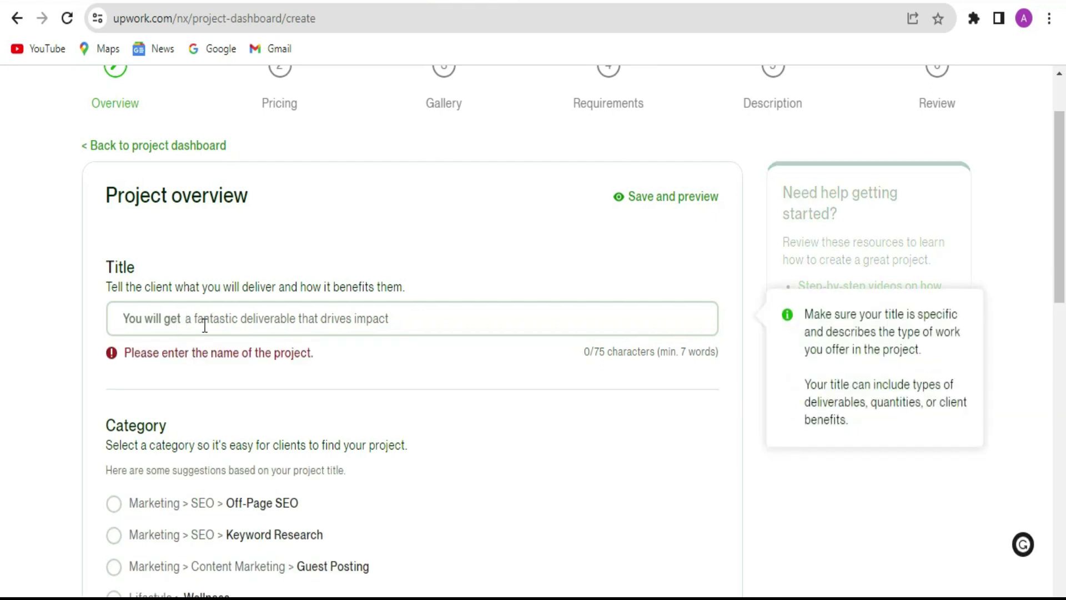
pyautogui.write('health, beauty, lifestyle SEO blog articles')
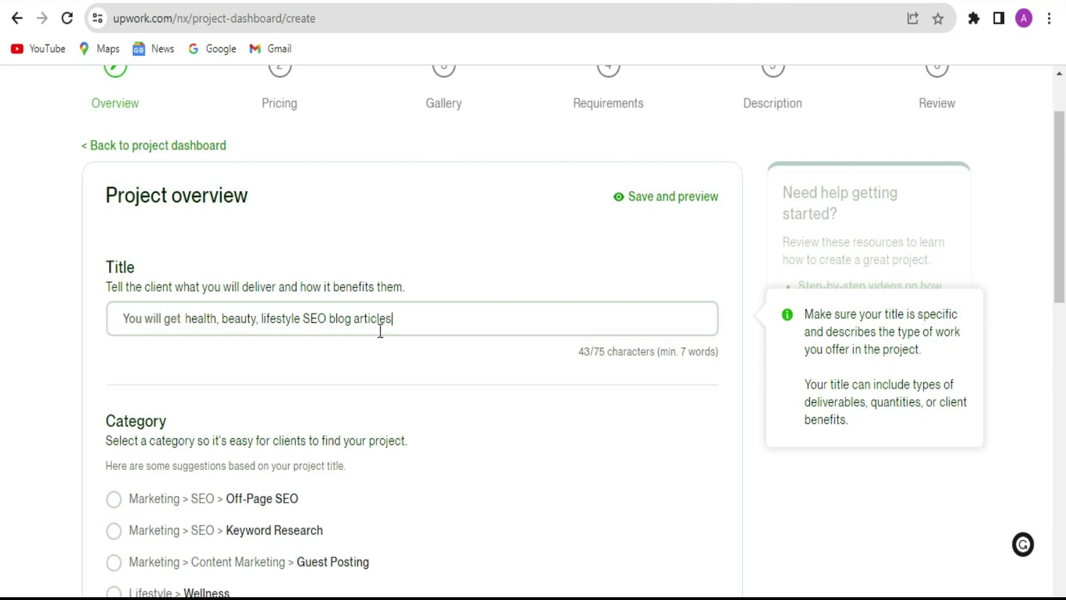
# Choose the suggested category Writing & Translation > Articles & Blog Posts for the project.
pyautogui.scroll(-2, 268, 325)
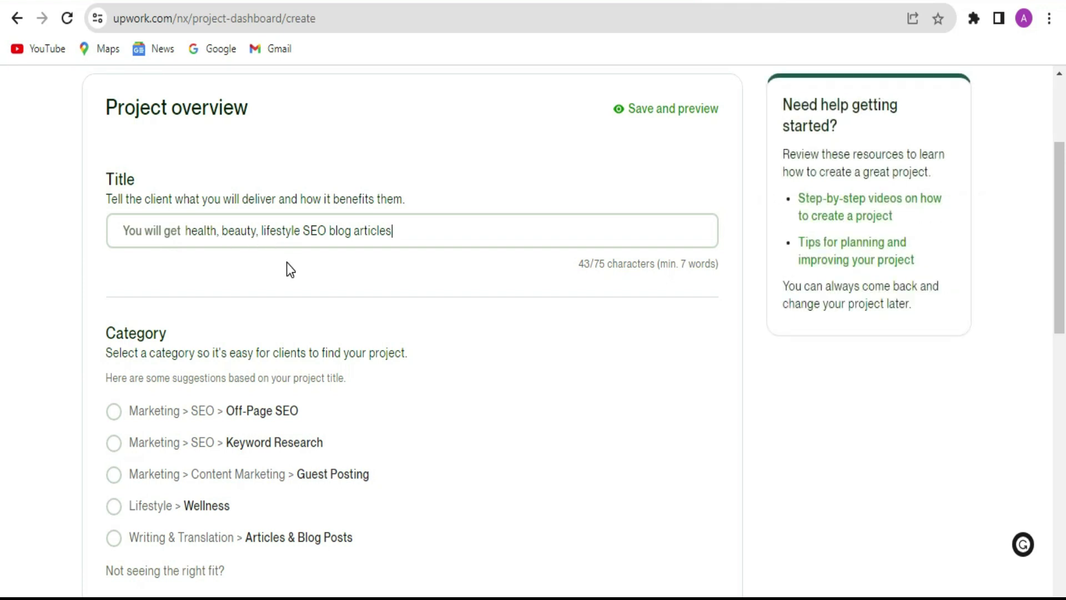
pyautogui.scroll(-3, 288, 266)
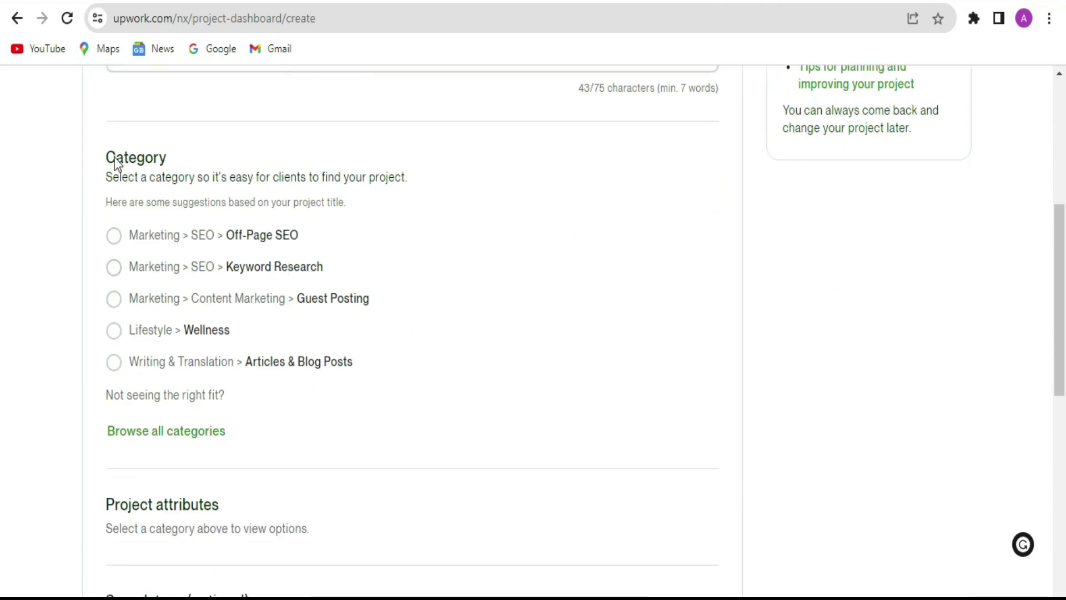
pyautogui.click(116, 365)
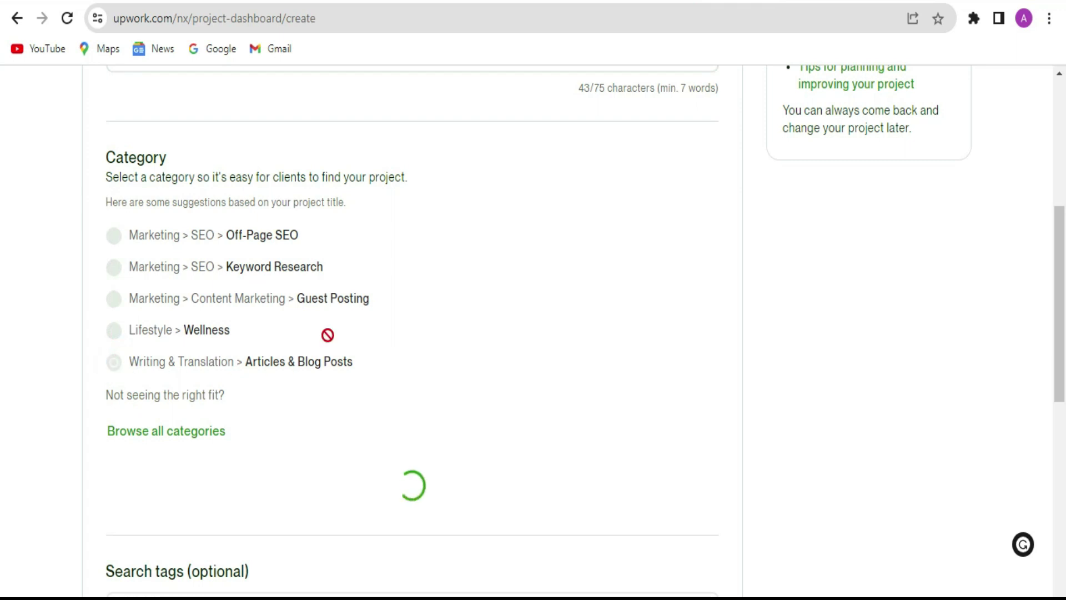
# Choose the Writing & Translation > Articles & Blog Posts category and select the topics Lifestyle, Fitness and Sports & Recreation.
pyautogui.click(173, 371)
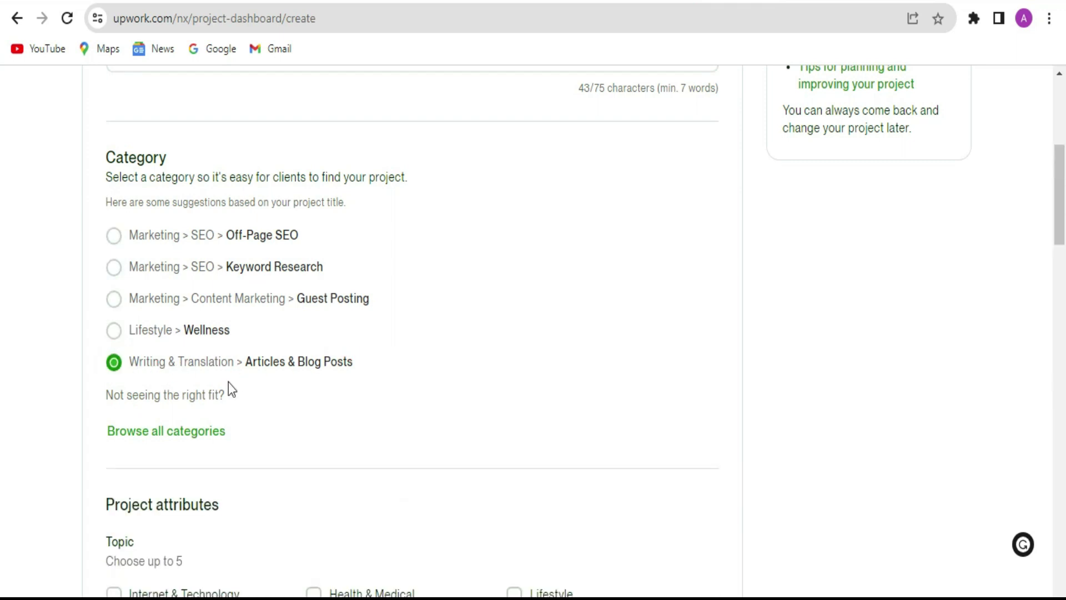
pyautogui.scroll(-5, 409, 395)
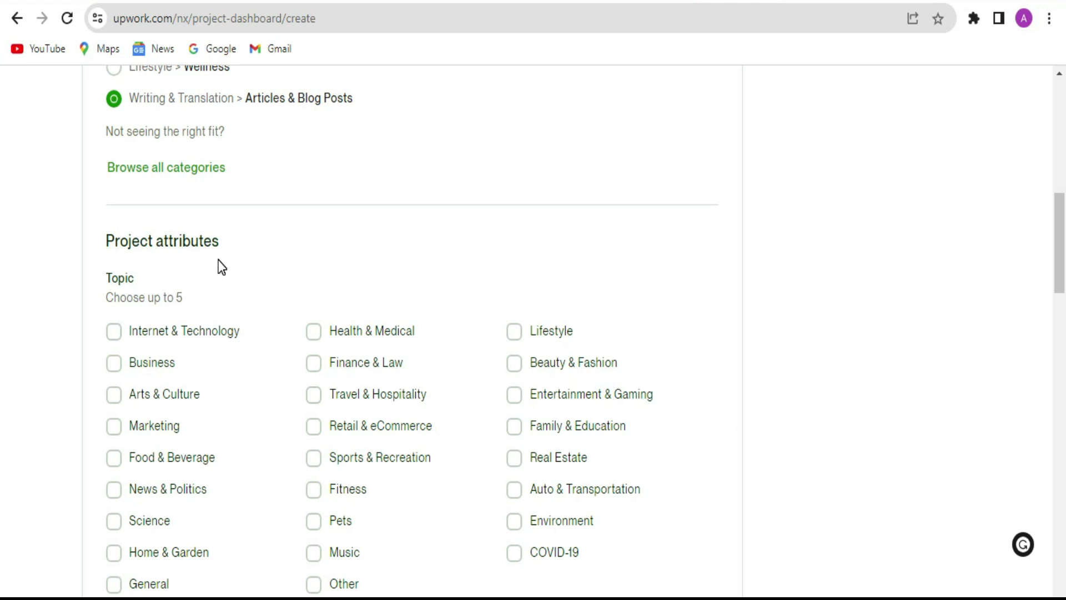
pyautogui.scroll(-3, 218, 267)
pyautogui.scroll(1, 445, 307)
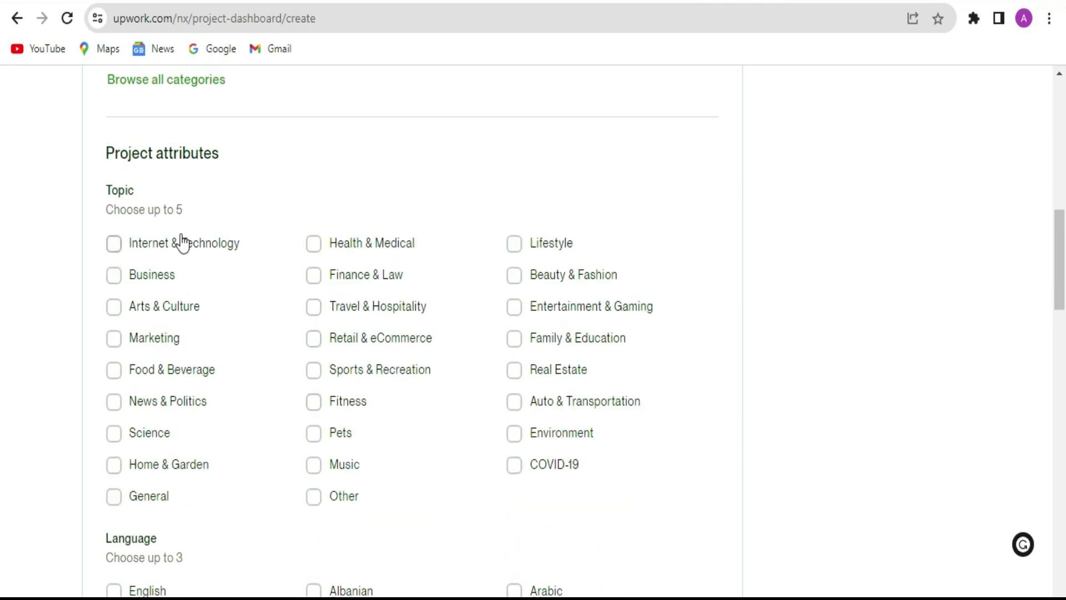
pyautogui.click(516, 250)
pyautogui.click(323, 412)
pyautogui.click(325, 382)
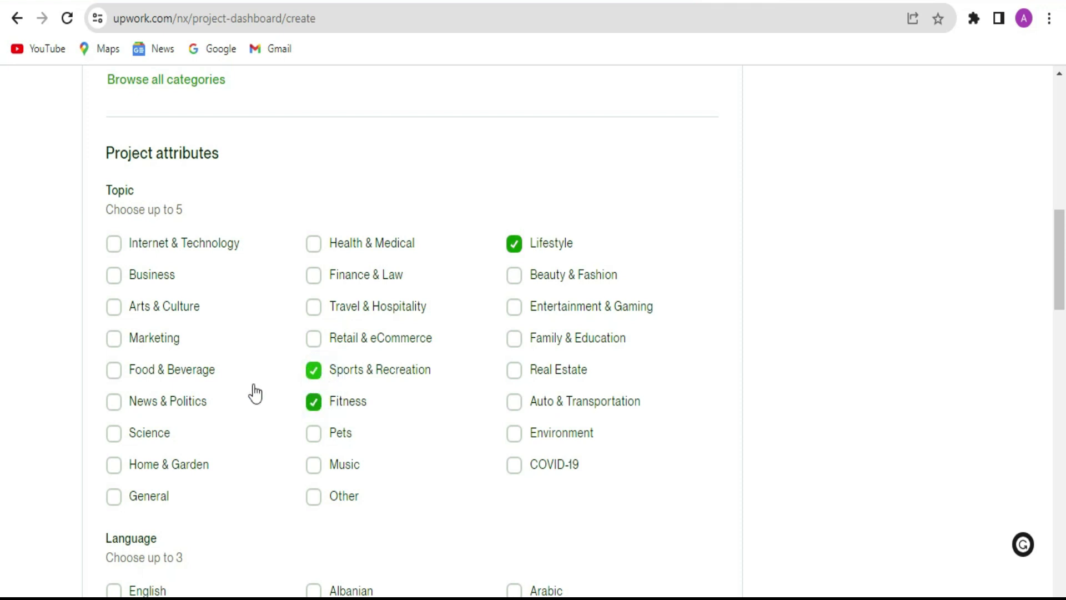
# Check the project title, and add Beauty & Fashion and Health & Medical to the selected topics.
pyautogui.scroll(10, 224, 404)
pyautogui.scroll(2, 244, 394)
pyautogui.click(310, 402)
pyautogui.scroll(-12, 203, 416)
pyautogui.click(517, 278)
pyautogui.click(318, 244)
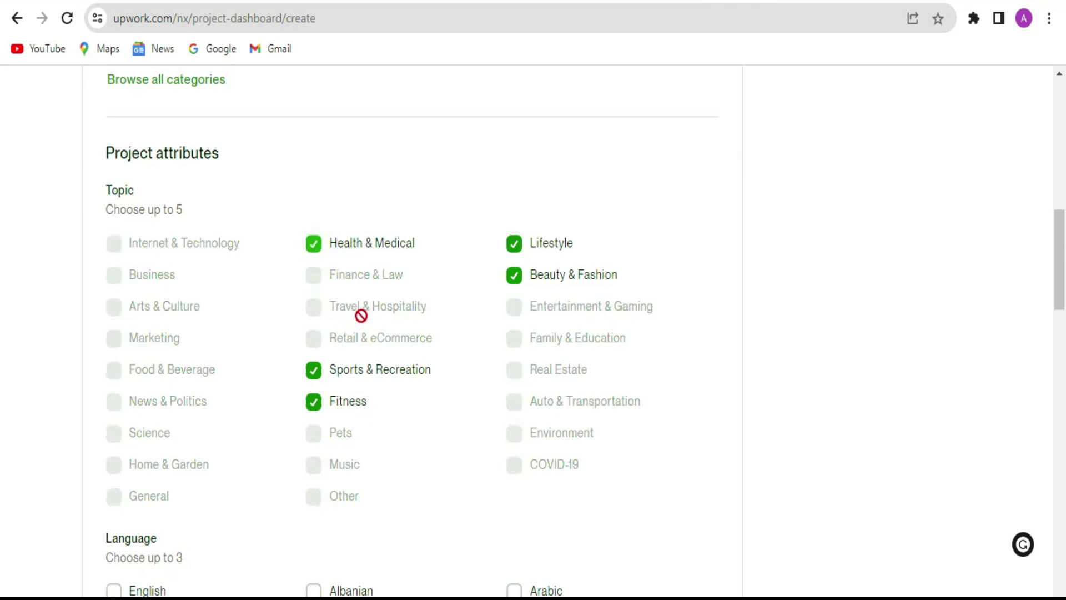
# Select English, Punjabi and Urdu as the project's languages.
pyautogui.scroll(-5, 372, 320)
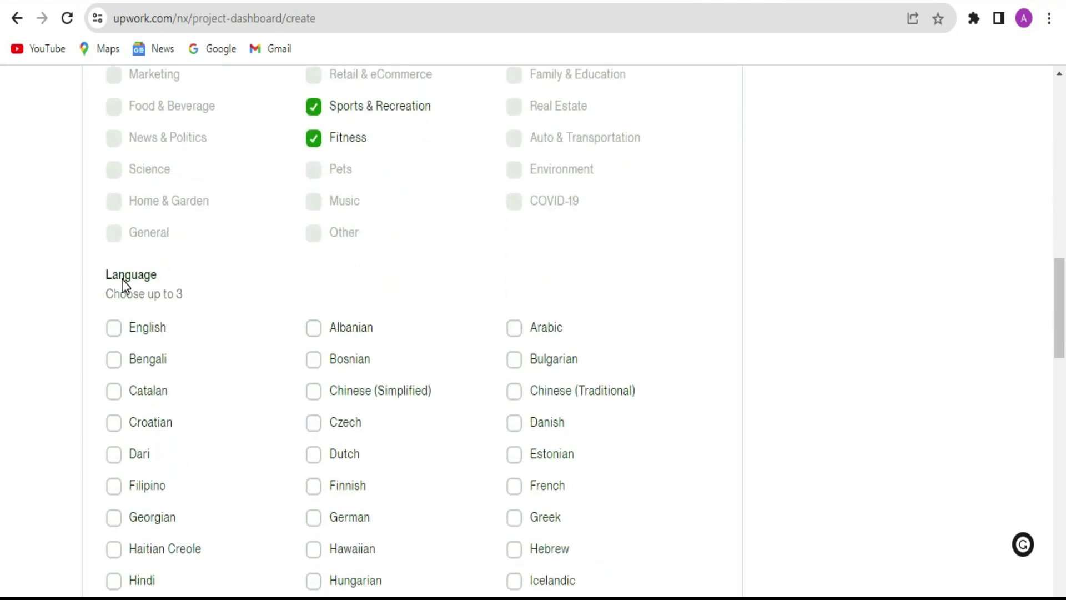
pyautogui.scroll(-3, 200, 303)
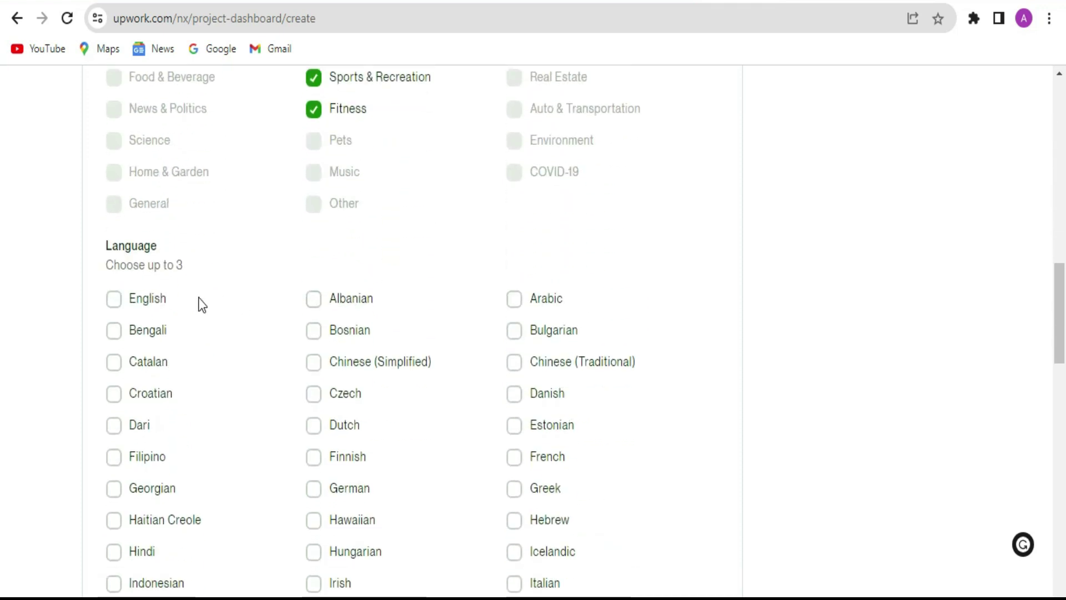
pyautogui.click(116, 157)
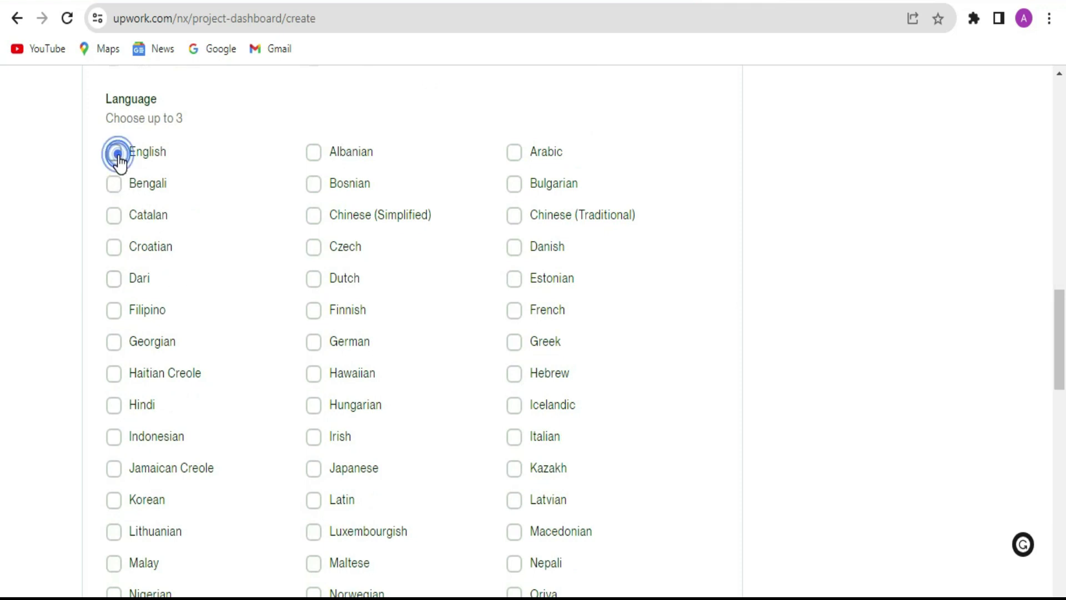
pyautogui.scroll(-5, 600, 312)
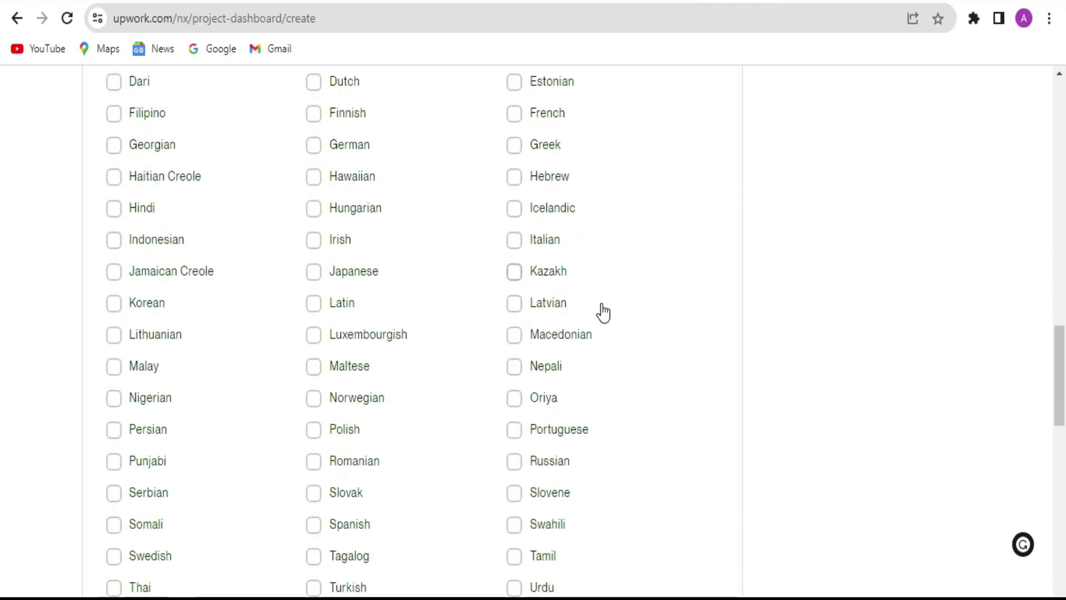
pyautogui.scroll(-2, 604, 327)
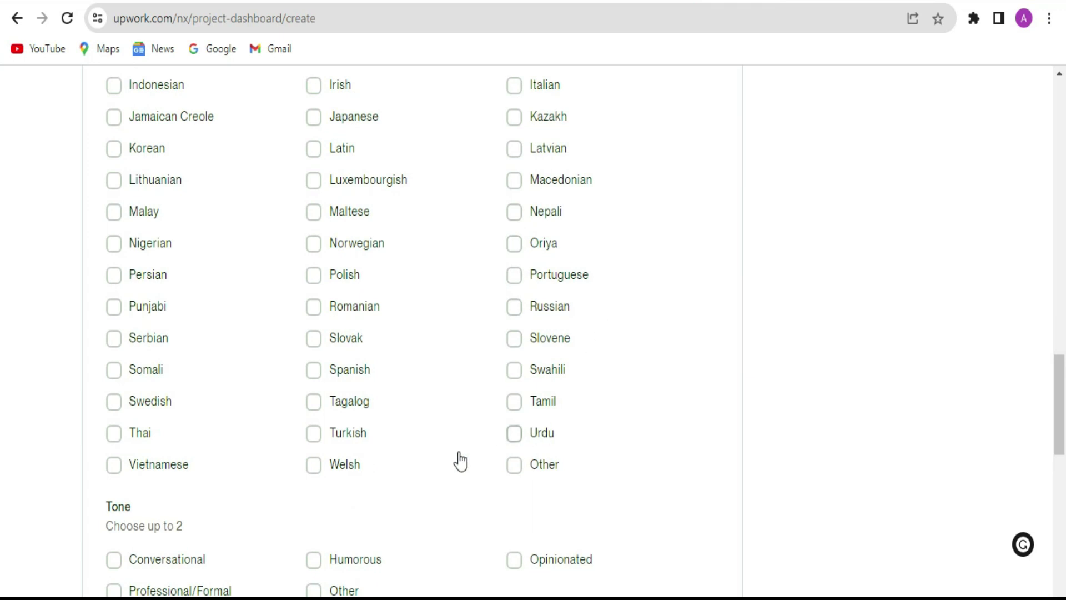
pyautogui.click(114, 307)
pyautogui.scroll(2, 303, 336)
pyautogui.scroll(4, 307, 346)
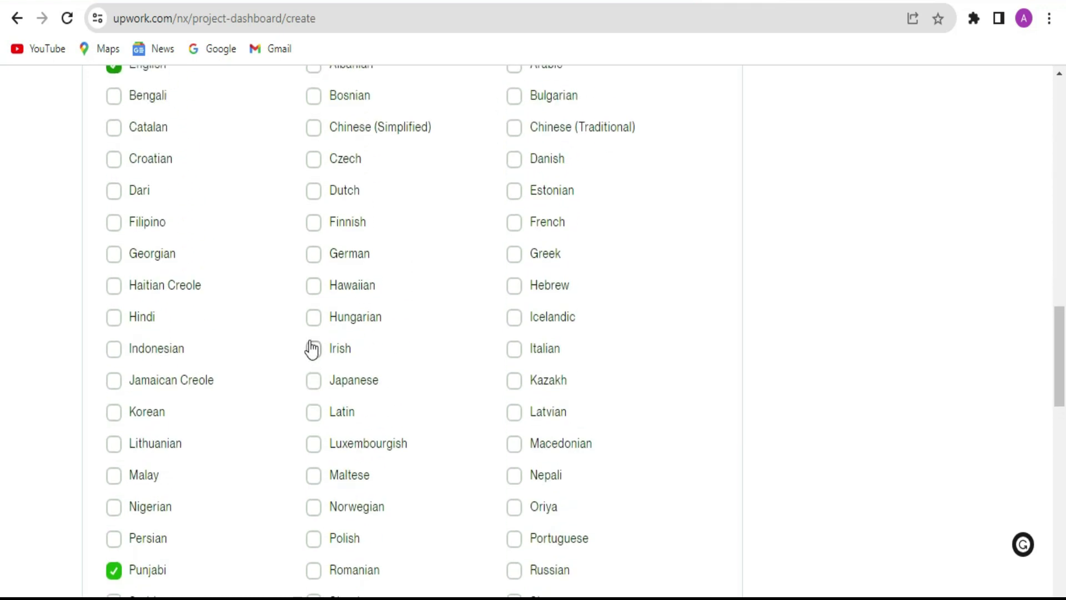
pyautogui.scroll(-6, 356, 400)
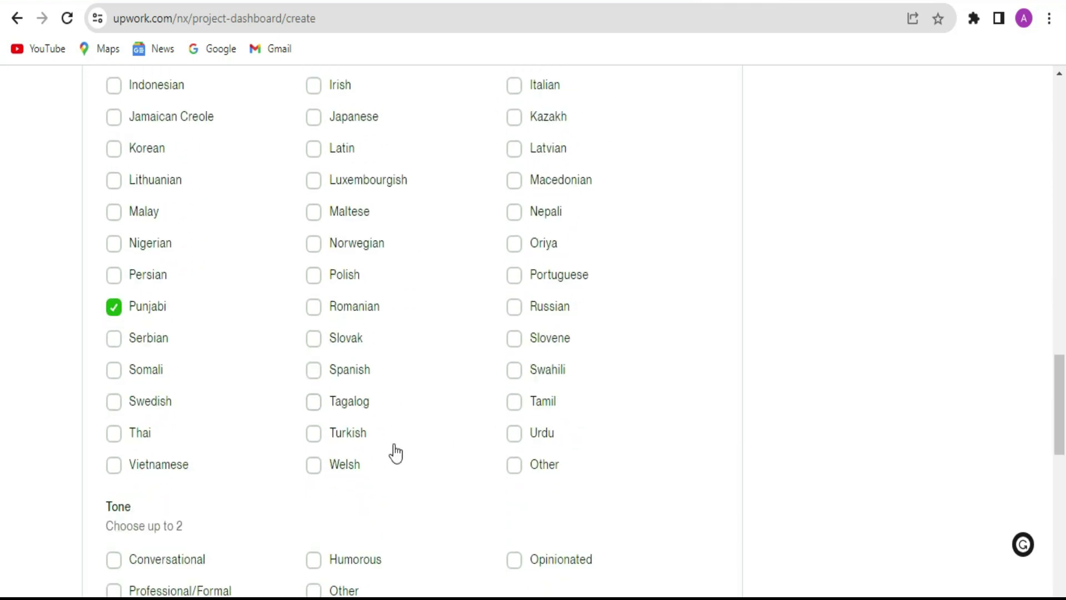
pyautogui.click(518, 435)
# Set the tone to Conversational and Humorous, and the article type to Long-Form Article and Instructional/How-To.
pyautogui.scroll(-5, 278, 378)
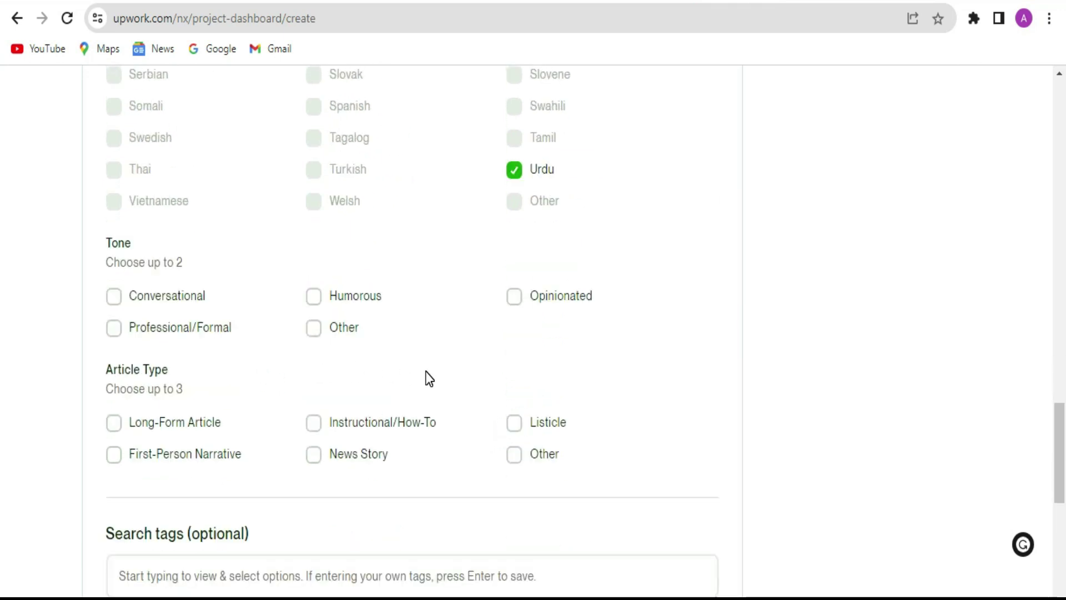
pyautogui.click(115, 297)
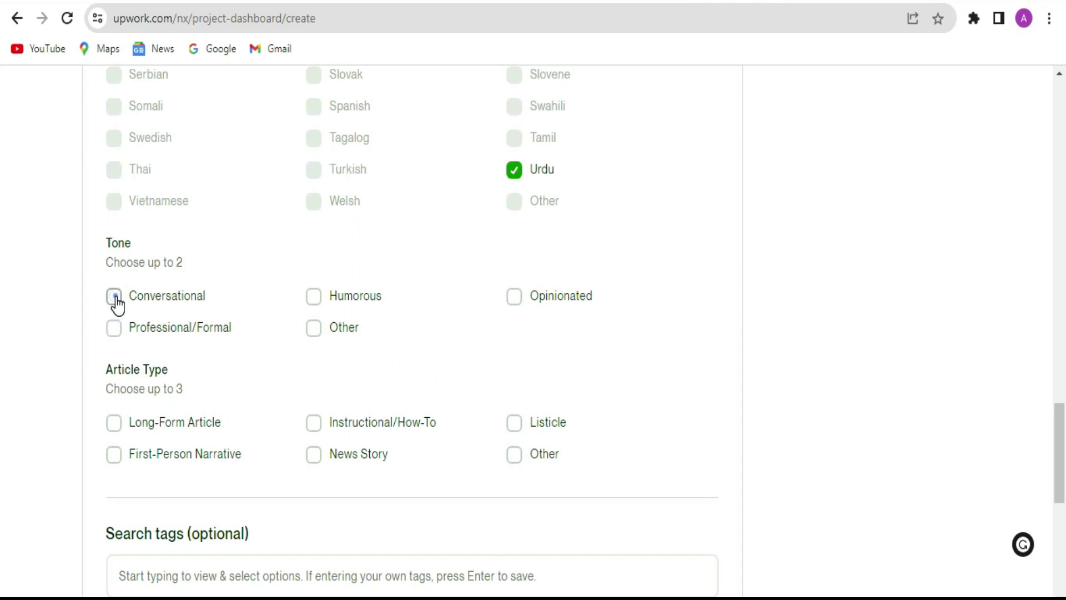
pyautogui.click(313, 298)
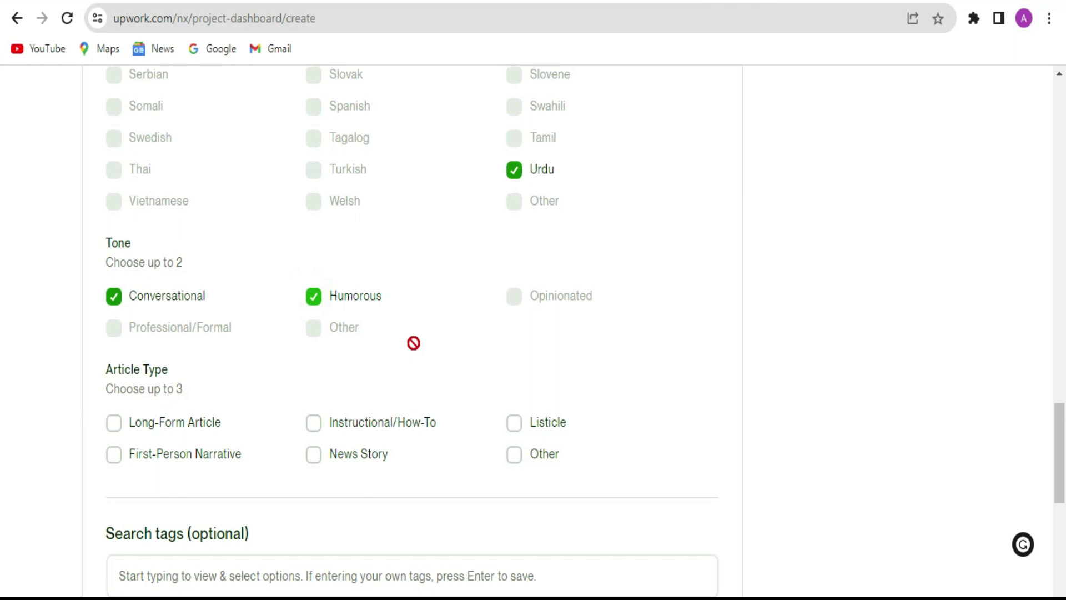
pyautogui.scroll(-3, 414, 335)
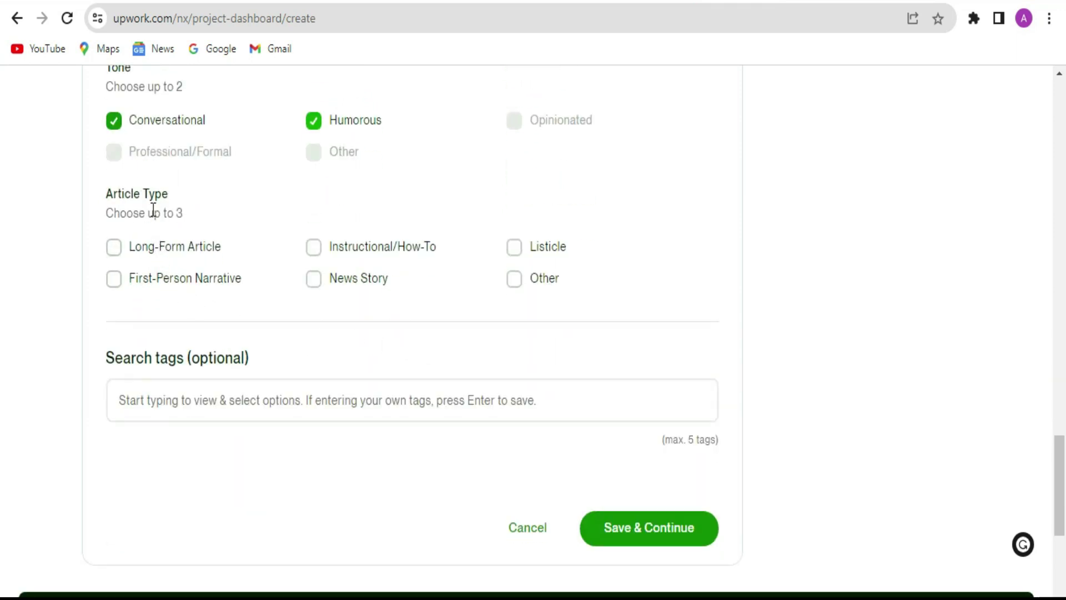
pyautogui.click(115, 249)
pyautogui.click(314, 249)
# Check the project title for keywords and add the search tag "health article writer".
pyautogui.scroll(-3, 392, 287)
pyautogui.click(134, 217)
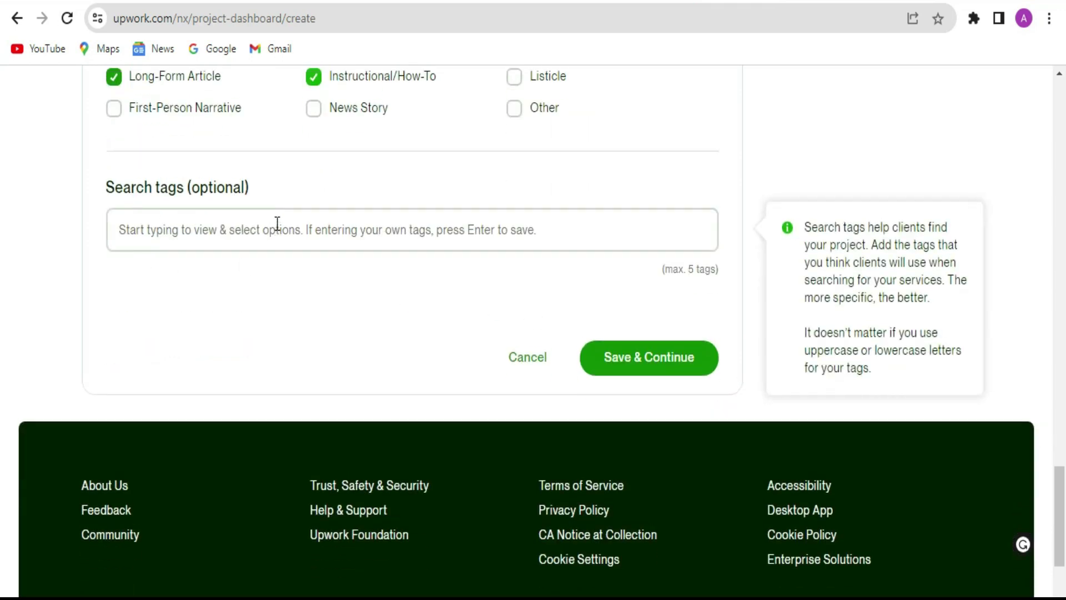
pyautogui.scroll(15, 277, 224)
pyautogui.scroll(8, 277, 222)
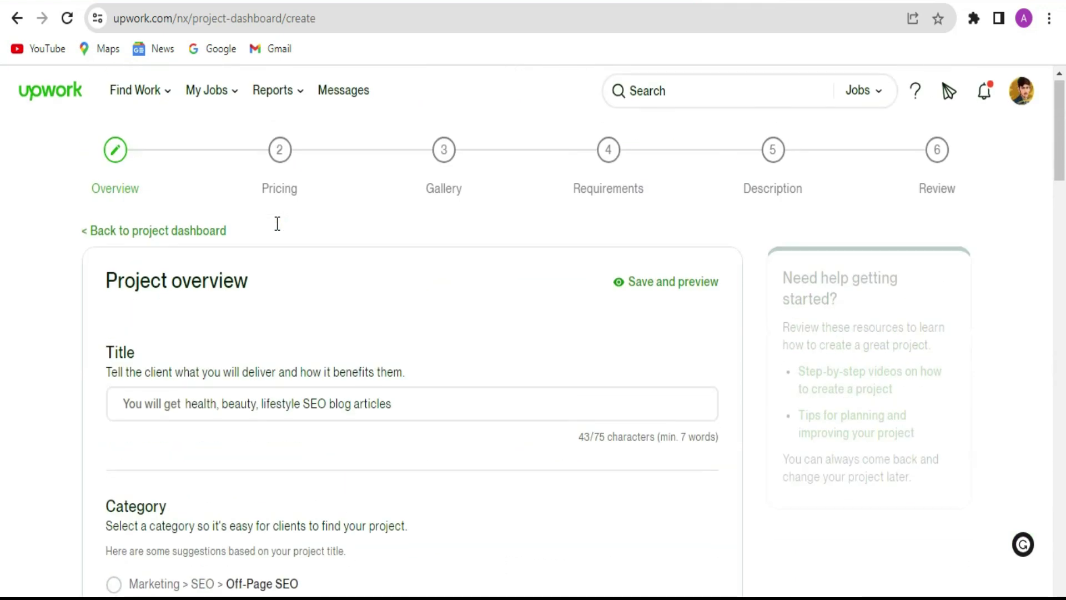
pyautogui.scroll(-4, 252, 228)
pyautogui.click(203, 151)
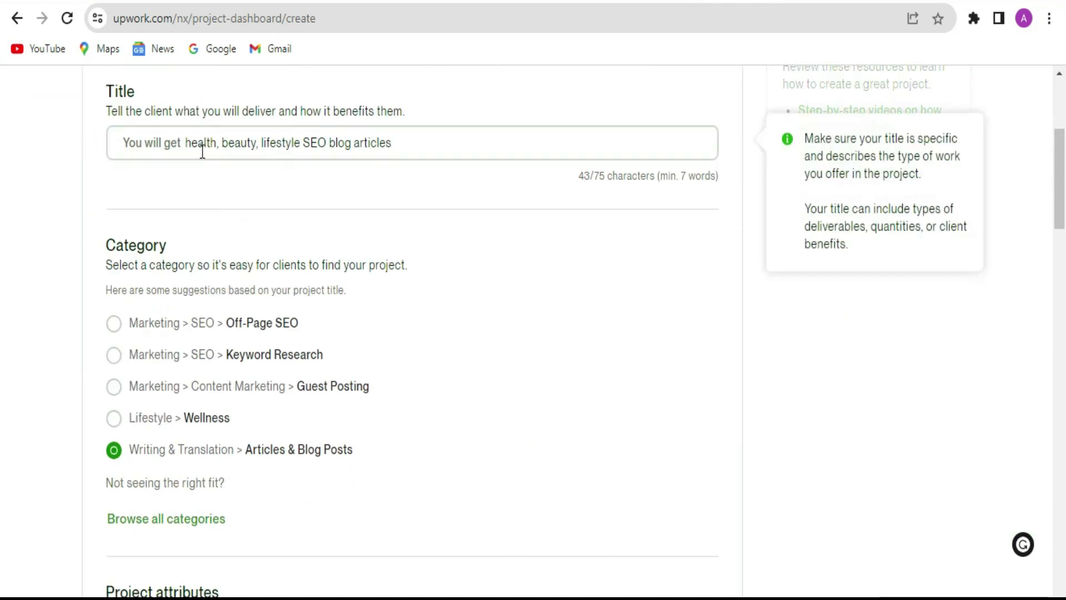
pyautogui.scroll(-20, 372, 271)
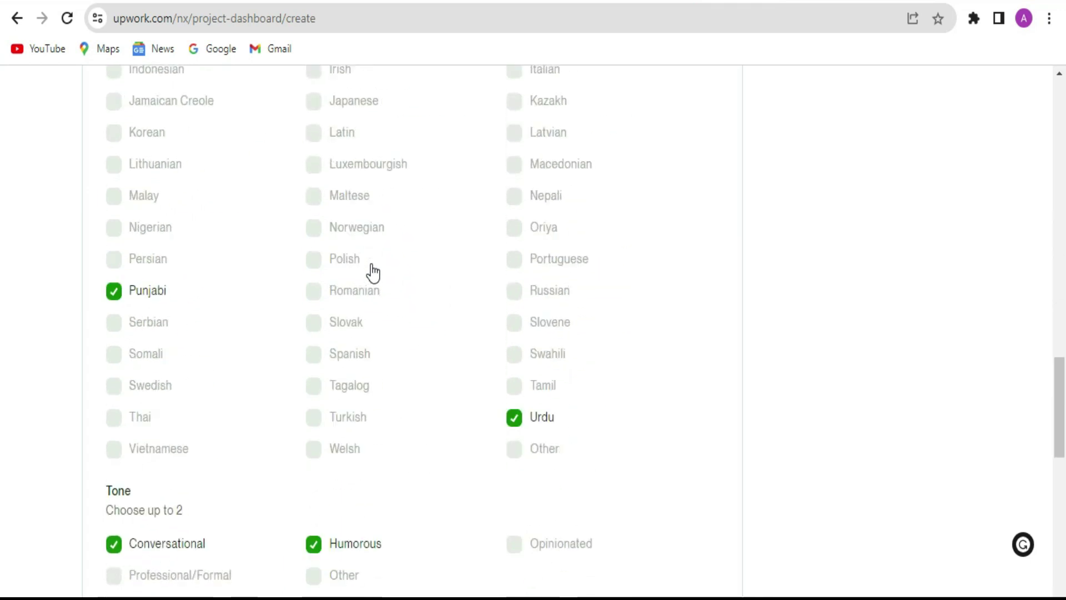
pyautogui.scroll(-3, 373, 273)
pyautogui.click(200, 136)
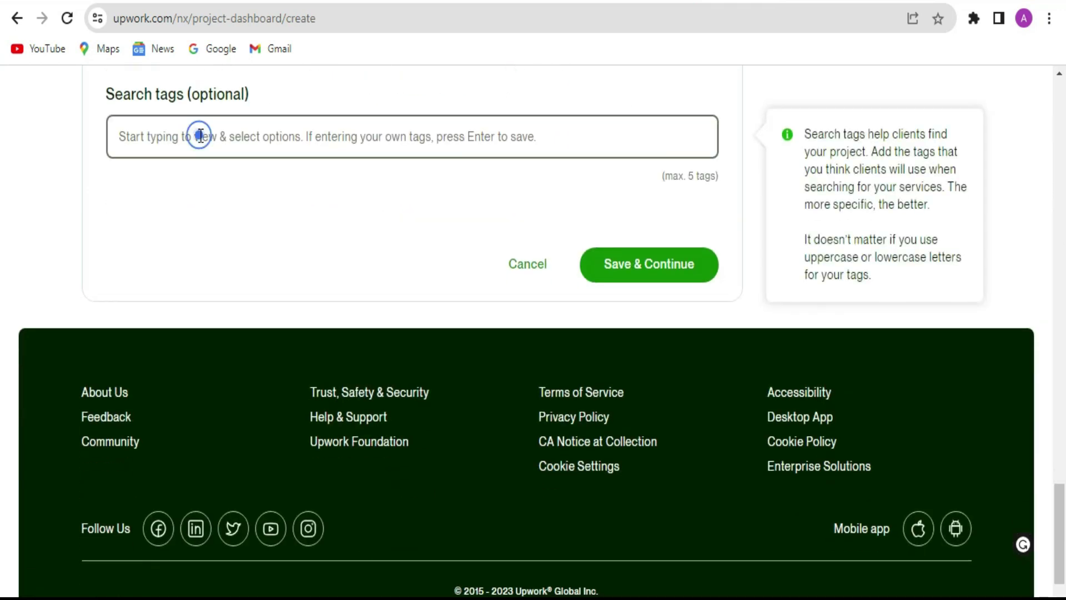
pyautogui.write('hea')
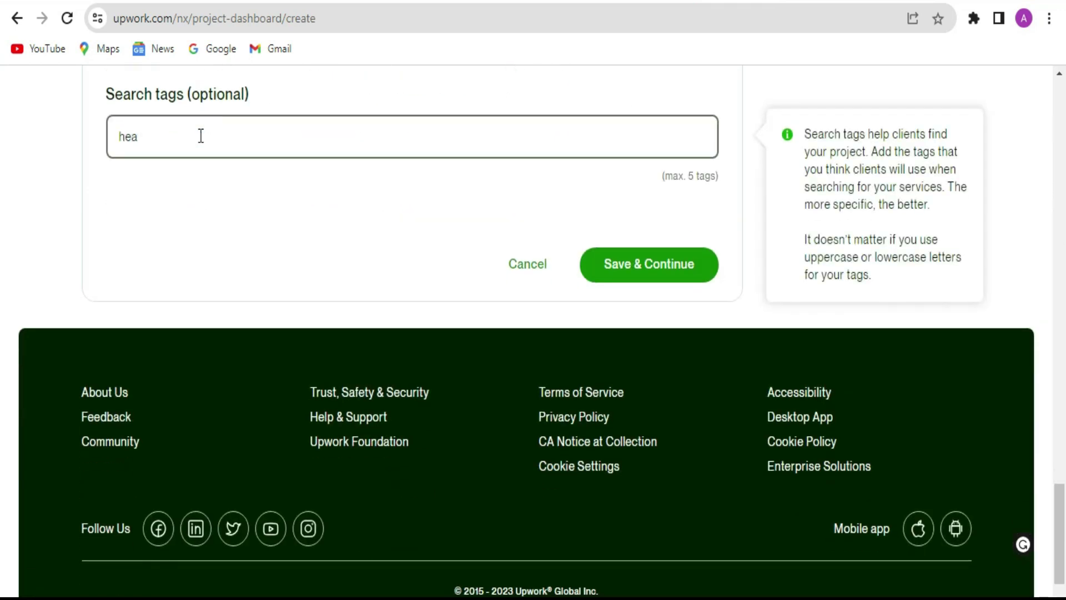
pyautogui.write('lth ')
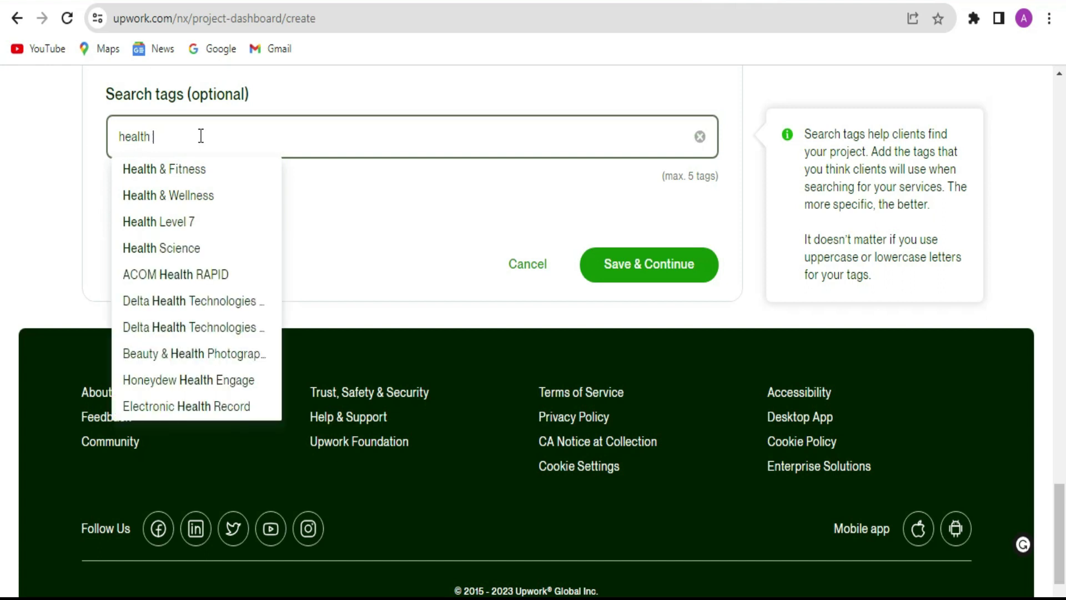
pyautogui.write('article writer')
pyautogui.press('Return')
# Add the search tags "lifestyle article", "beauty article" and "article on health", and save the overview to continue to pricing.
pyautogui.write('lifesty')
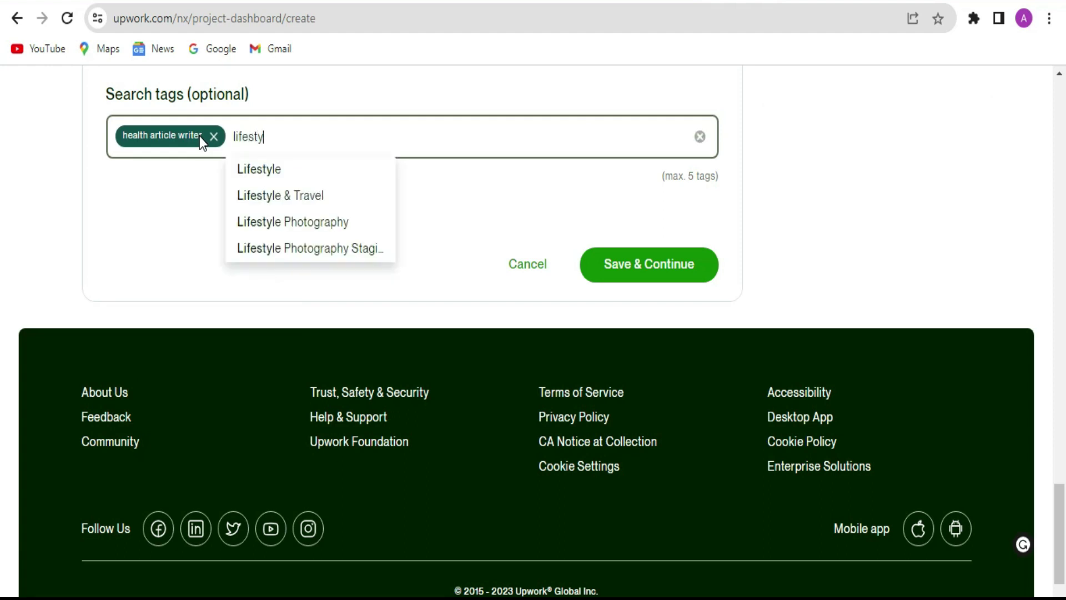
pyautogui.write('le article')
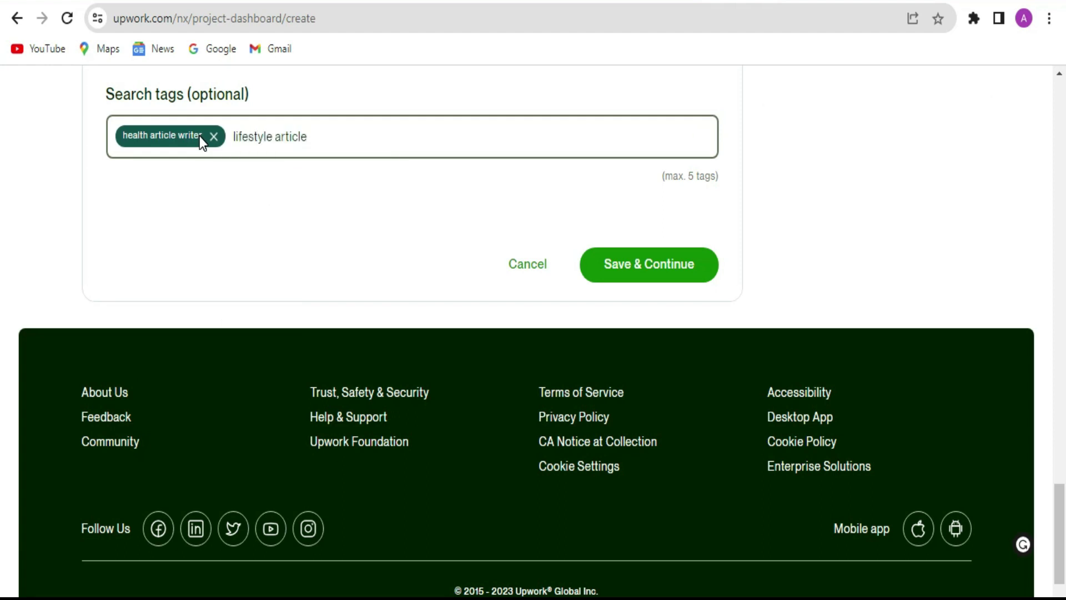
pyautogui.press('Return')
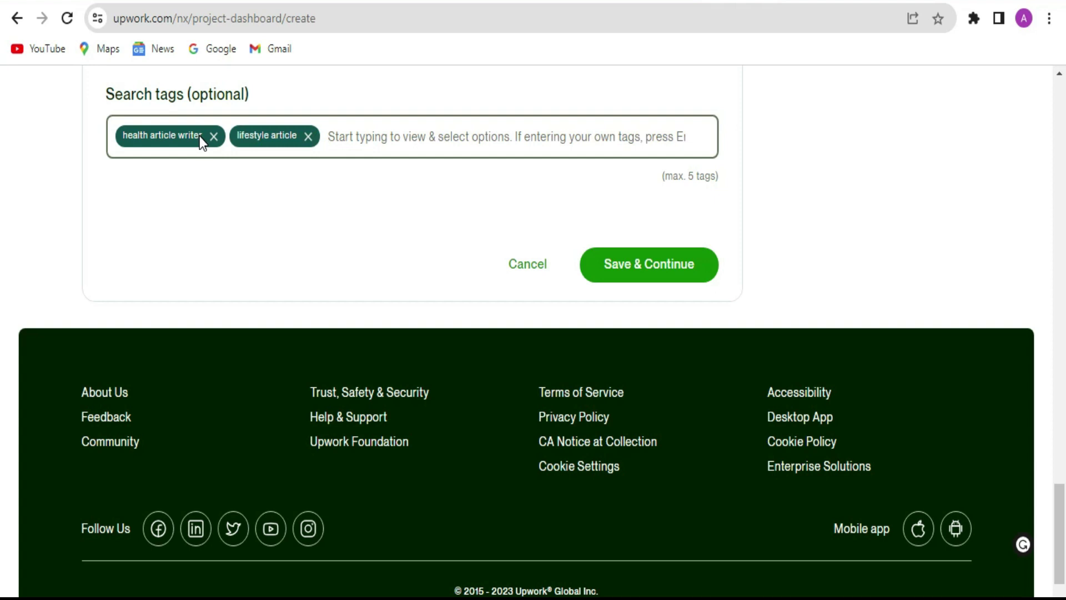
pyautogui.write('beauty article')
pyautogui.press('Return')
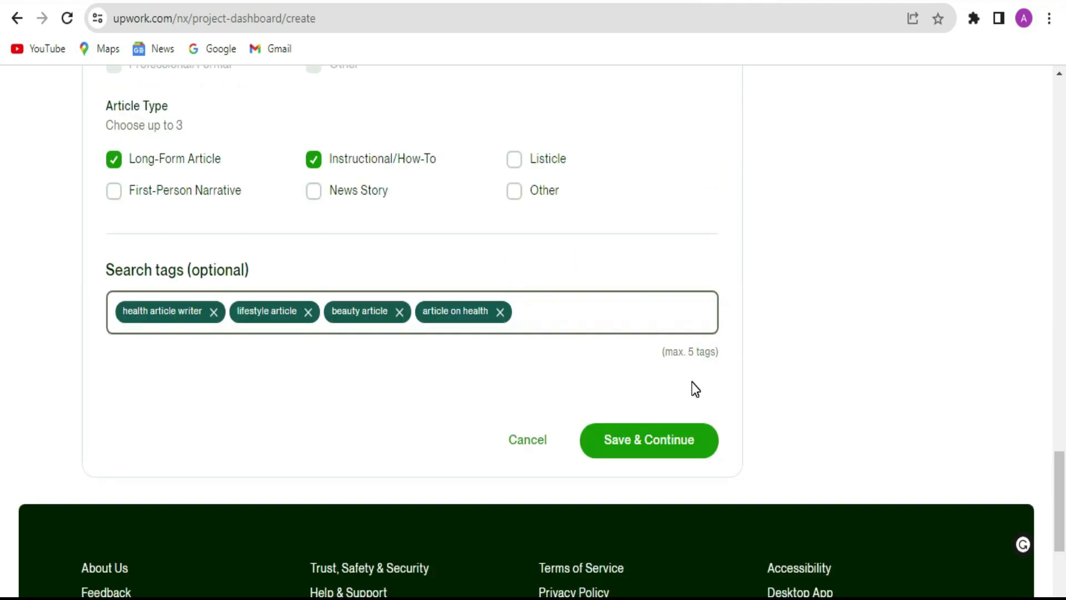
pyautogui.click(678, 442)
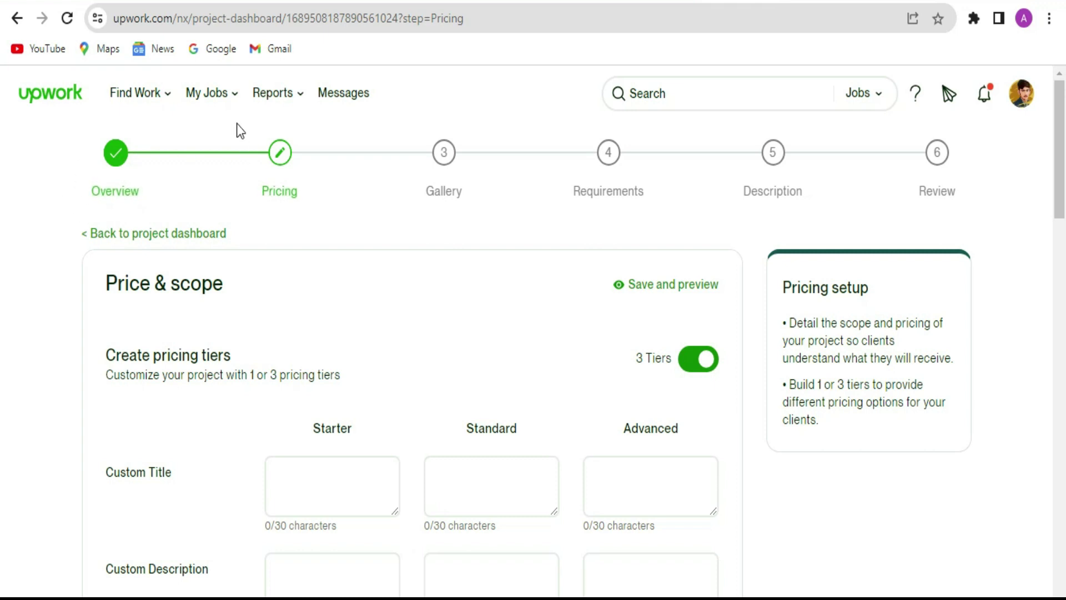
# Fill in the Starter, Standard and Advanced custom descriptions, offering SEO-friendly articles of 300 words, 1000 words and 3 x 1000 words.
pyautogui.scroll(-3, 327, 295)
pyautogui.click(329, 307)
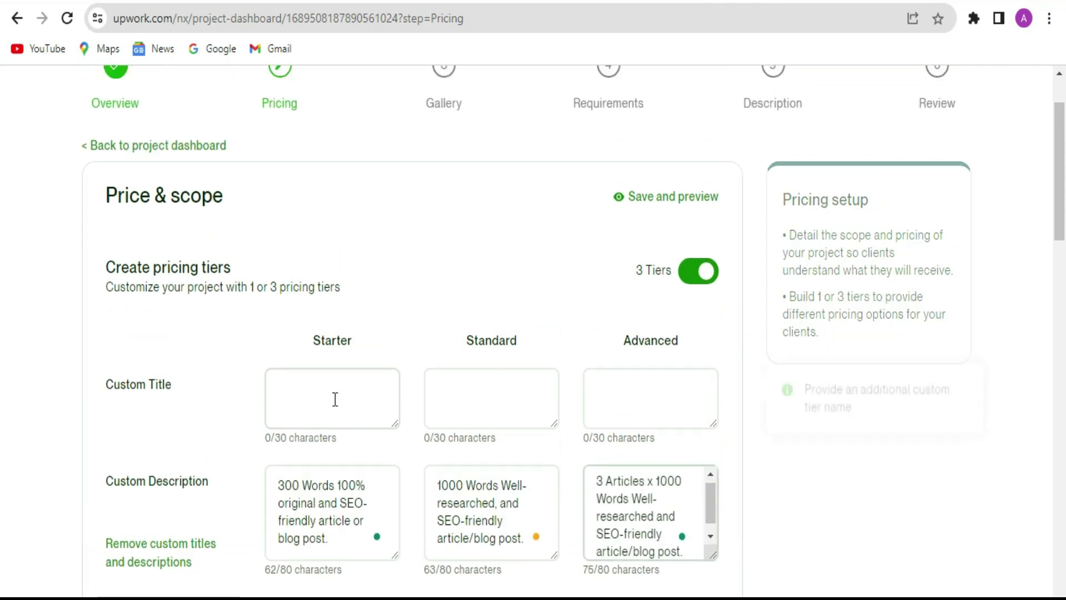
# Give the Starter, Standard and Advanced tiers the custom titles Basic, Standard and Premium, and review their descriptions.
pyautogui.click(333, 394)
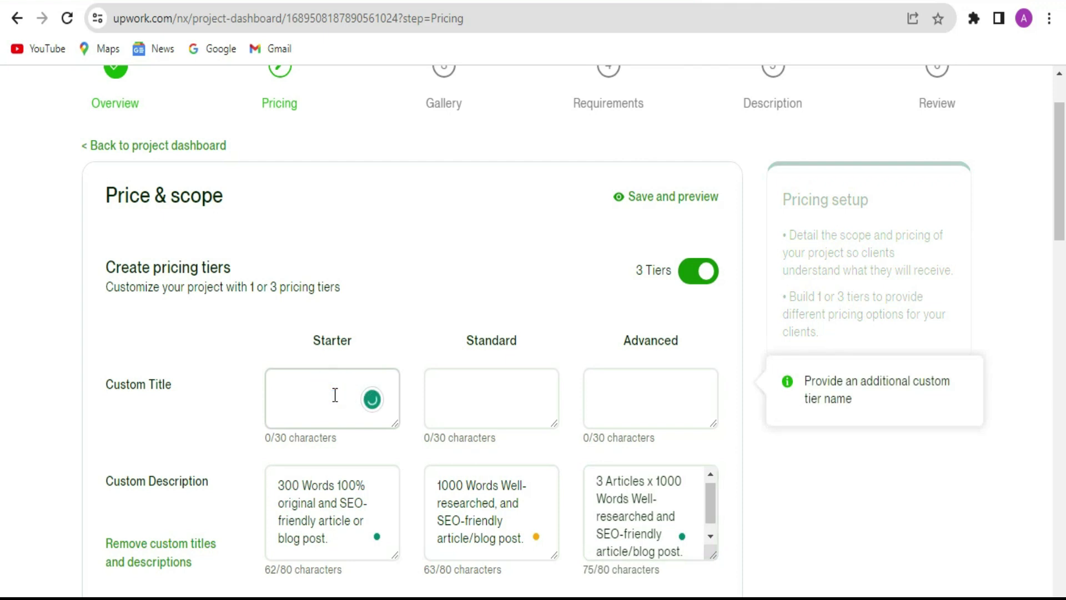
pyautogui.write('Basic')
pyautogui.click(482, 382)
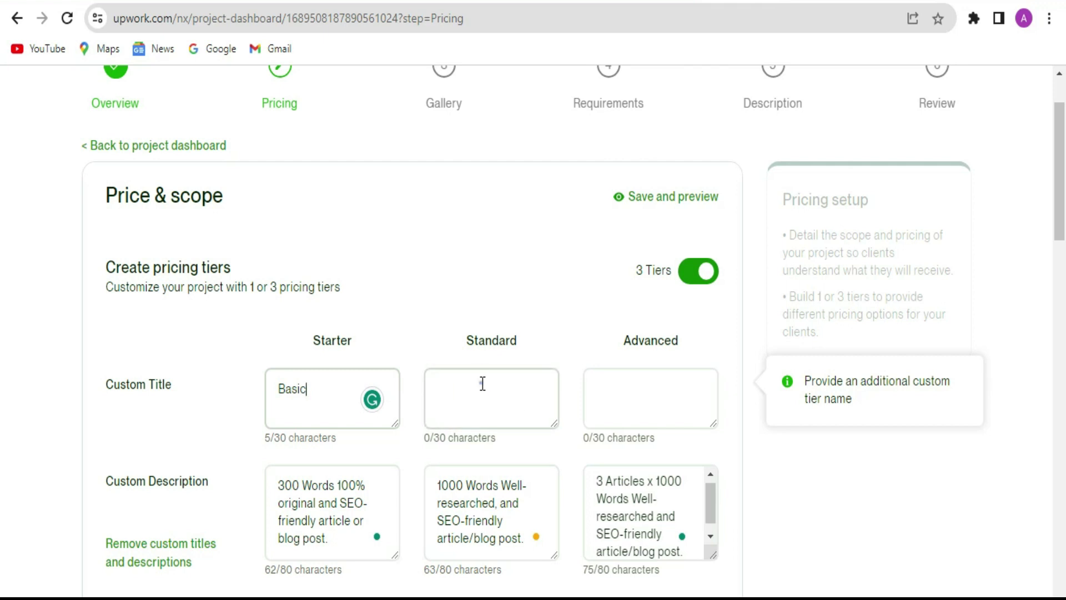
pyautogui.write('Sta')
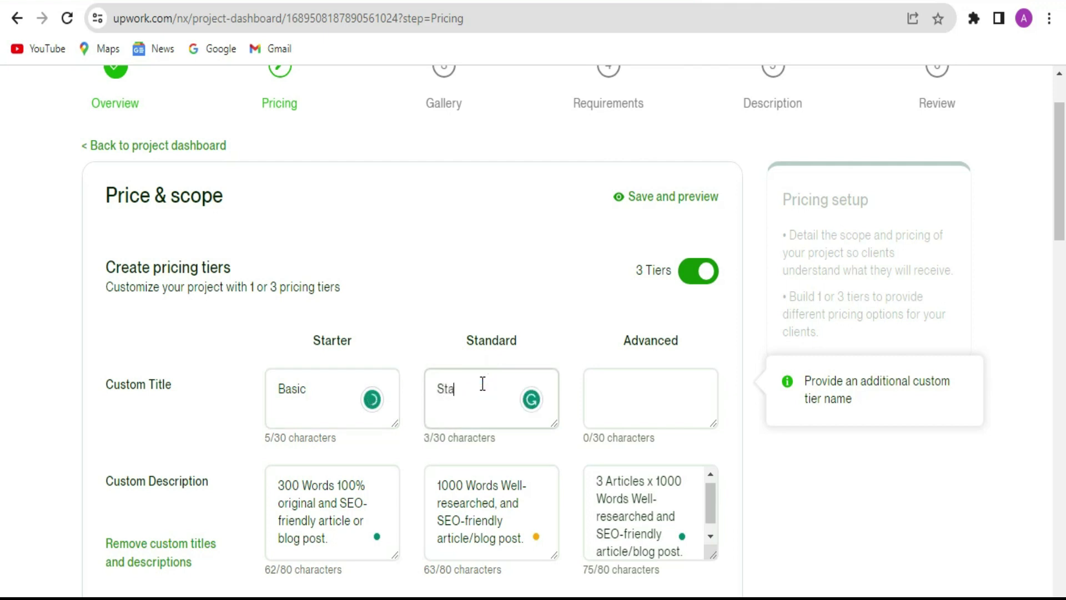
pyautogui.write('ndard')
pyautogui.click(624, 392)
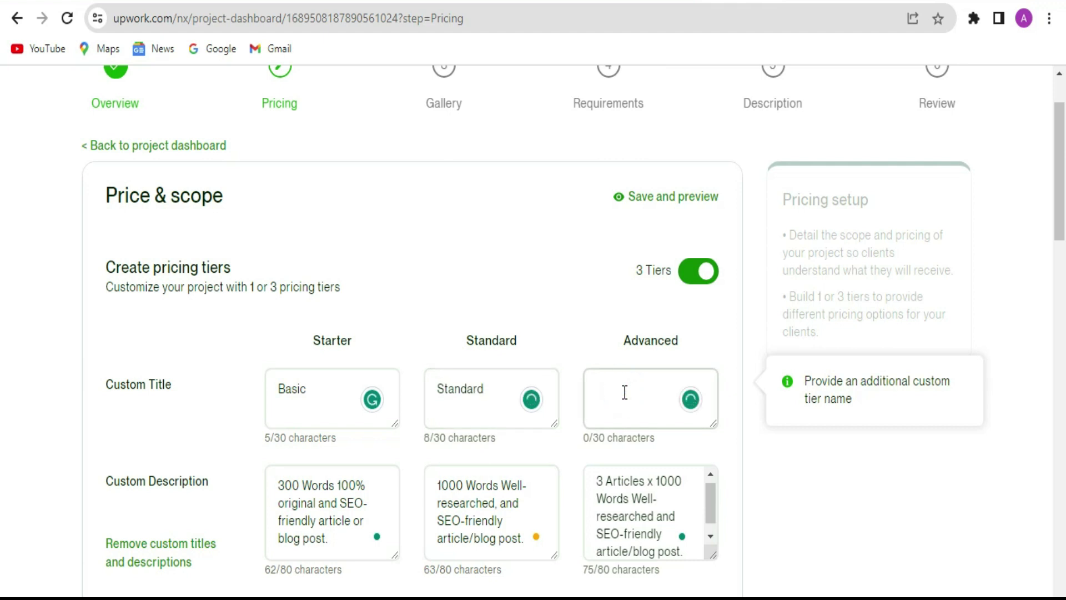
pyautogui.write('Premium')
pyautogui.scroll(-2, 724, 462)
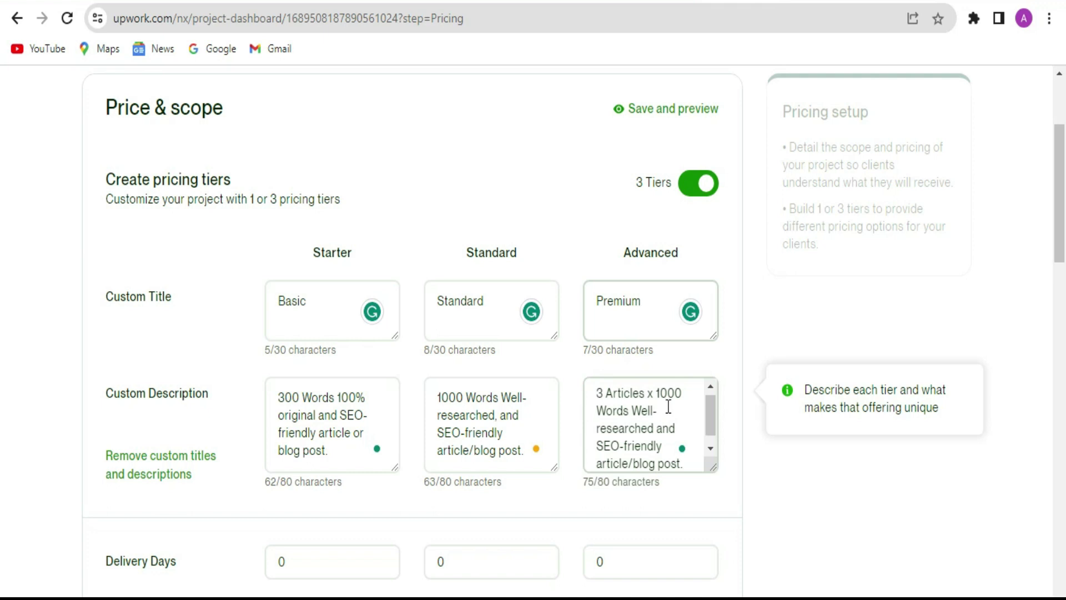
pyautogui.scroll(-1, 668, 407)
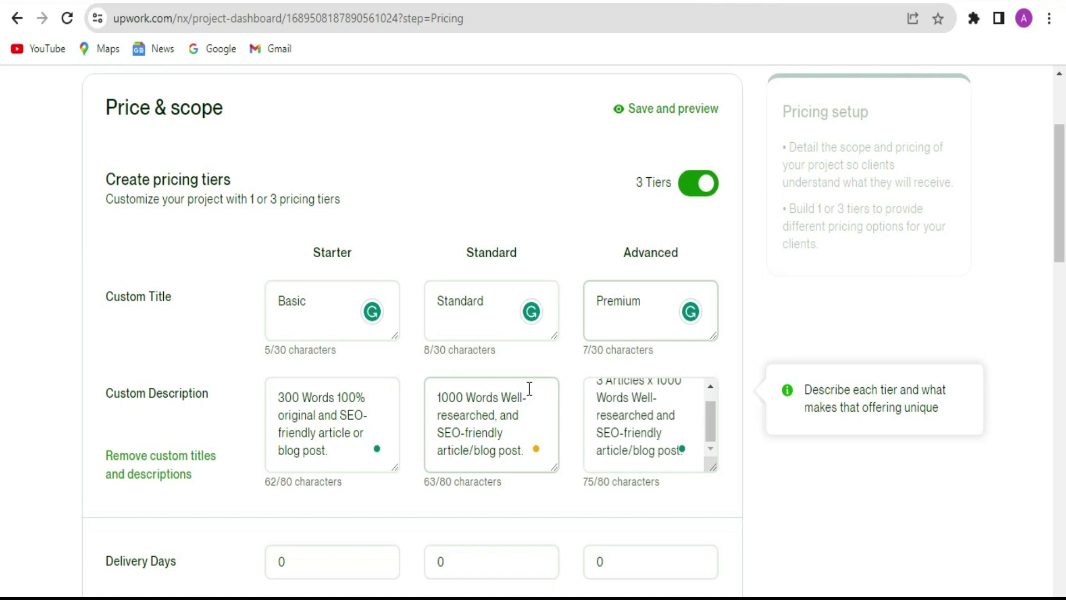
# Set the delivery days to 1 for Starter, 2 for Standard and 4 for Advanced.
pyautogui.scroll(-5, 578, 403)
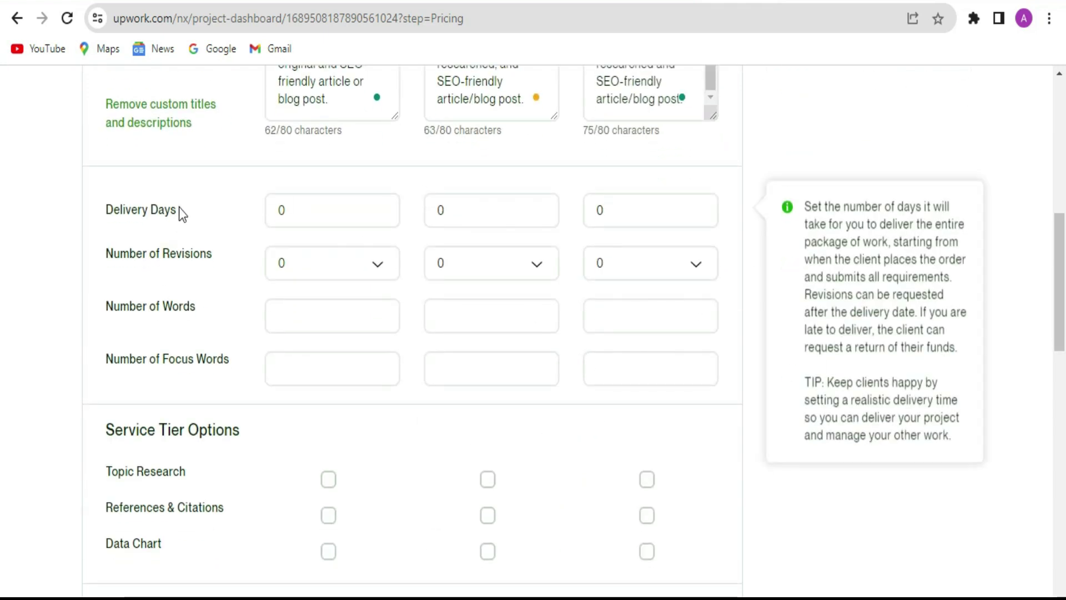
pyautogui.doubleClick(341, 205)
pyautogui.write('1')
pyautogui.click(597, 211)
pyautogui.doubleClick(528, 205)
pyautogui.write('2')
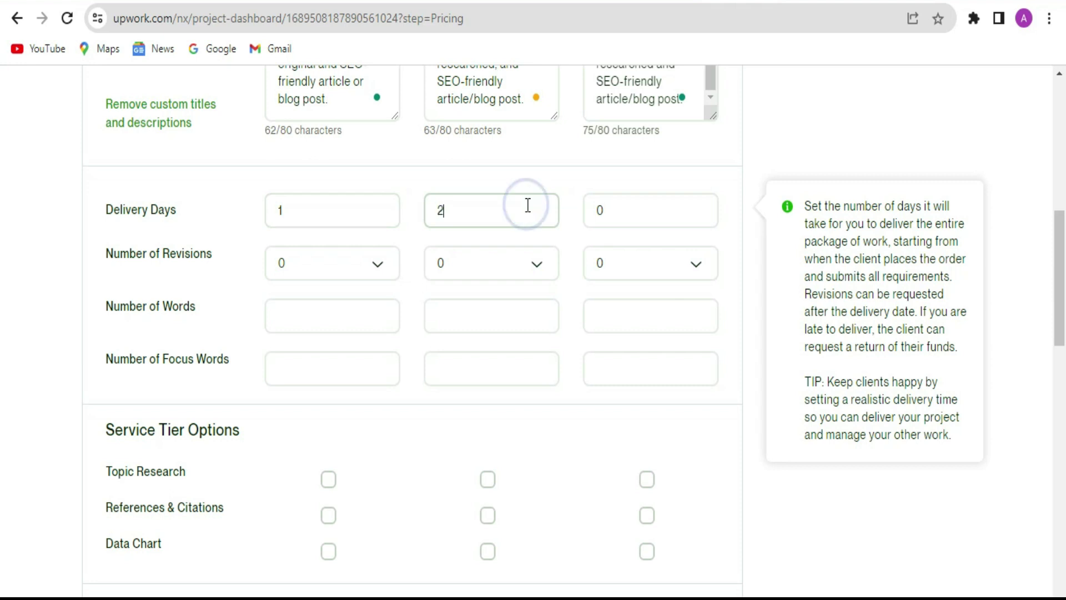
pyautogui.click(600, 210)
pyautogui.doubleClick(607, 211)
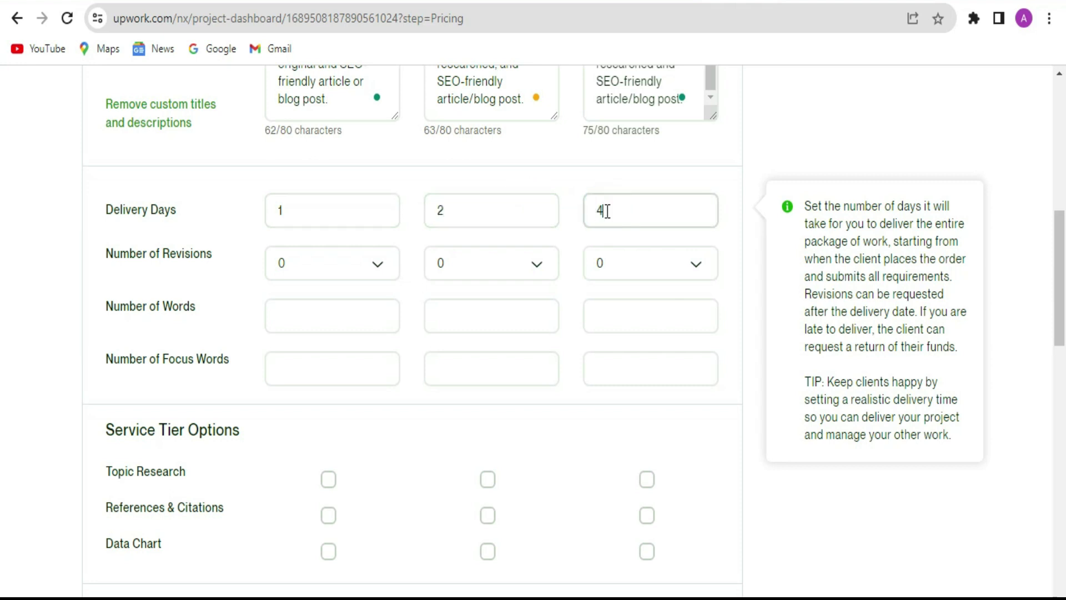
# Set the number of revisions to 5 for Starter, 5 for Standard and 6 for Advanced.
pyautogui.click(377, 272)
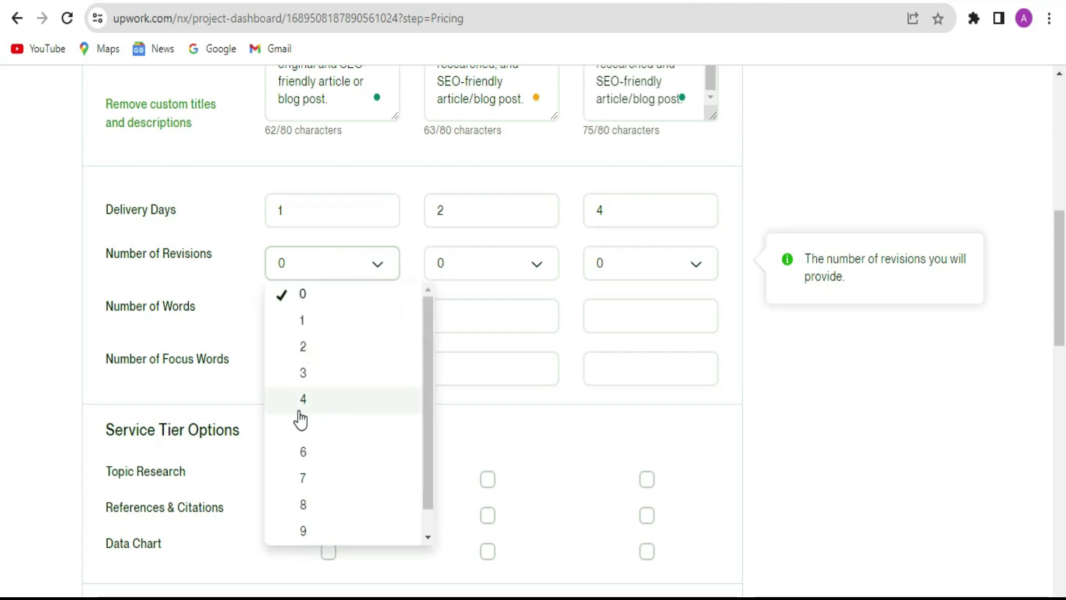
pyautogui.click(308, 425)
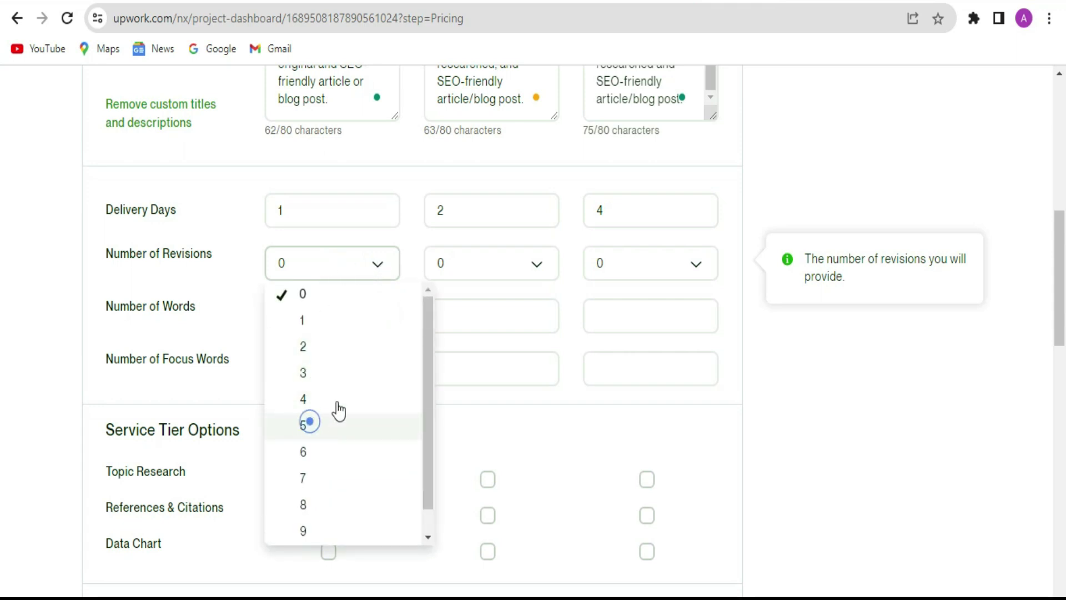
pyautogui.click(508, 268)
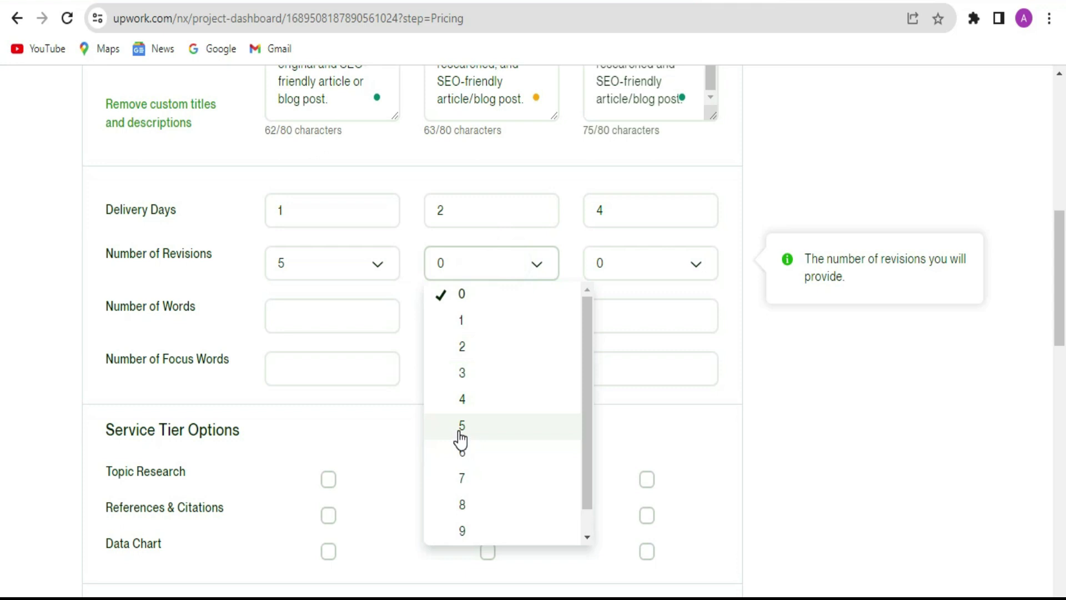
pyautogui.click(458, 430)
pyautogui.click(688, 276)
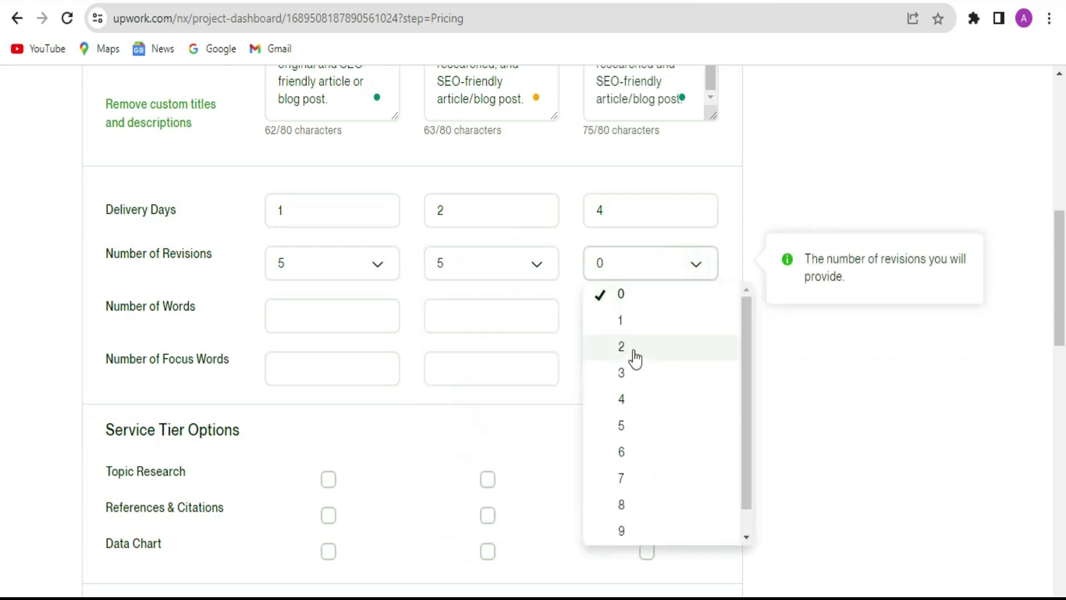
pyautogui.click(620, 444)
# Set the number of words to 300 for Starter, 1000 for Standard and 3000 for Advanced.
pyautogui.click(299, 315)
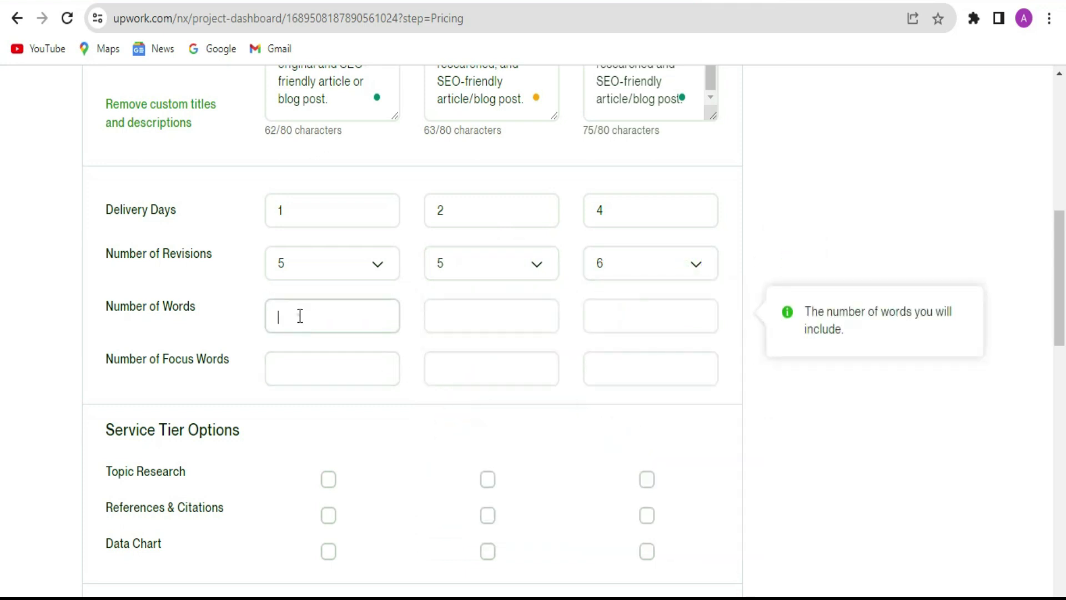
pyautogui.write('2')
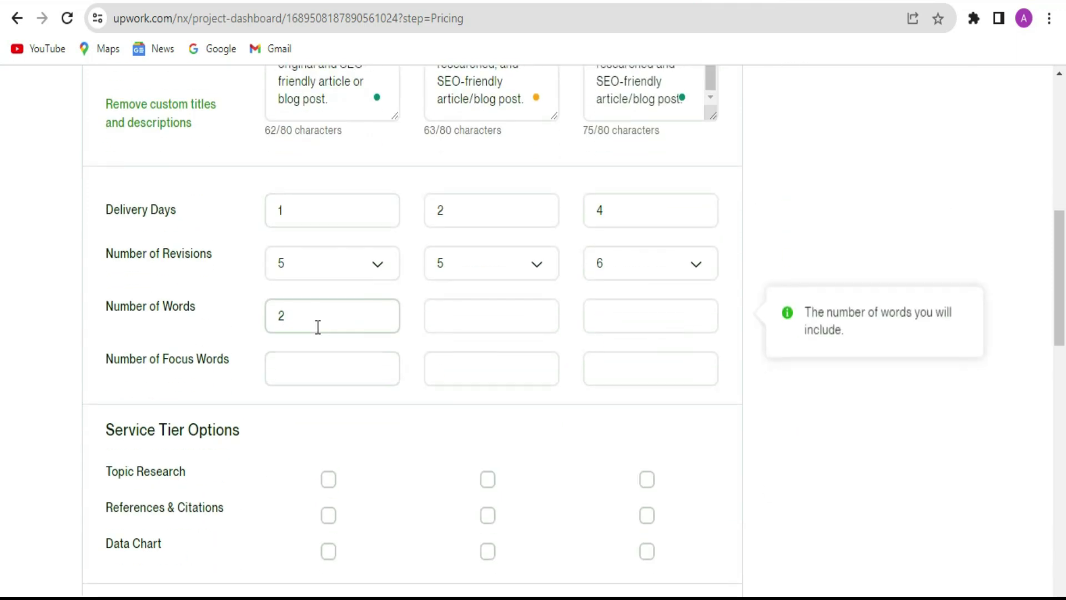
pyautogui.write('00')
pyautogui.click(493, 313)
pyautogui.write('1000')
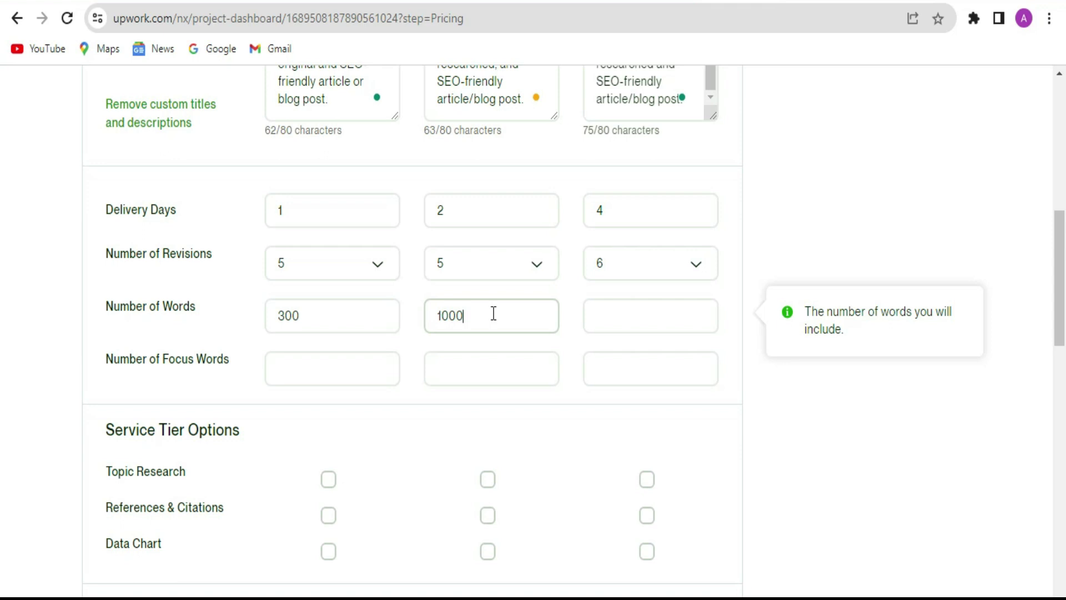
pyautogui.click(642, 315)
pyautogui.write('3000')
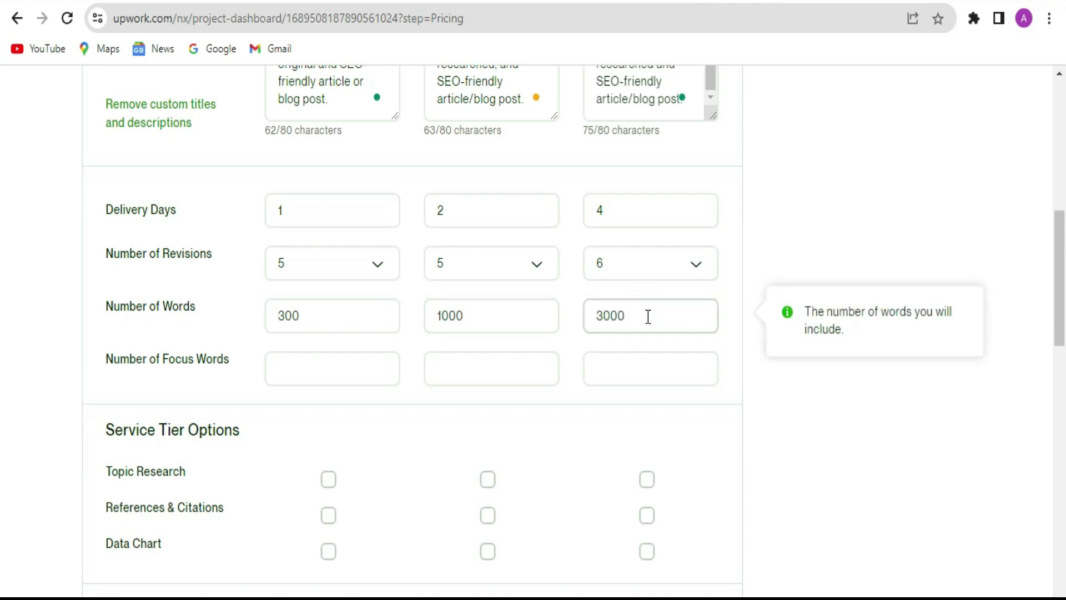
# Set the number of focus words to 3 for Starter, 5 for Standard and 15 for Advanced.
pyautogui.press('Tab')
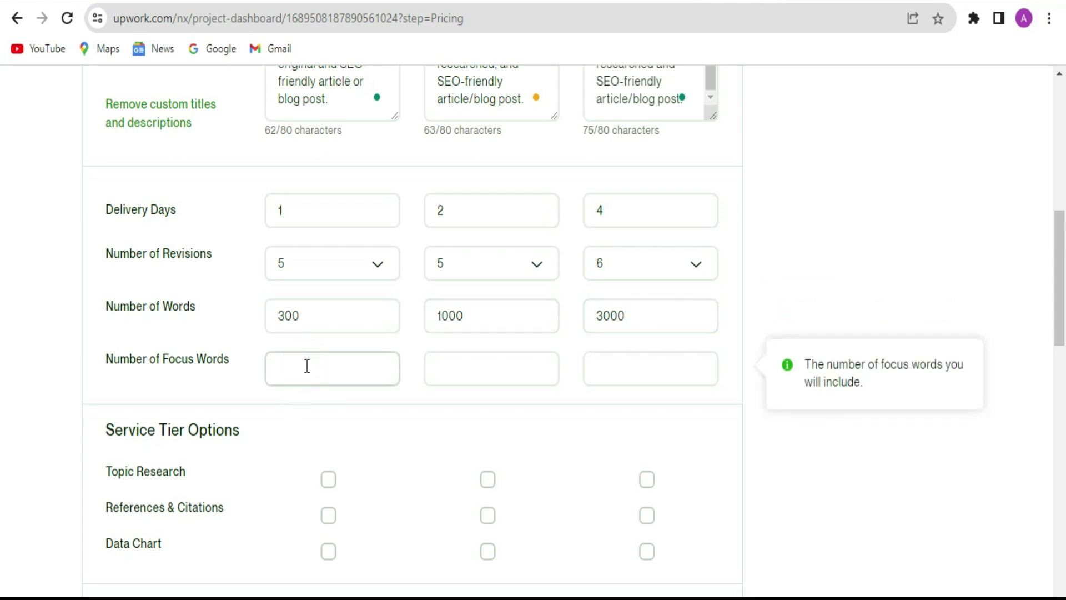
pyautogui.write('3')
pyautogui.click(478, 367)
pyautogui.write('5')
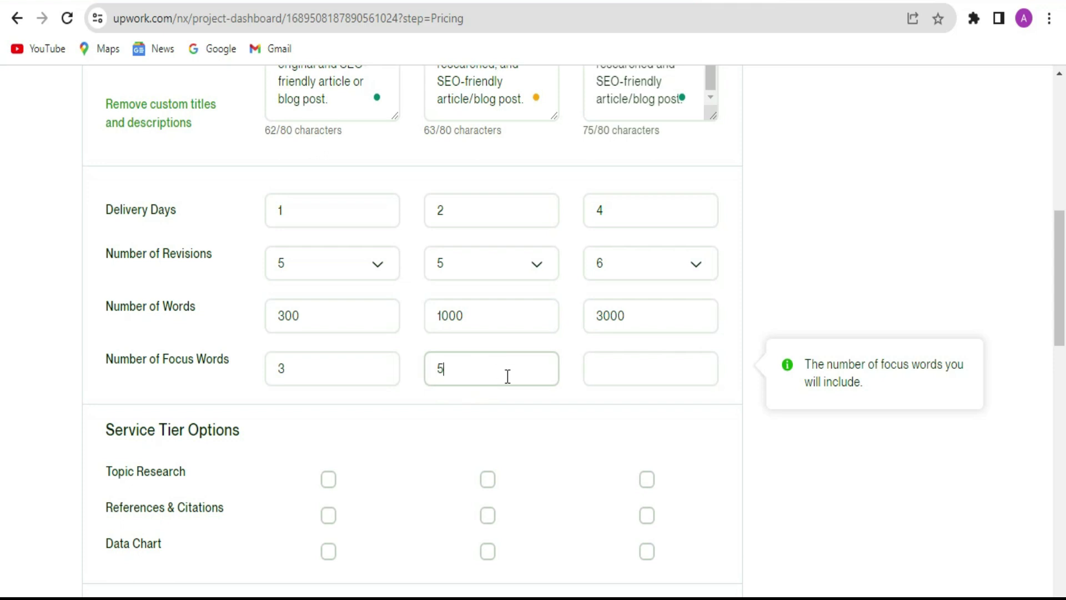
pyautogui.click(648, 379)
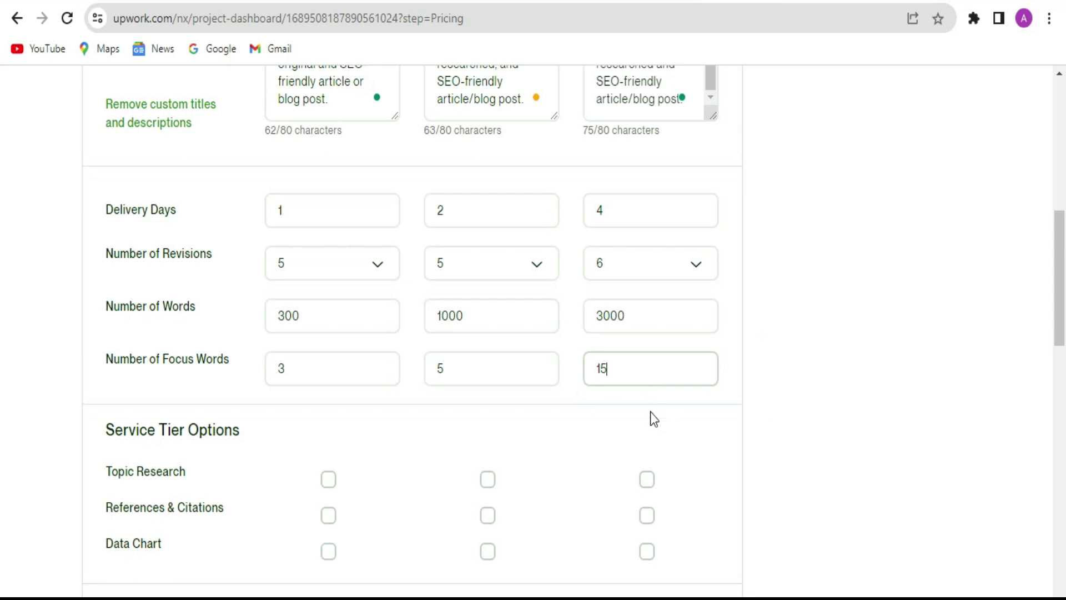
# Include Topic Research and References & Citations in the Standard and Advanced tiers, and Data Chart in all three tiers.
pyautogui.scroll(-3, 631, 413)
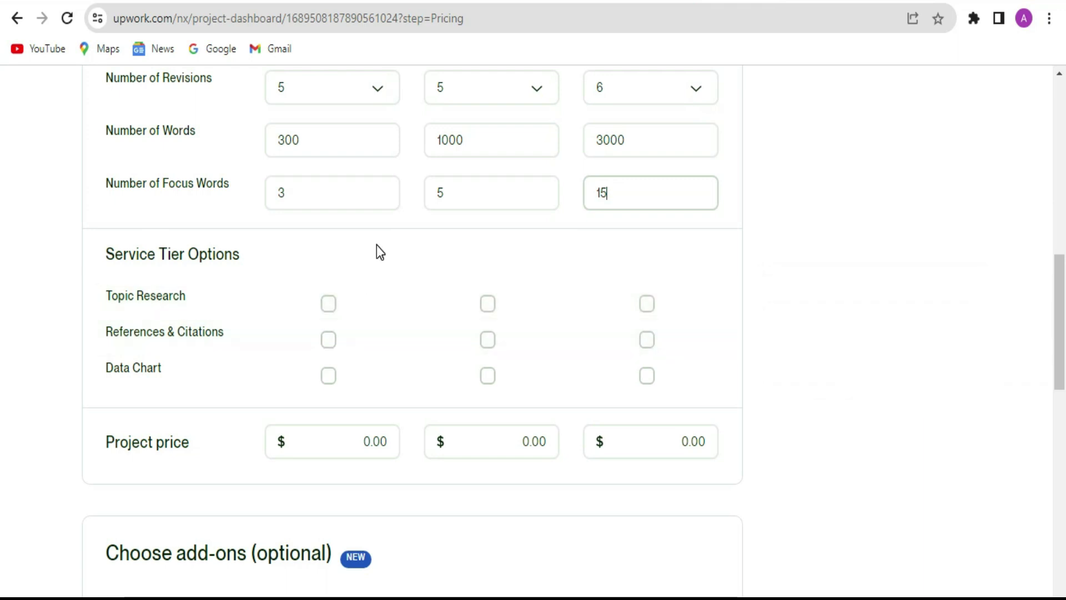
pyautogui.scroll(2, 376, 249)
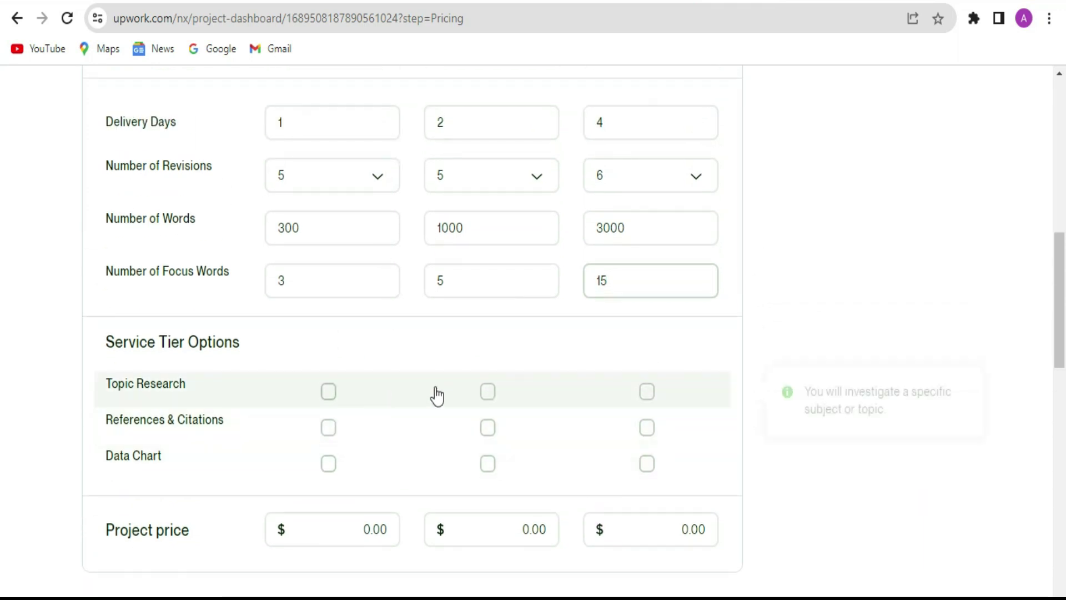
pyautogui.click(489, 392)
pyautogui.click(646, 393)
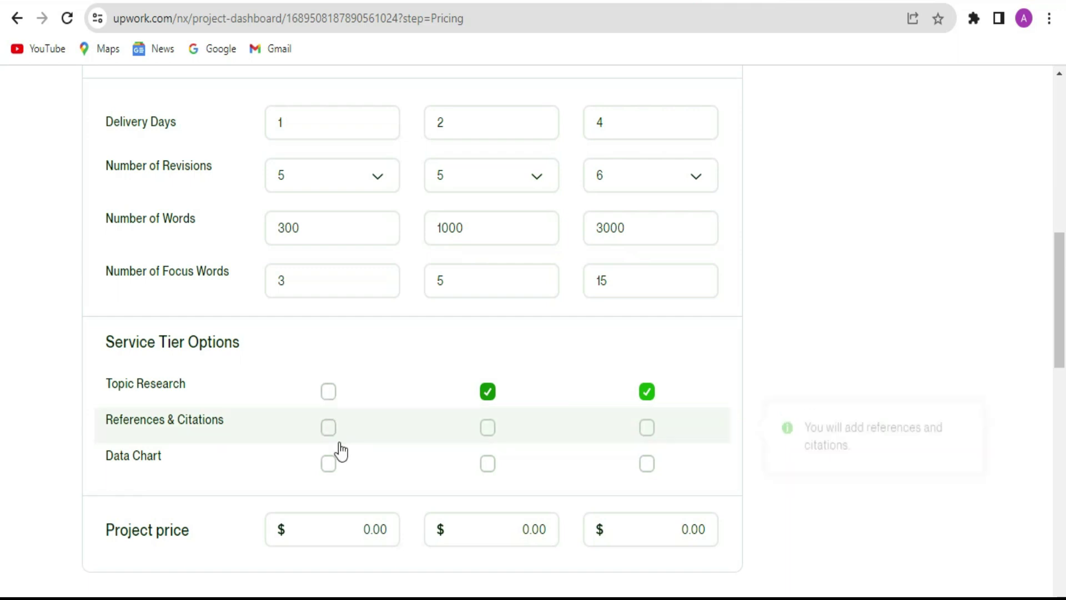
pyautogui.click(488, 427)
pyautogui.click(646, 432)
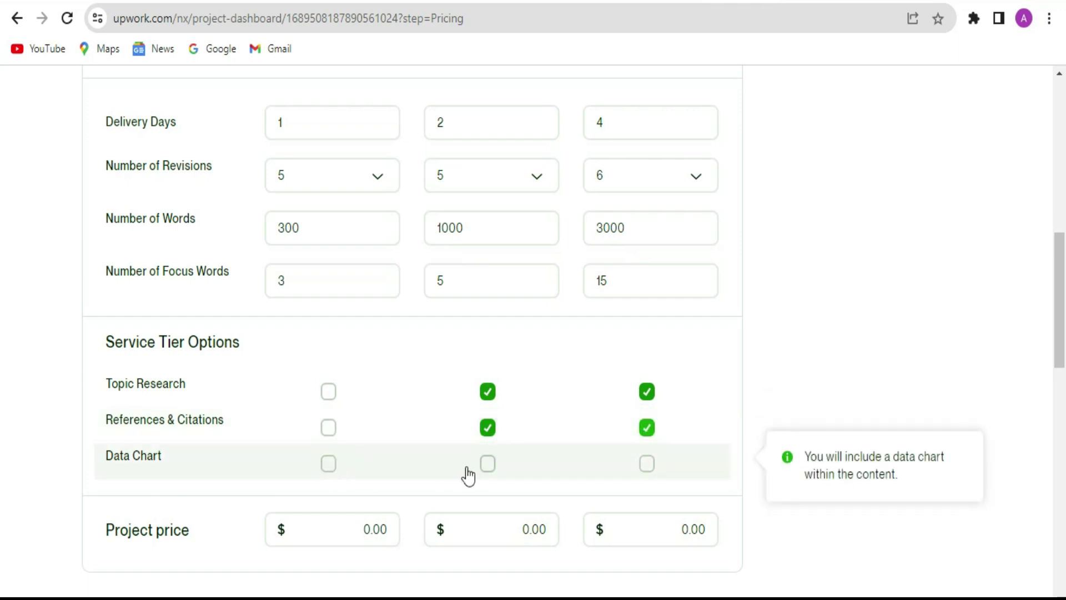
pyautogui.click(329, 463)
pyautogui.click(487, 464)
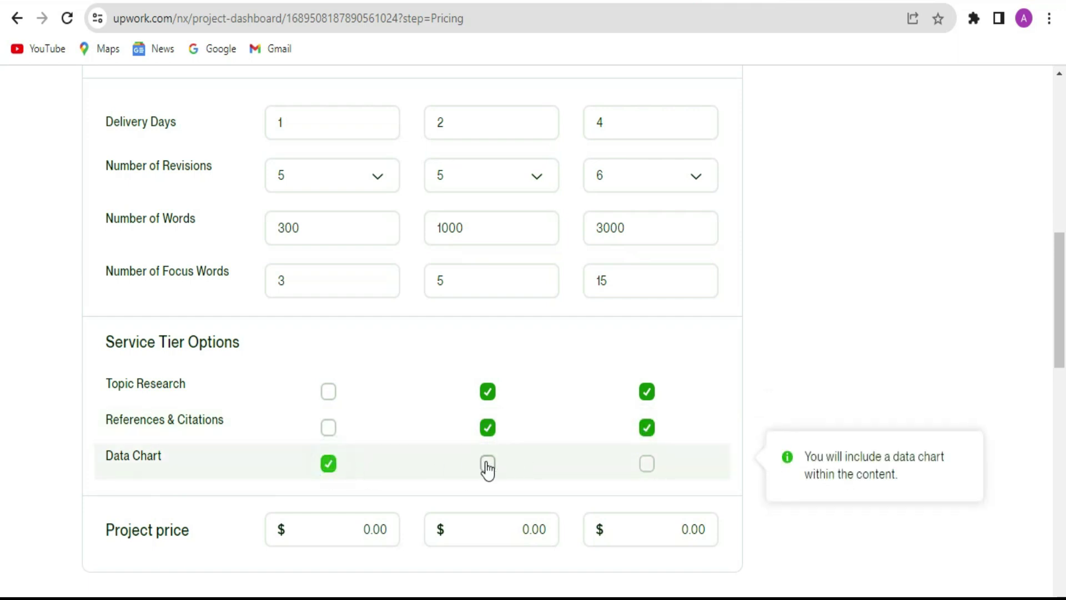
pyautogui.click(647, 464)
# Set the project price to $10 for Starter, $30 for Standard and $70 for Advanced.
pyautogui.scroll(-3, 511, 447)
pyautogui.click(364, 356)
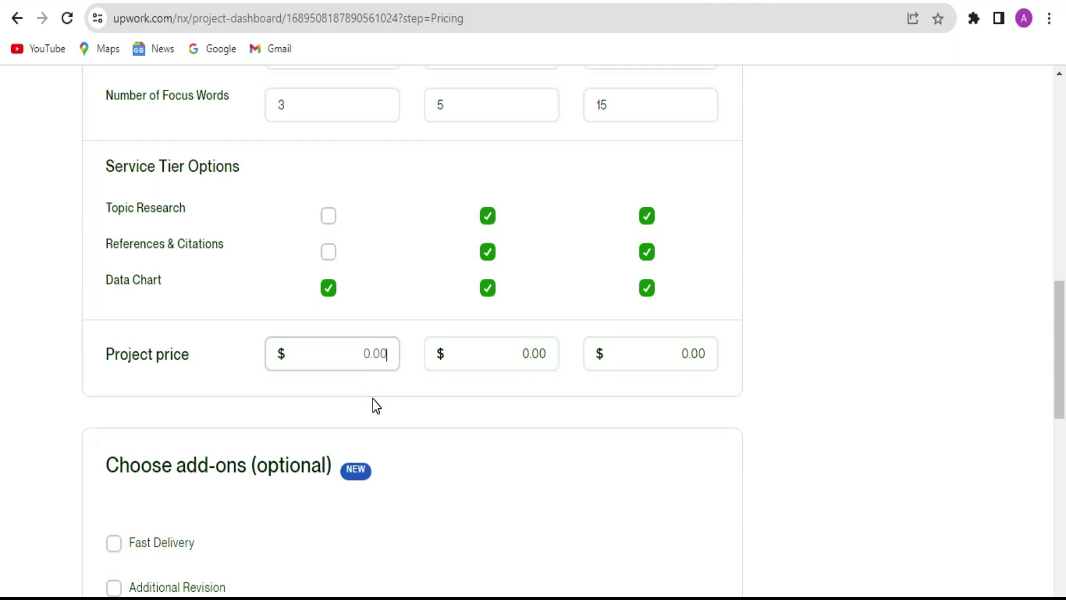
pyautogui.write('10')
pyautogui.click(469, 359)
pyautogui.write('20')
pyautogui.press('BackSpace')
pyautogui.press('BackSpace')
pyautogui.write('30')
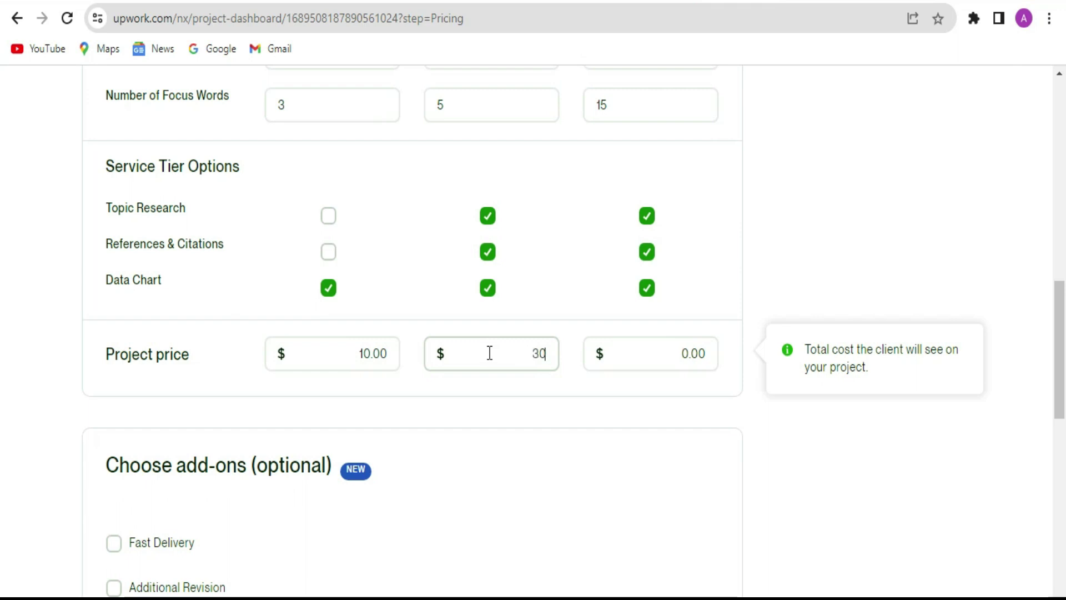
pyautogui.click(694, 354)
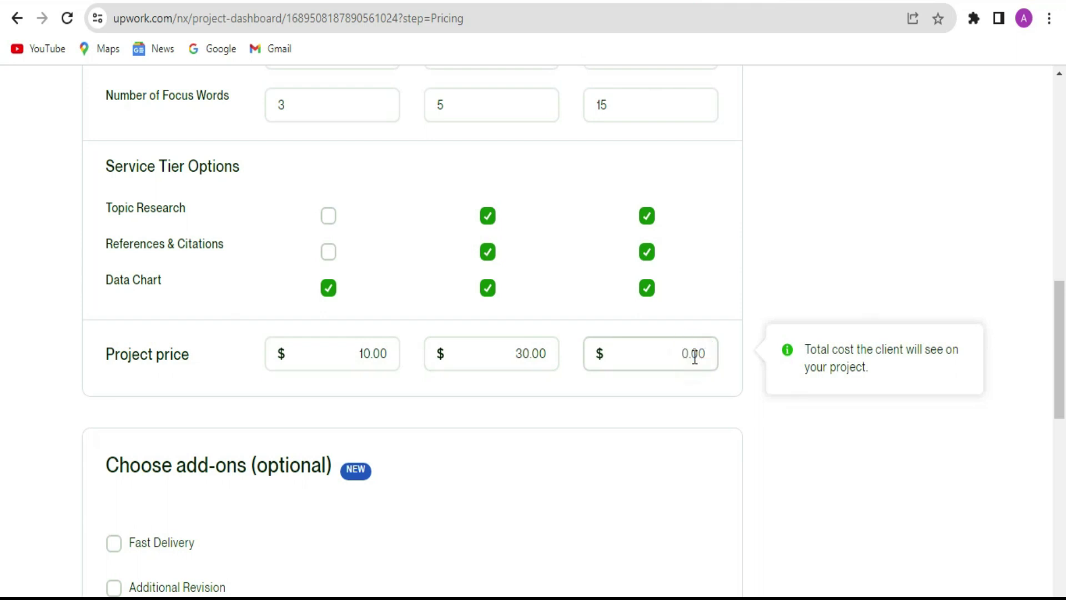
pyautogui.write('70')
pyautogui.click(355, 261)
pyautogui.scroll(-3, 354, 262)
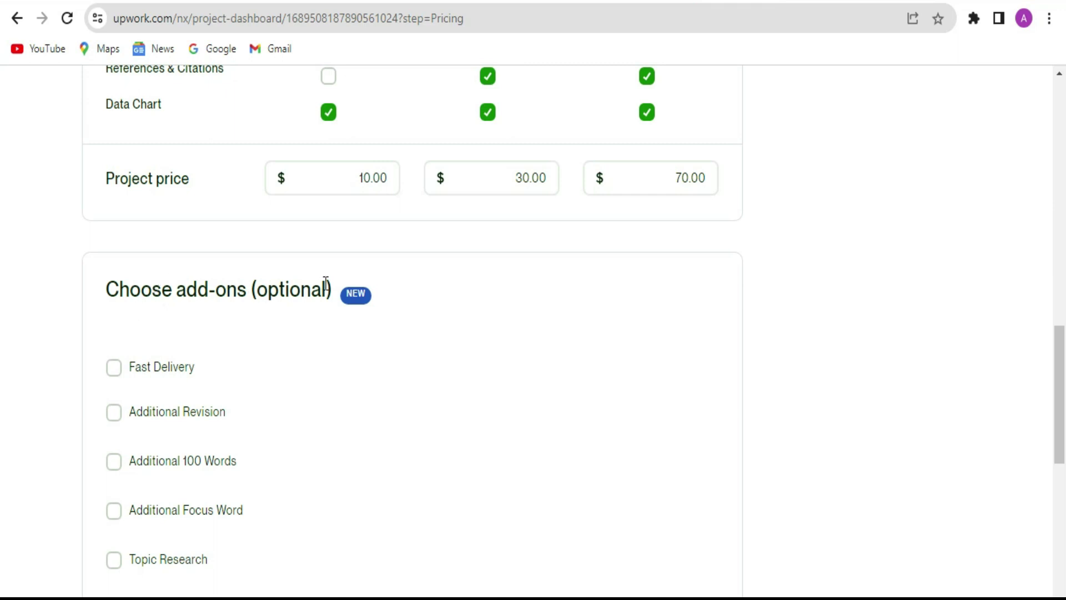
pyautogui.click(115, 369)
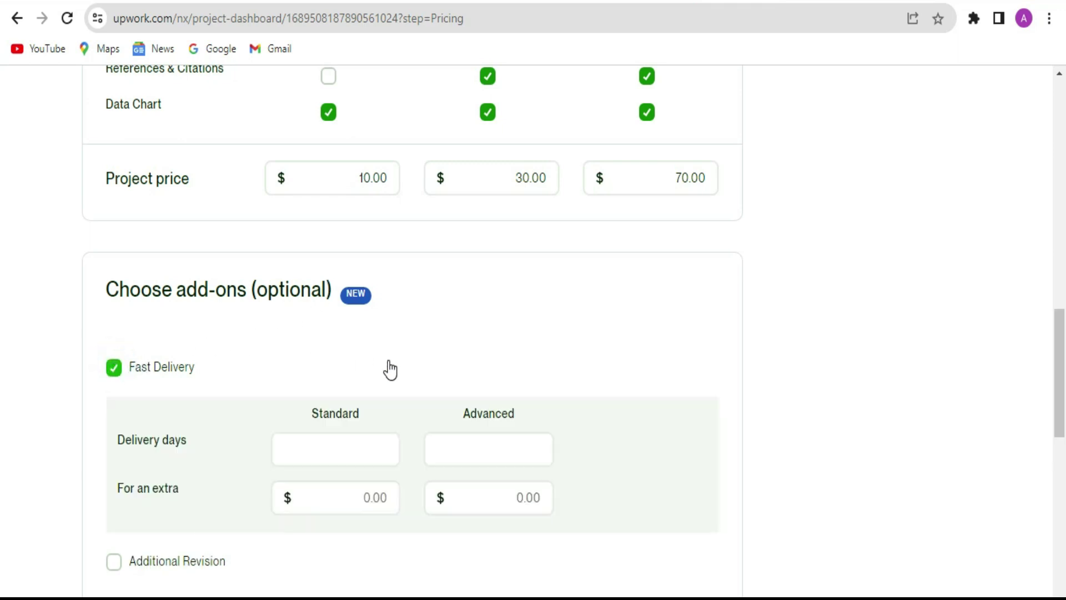
pyautogui.scroll(-2, 388, 378)
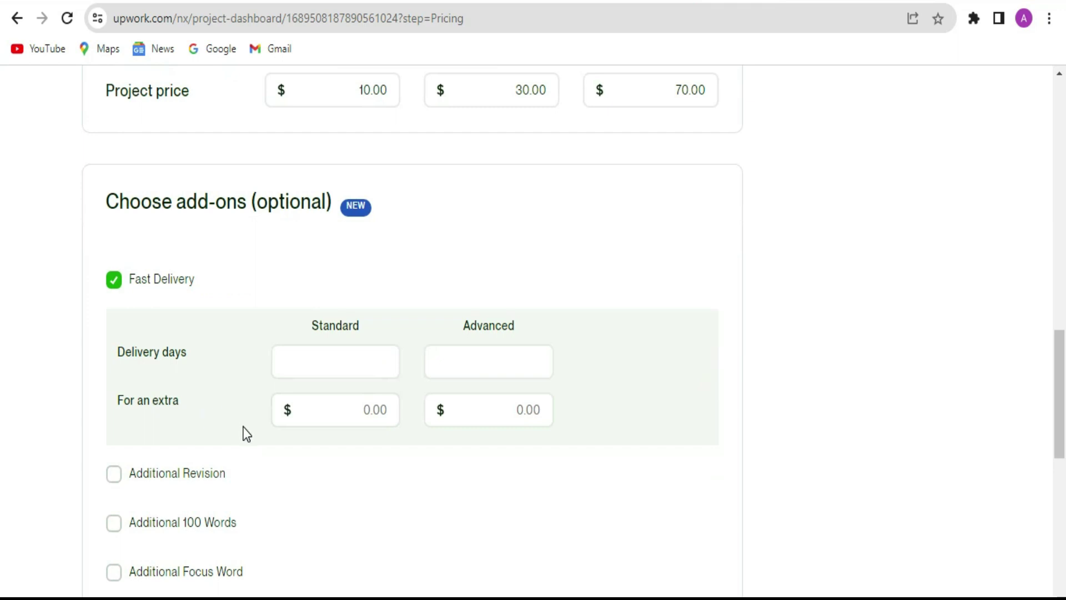
pyautogui.click(115, 282)
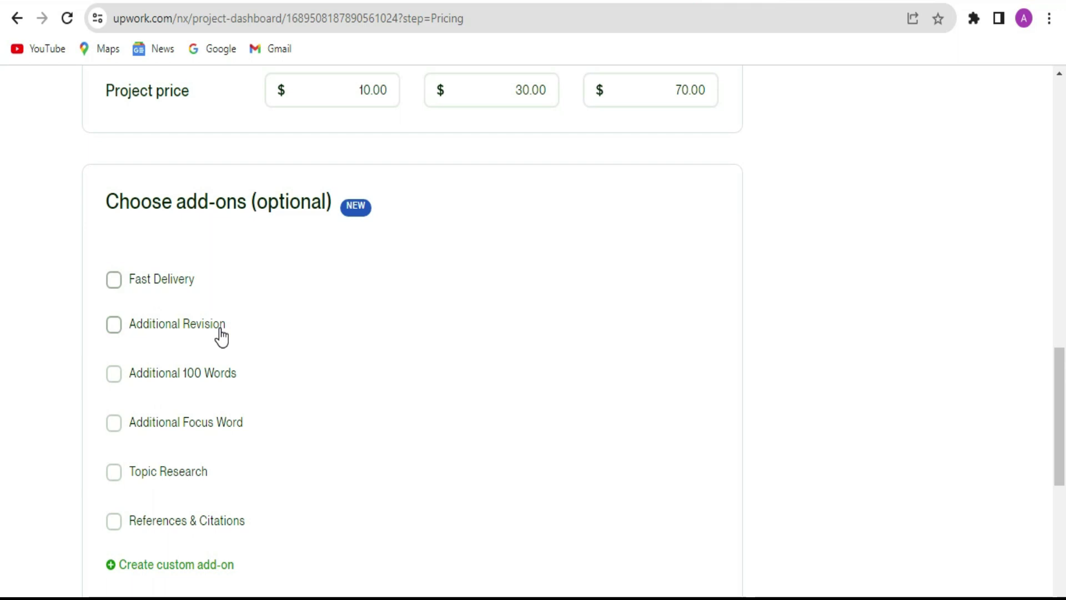
pyautogui.scroll(4, 447, 382)
pyautogui.scroll(9, 450, 390)
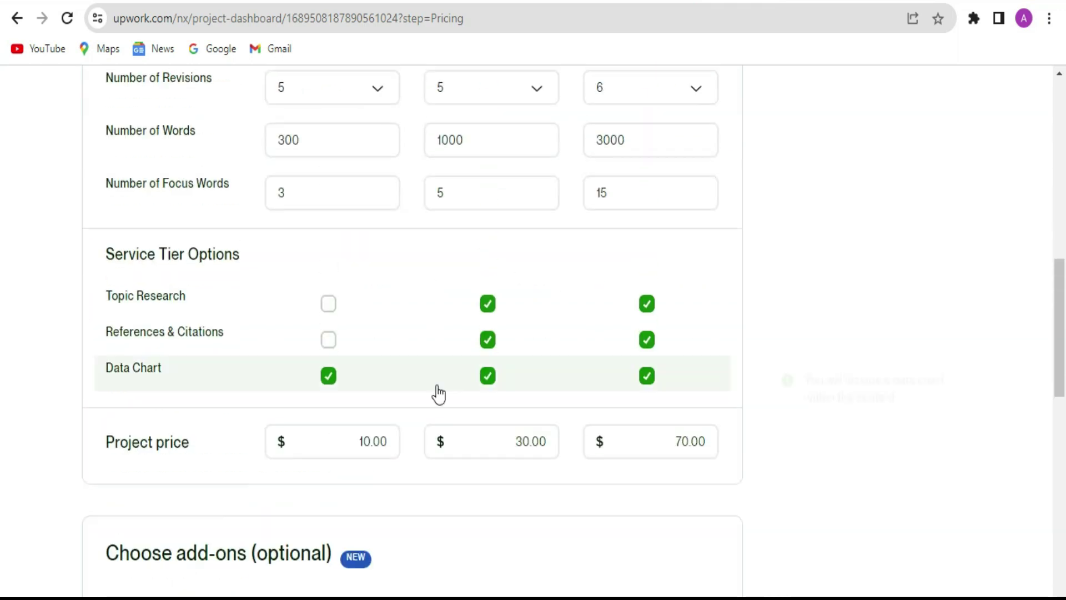
pyautogui.scroll(-3, 369, 286)
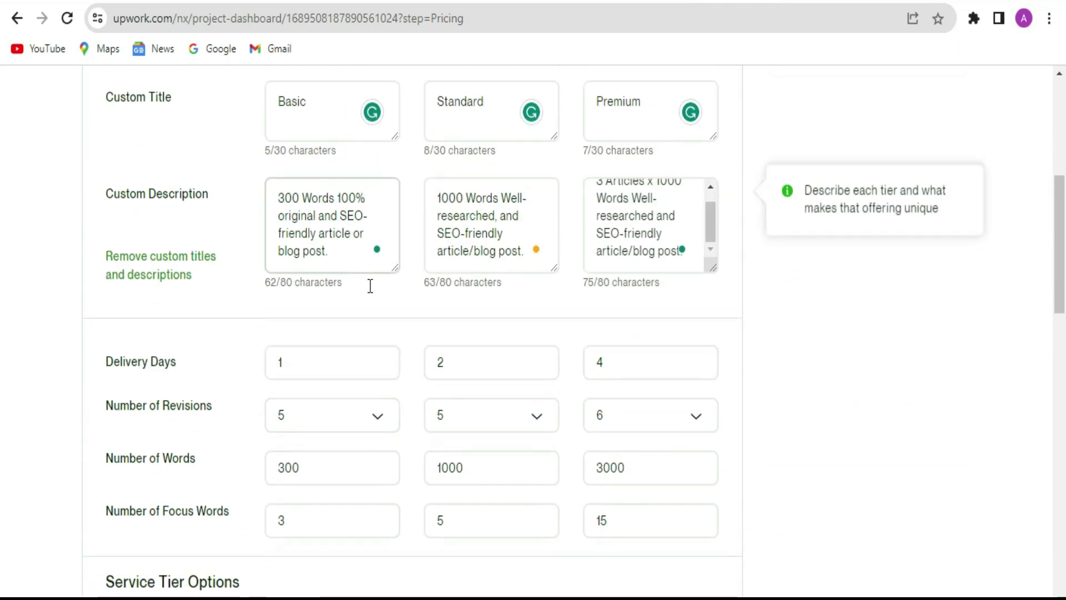
pyautogui.scroll(2, 357, 300)
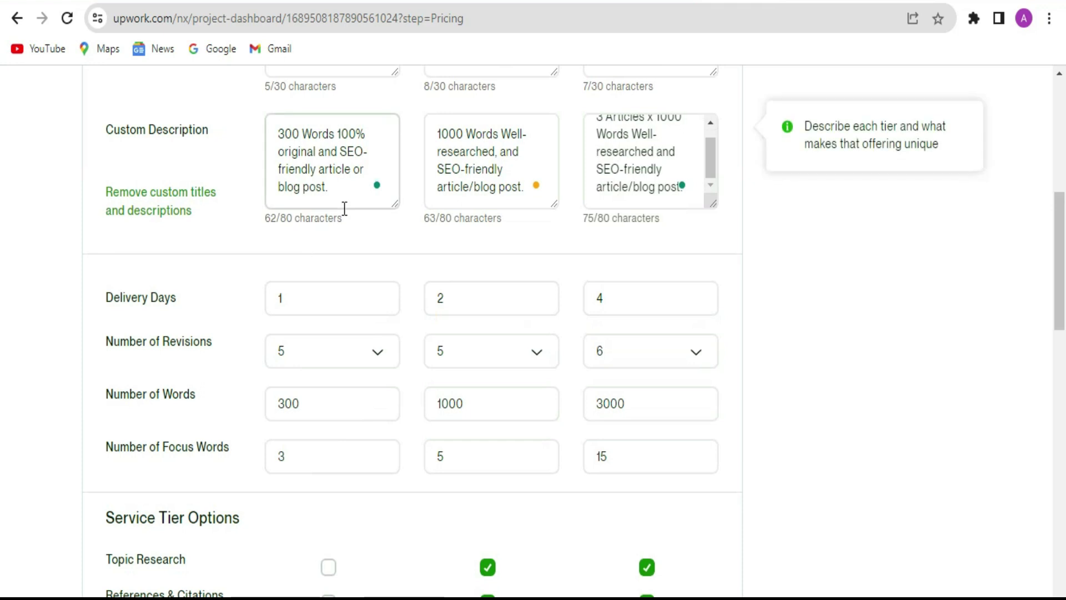
pyautogui.scroll(-18, 344, 208)
pyautogui.scroll(5, 306, 261)
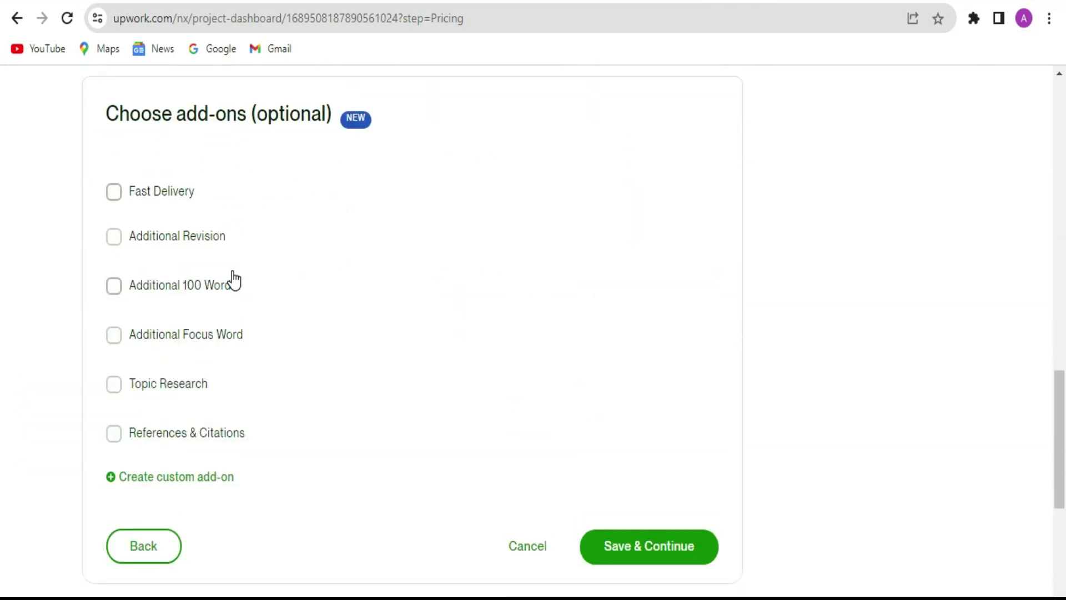
pyautogui.click(114, 238)
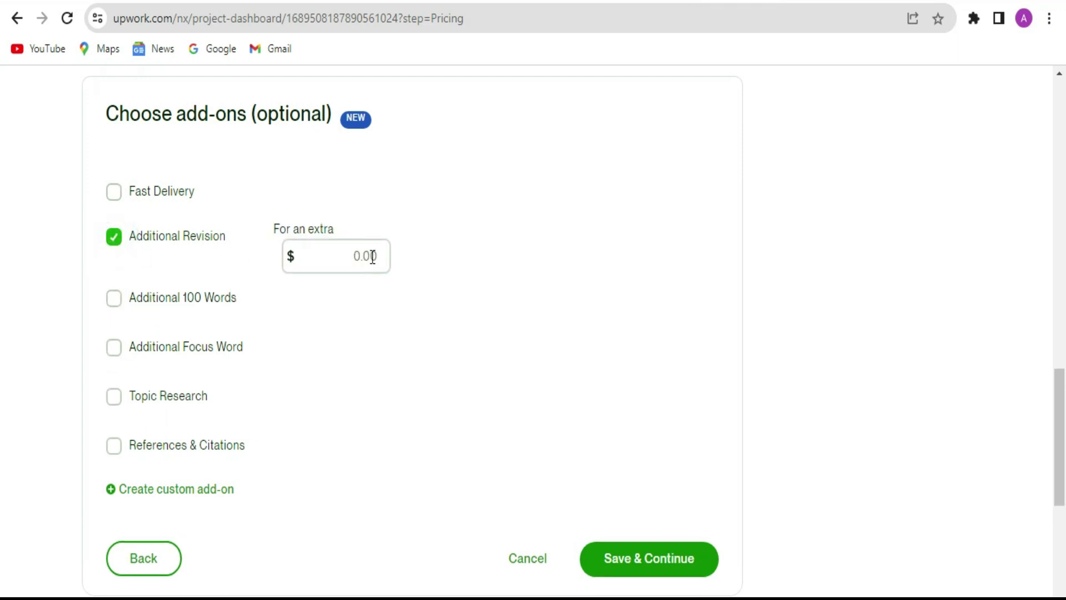
pyautogui.click(113, 237)
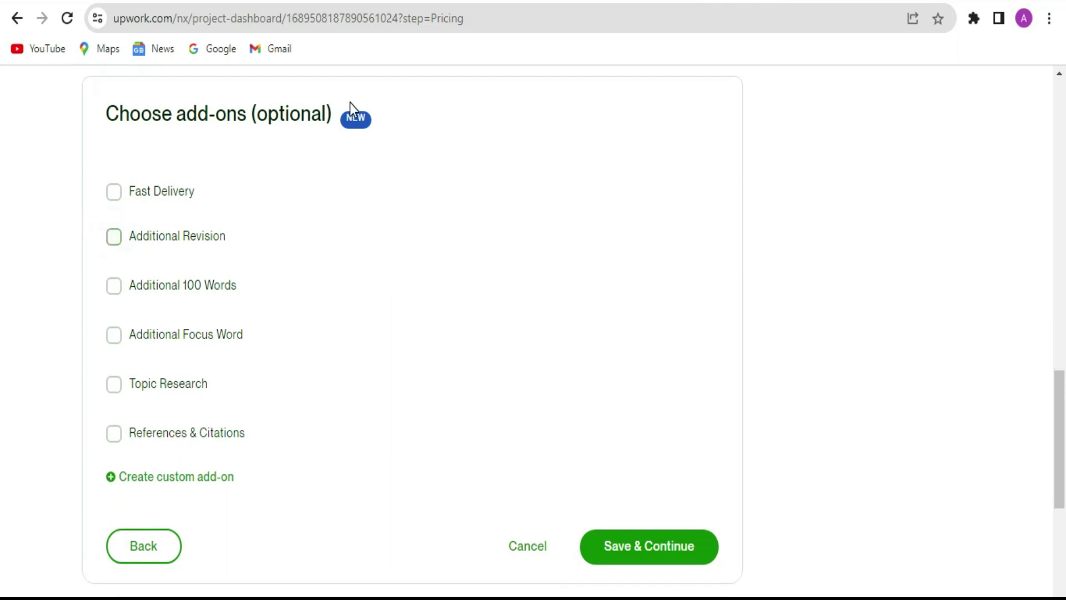
# Save the pricing without any add-ons and continue to the project gallery's image upload section.
pyautogui.scroll(-5, 519, 264)
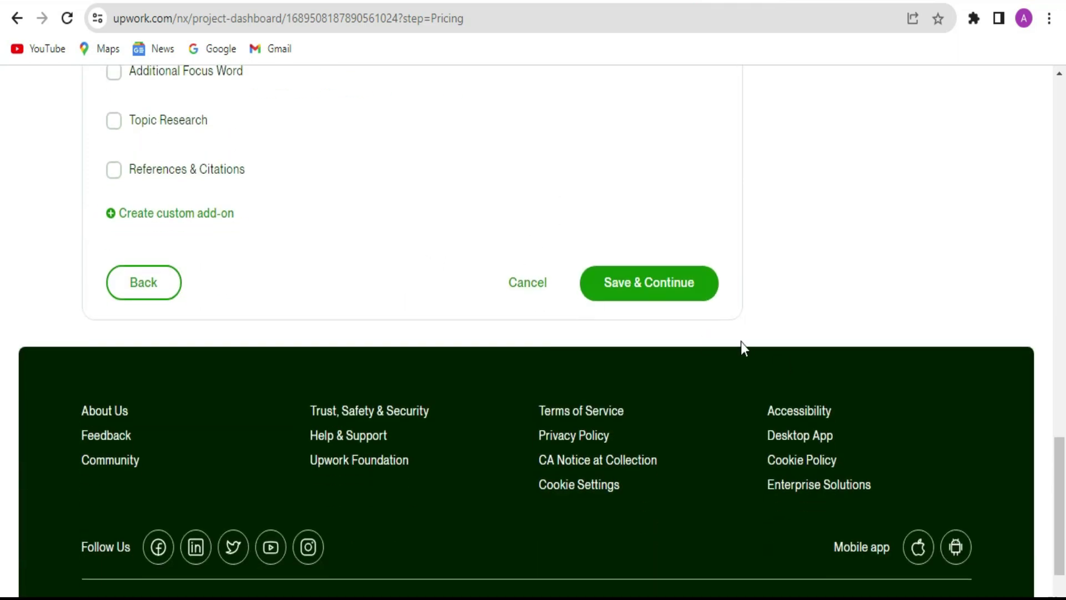
pyautogui.click(680, 283)
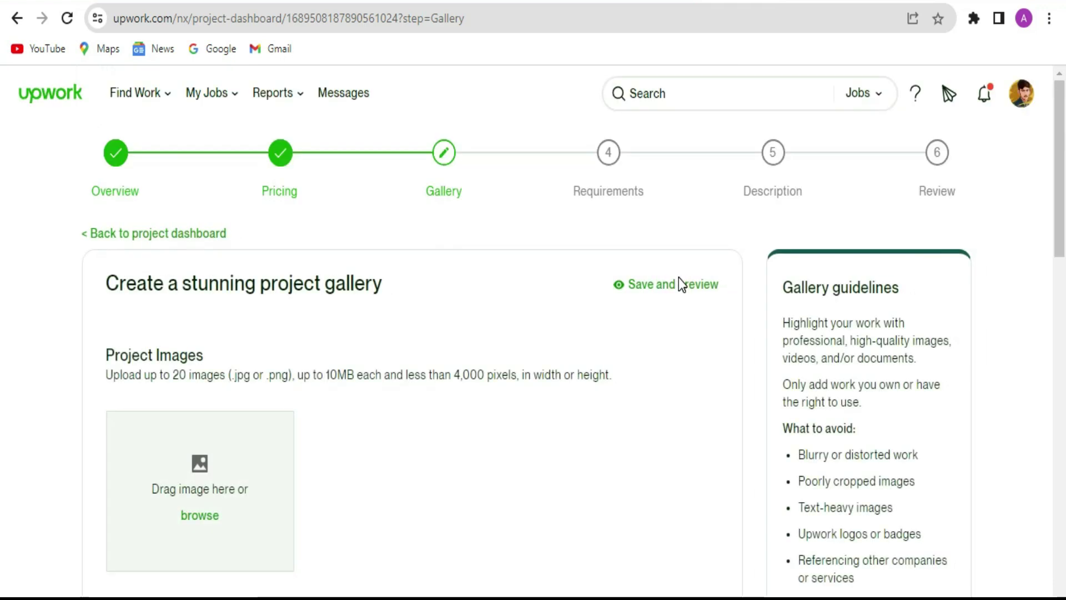
pyautogui.scroll(-3, 494, 386)
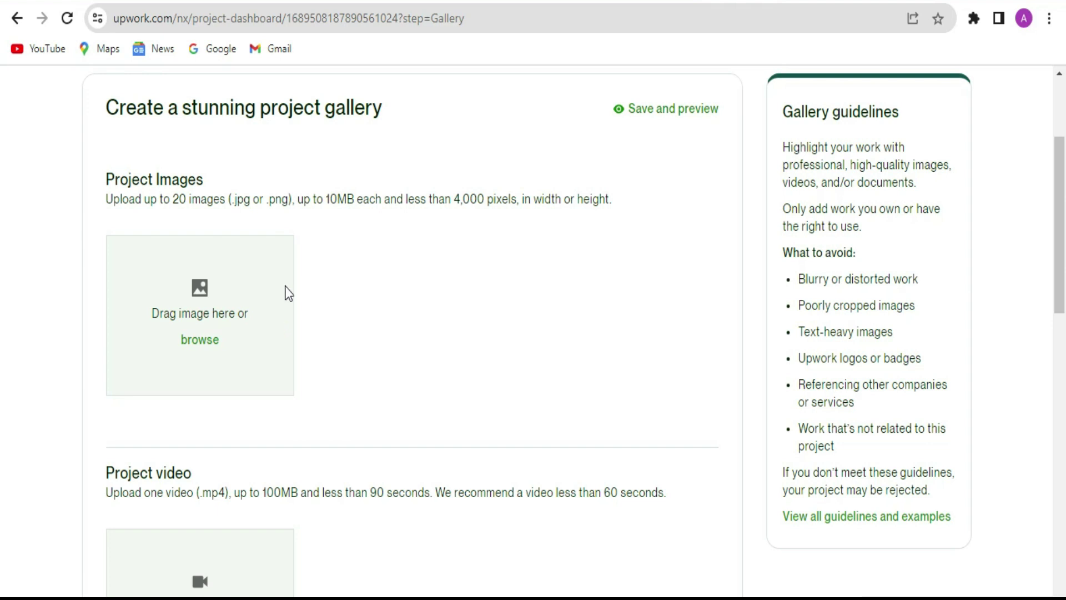
# Try to upload the up2 image, found by searching the Youtube folder for "up", as a project image.
pyautogui.click(205, 341)
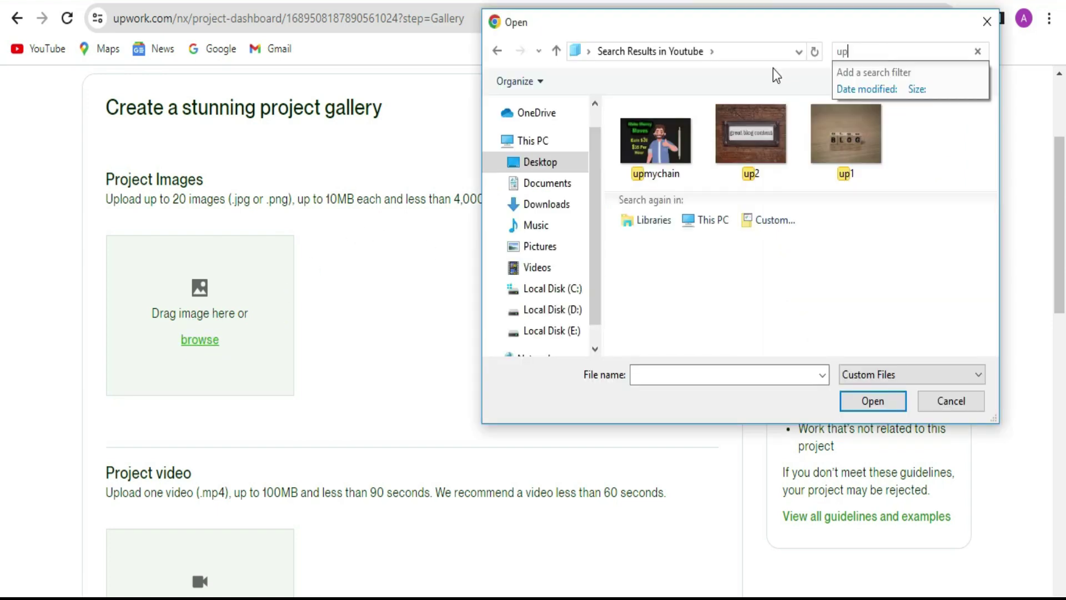
pyautogui.click(755, 144)
pyautogui.click(868, 399)
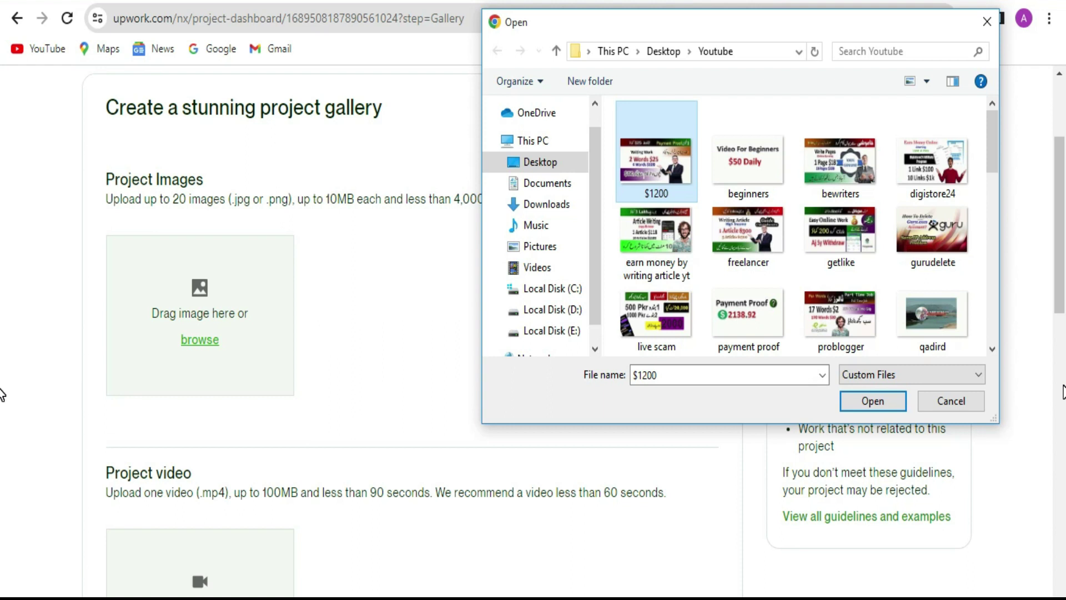
pyautogui.click(882, 403)
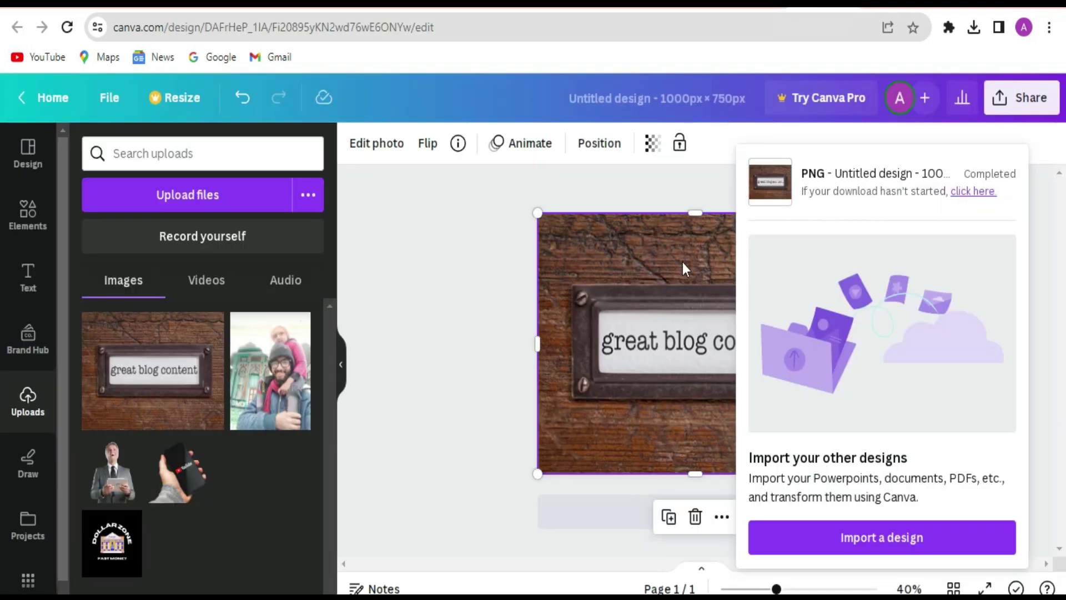
pyautogui.click(410, 237)
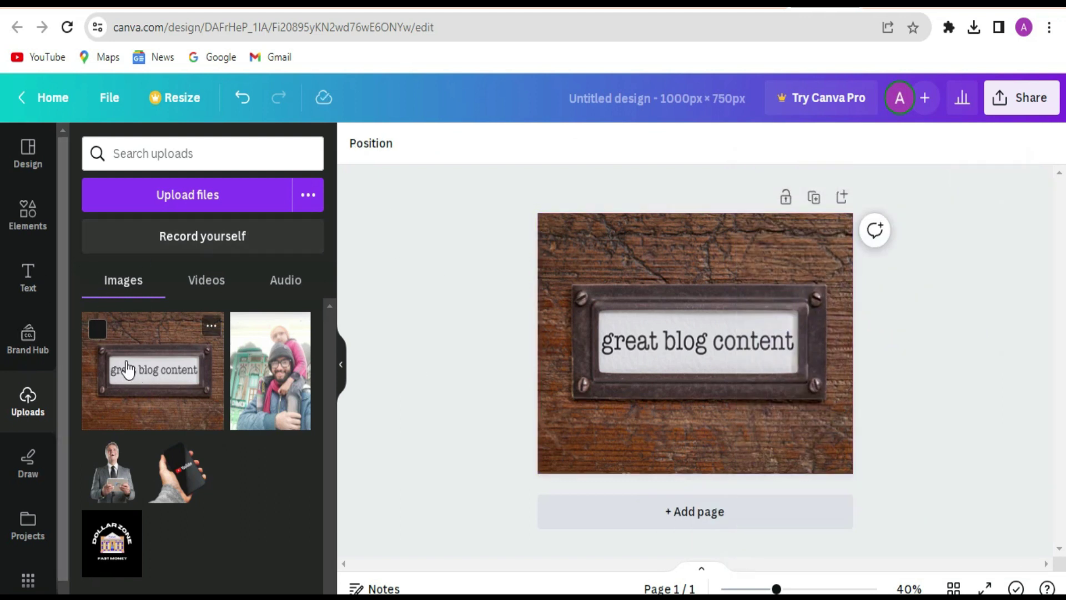
pyautogui.click(205, 194)
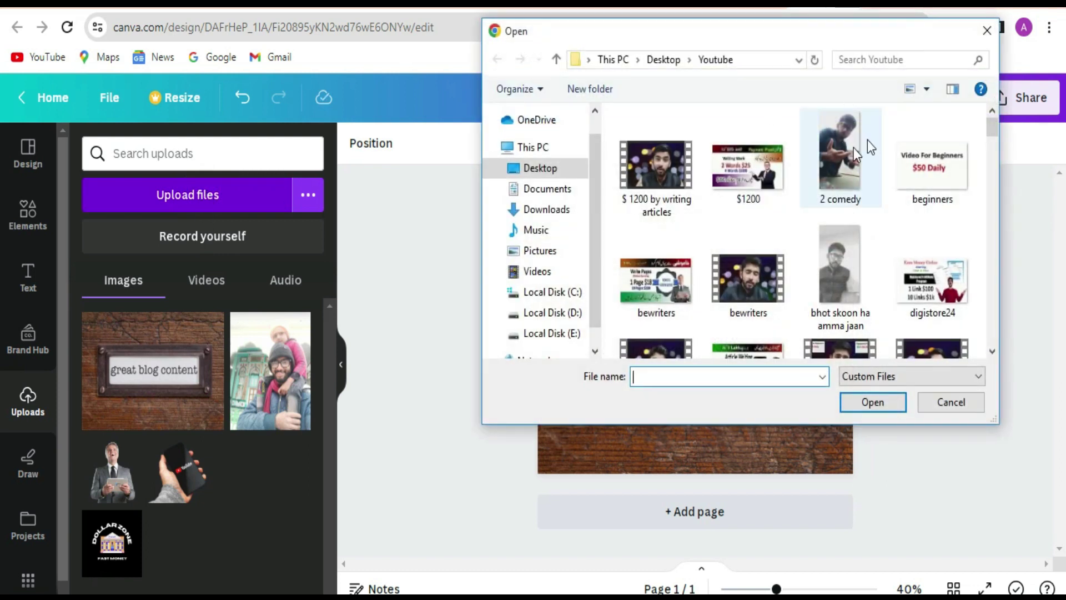
pyautogui.click(987, 30)
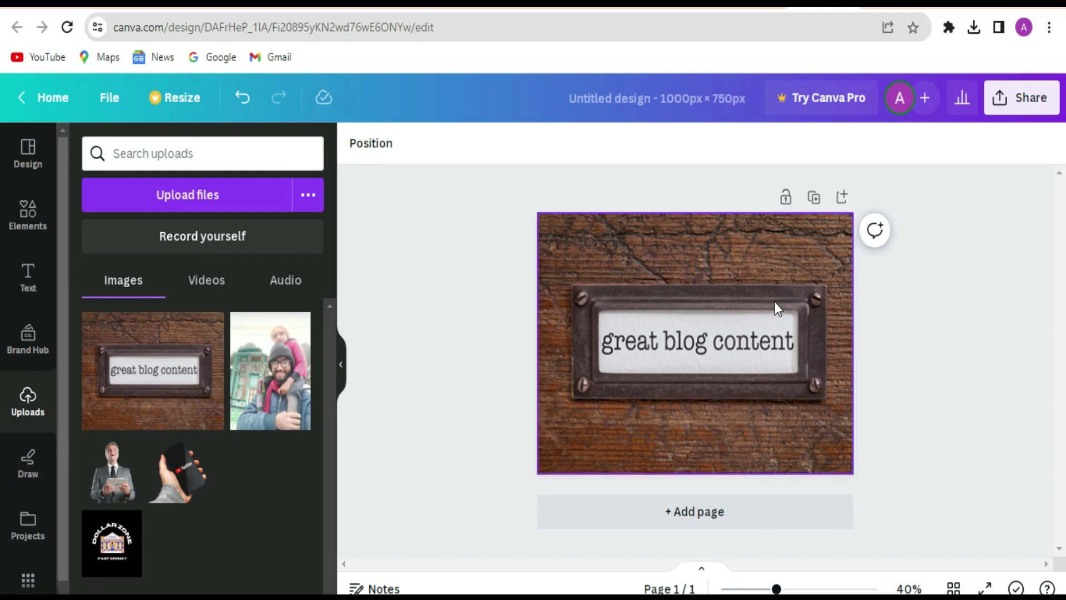
pyautogui.click(1021, 100)
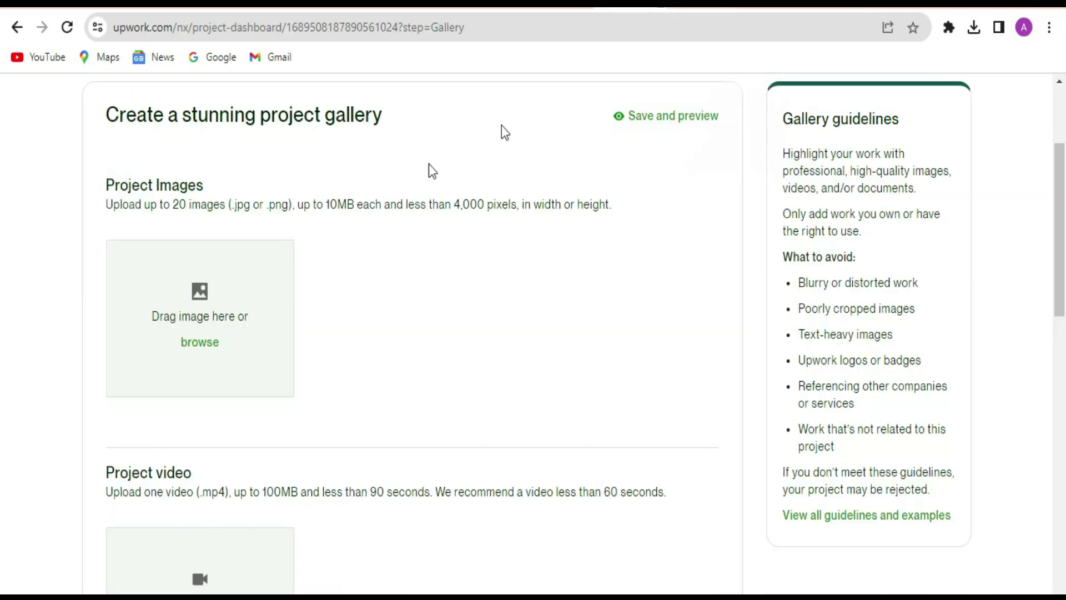
# Back in Upwork, upload the "Untitled design" image from the Desktop folder to the project images, keeping the default crop.
pyautogui.click(201, 346)
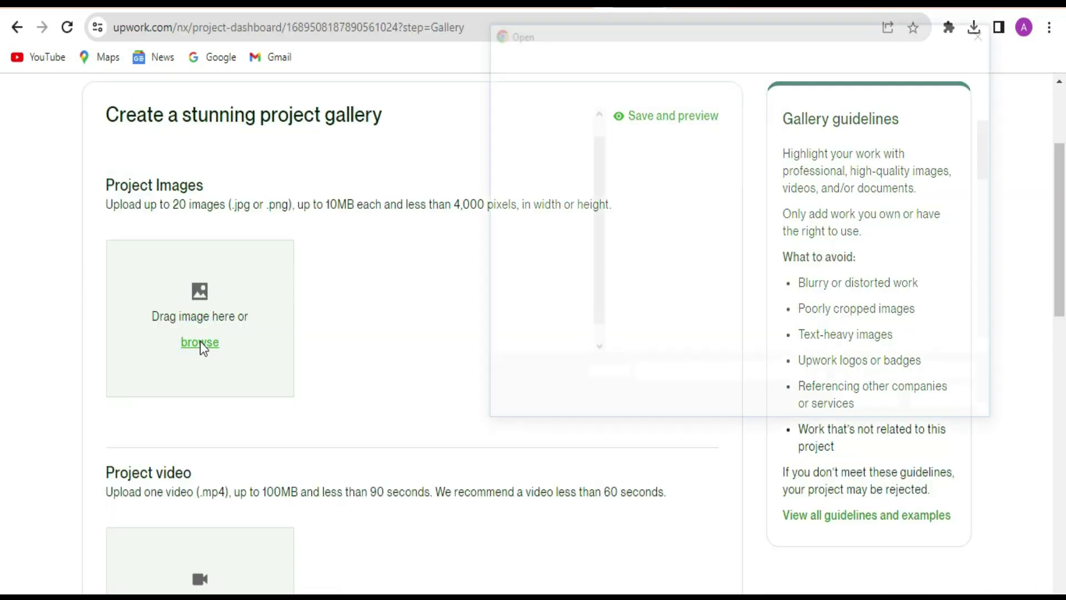
pyautogui.click(540, 170)
pyautogui.scroll(-3, 866, 168)
pyautogui.scroll(3, 873, 178)
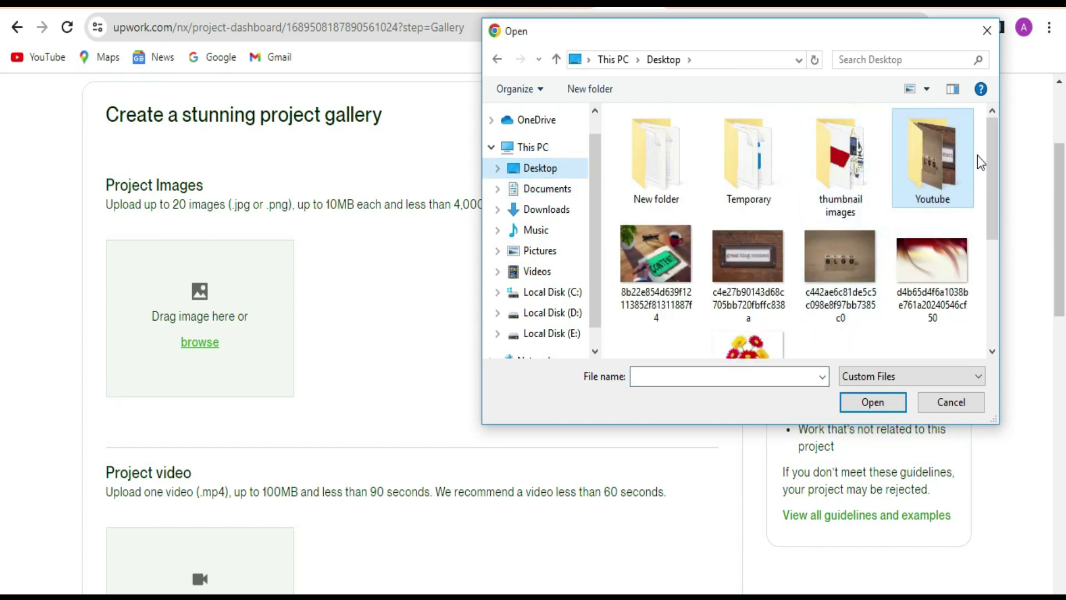
pyautogui.moveTo(992, 159); pyautogui.dragTo(998, 335)
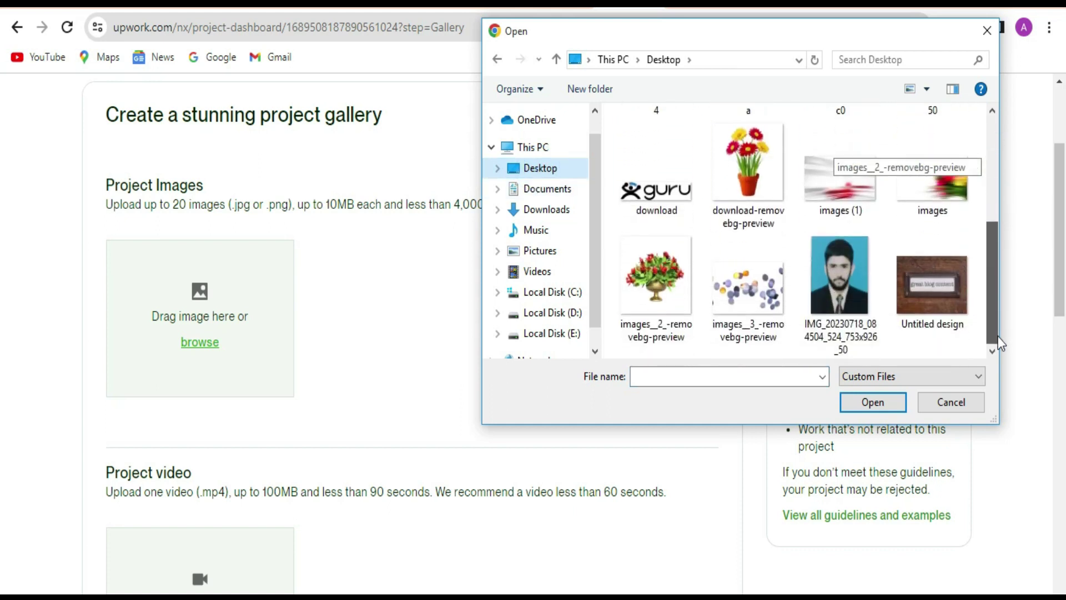
pyautogui.click(938, 282)
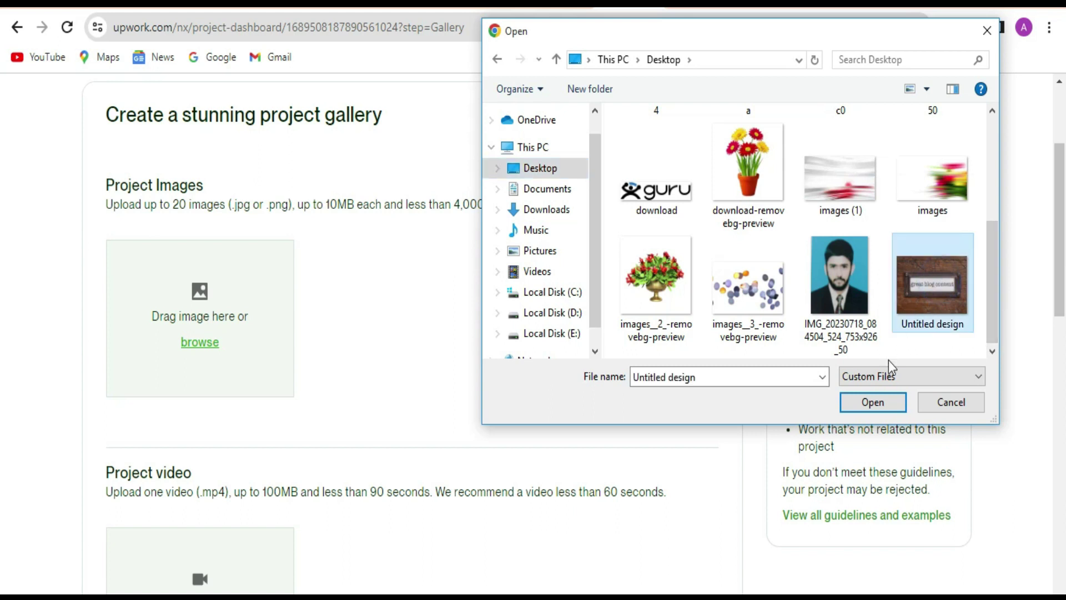
pyautogui.click(883, 410)
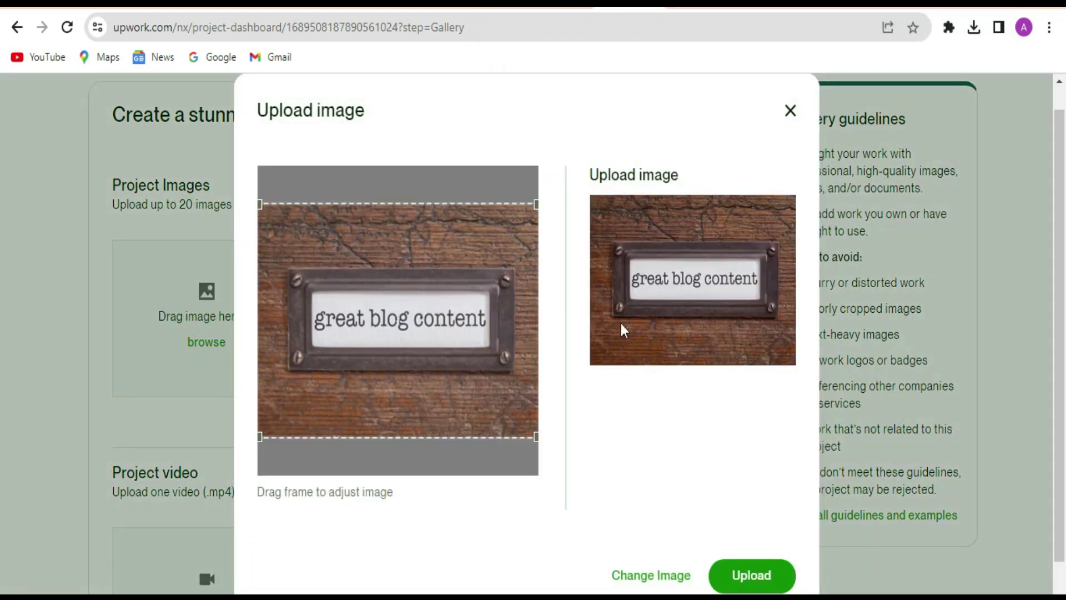
pyautogui.click(765, 577)
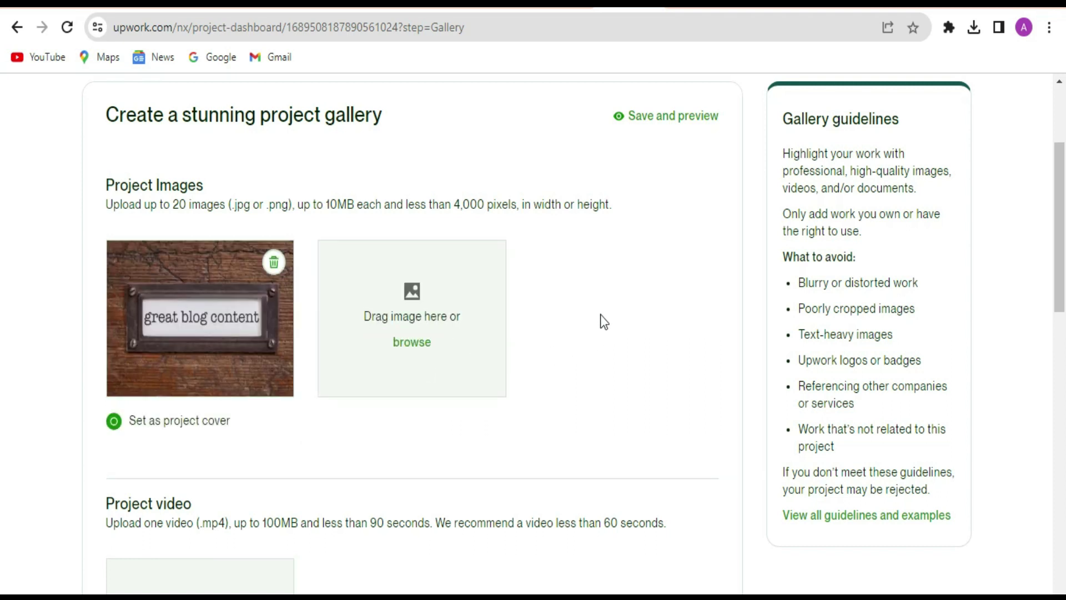
# Skip the project video and sample documents and continue from the gallery to the client requirements.
pyautogui.scroll(-8, 767, 261)
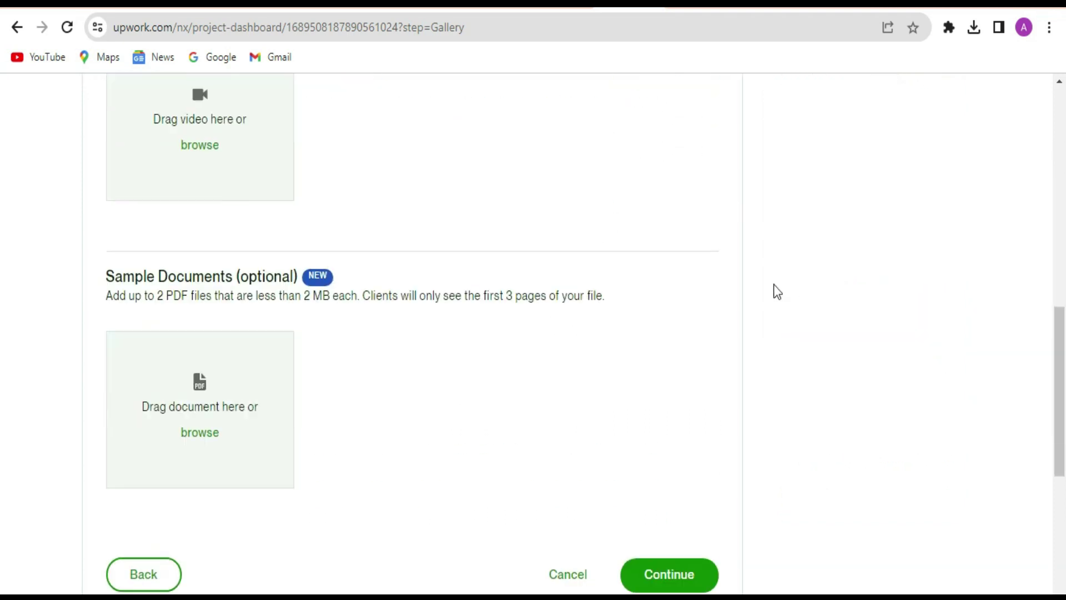
pyautogui.scroll(-6, 775, 293)
pyautogui.scroll(3, 667, 266)
pyautogui.click(682, 384)
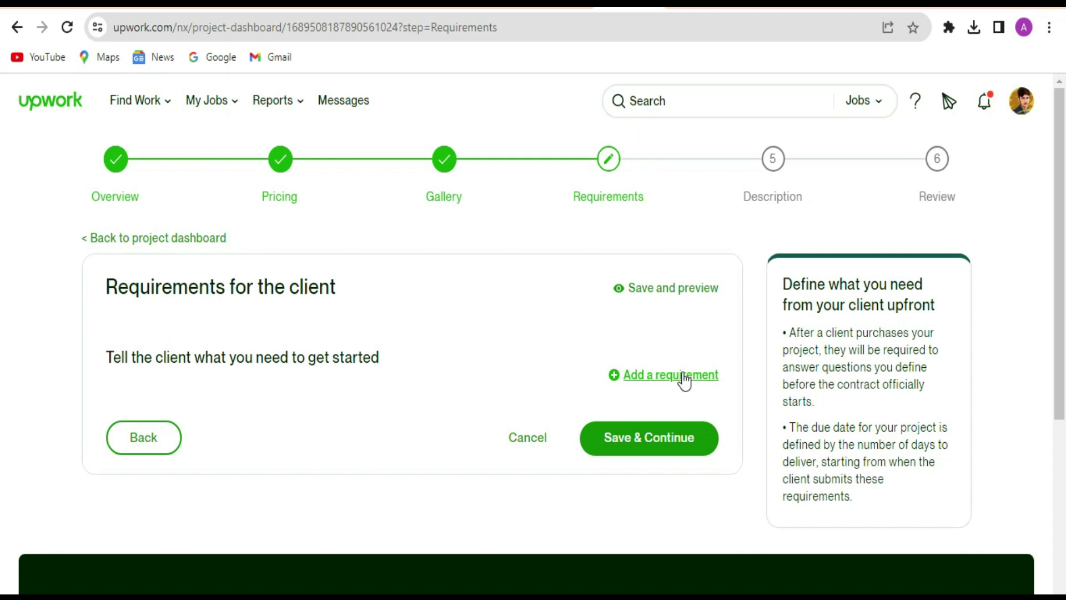
# Add the free-text client requirement "Give me 3 main keywords", then save and continue to the project description.
pyautogui.click(662, 377)
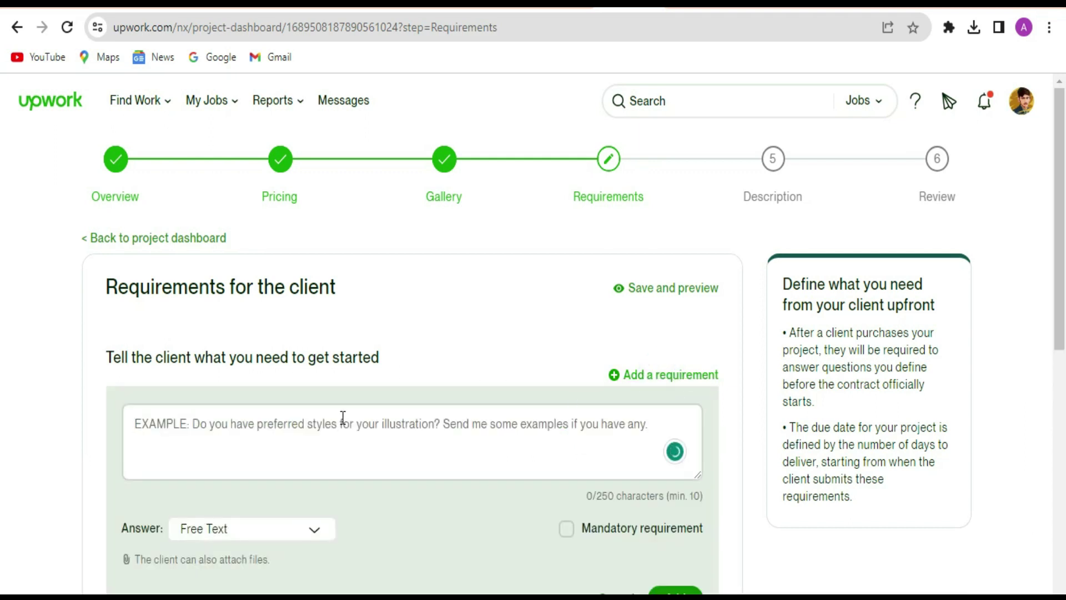
pyautogui.write('Give me')
pyautogui.press('Return')
pyautogui.write('3')
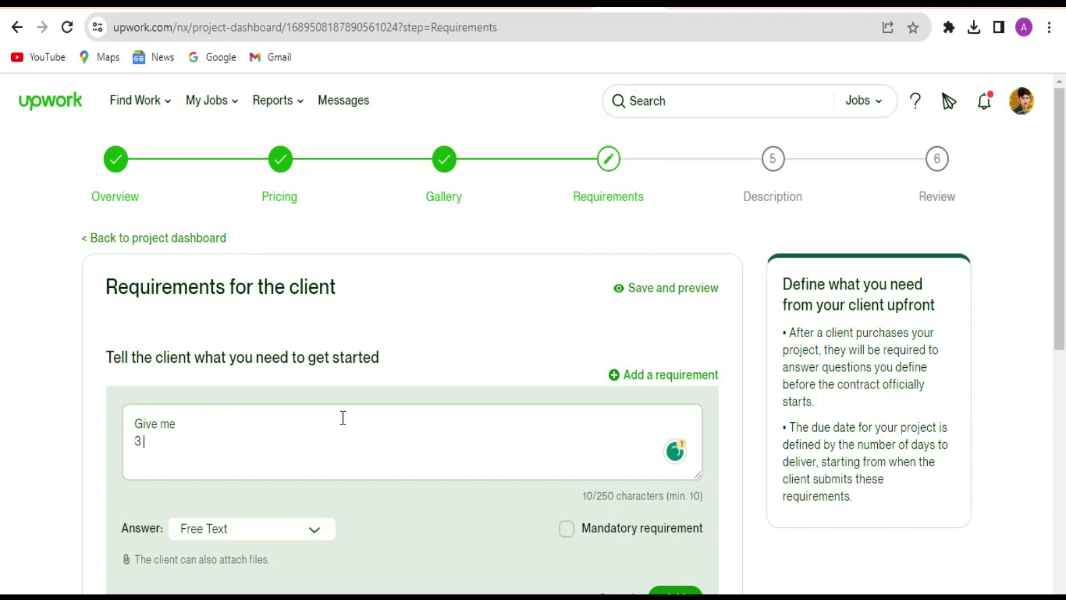
pyautogui.write(' main keywords')
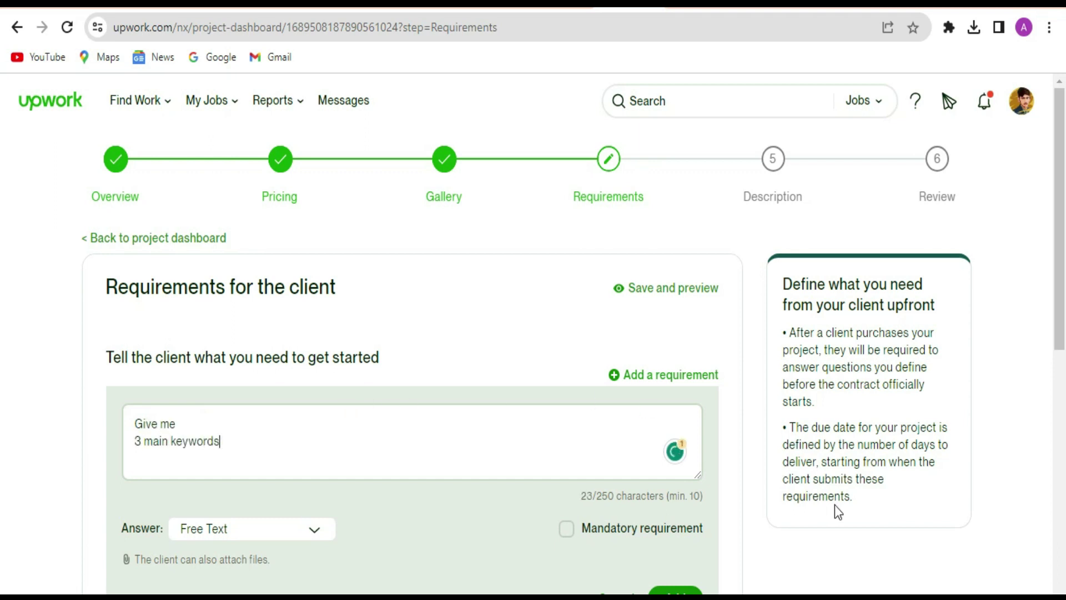
pyautogui.scroll(-3, 833, 505)
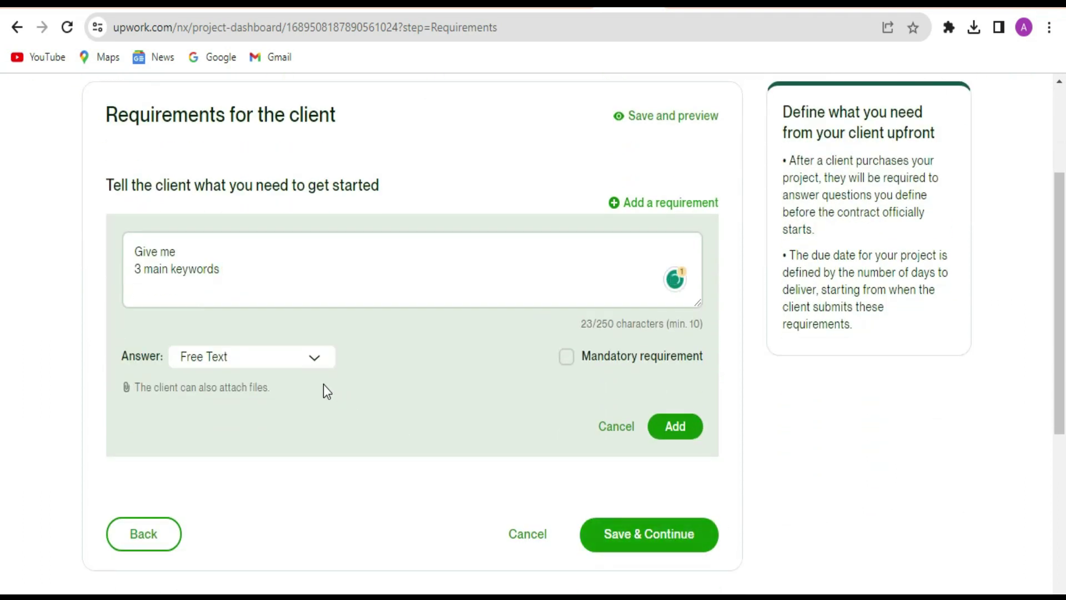
pyautogui.click(674, 427)
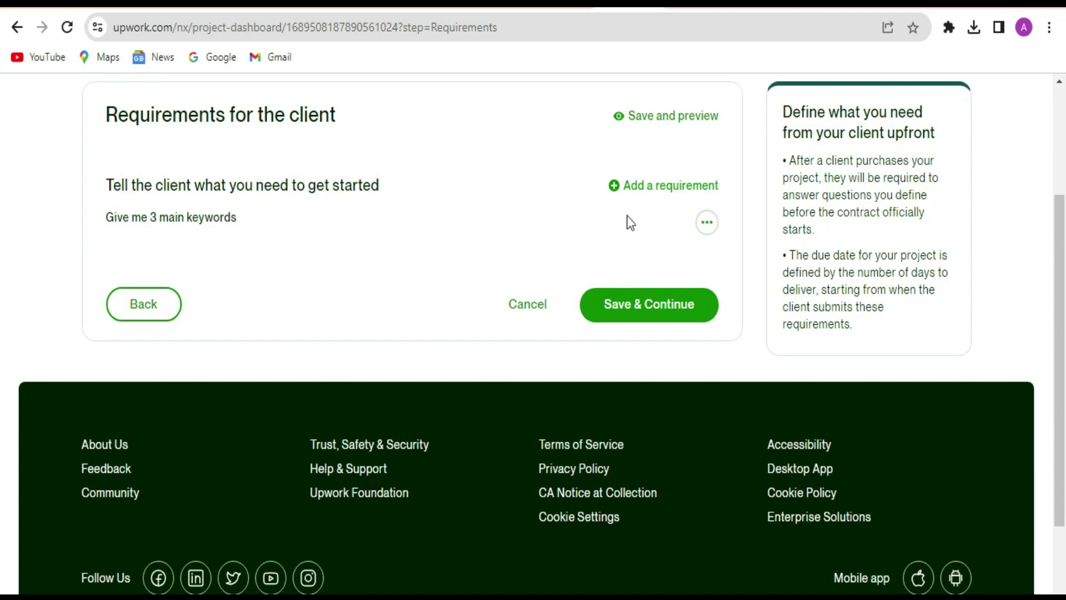
pyautogui.click(643, 305)
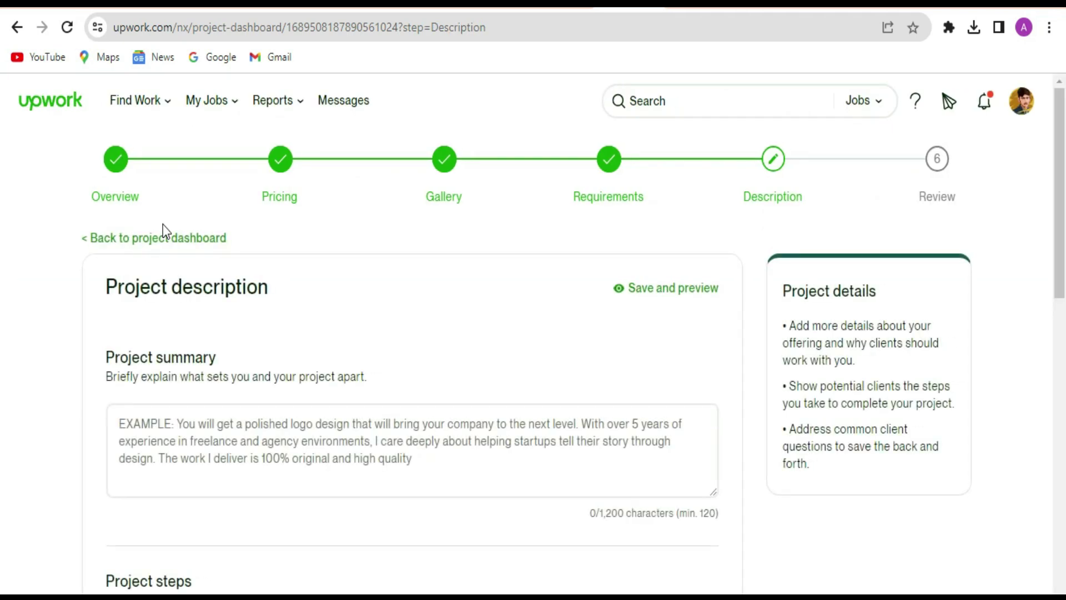
# Paste the prepared text about the experienced SEO article writer's niches and research into the project summary and review it.
pyautogui.scroll(-2, 140, 394)
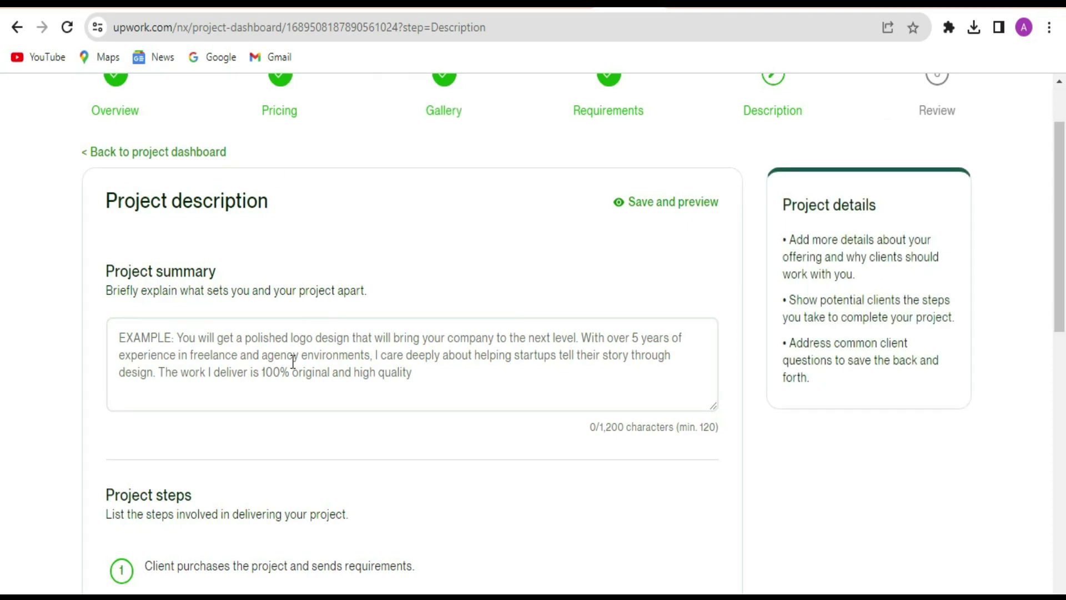
pyautogui.moveTo(221, 357)
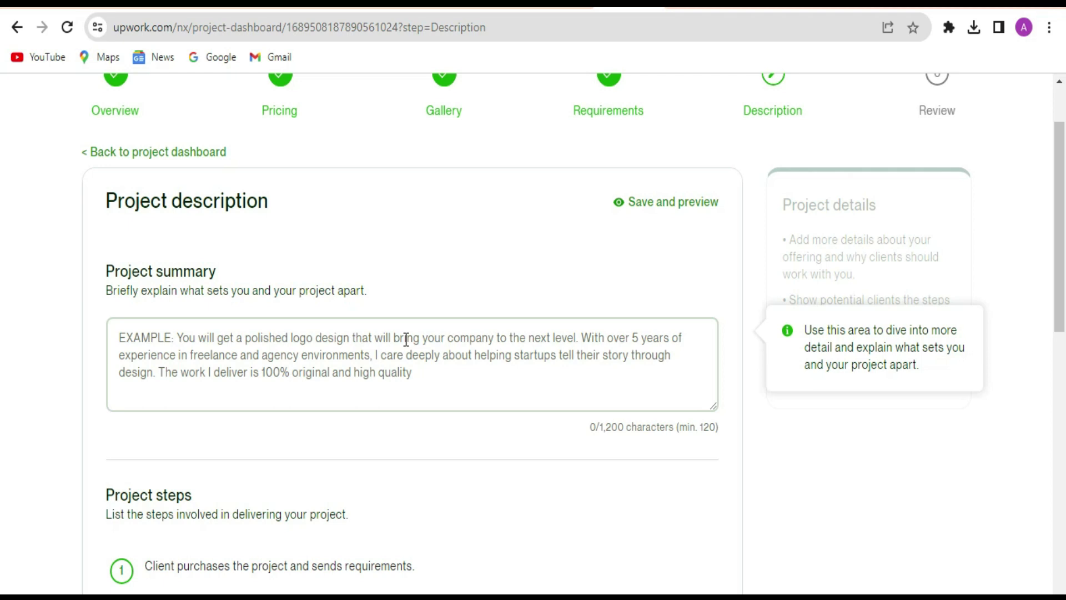
pyautogui.click(258, 338)
pyautogui.hotkey('ctrl', 'v')
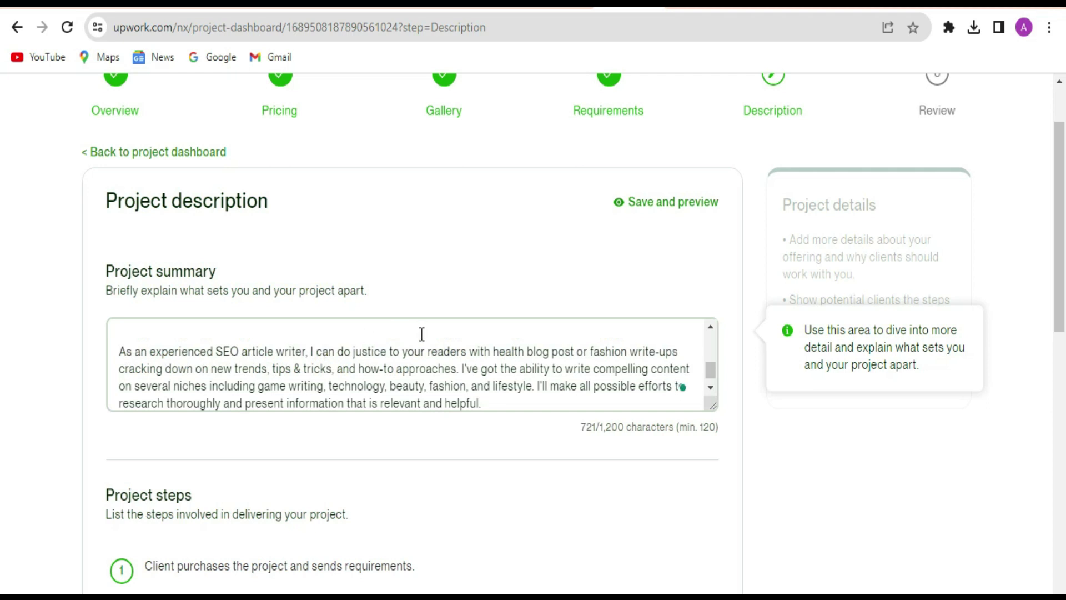
pyautogui.scroll(5, 467, 353)
pyautogui.scroll(-6, 477, 358)
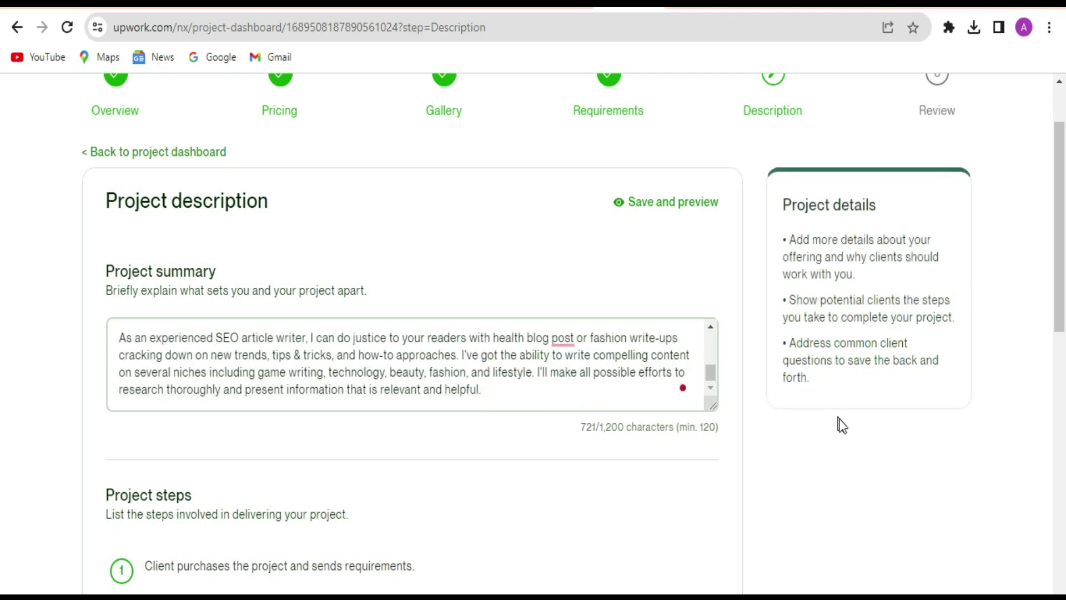
# Review the project steps and FAQ sections, and try to save the description without adding a step or question.
pyautogui.scroll(-5, 843, 425)
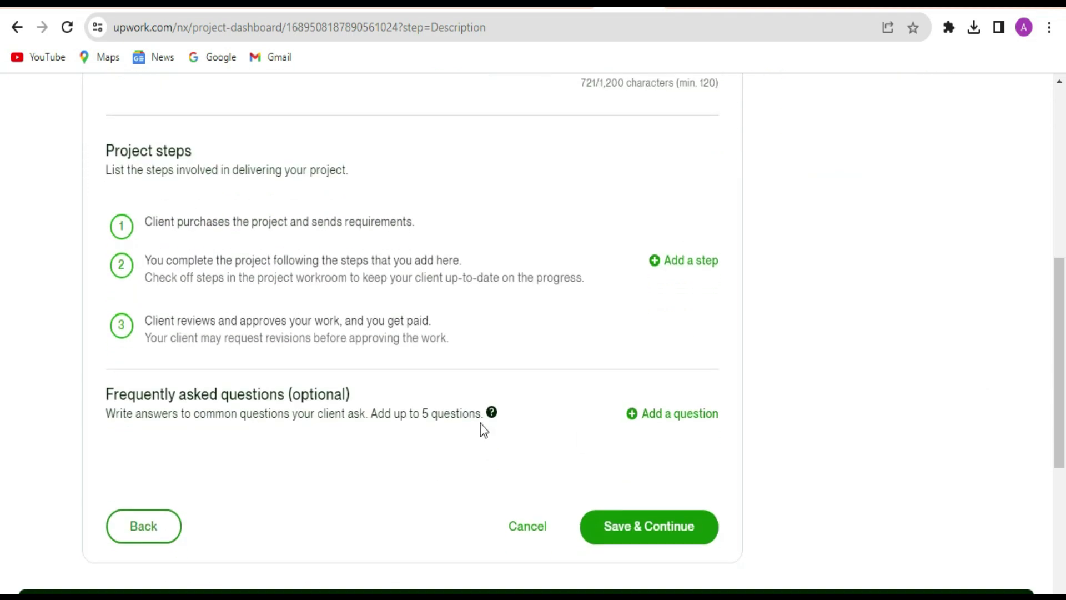
pyautogui.moveTo(480, 423)
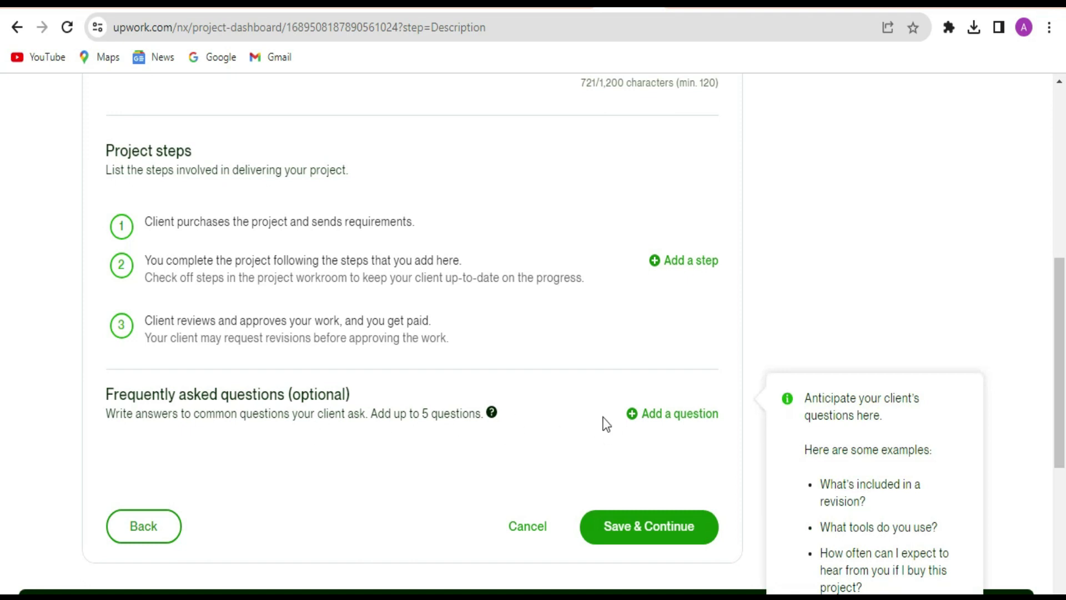
pyautogui.scroll(2, 15, 248)
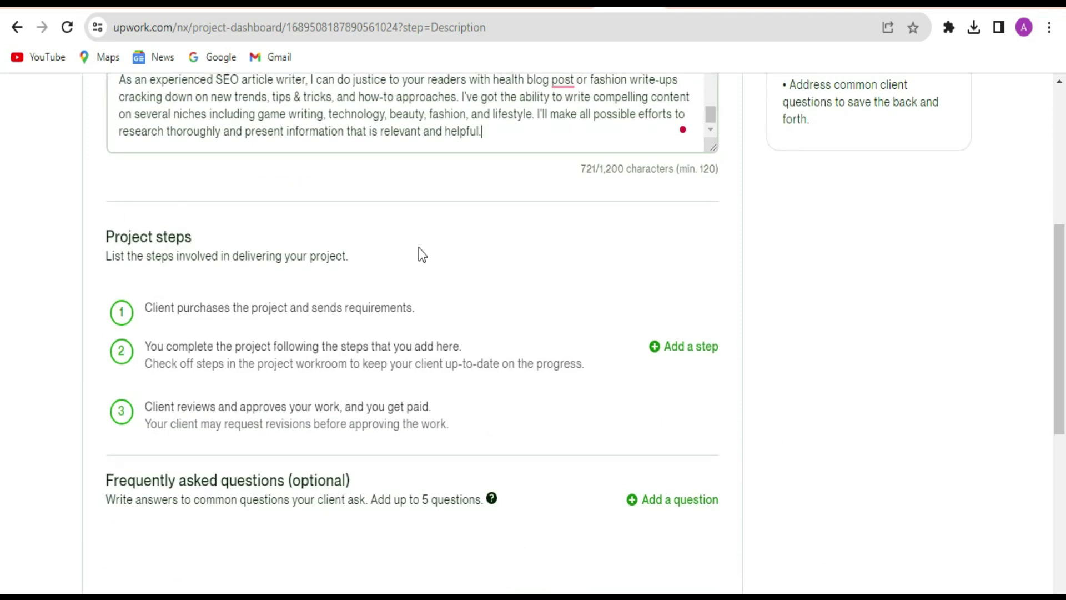
pyautogui.scroll(-3, 691, 372)
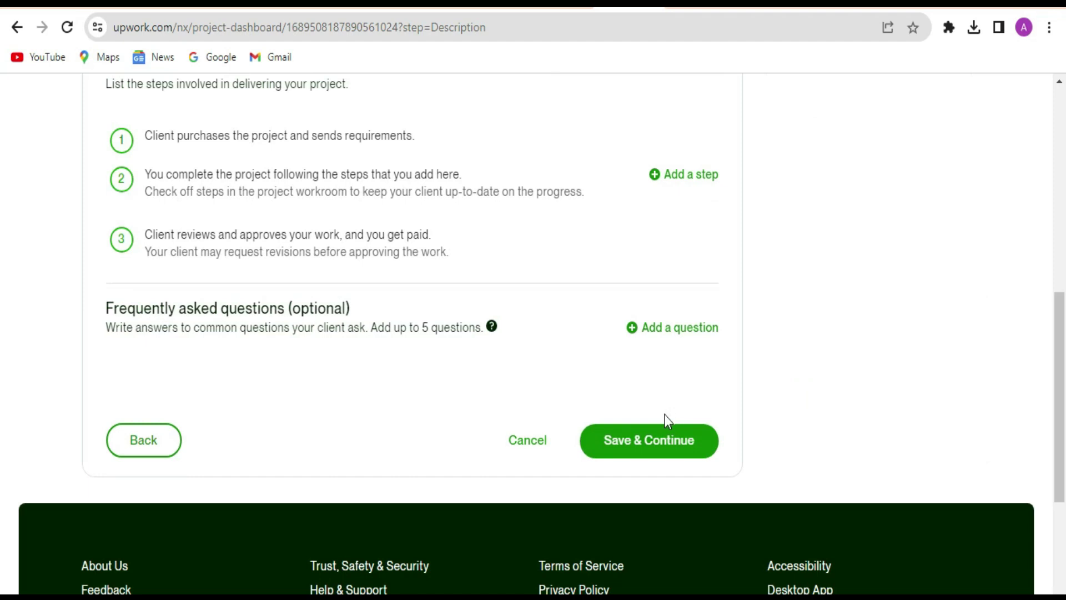
pyautogui.scroll(8, 628, 375)
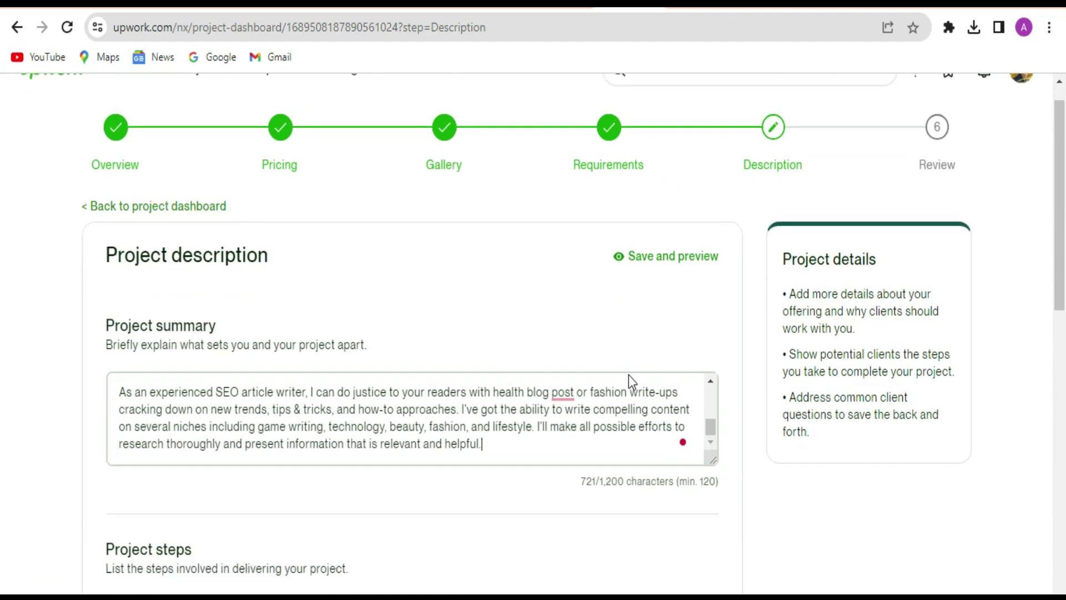
pyautogui.scroll(-5, 629, 375)
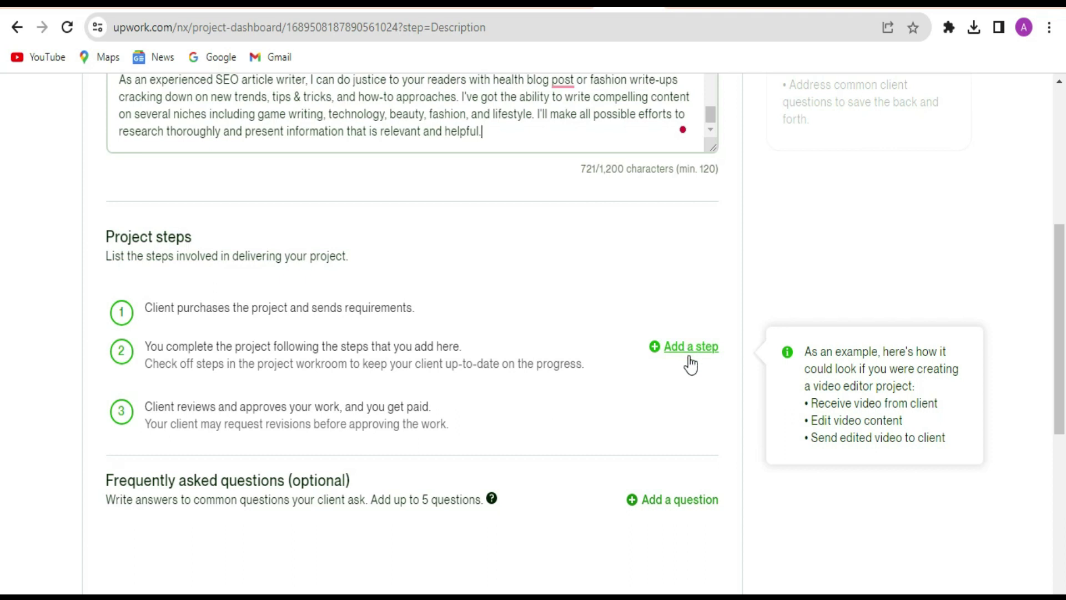
pyautogui.scroll(-2, 689, 357)
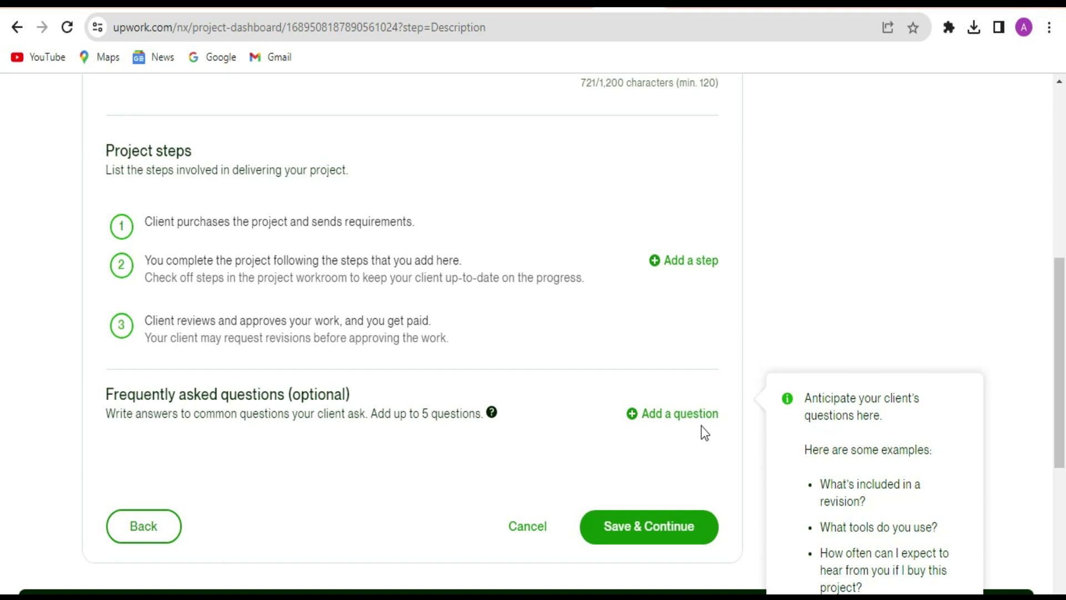
pyautogui.click(673, 532)
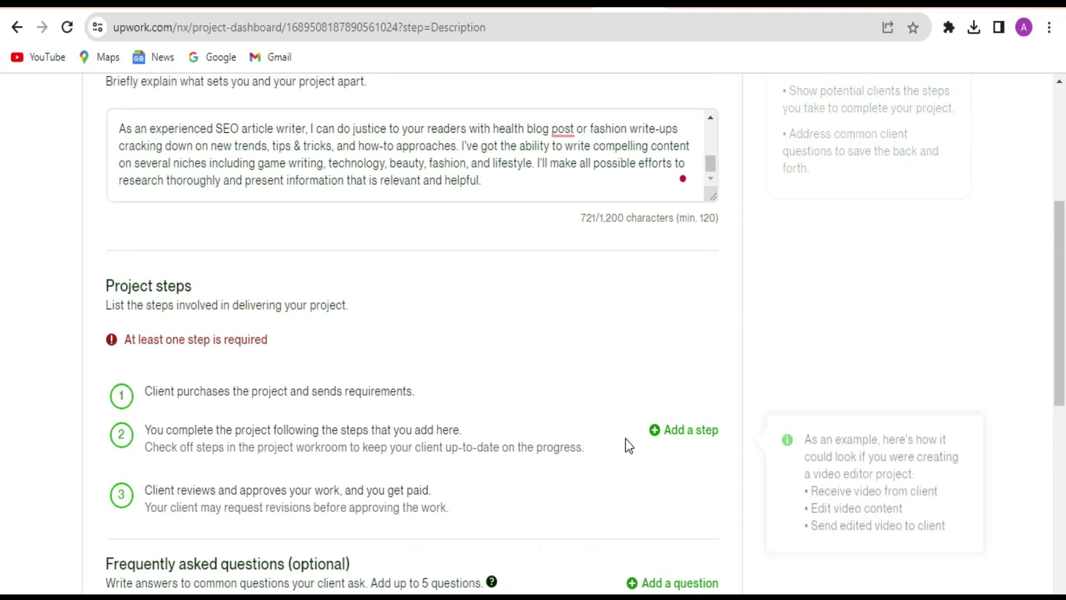
# Start a new step in the project steps section and name it "Title with small summary".
pyautogui.scroll(5, 626, 442)
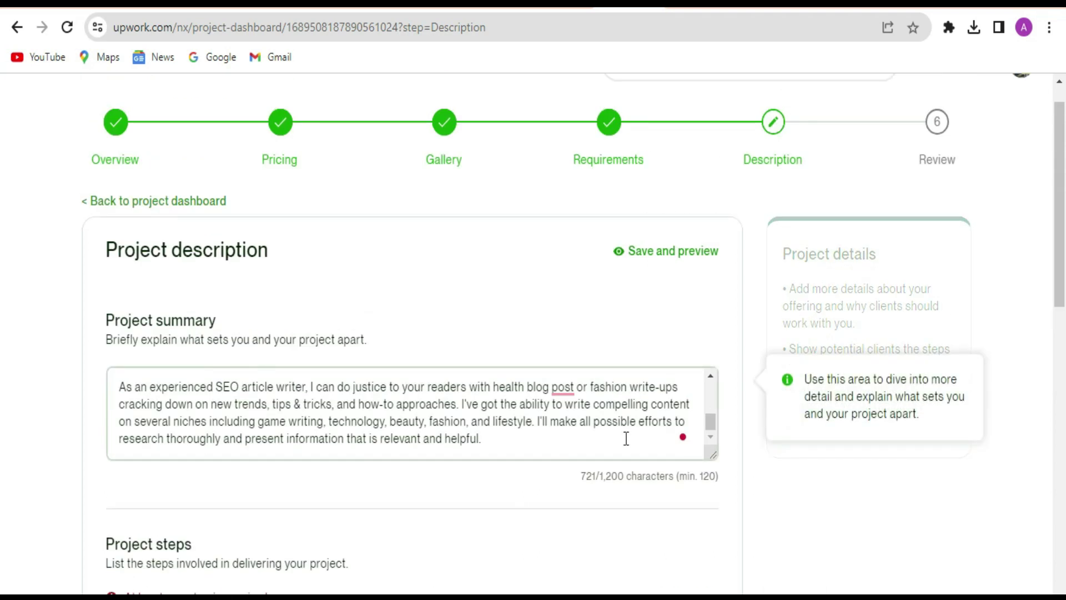
pyautogui.scroll(-5, 626, 439)
pyautogui.moveTo(209, 287); pyautogui.dragTo(108, 287)
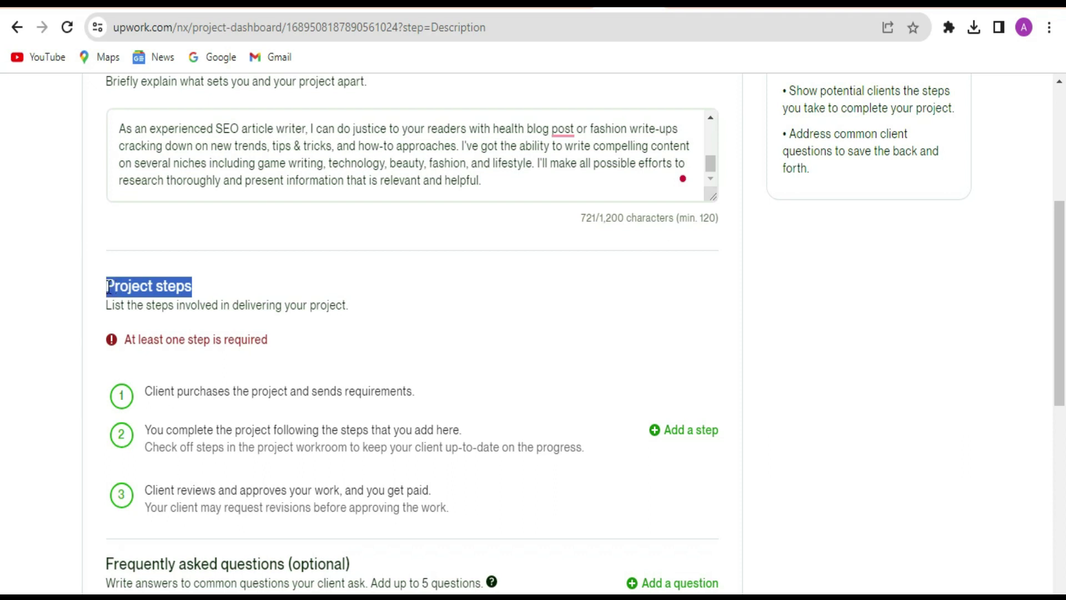
pyautogui.moveTo(703, 441)
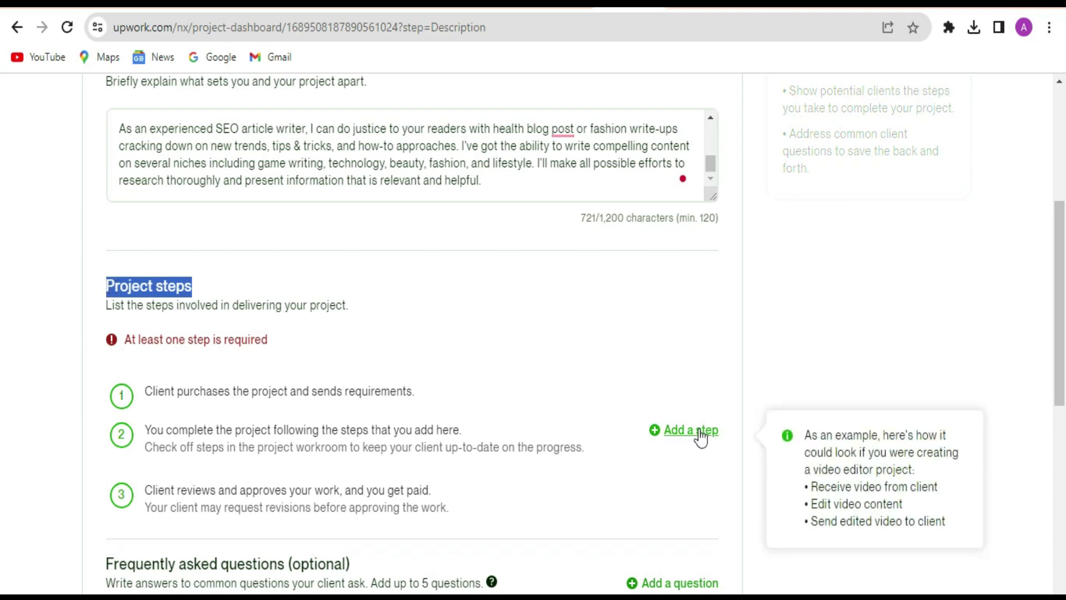
pyautogui.click(700, 433)
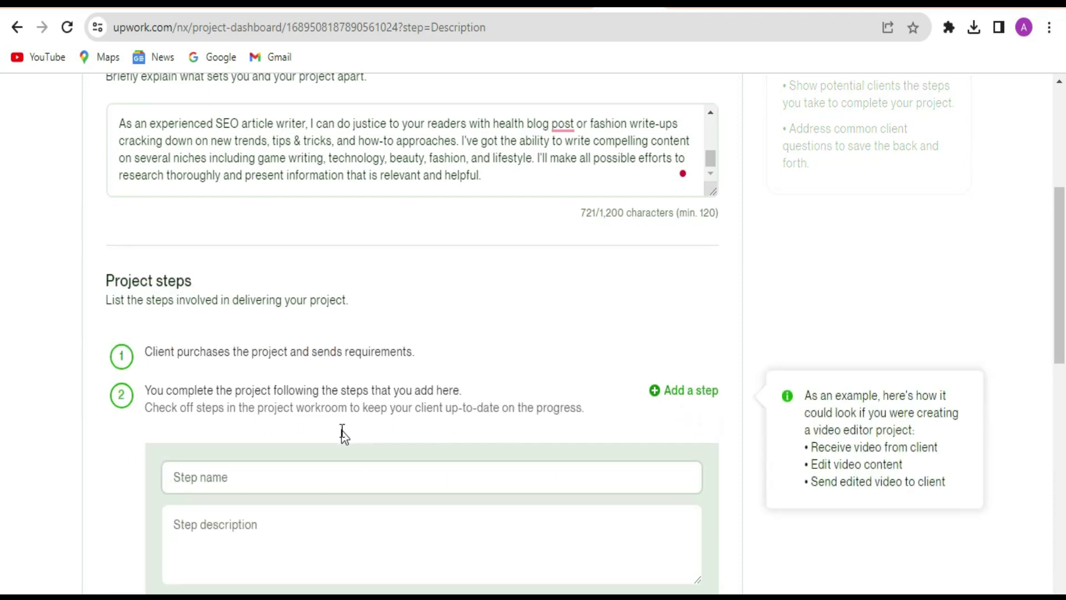
pyautogui.scroll(-3, 333, 433)
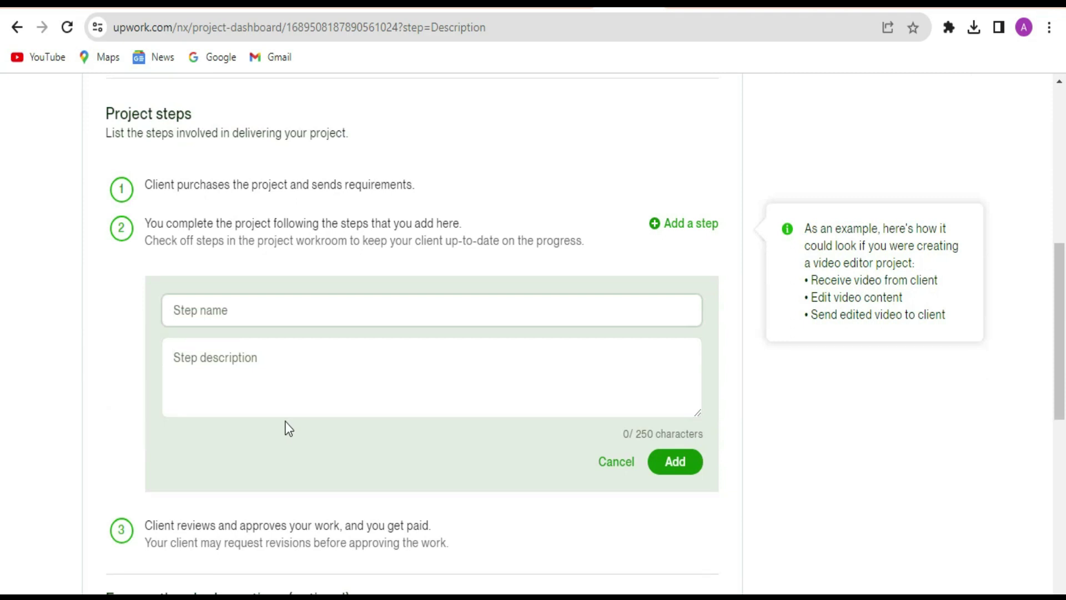
pyautogui.write('Title with')
pyautogui.write('small summary')
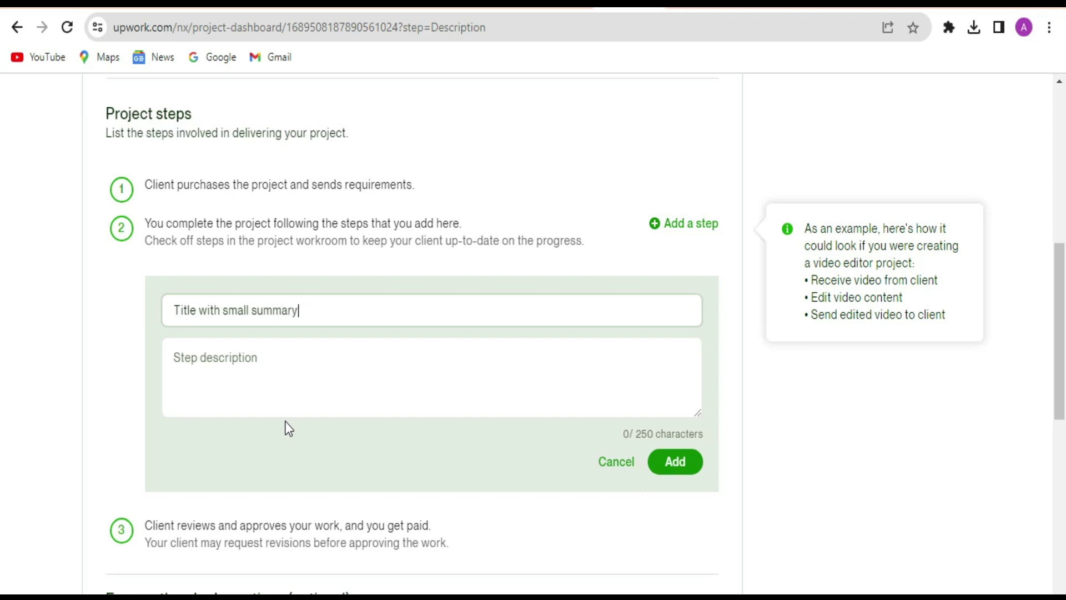
# Describe the step as "Send me a title with a summary and 3 keywords", end its name with a period, and add it.
pyautogui.click(297, 356)
pyautogui.write('Send me')
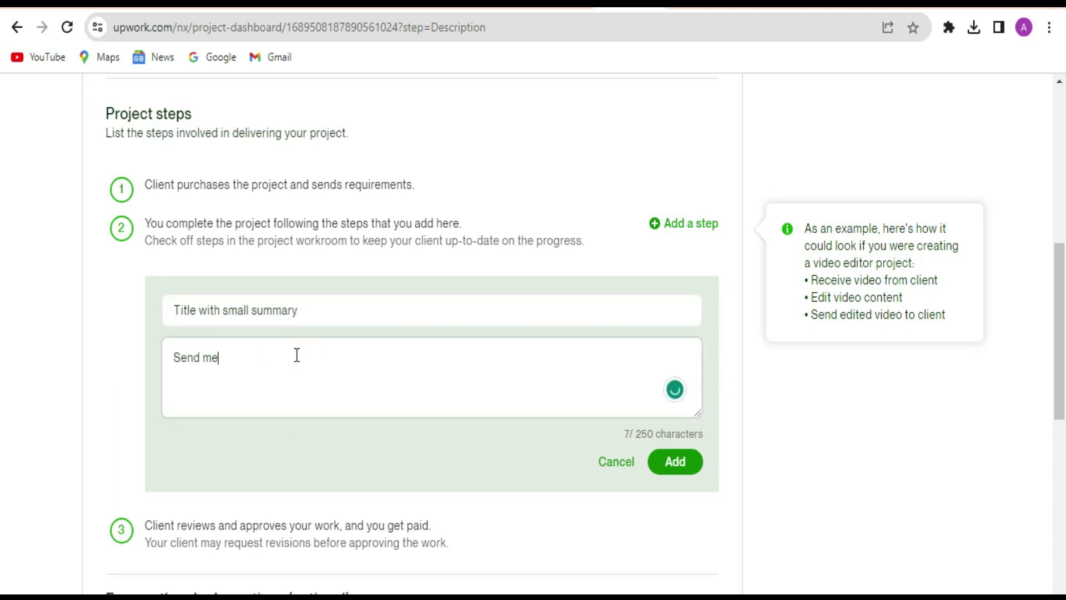
pyautogui.write(' a title with')
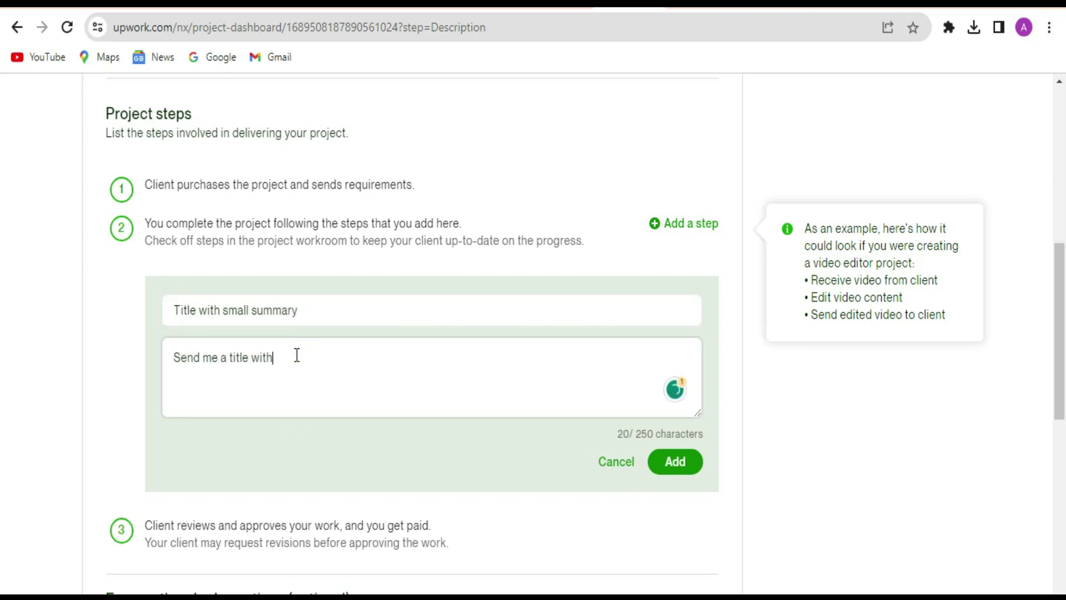
pyautogui.write(' a summary and keywords')
pyautogui.hotkey('ctrl', 'Left')
pyautogui.write('3')
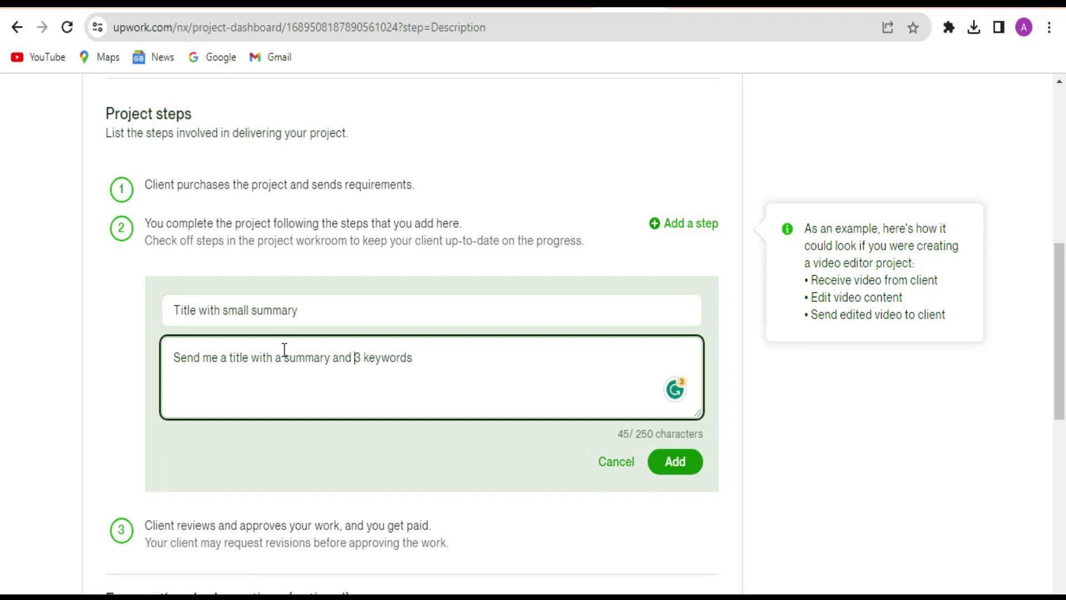
pyautogui.click(317, 310)
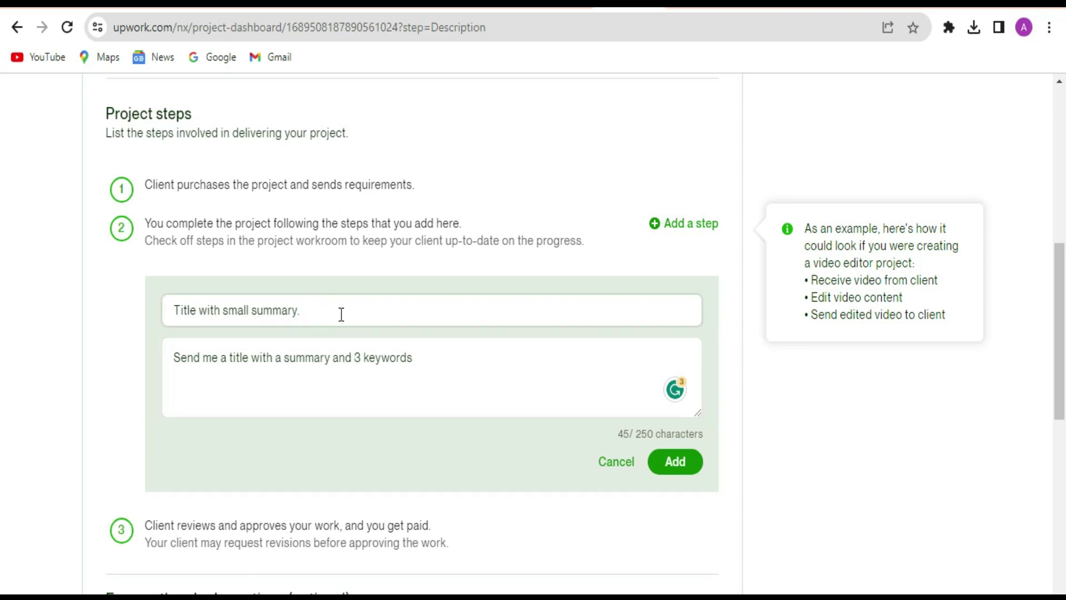
pyautogui.click(458, 367)
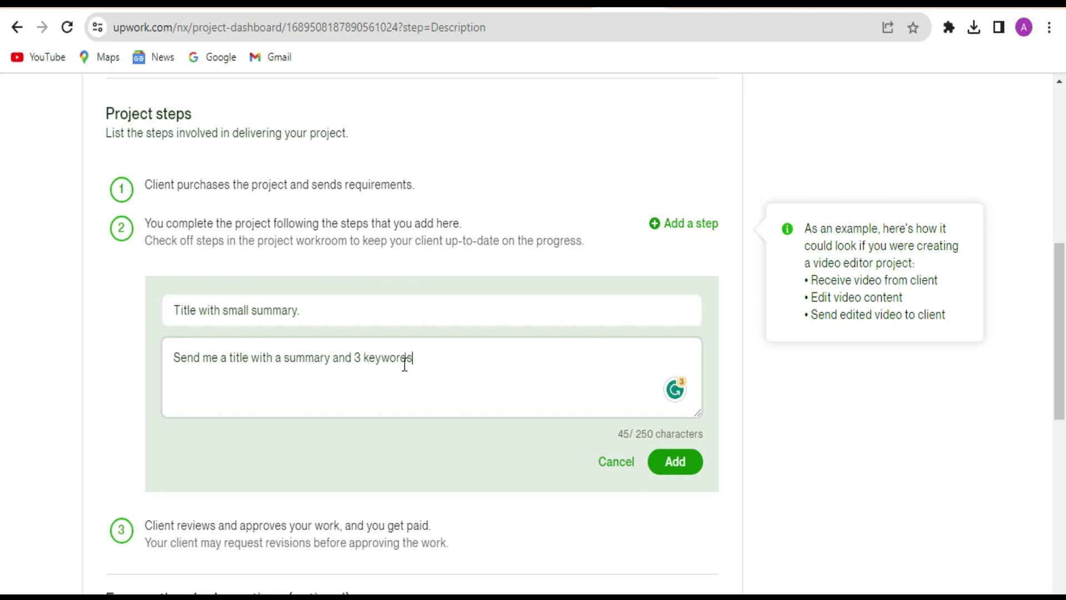
pyautogui.click(676, 463)
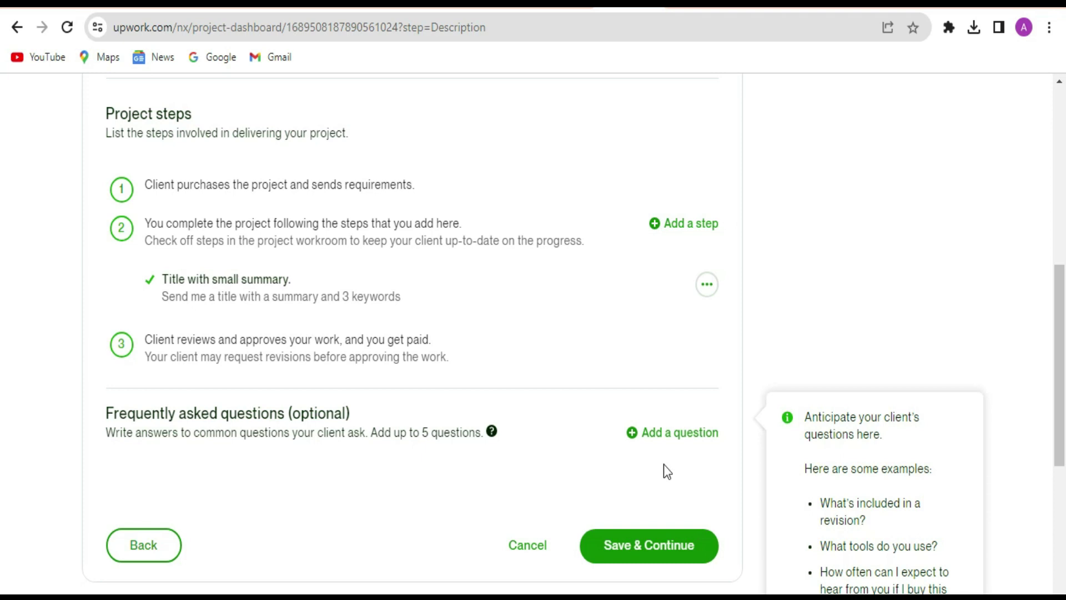
# Save the project description without any frequently asked questions and continue to the review page.
pyautogui.scroll(-3, 661, 461)
pyautogui.click(655, 376)
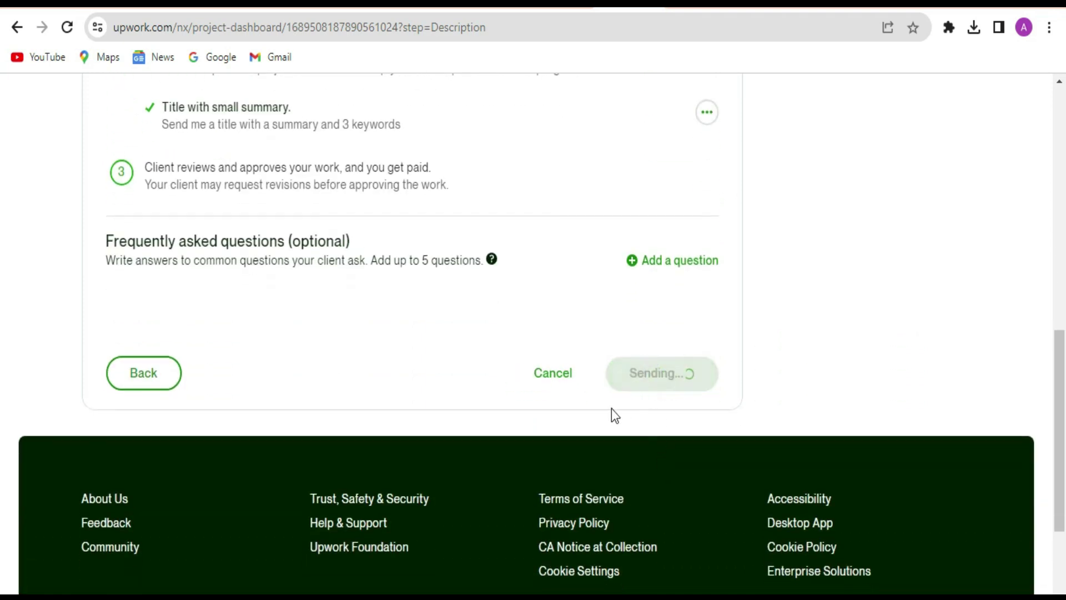
pyautogui.scroll(-5, 614, 440)
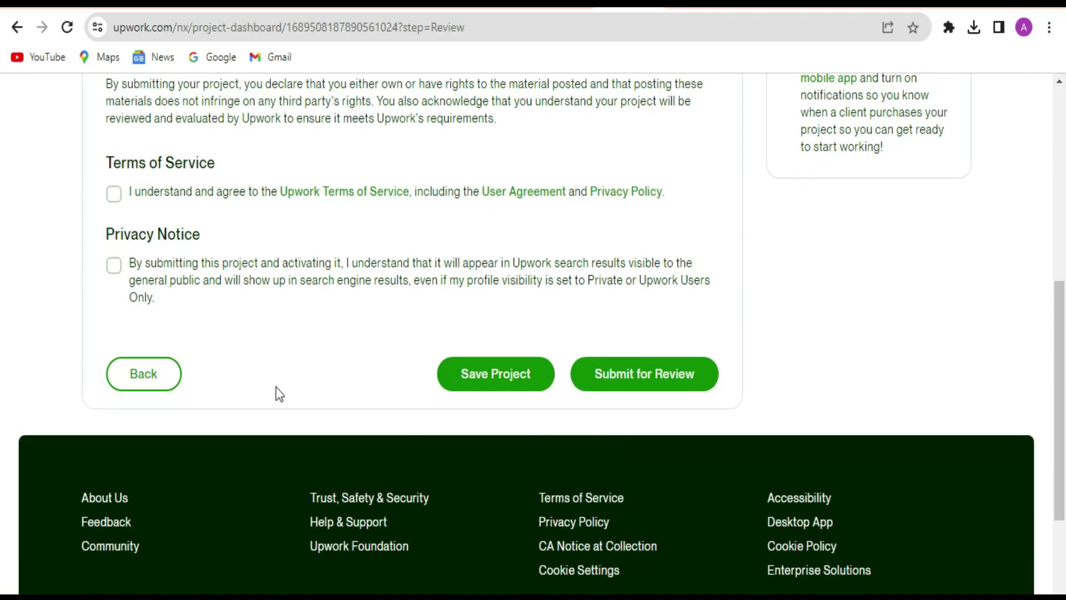
# Accept the Terms of Service and the Privacy Notice, then submit the project and send it to review.
pyautogui.scroll(3, 120, 325)
pyautogui.click(115, 368)
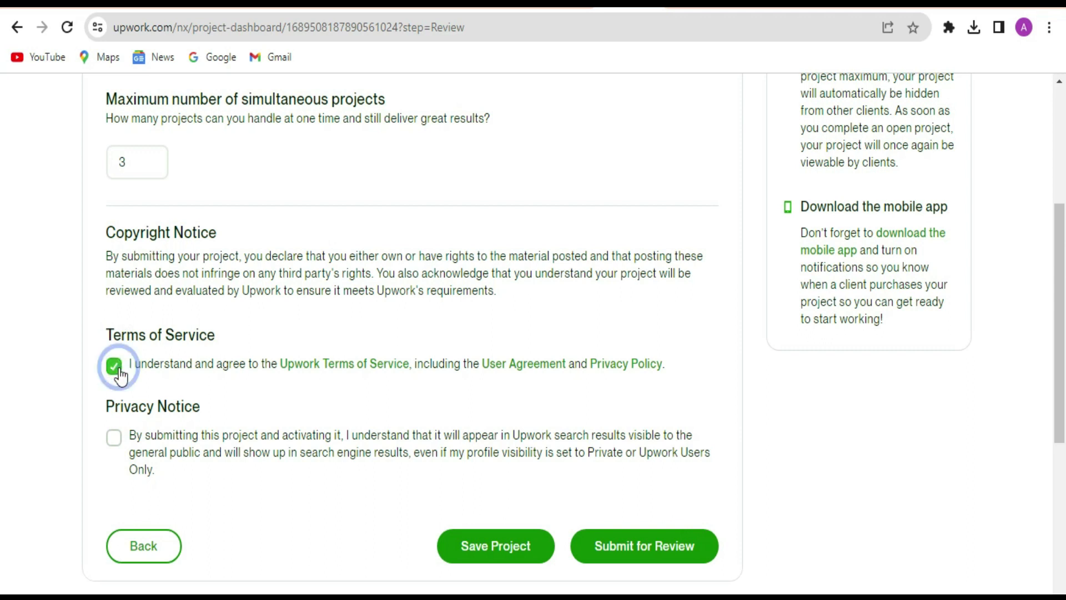
pyautogui.click(114, 440)
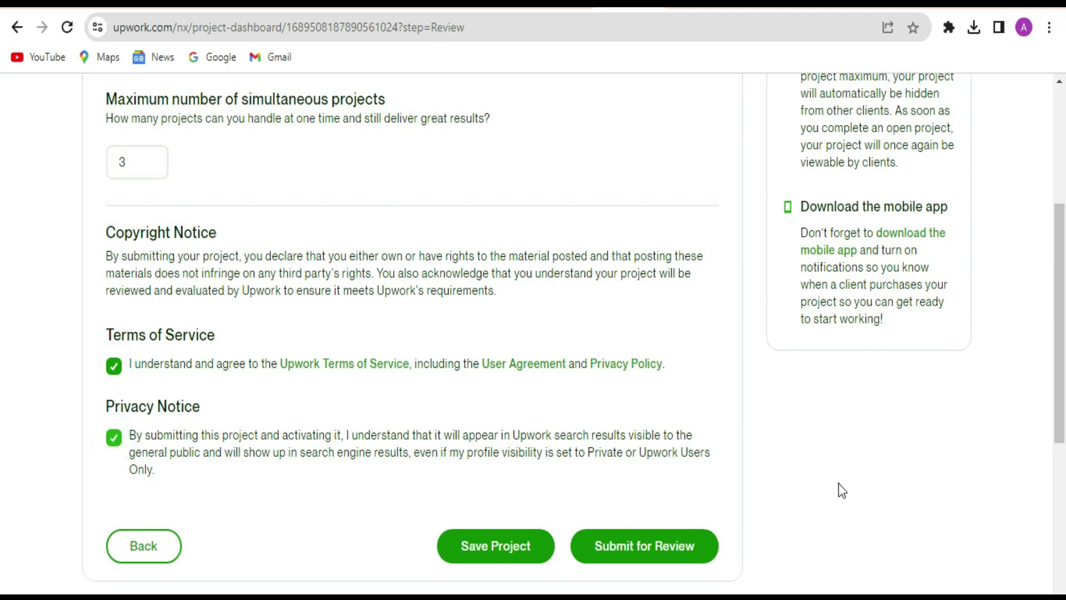
pyautogui.click(679, 553)
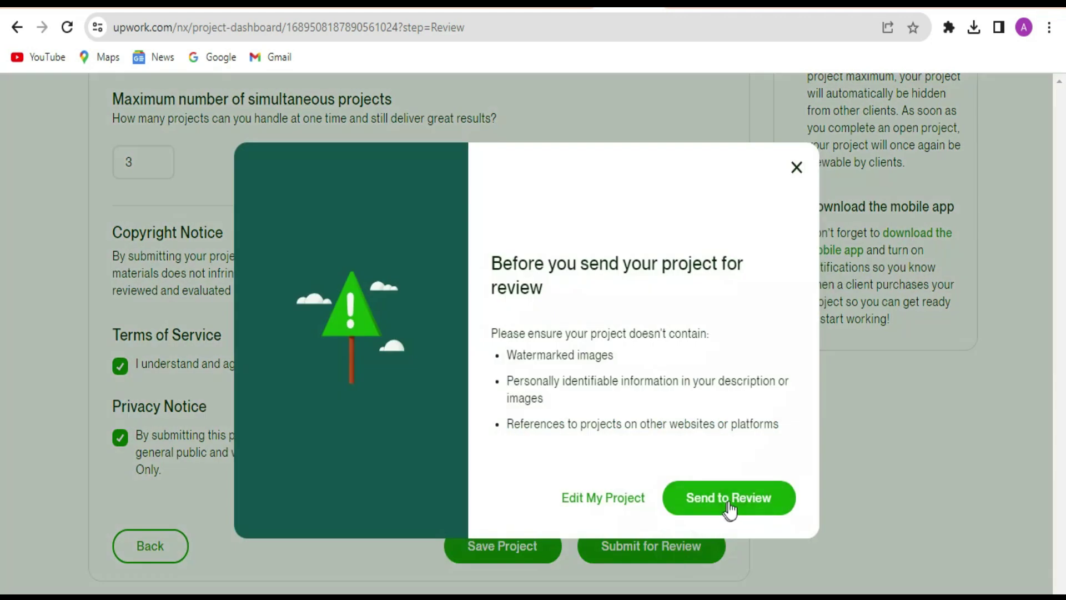
pyautogui.click(745, 499)
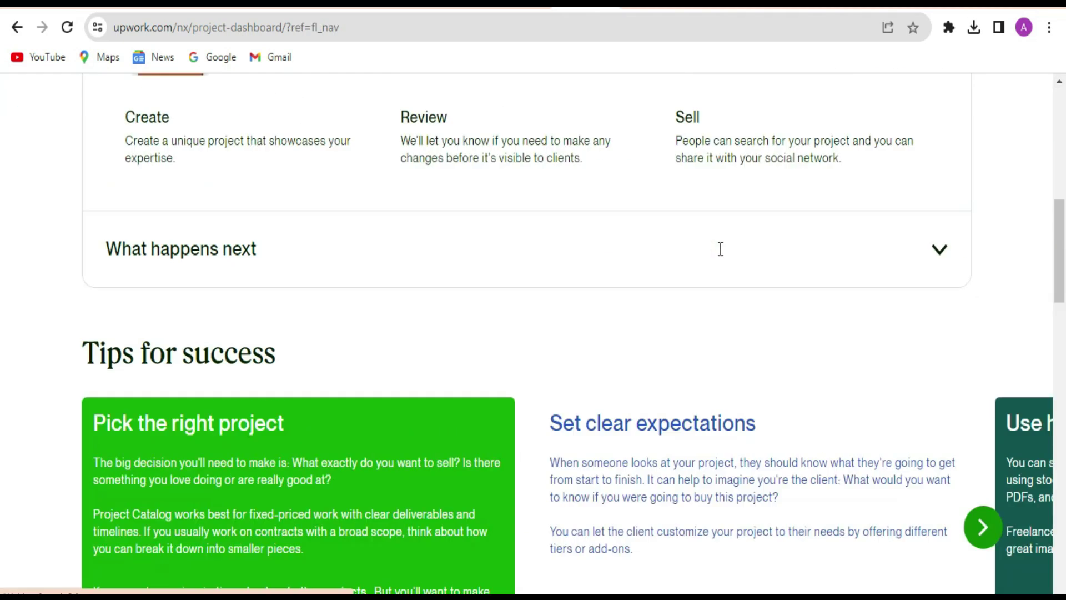
# Check the approved and under-review project lists on the project dashboard.
pyautogui.scroll(10, 720, 248)
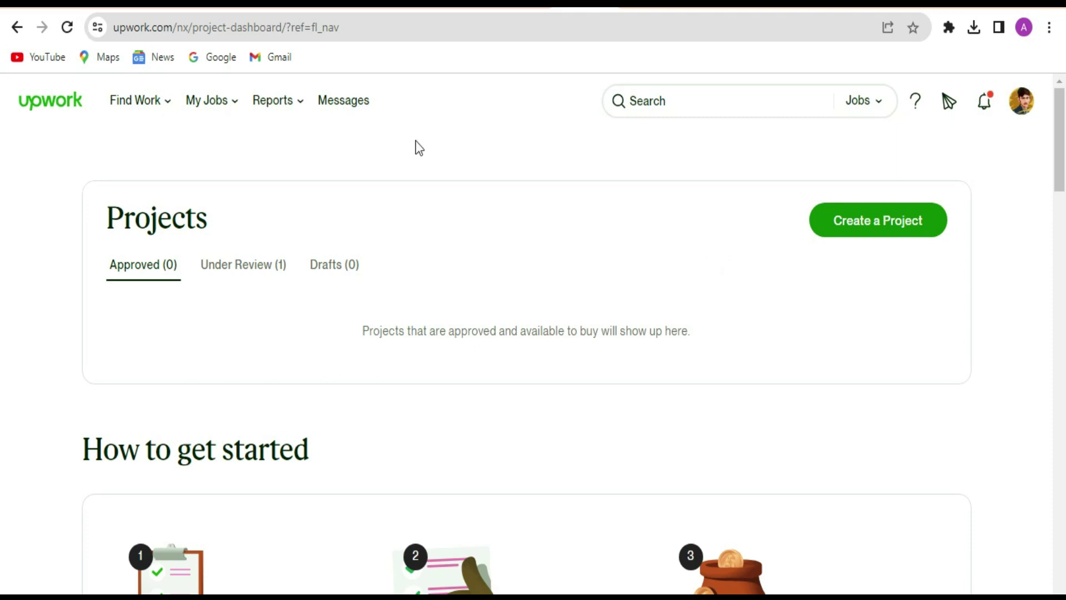
pyautogui.moveTo(164, 108)
pyautogui.click(256, 276)
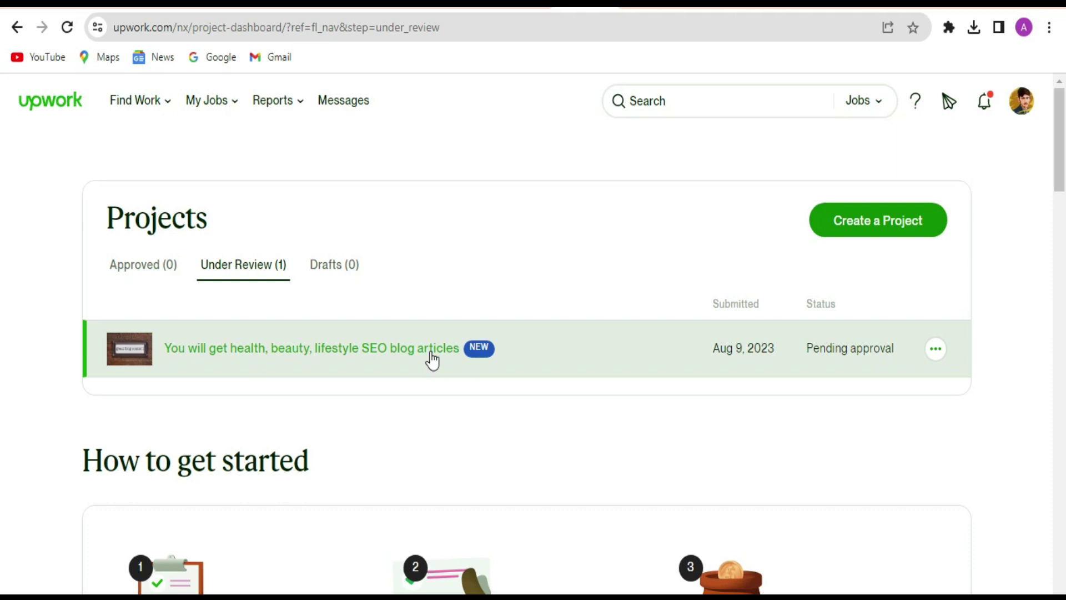
pyautogui.click(147, 260)
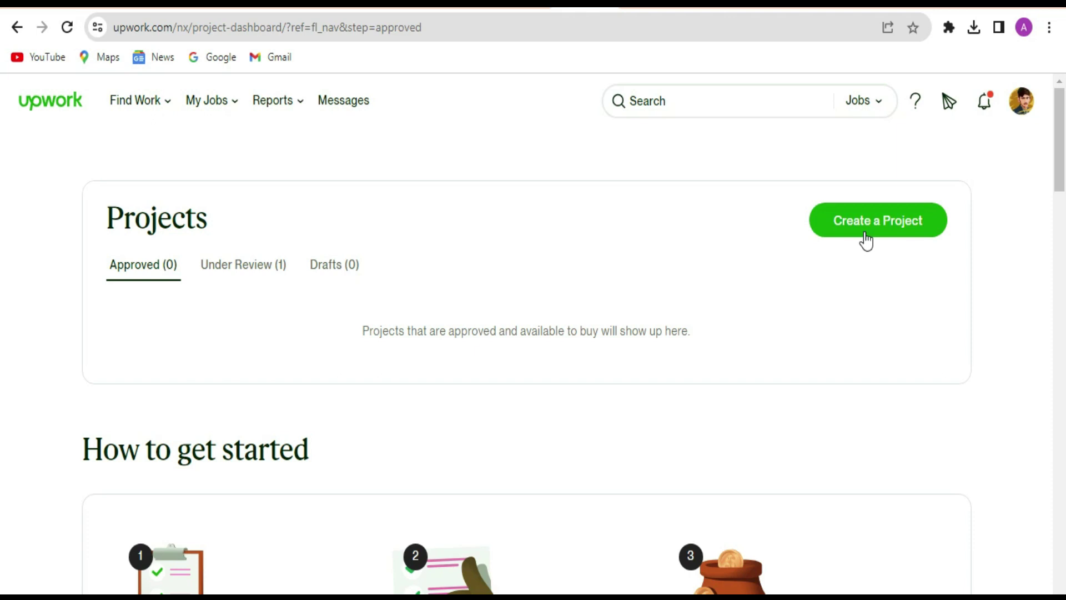
pyautogui.click(259, 262)
pyautogui.click(143, 265)
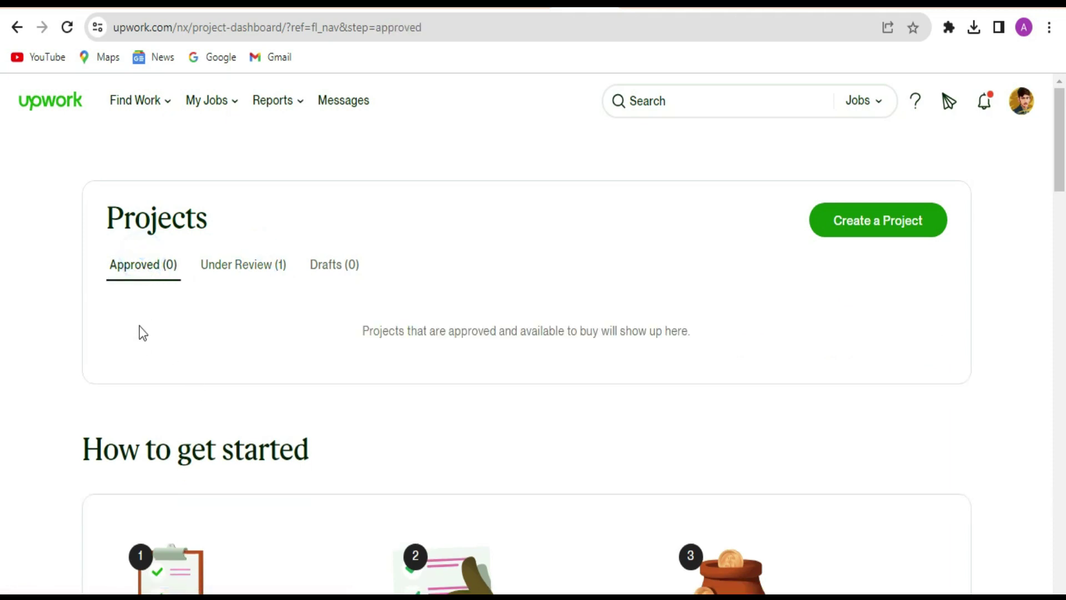
pyautogui.click(227, 267)
# Open the client preview of the submitted SEO blog articles project and examine its image, details and service tiers.
pyautogui.rightClick(400, 355)
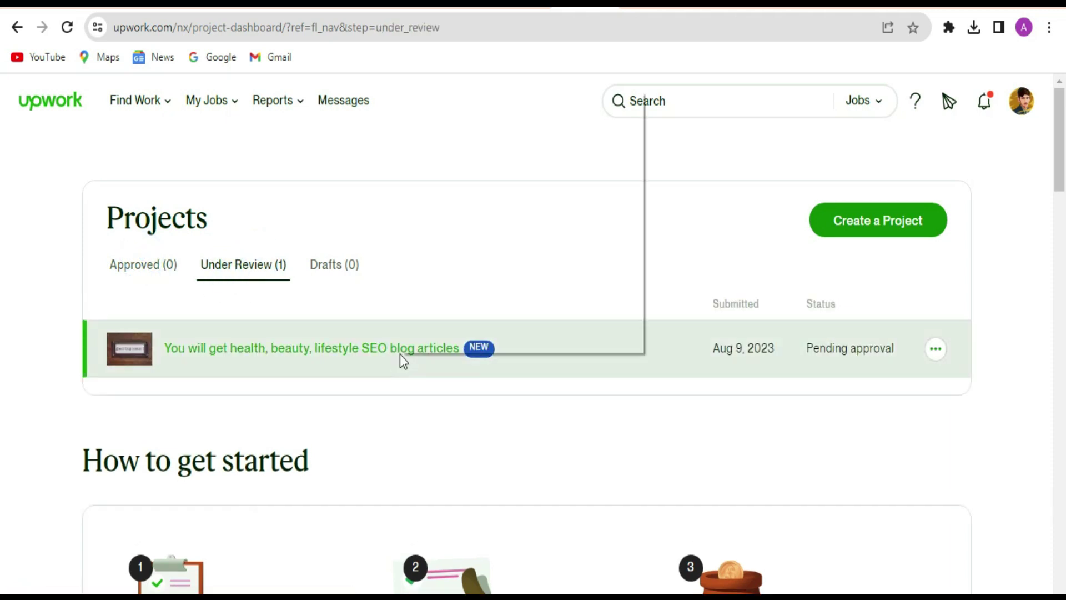
pyautogui.click(377, 345)
pyautogui.click(377, 345)
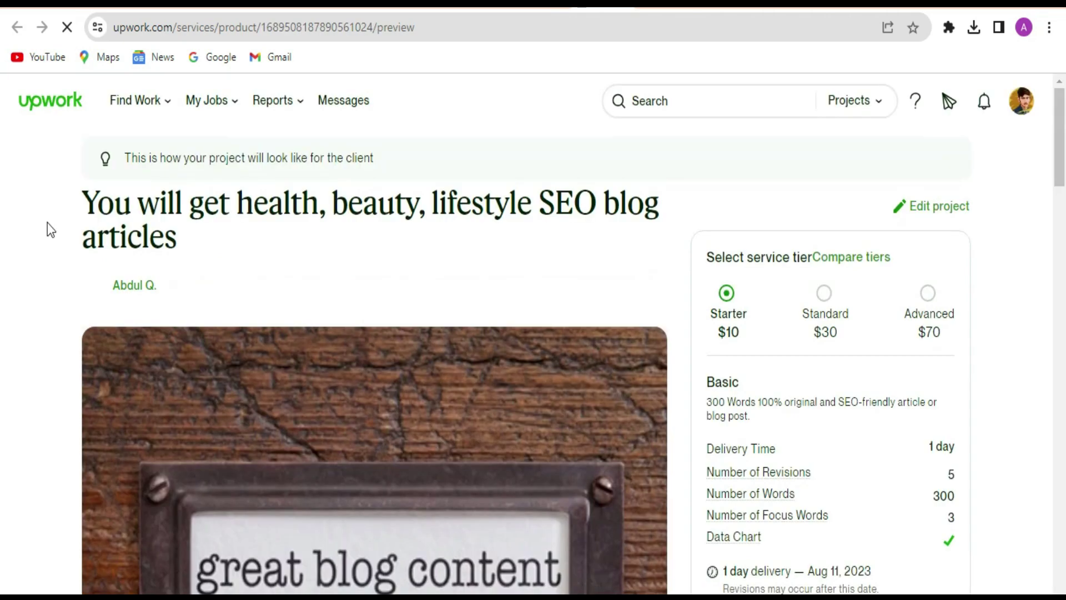
pyautogui.scroll(-8, 560, 246)
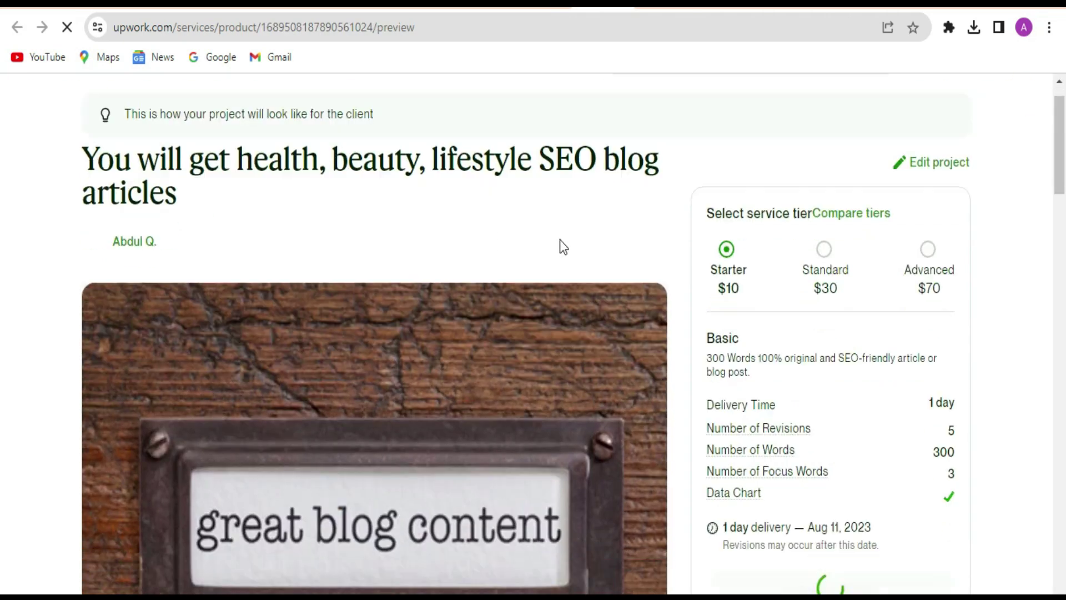
pyautogui.scroll(-2, 559, 262)
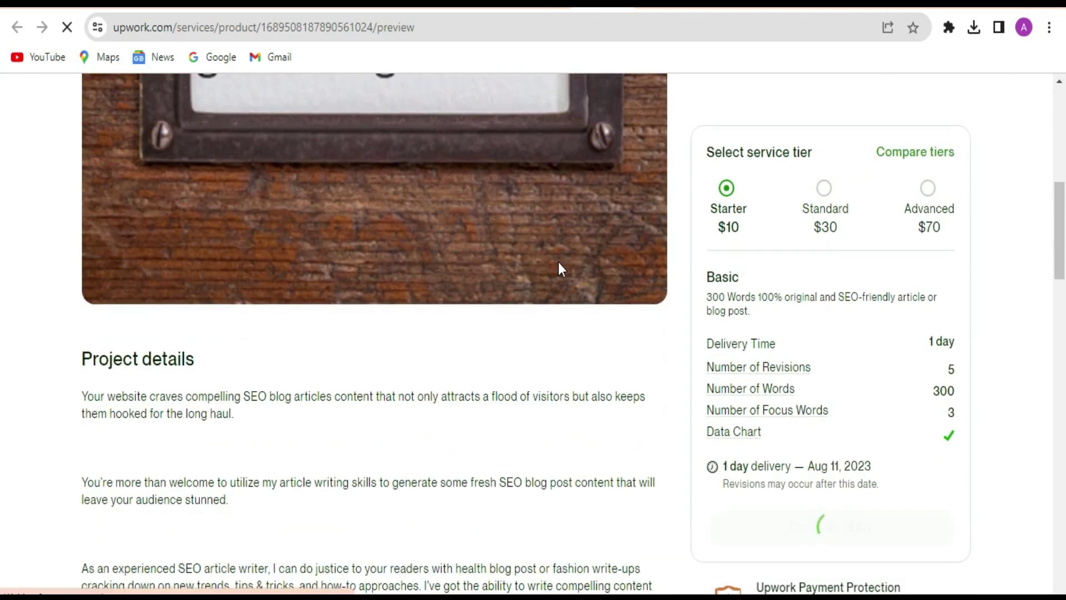
pyautogui.scroll(3, 558, 294)
pyautogui.scroll(7, 561, 300)
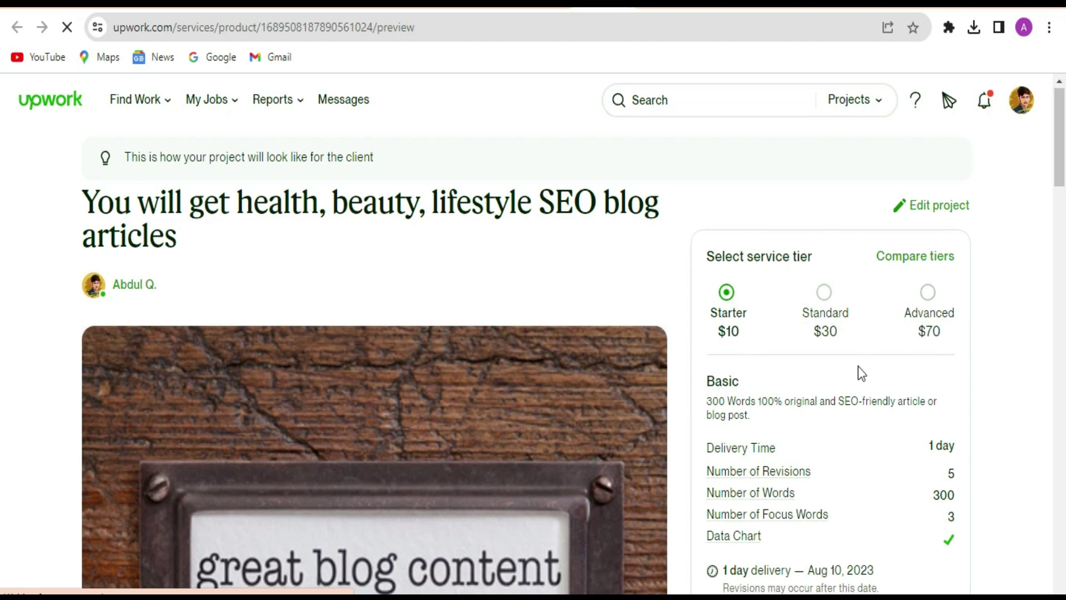
pyautogui.scroll(-15, 567, 429)
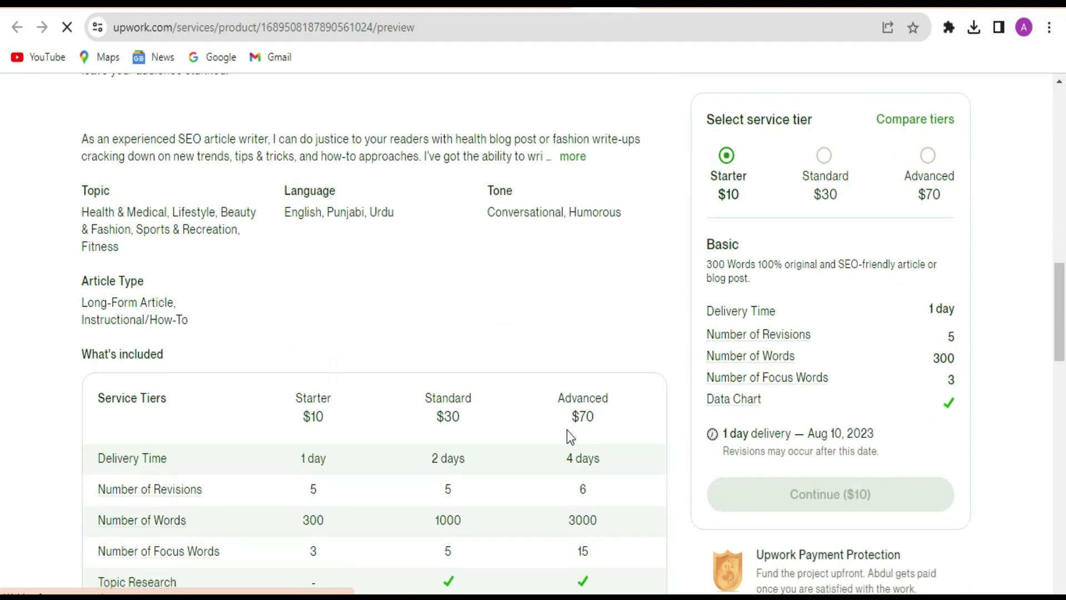
pyautogui.scroll(15, 568, 430)
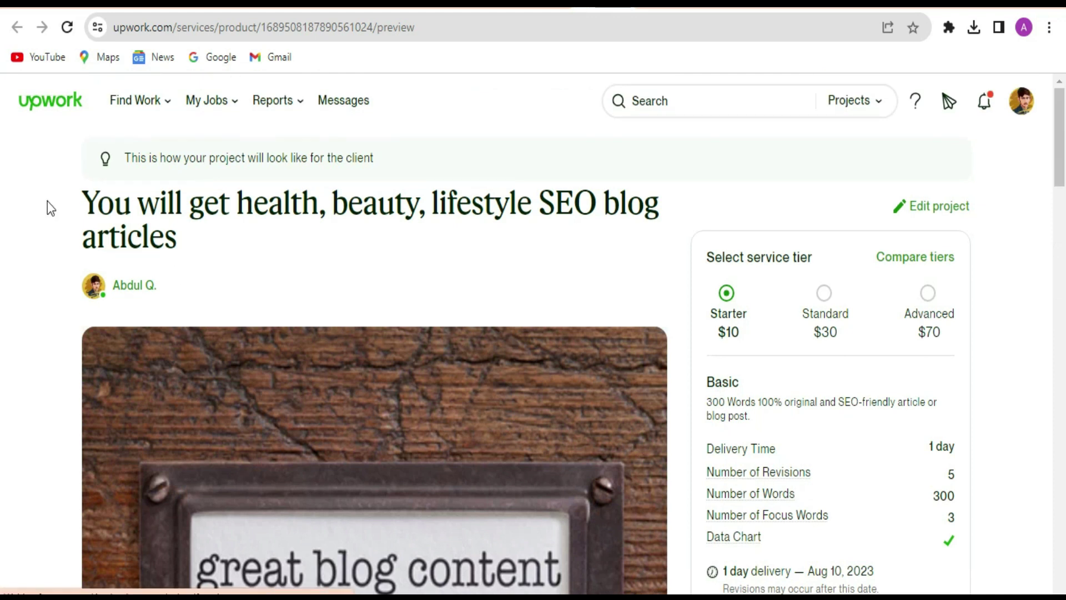
pyautogui.scroll(-5, 631, 491)
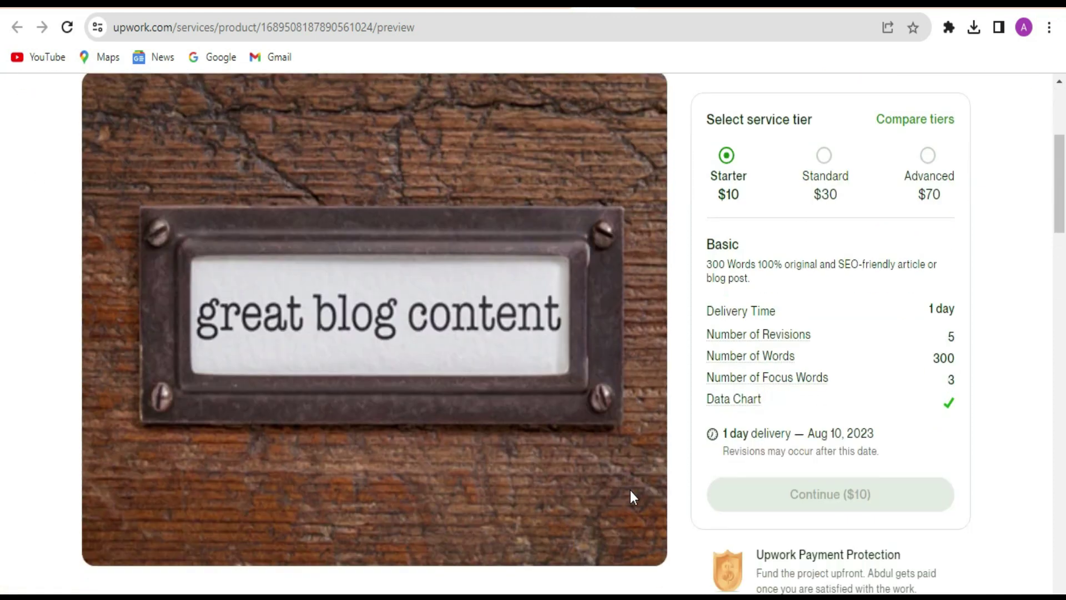
pyautogui.scroll(5, 775, 442)
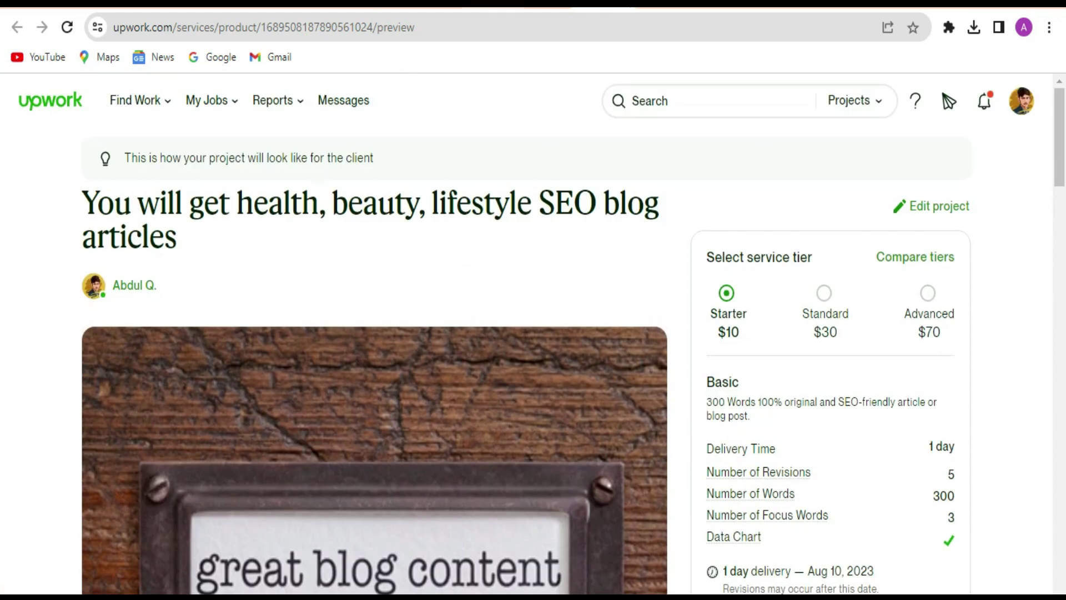
# Go to the Find Work page and look through the best-matching job recommendations.
pyautogui.moveTo(157, 100)
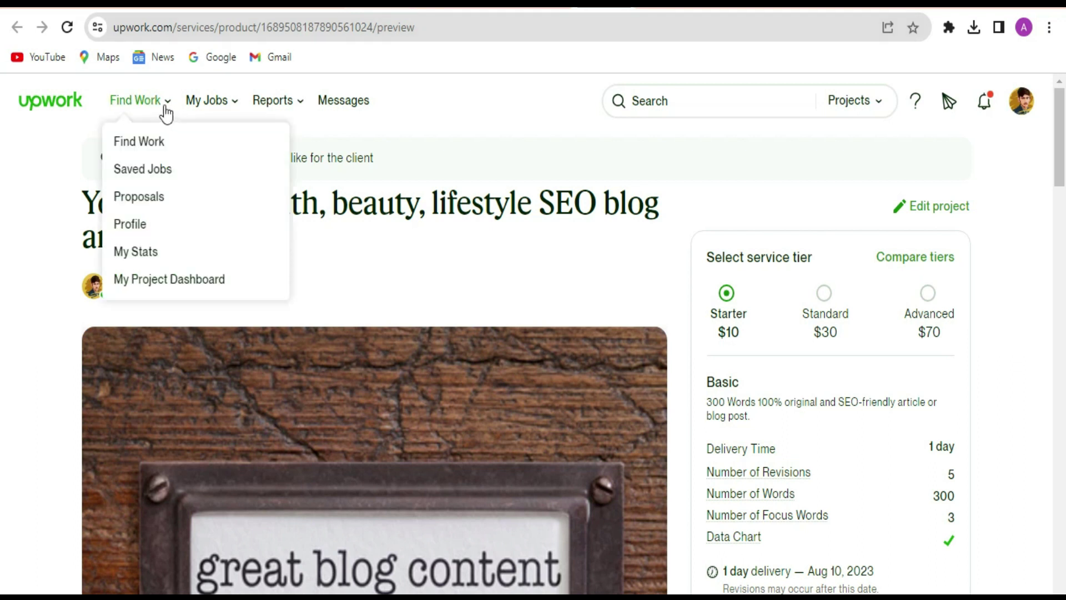
pyautogui.click(149, 140)
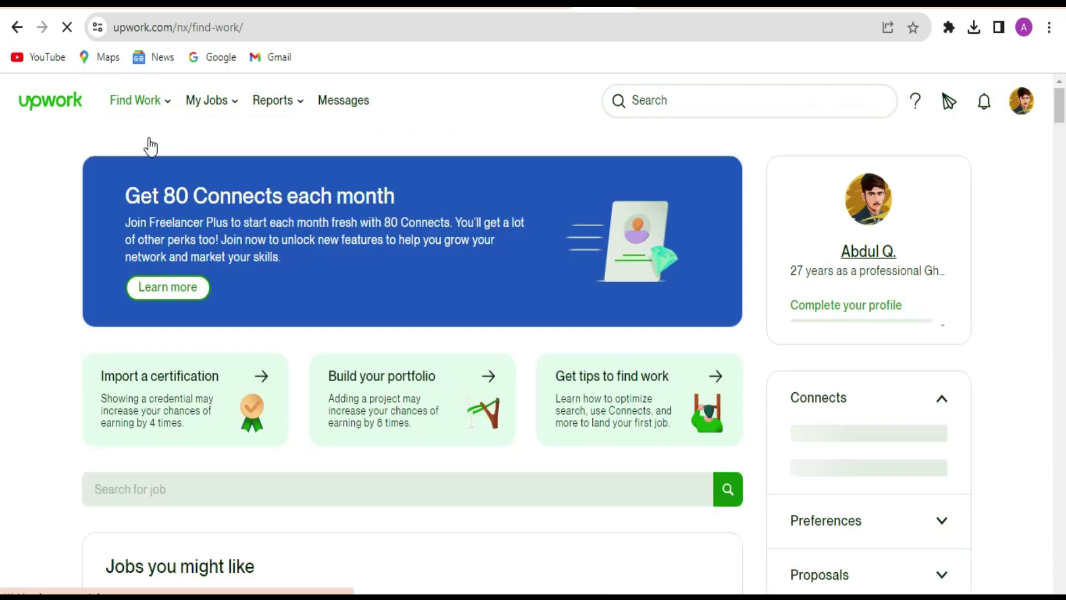
pyautogui.moveTo(162, 111)
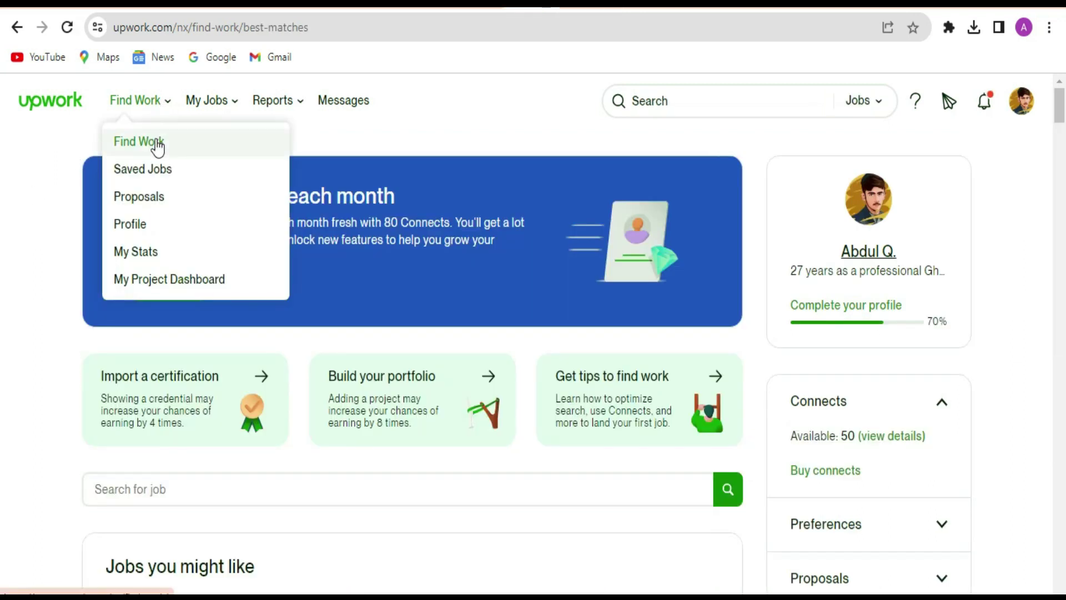
pyautogui.scroll(-5, 505, 267)
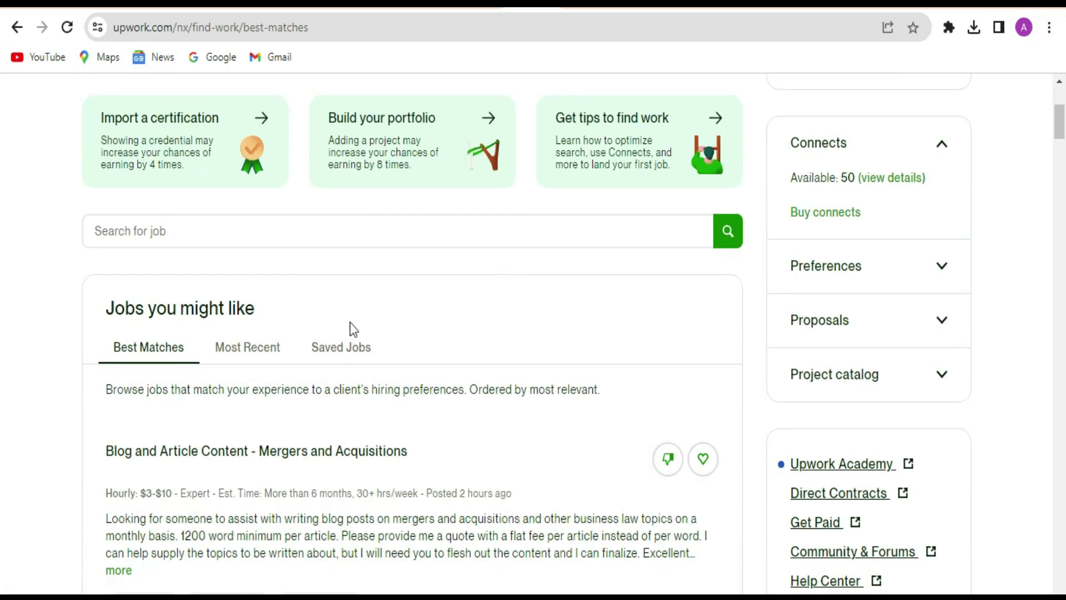
# Browse the blog and content writing jobs in the best matches list for one to apply to.
pyautogui.scroll(-8, 359, 336)
pyautogui.scroll(-3, 359, 335)
pyautogui.scroll(12, 417, 404)
pyautogui.scroll(-3, 418, 411)
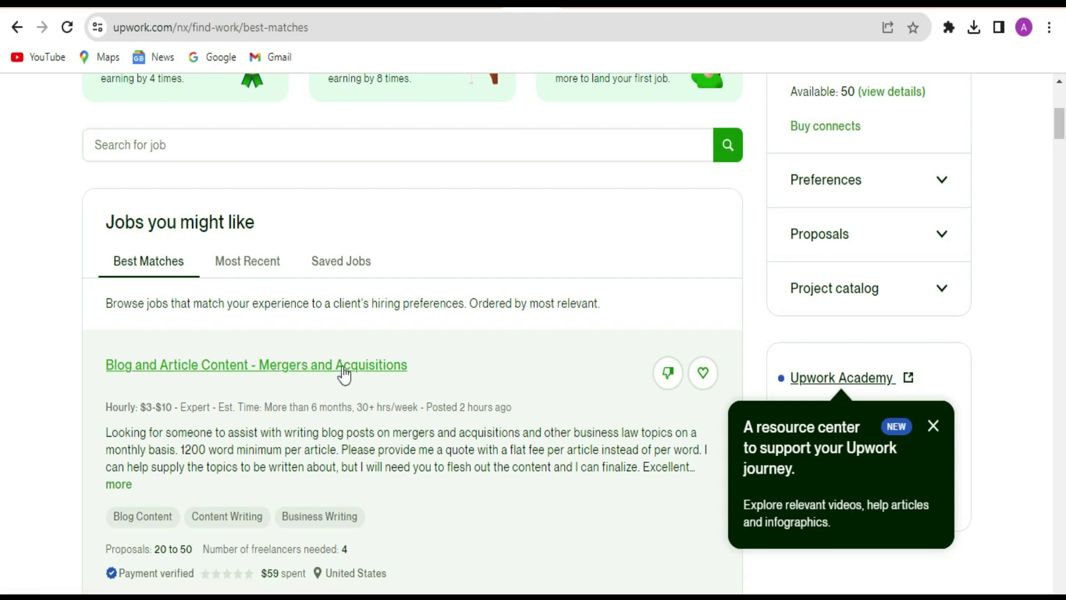
pyautogui.scroll(-6, 343, 374)
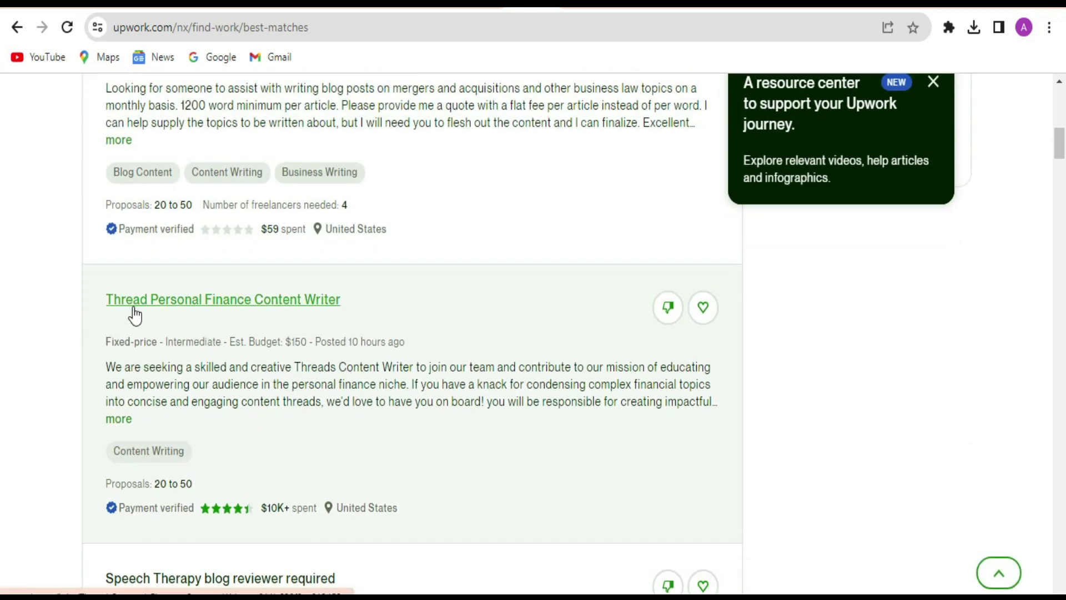
pyautogui.scroll(-3, 245, 309)
pyautogui.scroll(-1, 245, 309)
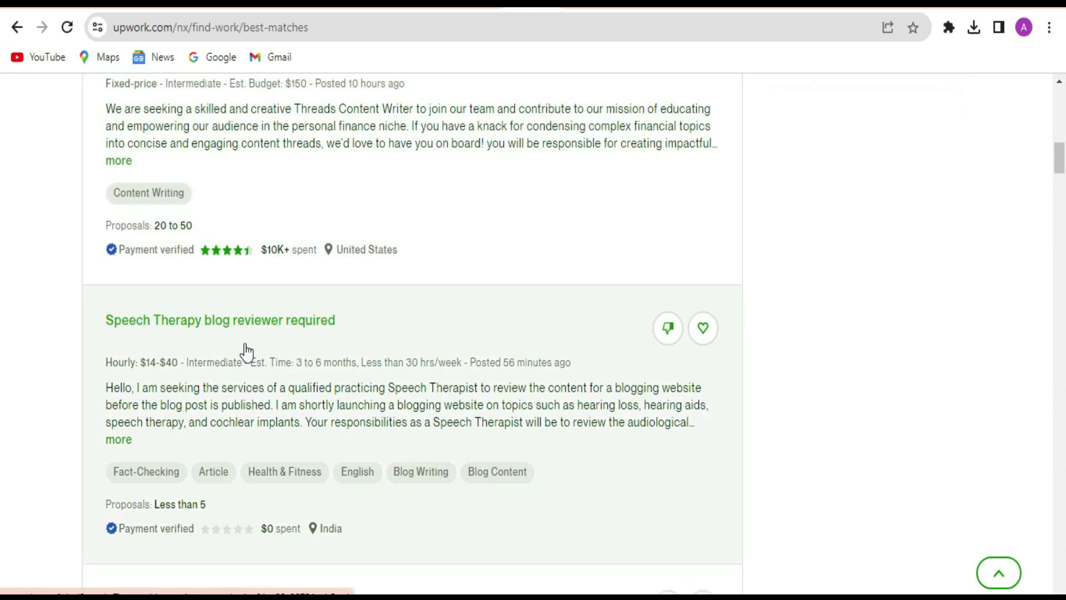
pyautogui.scroll(-2, 269, 331)
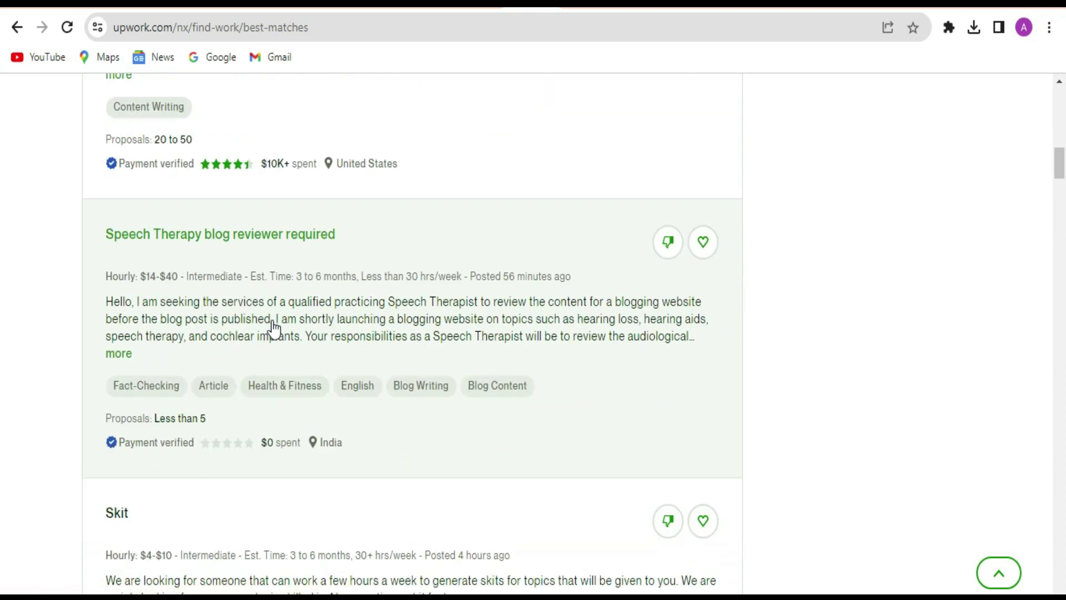
pyautogui.scroll(-10, 274, 328)
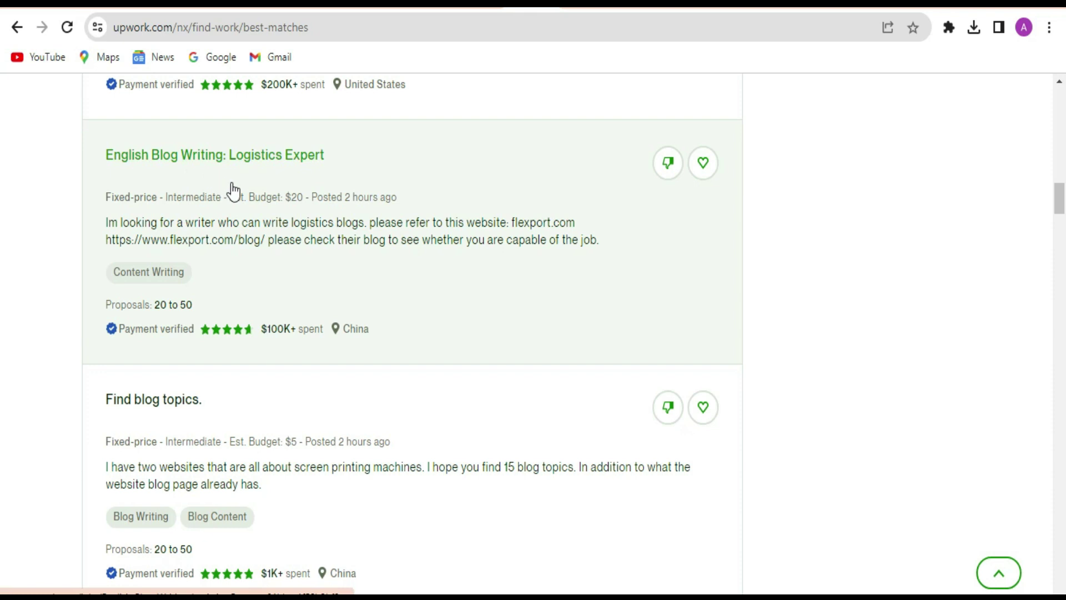
# Open the "English Blog Writing: Logistics Expert" job and examine its description, budget, required skills, activity and client details.
pyautogui.click(230, 157)
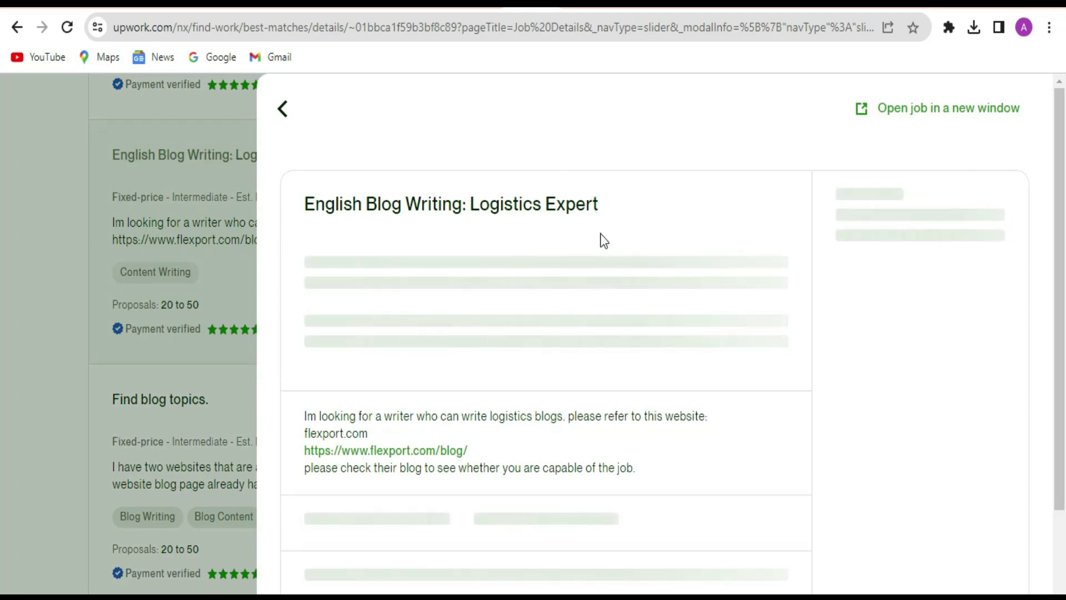
pyautogui.scroll(-3, 485, 244)
pyautogui.scroll(3, 623, 305)
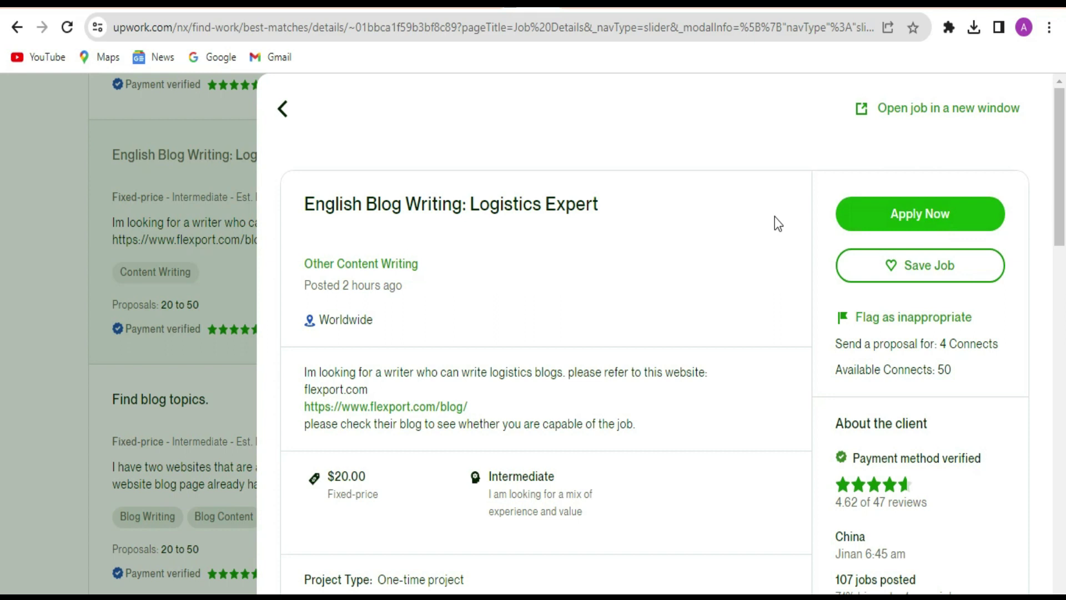
pyautogui.scroll(-6, 575, 232)
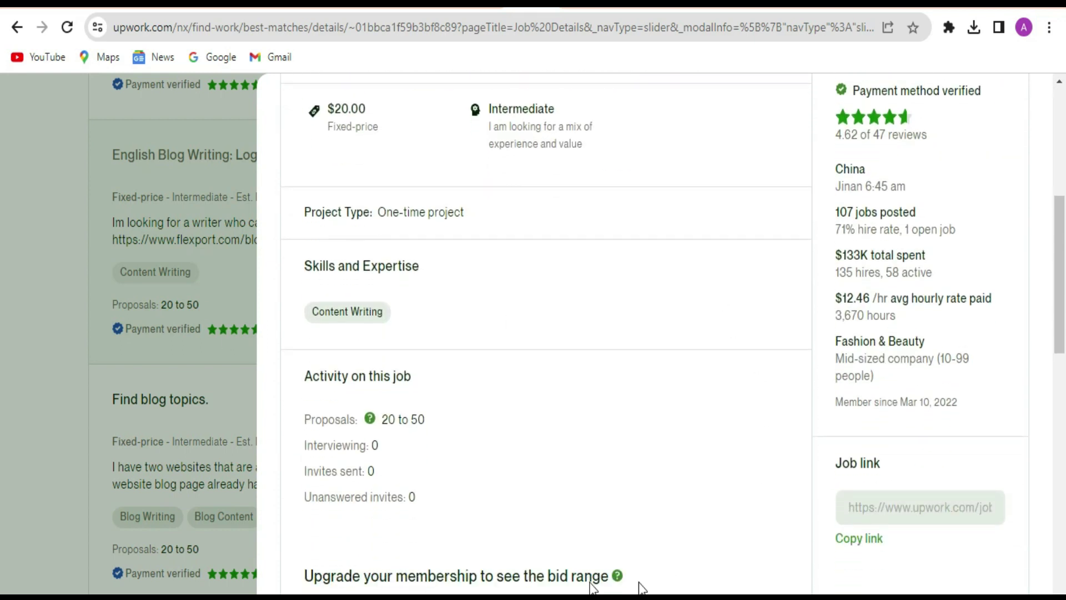
pyautogui.scroll(-3, 510, 506)
pyautogui.scroll(2, 557, 418)
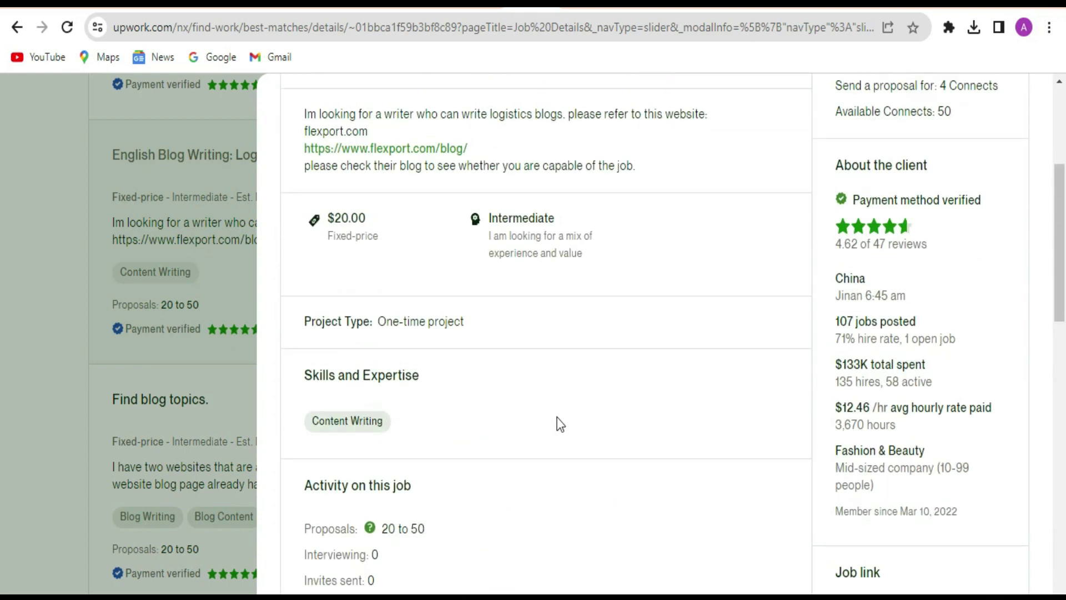
pyautogui.scroll(4, 558, 355)
pyautogui.scroll(-2, 558, 332)
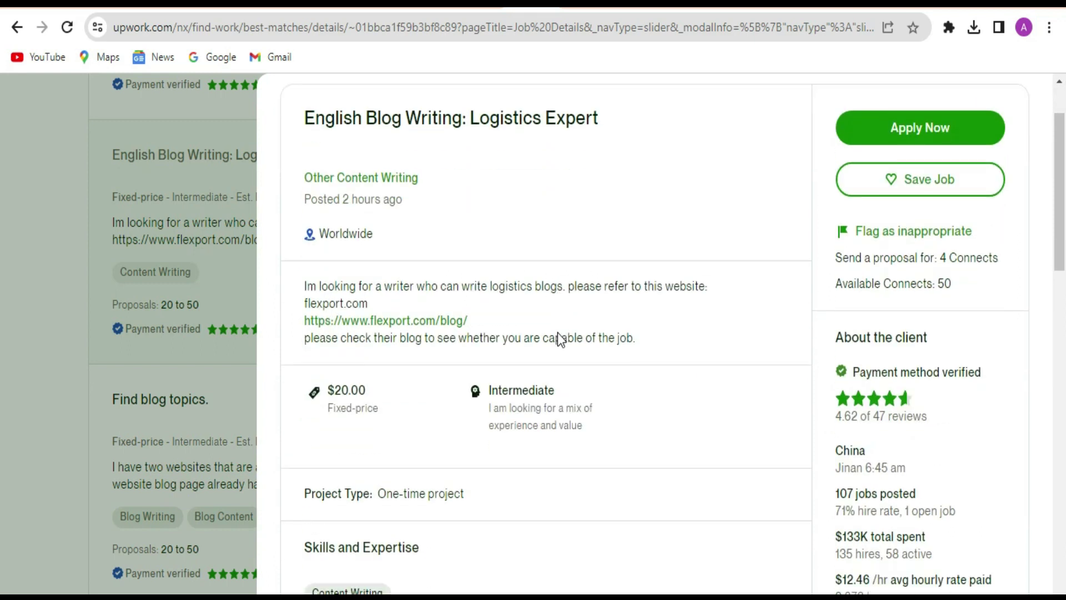
pyautogui.scroll(-4, 560, 333)
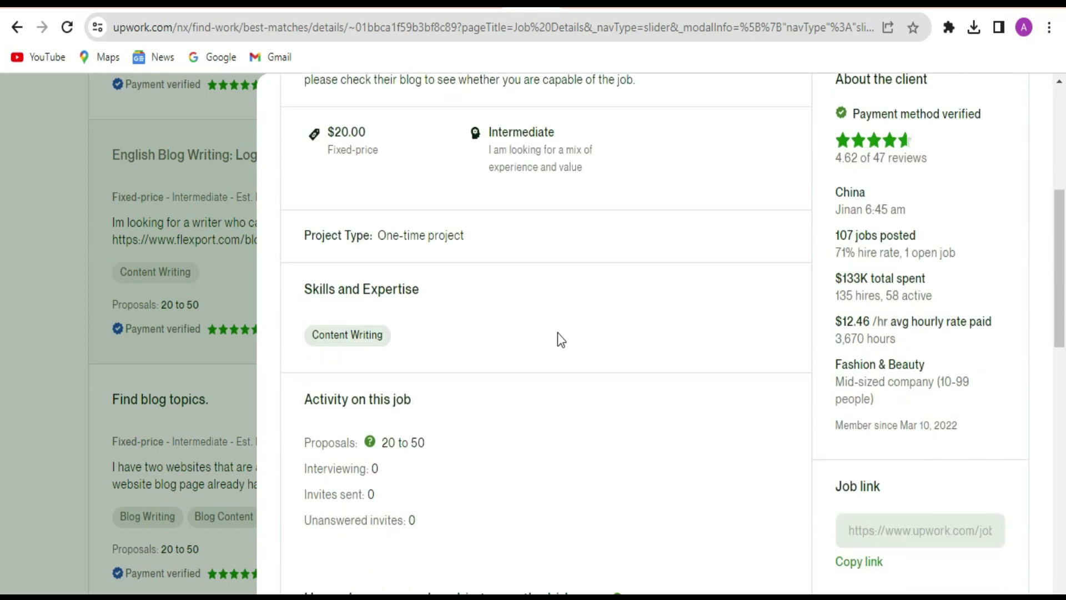
pyautogui.scroll(5, 567, 339)
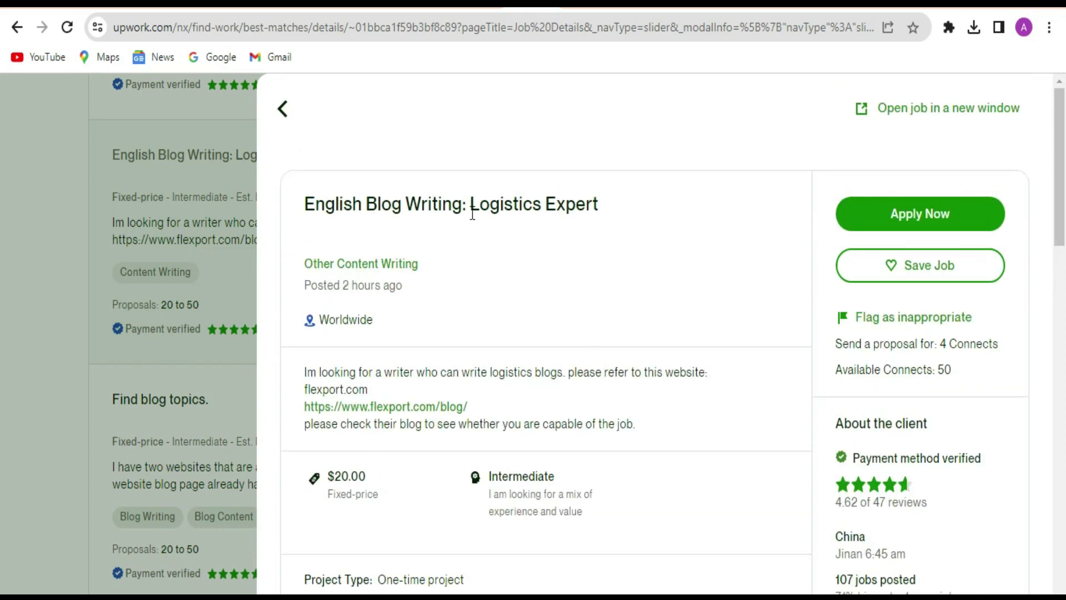
pyautogui.moveTo(391, 476); pyautogui.dragTo(331, 476)
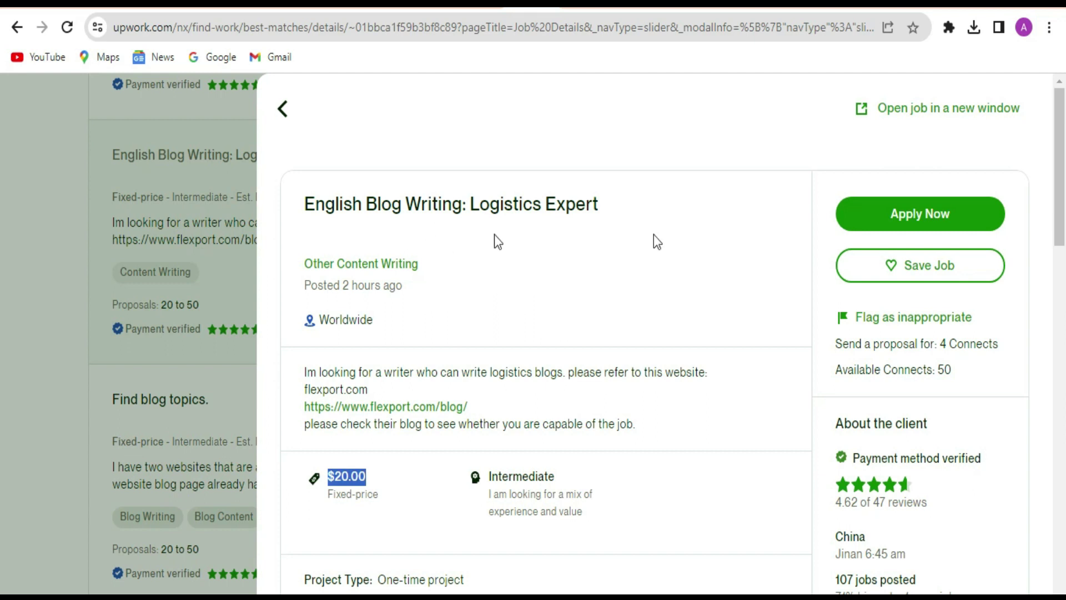
# Start a proposal for the logistics blog writing job and review its terms, job details and required Connects.
pyautogui.click(936, 225)
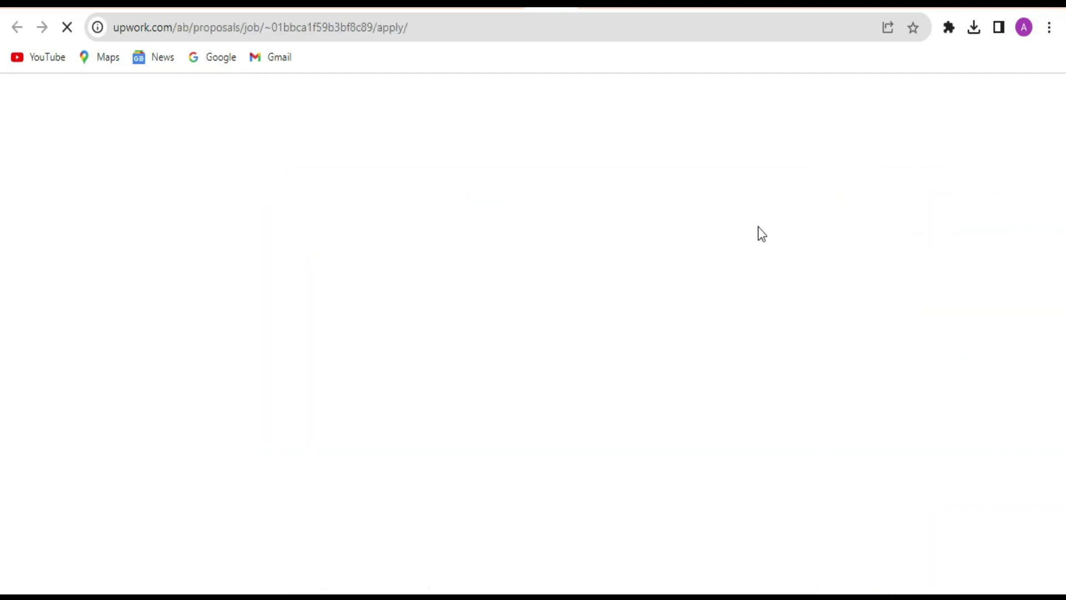
pyautogui.scroll(-15, 563, 265)
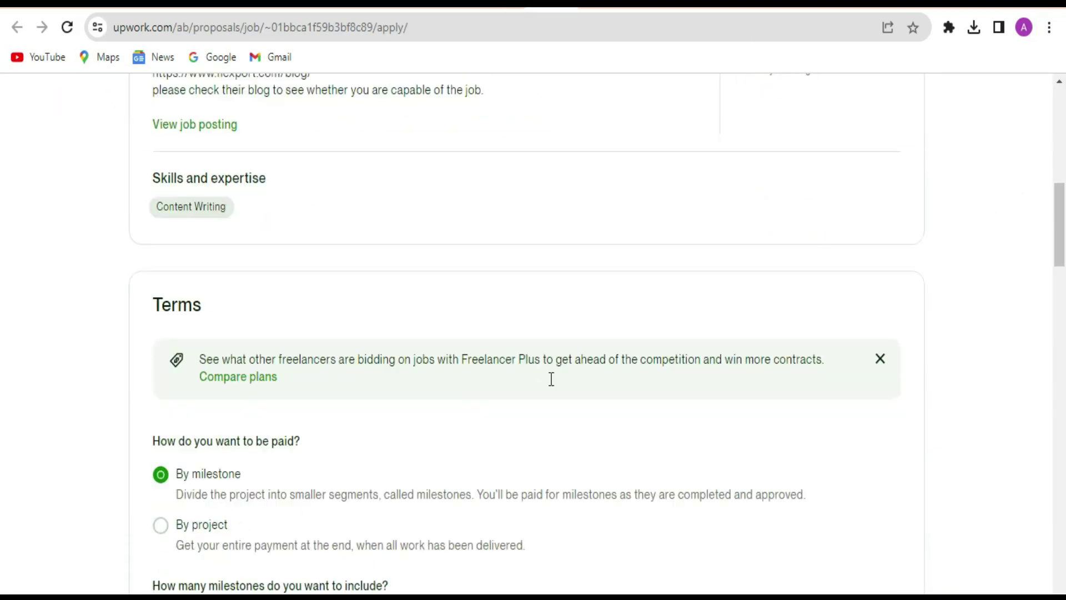
pyautogui.scroll(15, 518, 492)
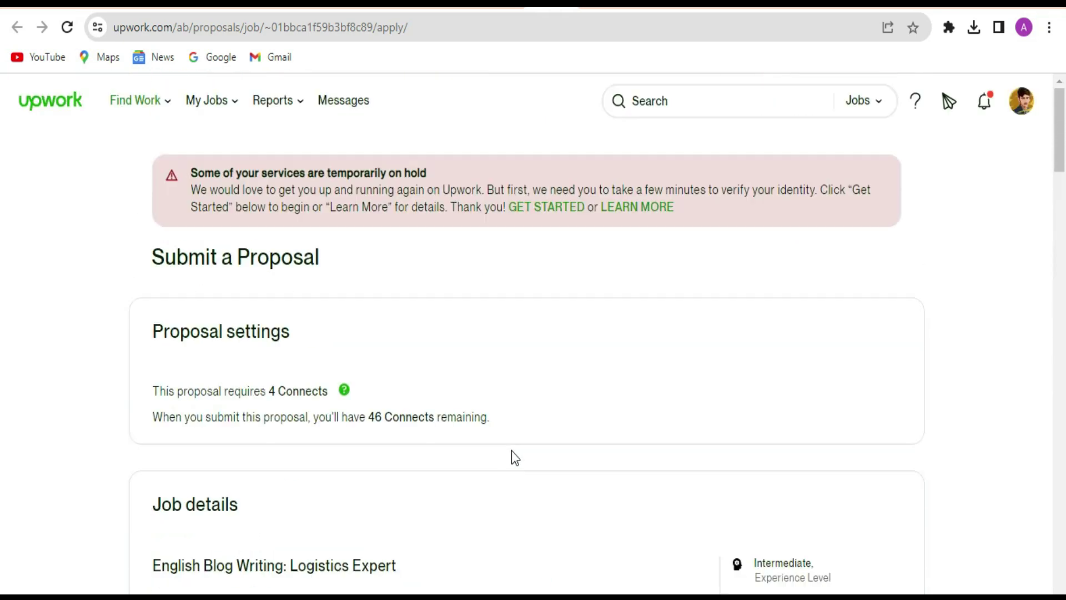
pyautogui.scroll(-3, 337, 418)
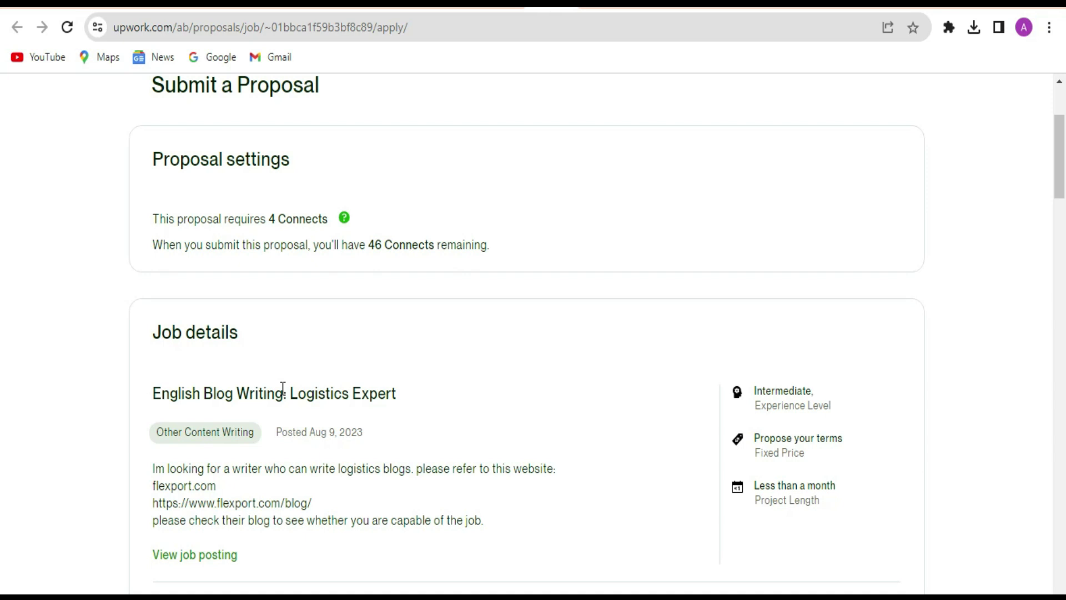
pyautogui.scroll(3, 327, 379)
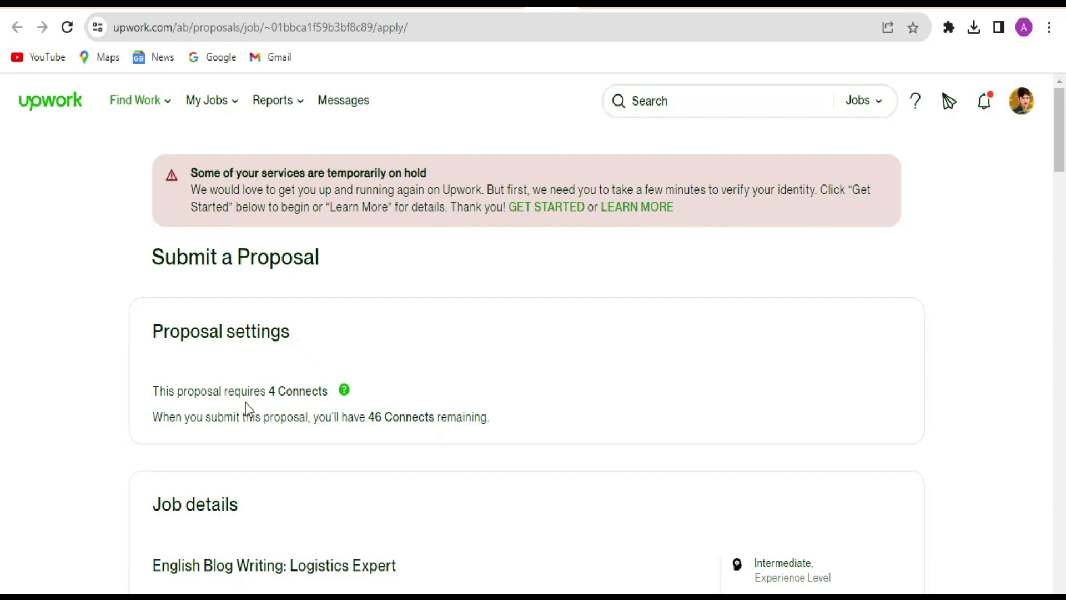
pyautogui.moveTo(331, 393); pyautogui.dragTo(268, 395)
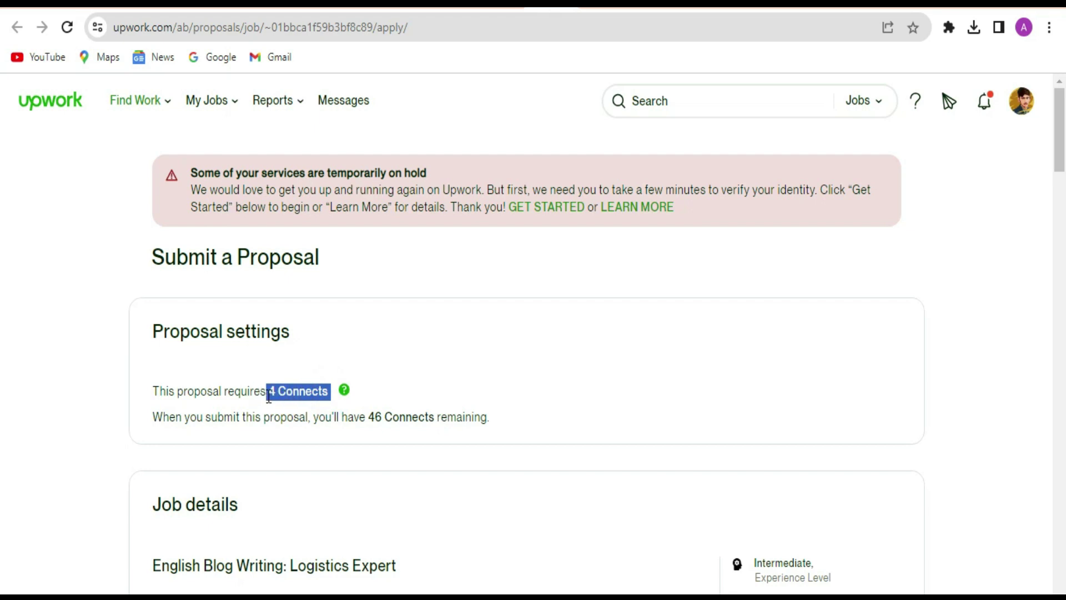
pyautogui.click(319, 391)
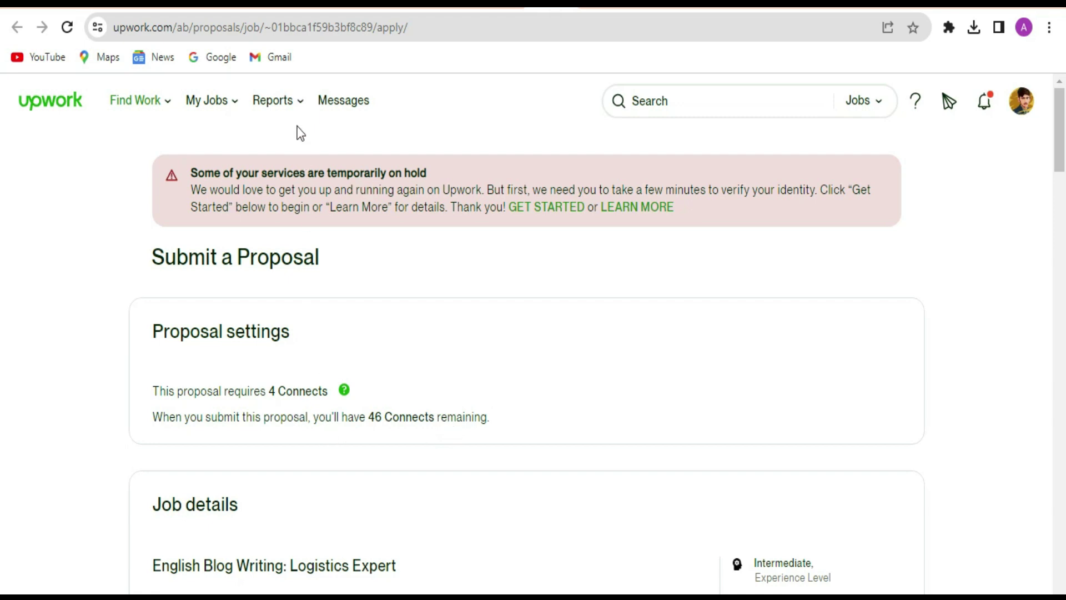
# Open the Connects History in a new tab and check the Connects balance.
pyautogui.moveTo(286, 111)
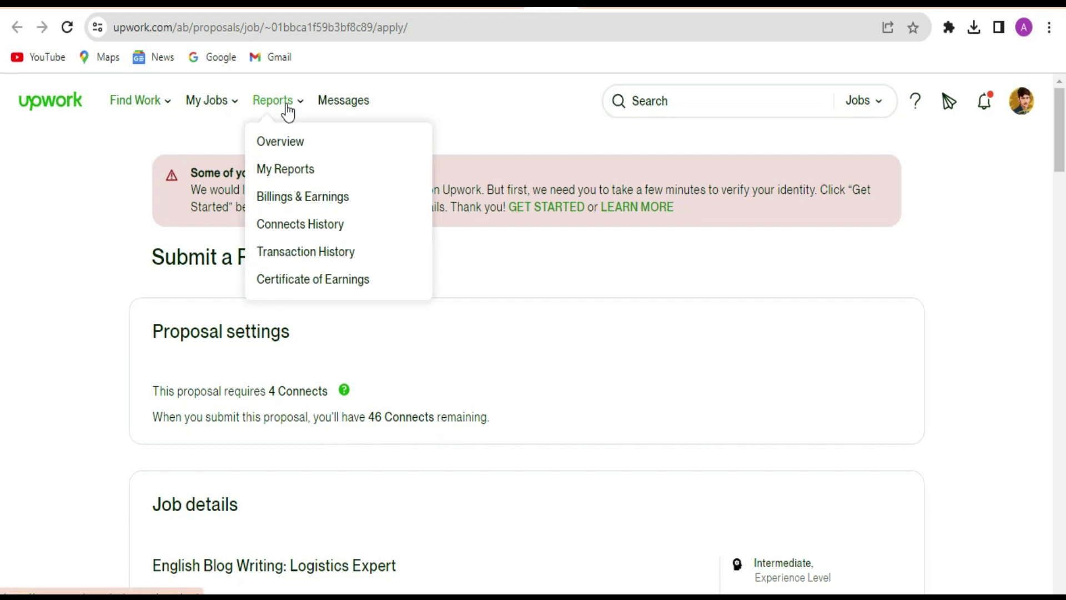
pyautogui.rightClick(311, 223)
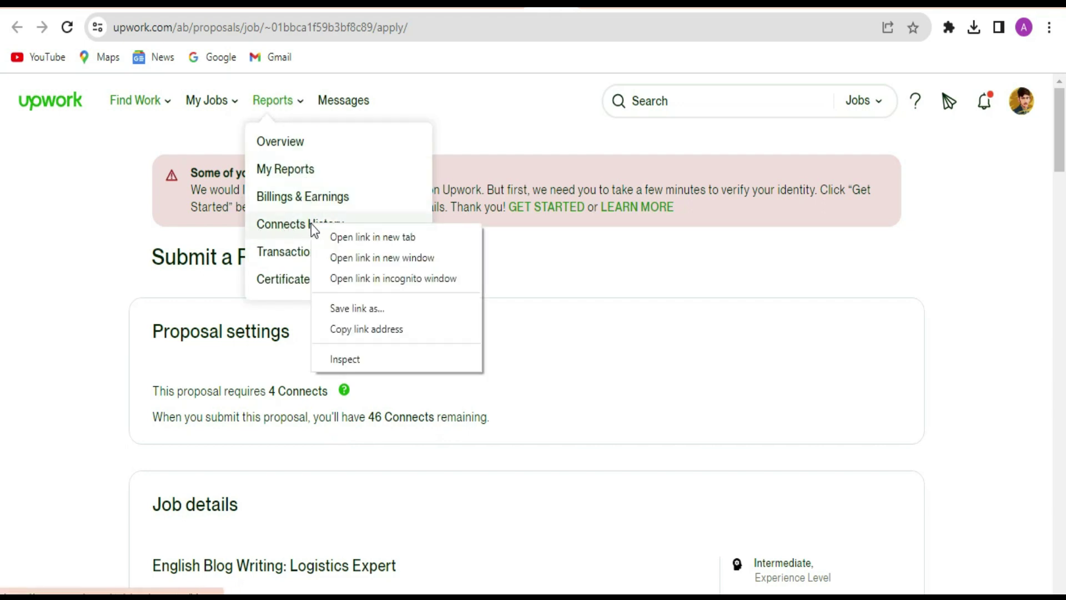
pyautogui.click(328, 235)
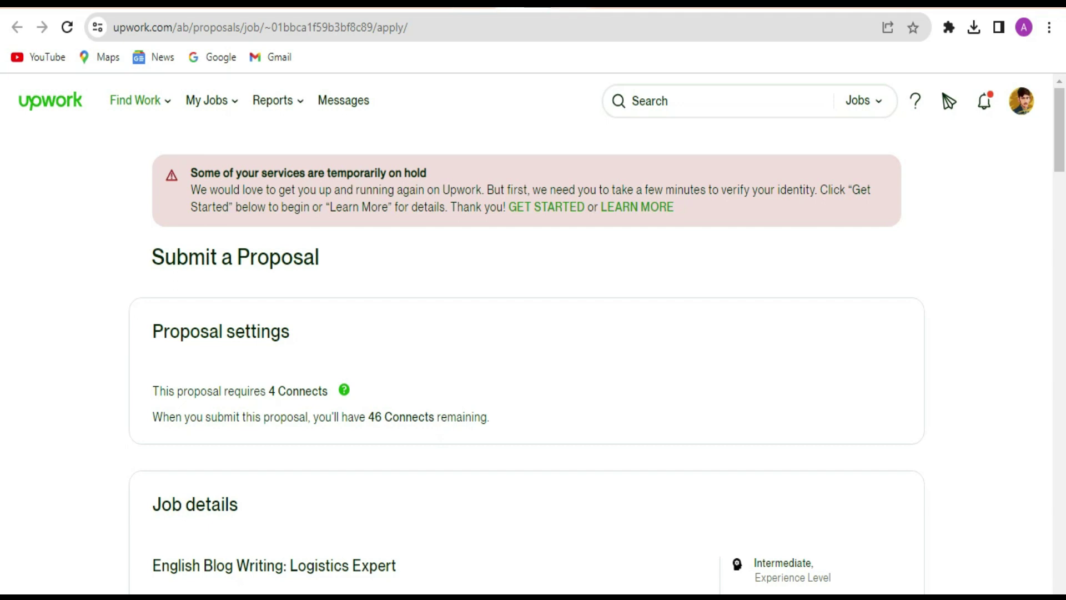
pyautogui.scroll(-3, 360, 279)
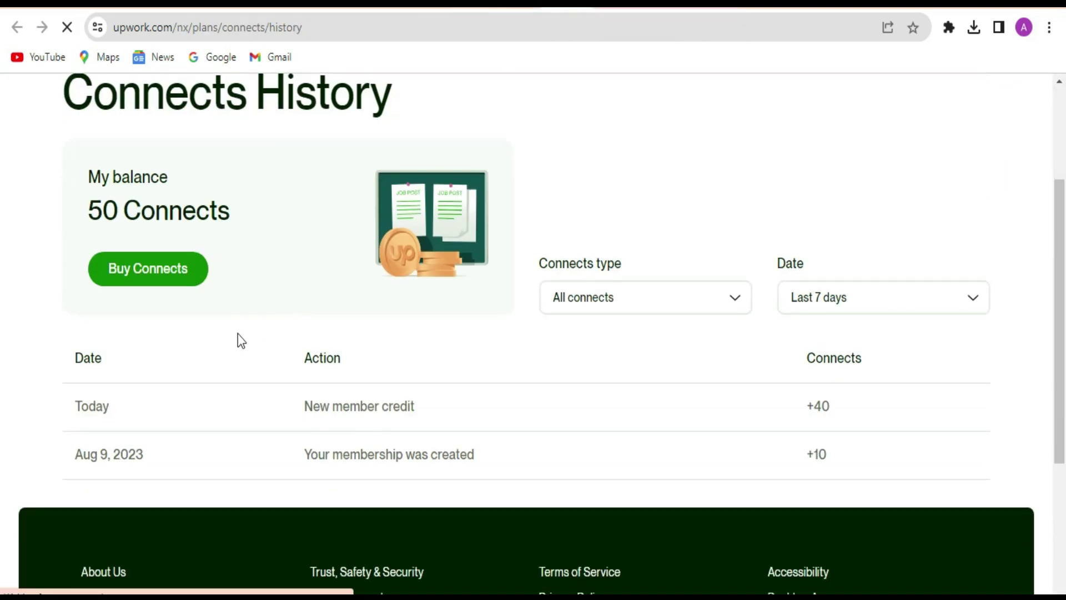
pyautogui.moveTo(222, 206); pyautogui.dragTo(98, 210)
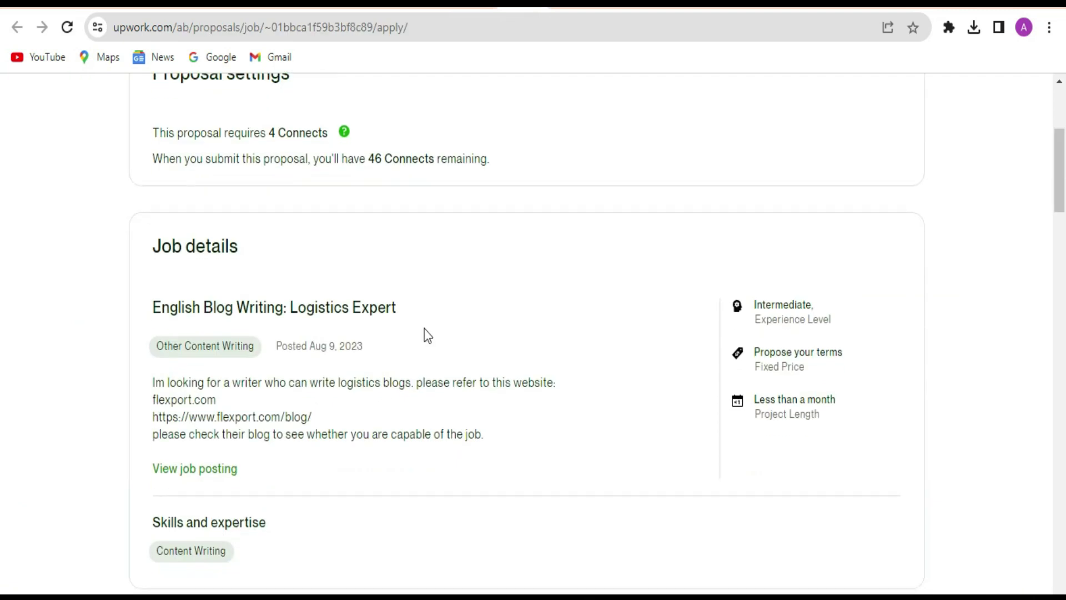
# Return to the proposal form and compare the Connects it requires with those remaining after submission.
pyautogui.scroll(-3, 425, 335)
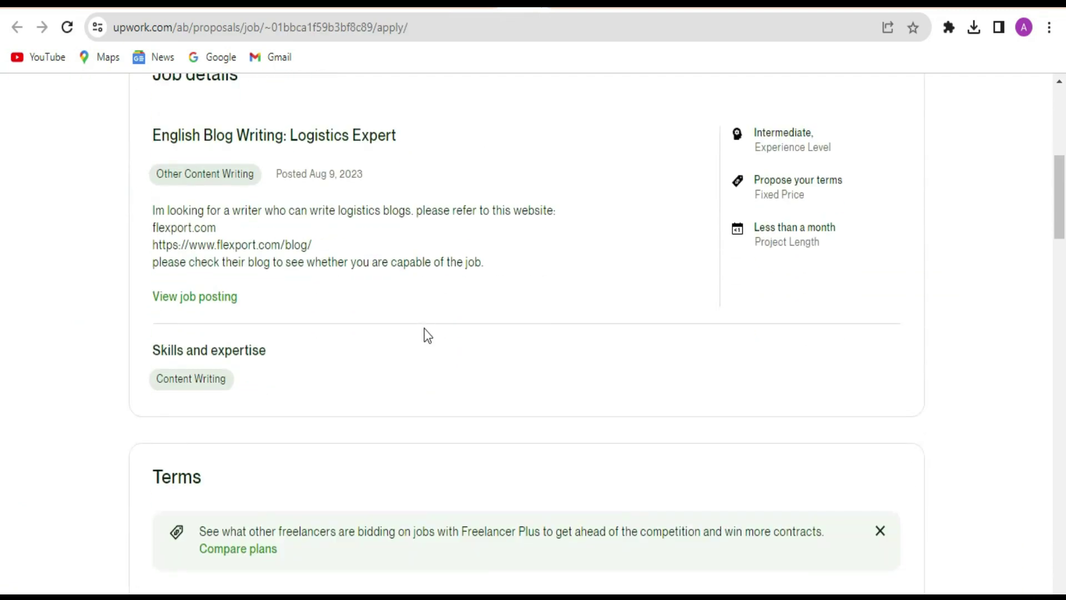
pyautogui.scroll(7, 426, 334)
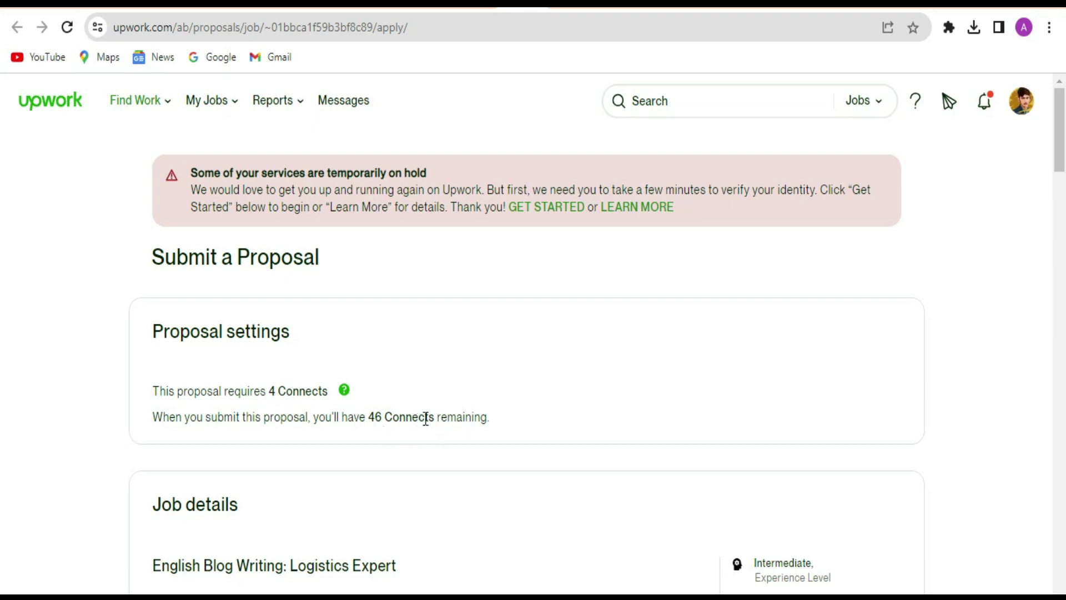
pyautogui.moveTo(436, 418); pyautogui.dragTo(272, 392)
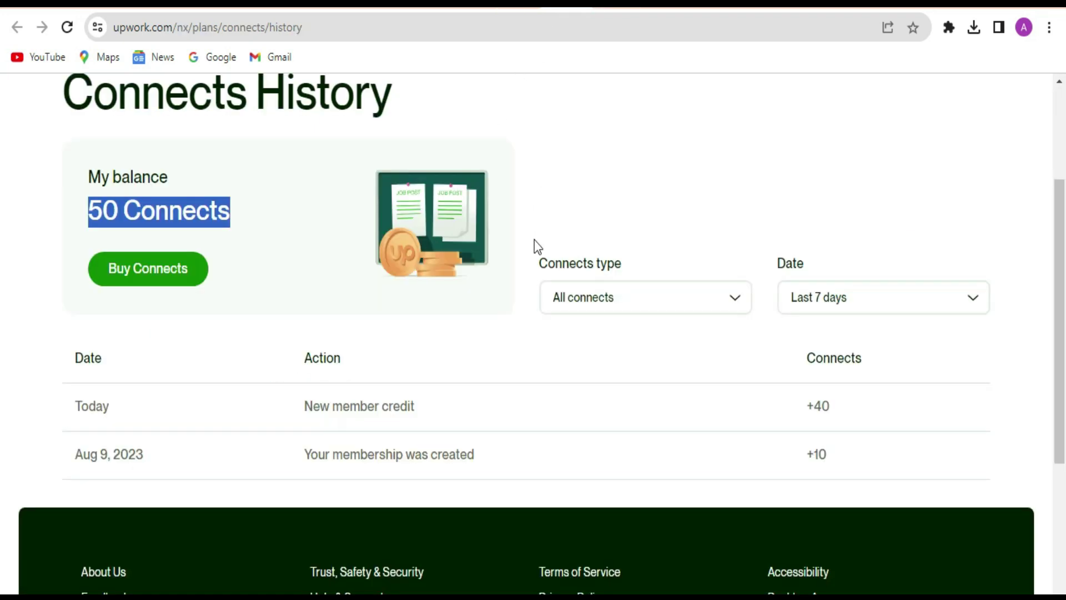
# Open the Buy Connects page from the Connects History and examine the bundle options, charge, new balance and expiry date.
pyautogui.click(161, 278)
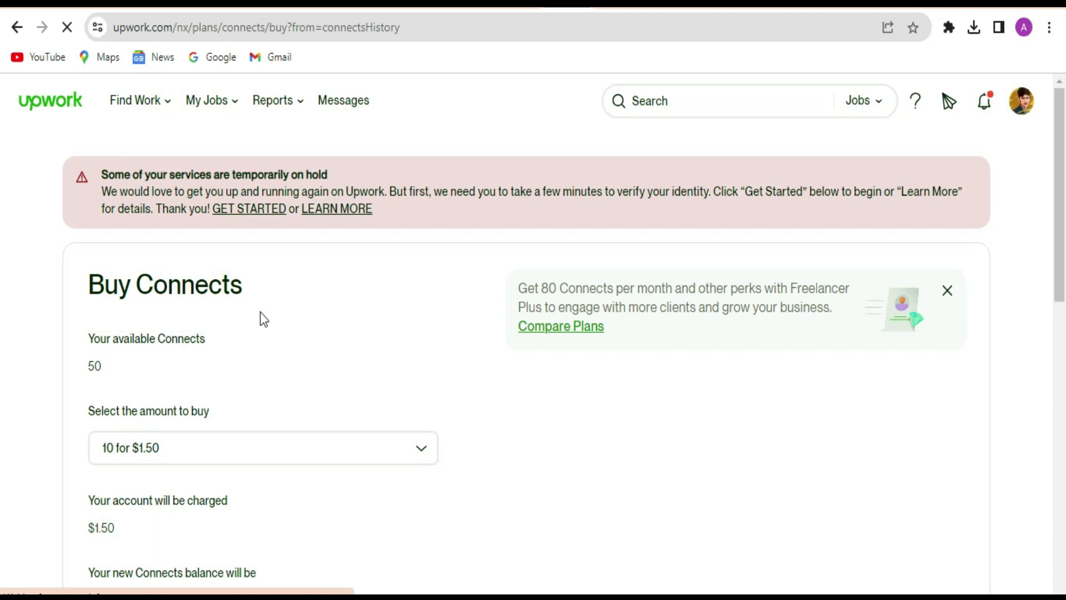
pyautogui.scroll(-3, 316, 336)
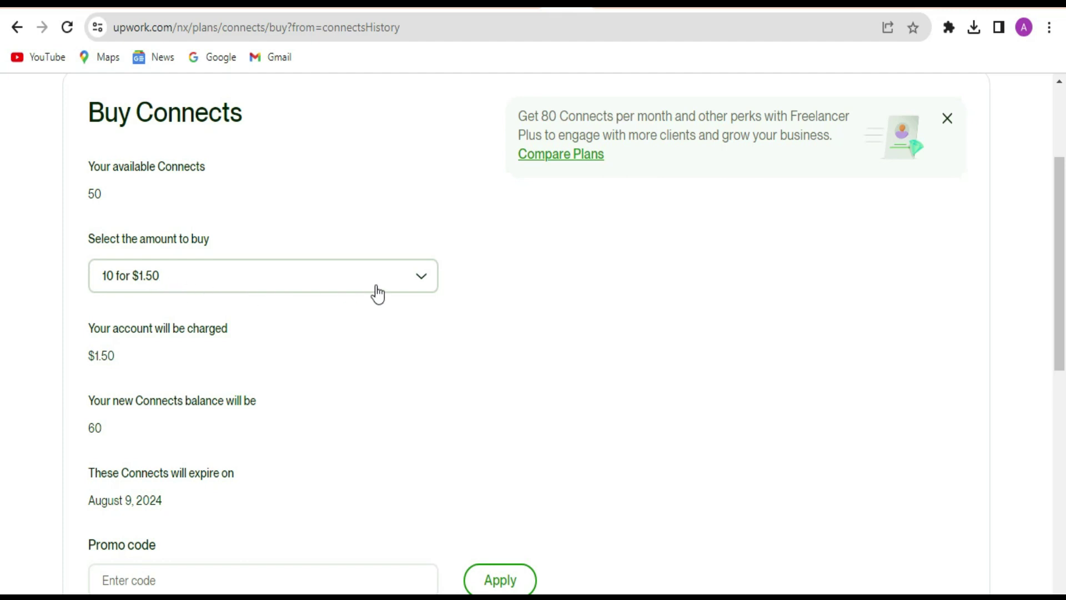
pyautogui.click(401, 286)
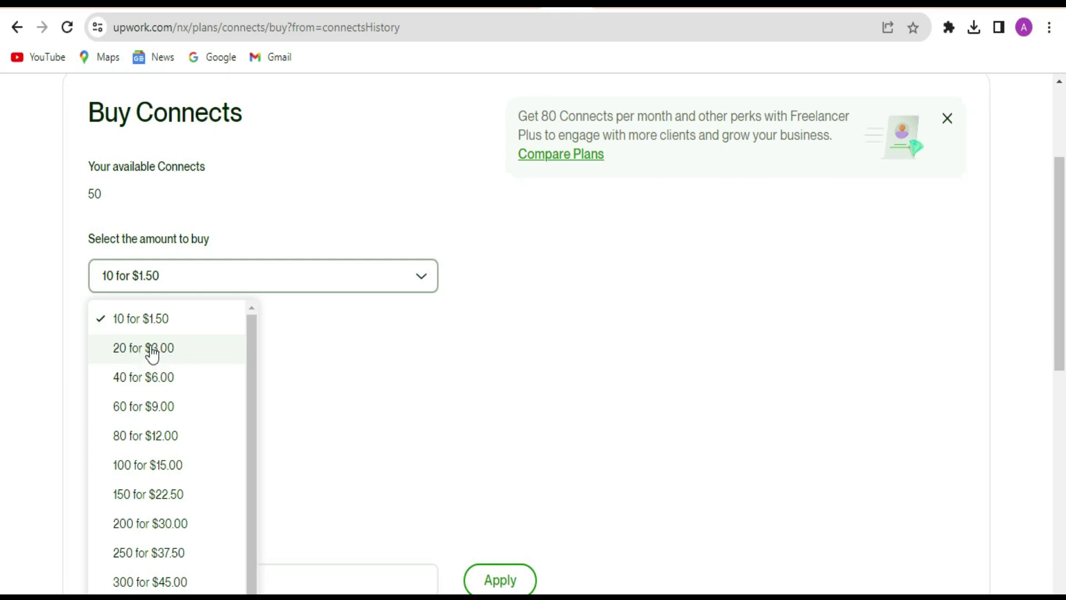
pyautogui.click(546, 251)
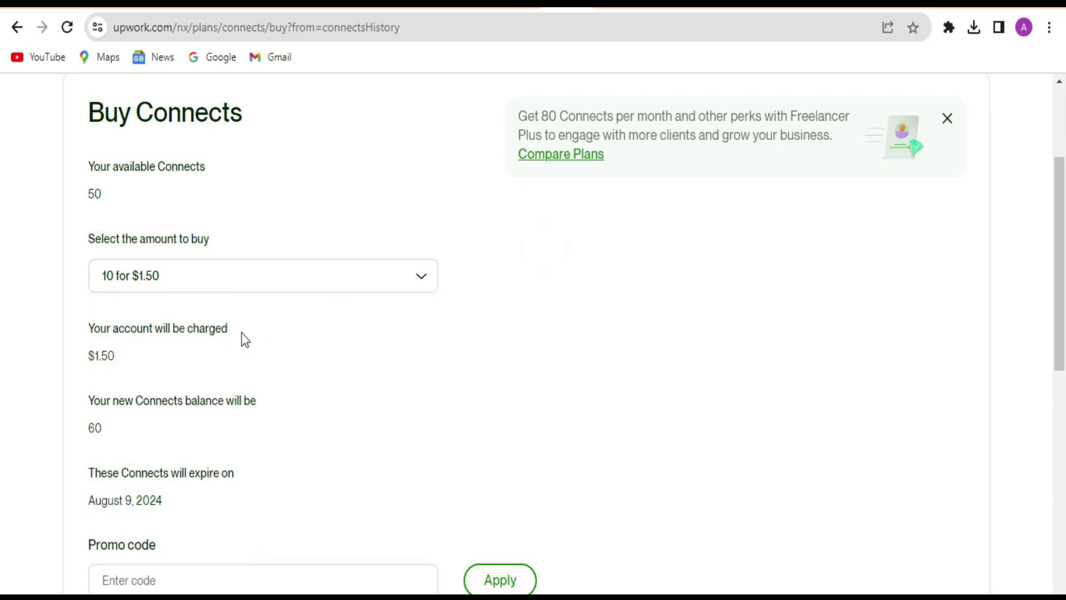
pyautogui.moveTo(247, 339); pyautogui.dragTo(142, 300)
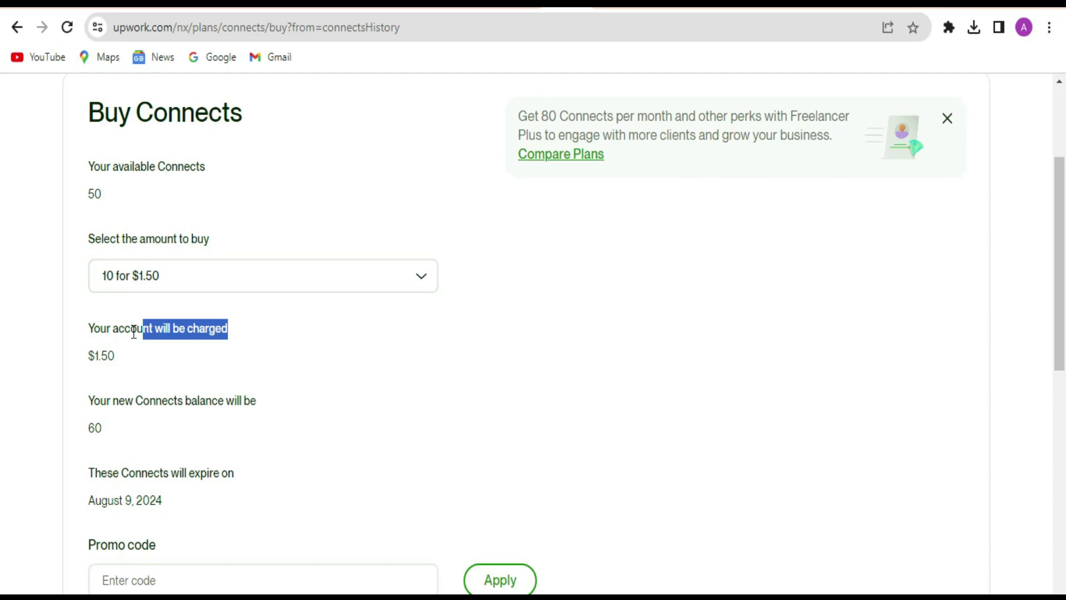
pyautogui.moveTo(112, 428); pyautogui.dragTo(89, 428)
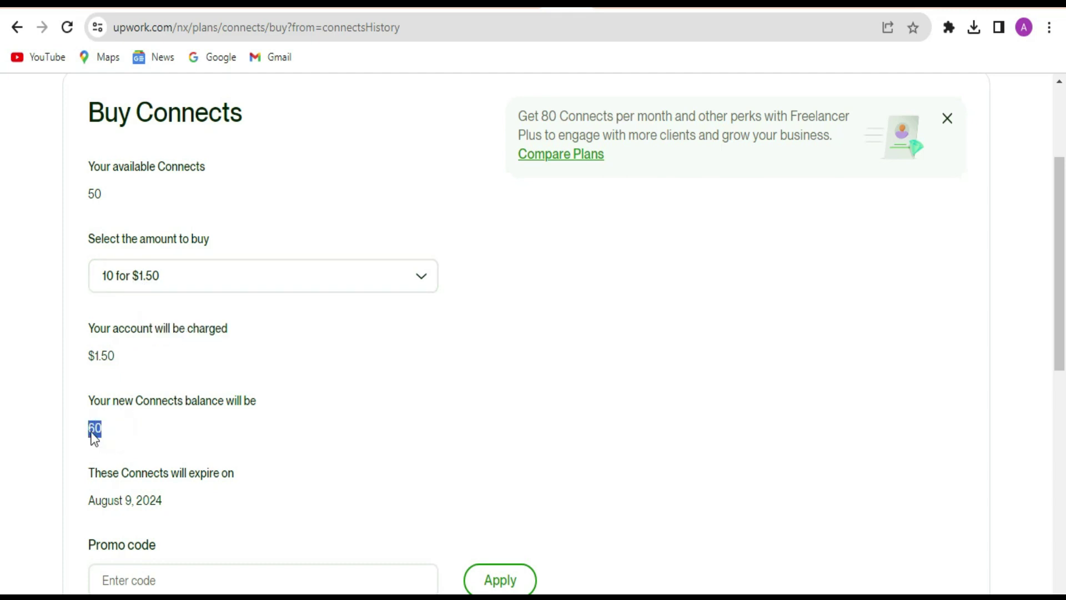
pyautogui.scroll(-1, 188, 435)
pyautogui.scroll(-1, 187, 435)
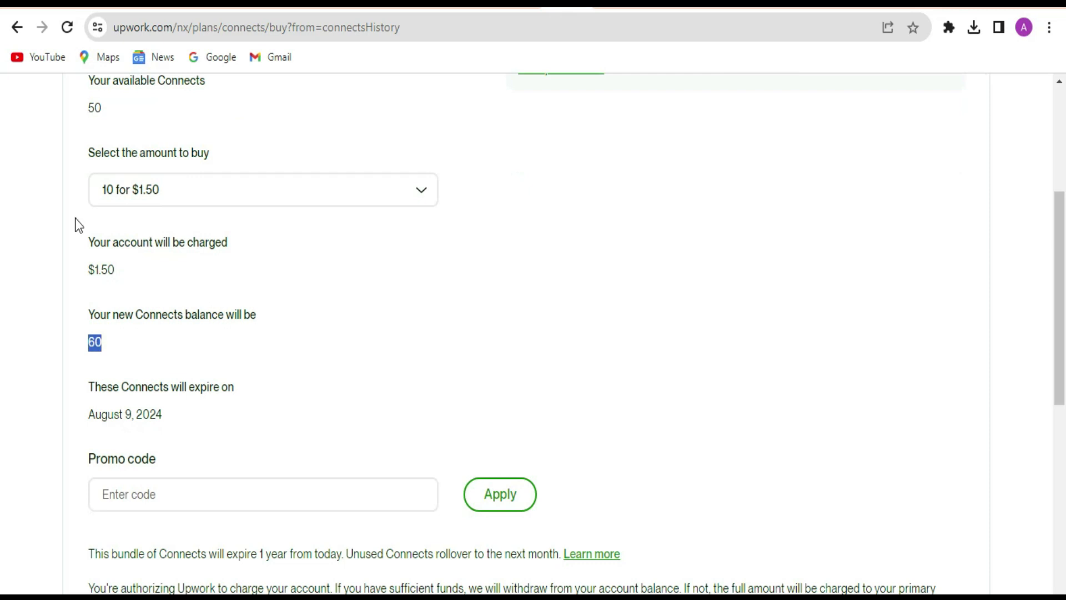
# Review the expiry terms, promo code option and billing notice on the Buy Connects page.
pyautogui.scroll(-1, 74, 223)
pyautogui.scroll(-3, 186, 324)
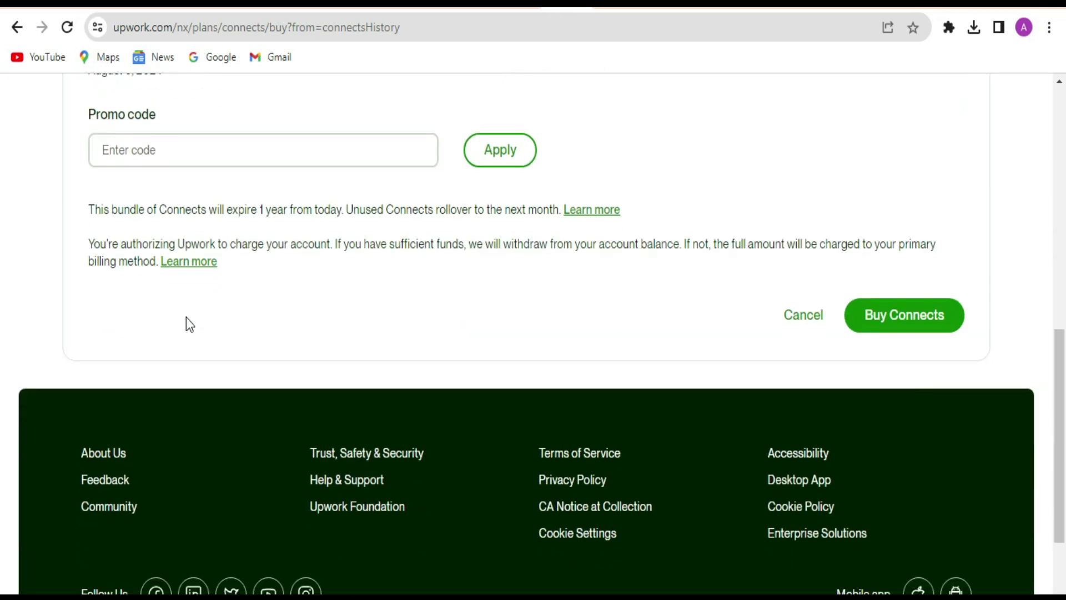
pyautogui.scroll(2, 946, 452)
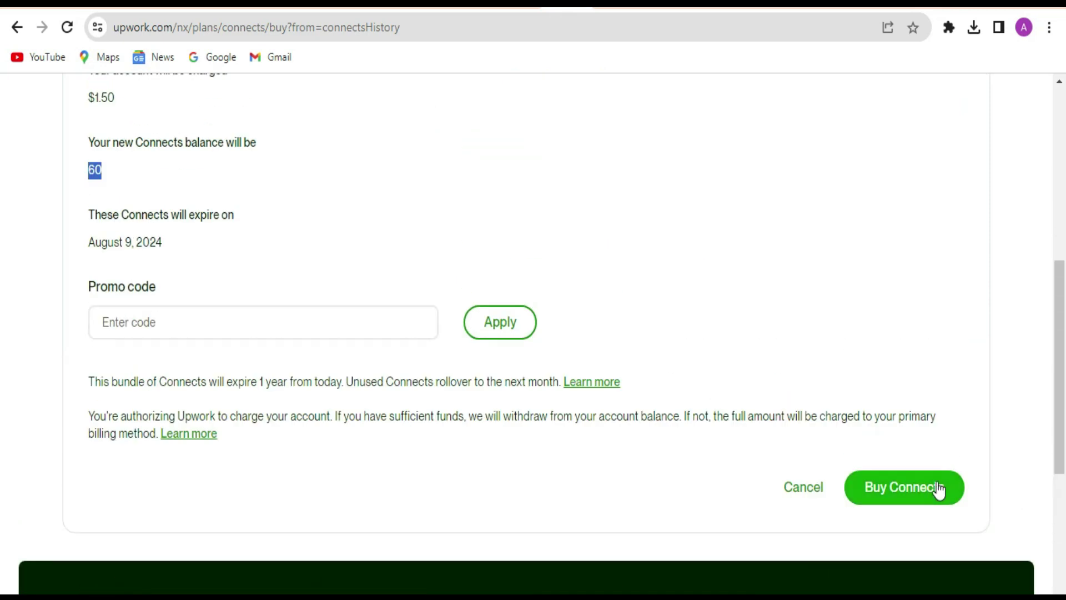
pyautogui.scroll(5, 597, 366)
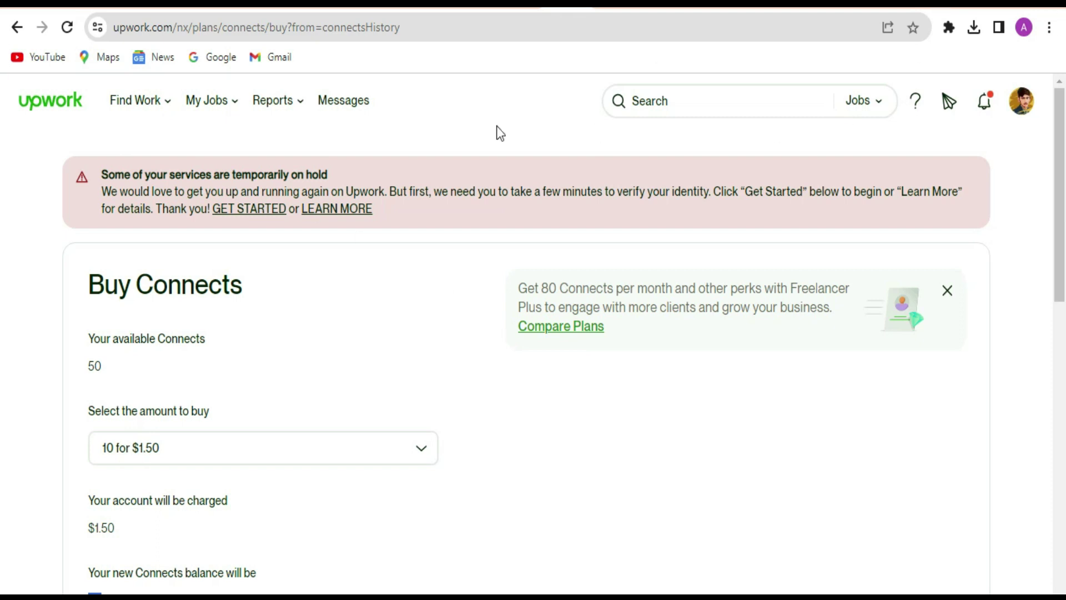
# Open the Billings & Earnings report and look through its contents.
pyautogui.moveTo(298, 106)
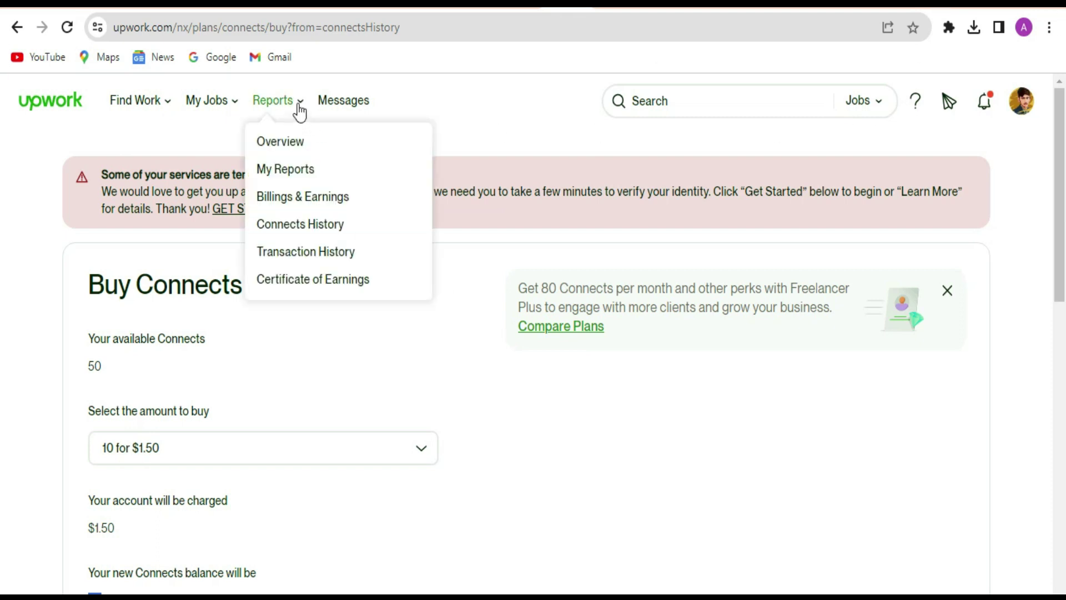
pyautogui.click(310, 203)
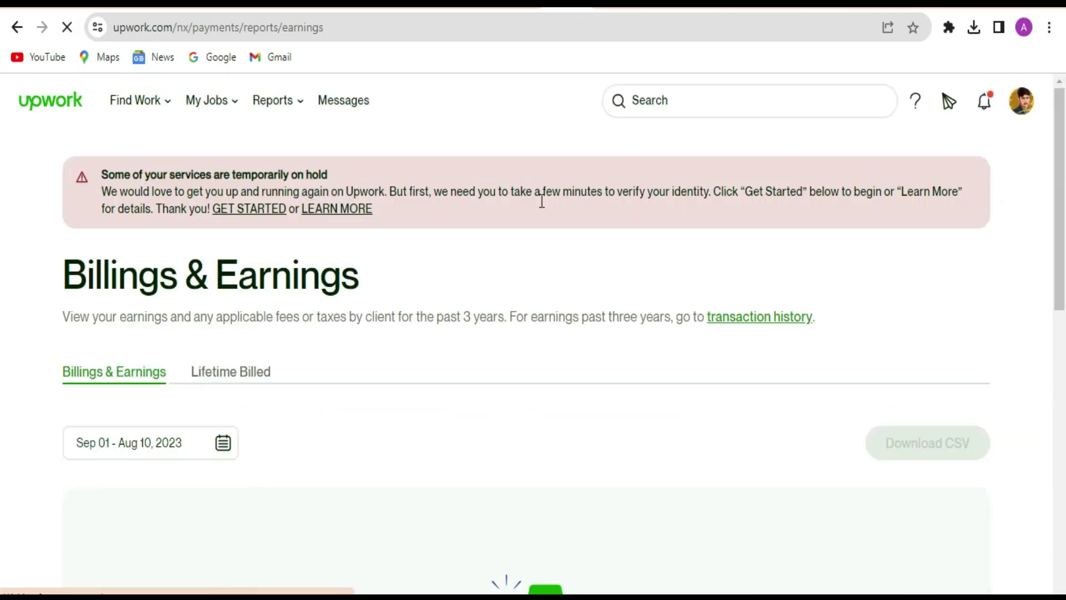
pyautogui.scroll(-5, 541, 202)
pyautogui.scroll(-3, 504, 230)
pyautogui.scroll(6, 504, 231)
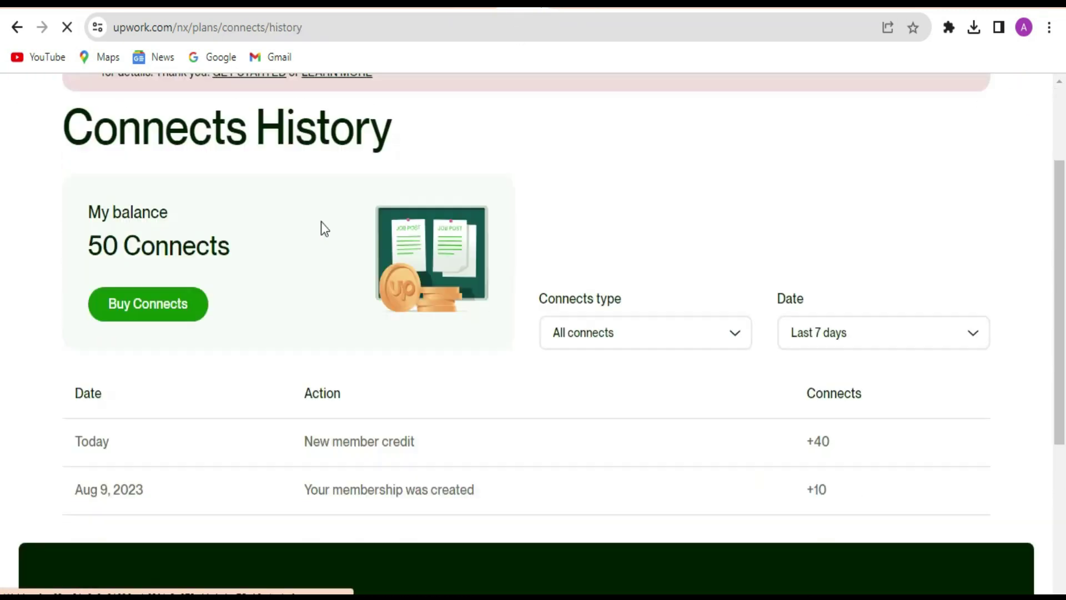
# Review the Connects balance and the credited entries in the Connects History.
pyautogui.scroll(-2, 321, 222)
pyautogui.scroll(-2, 352, 235)
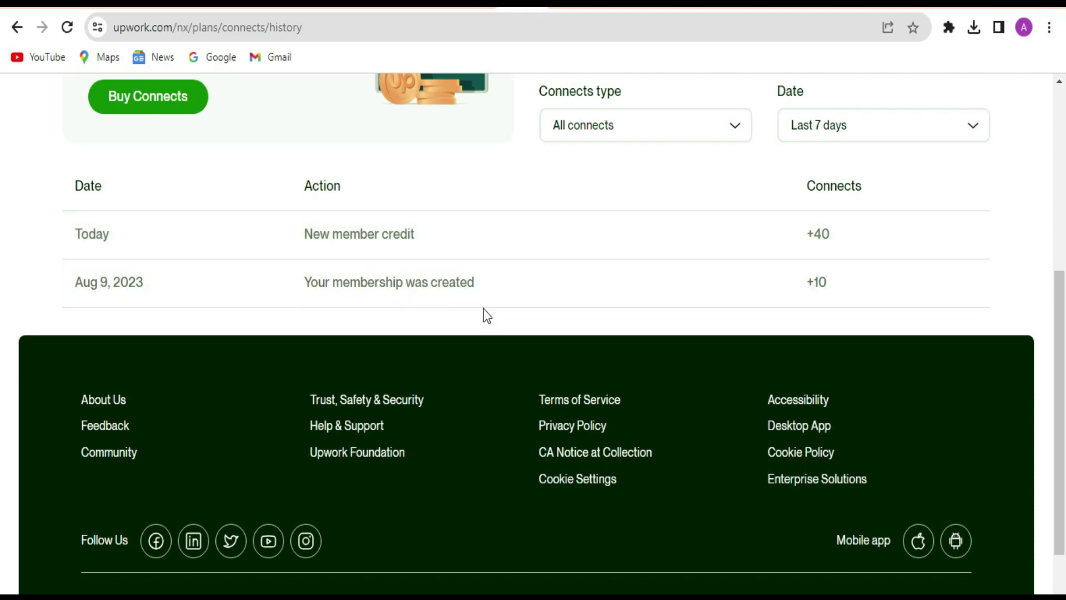
pyautogui.scroll(2, 452, 297)
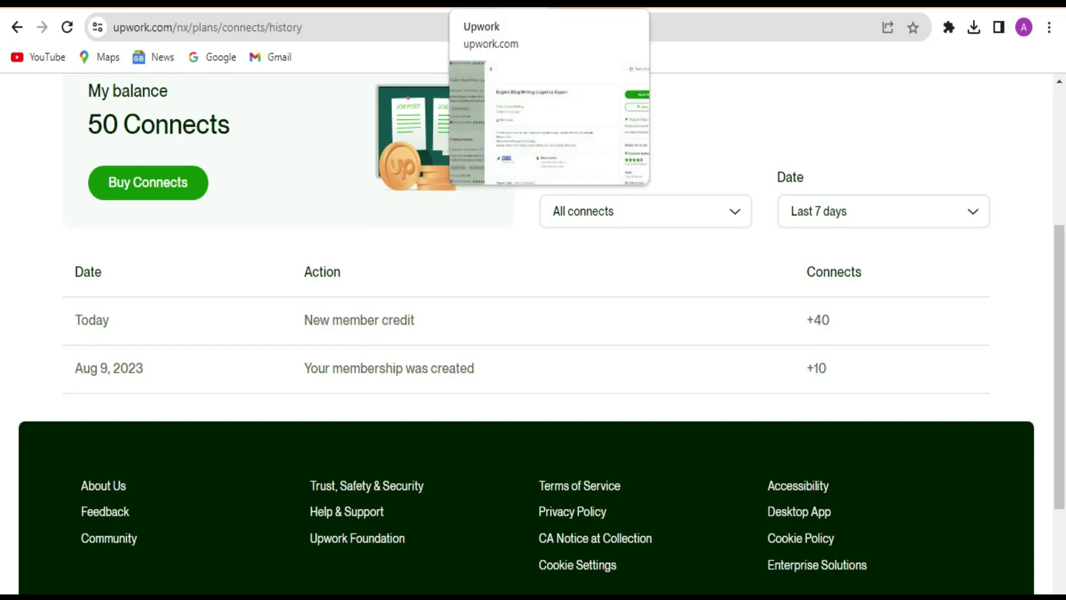
# Return to the English Blog Writing: Logistics Expert posting and review its description, budget, activity and client details.
pyautogui.click(488, 3)
pyautogui.scroll(-3, 513, 238)
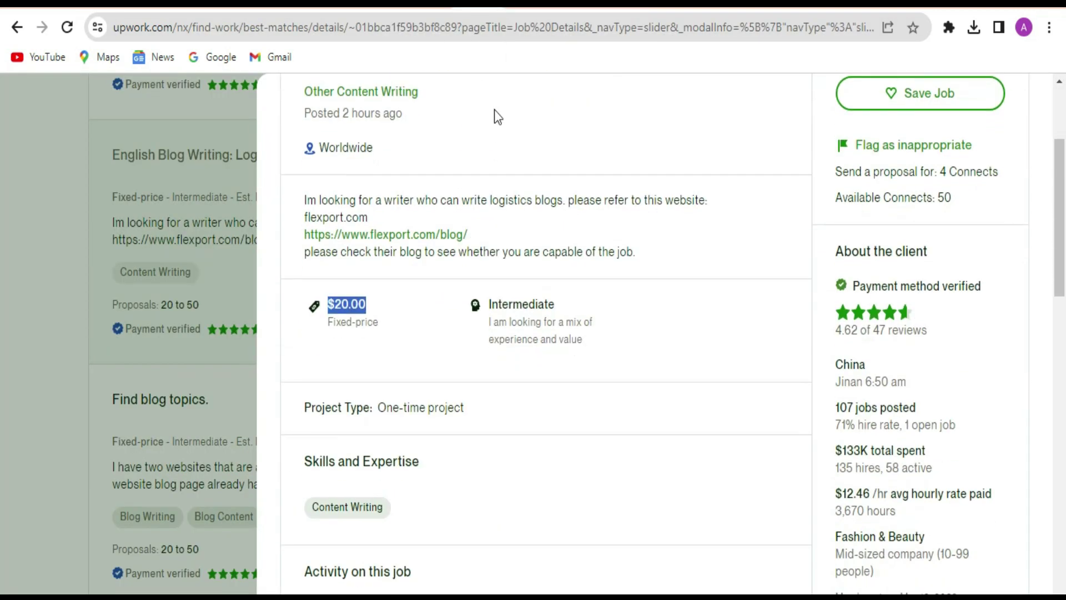
pyautogui.scroll(3, 689, 242)
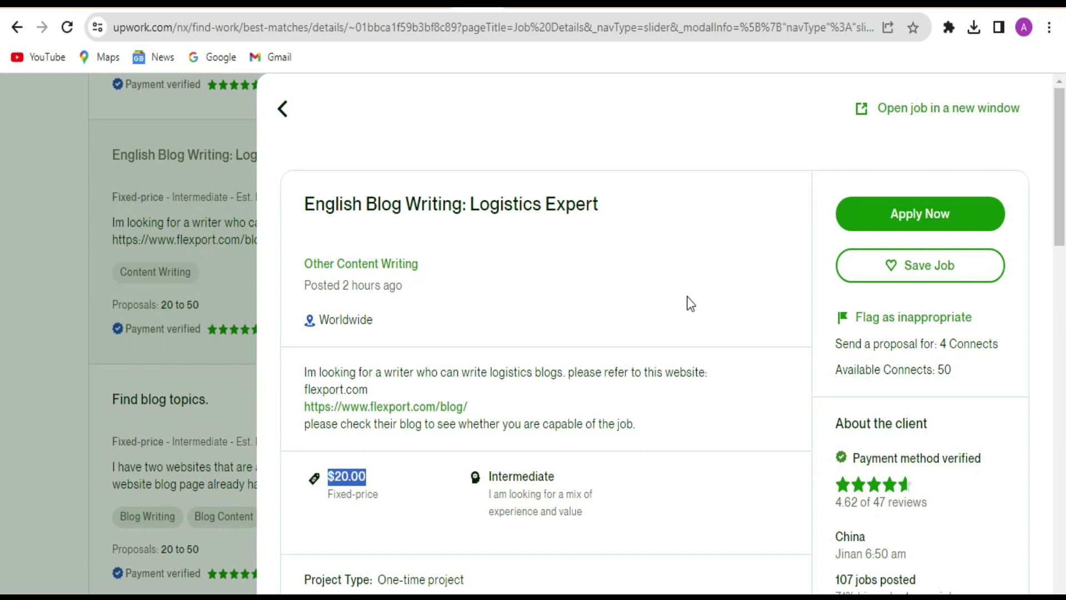
pyautogui.scroll(-3, 714, 222)
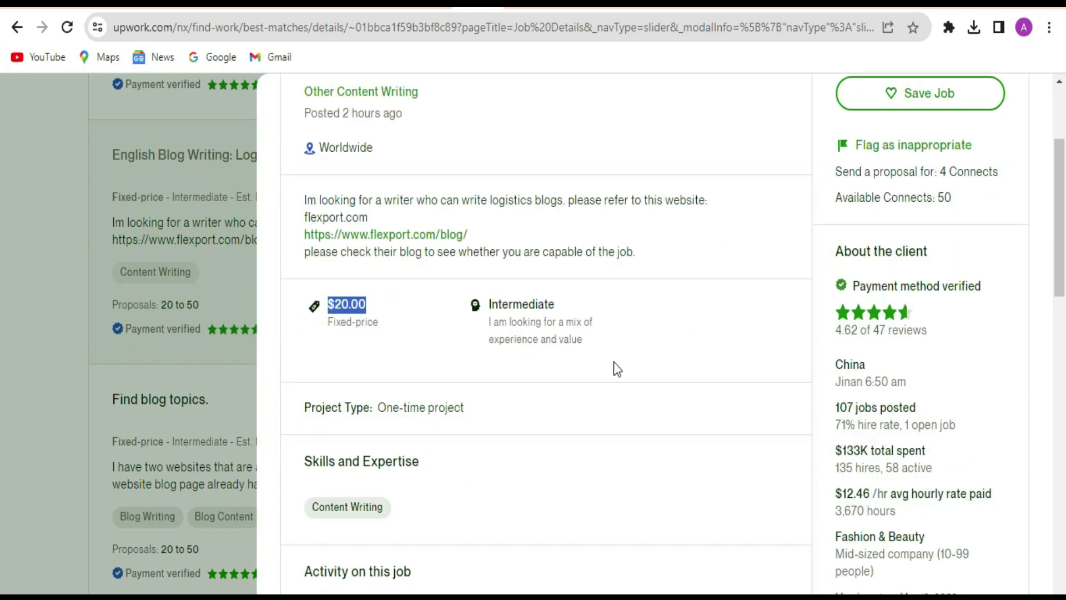
pyautogui.scroll(3, 614, 367)
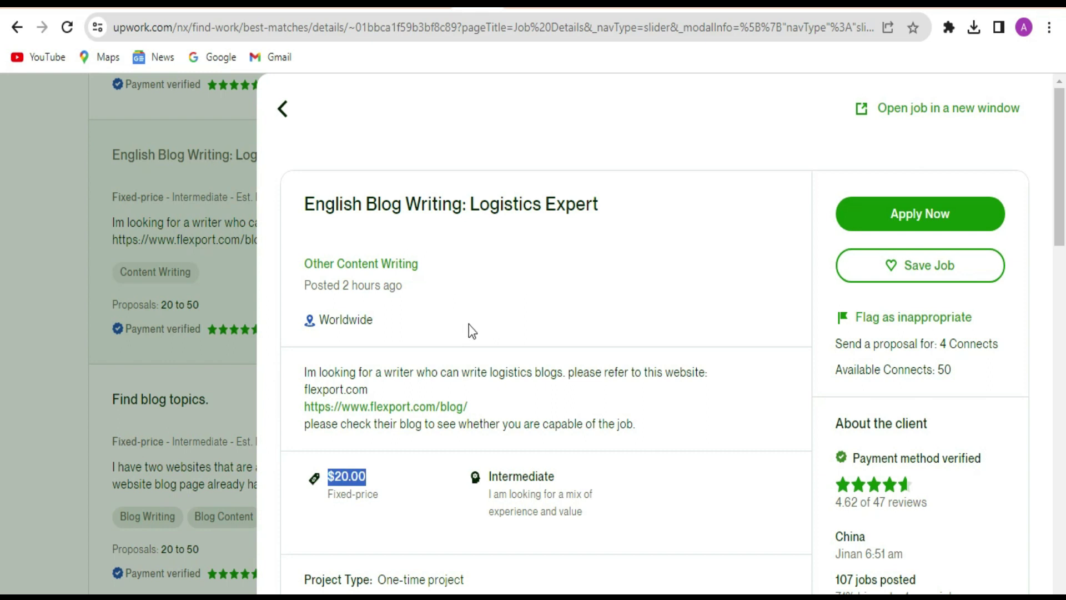
pyautogui.scroll(-6, 472, 331)
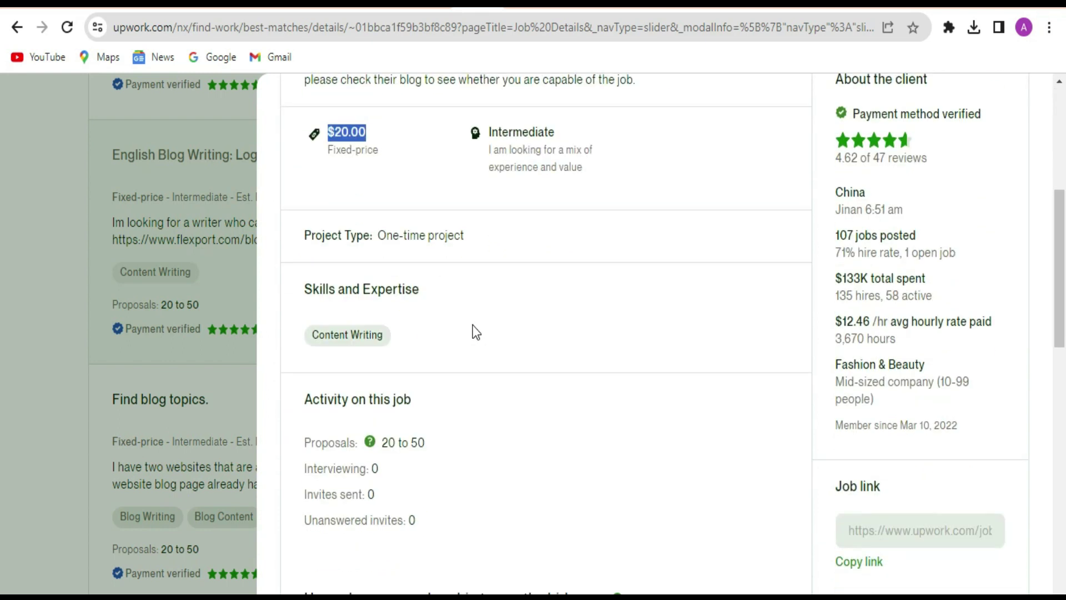
pyautogui.scroll(4, 984, 204)
# Open the proposal form for the logistics blog job and review its required Connects, job details and skills.
pyautogui.click(942, 126)
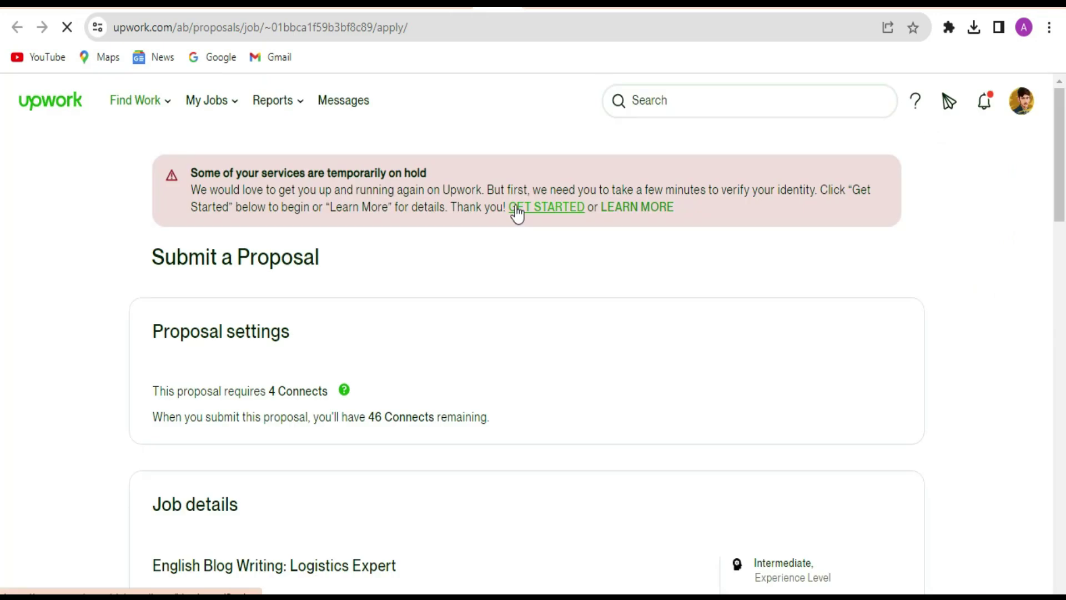
pyautogui.scroll(-4, 497, 216)
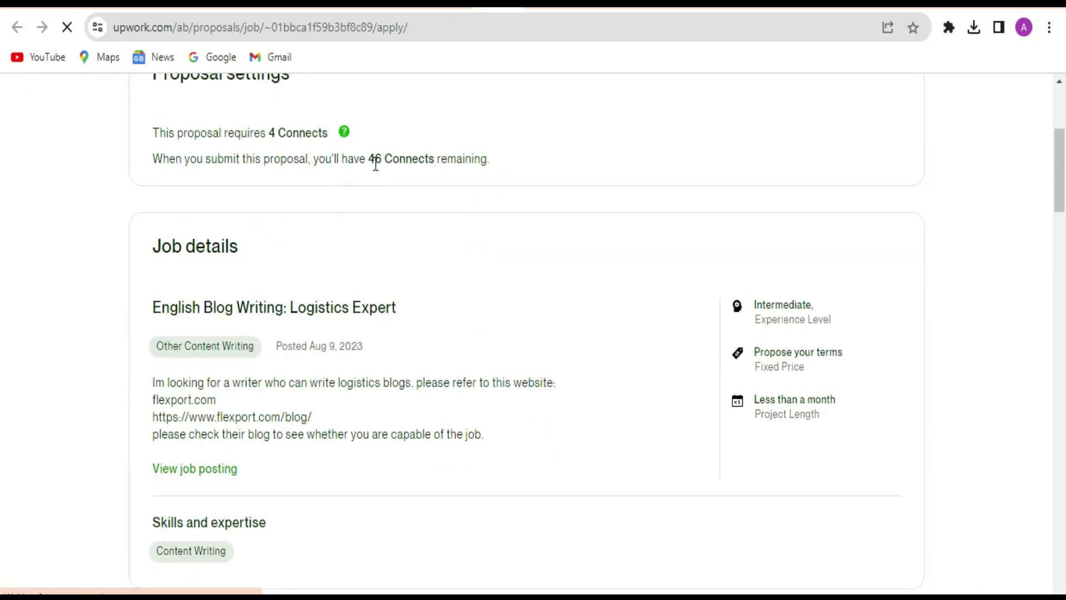
pyautogui.scroll(-1, 486, 228)
pyautogui.scroll(-3, 485, 222)
pyautogui.scroll(4, 446, 237)
pyautogui.scroll(-3, 354, 369)
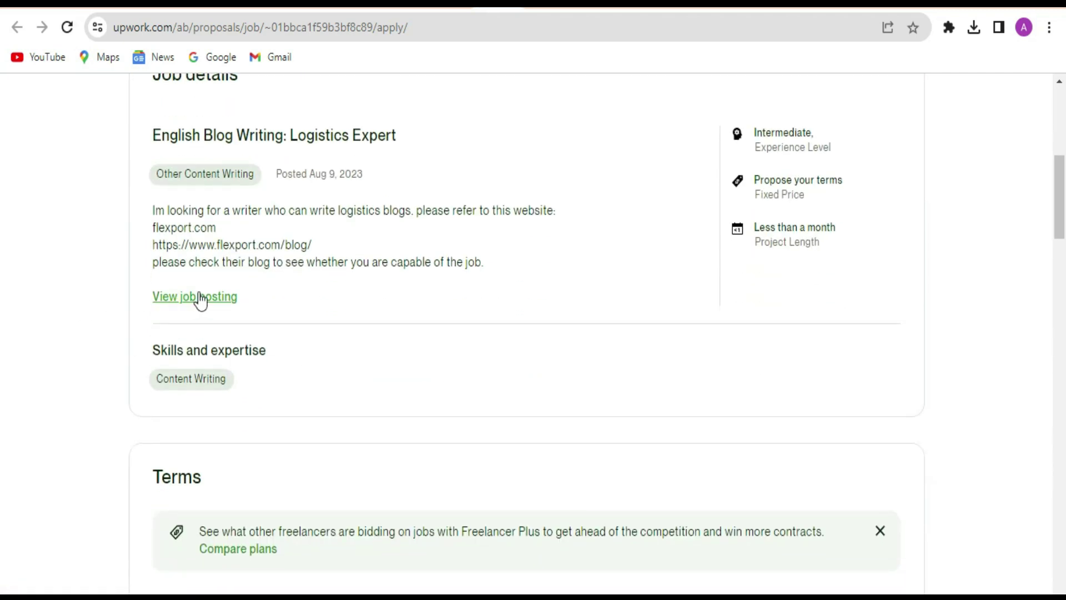
pyautogui.scroll(-2, 276, 329)
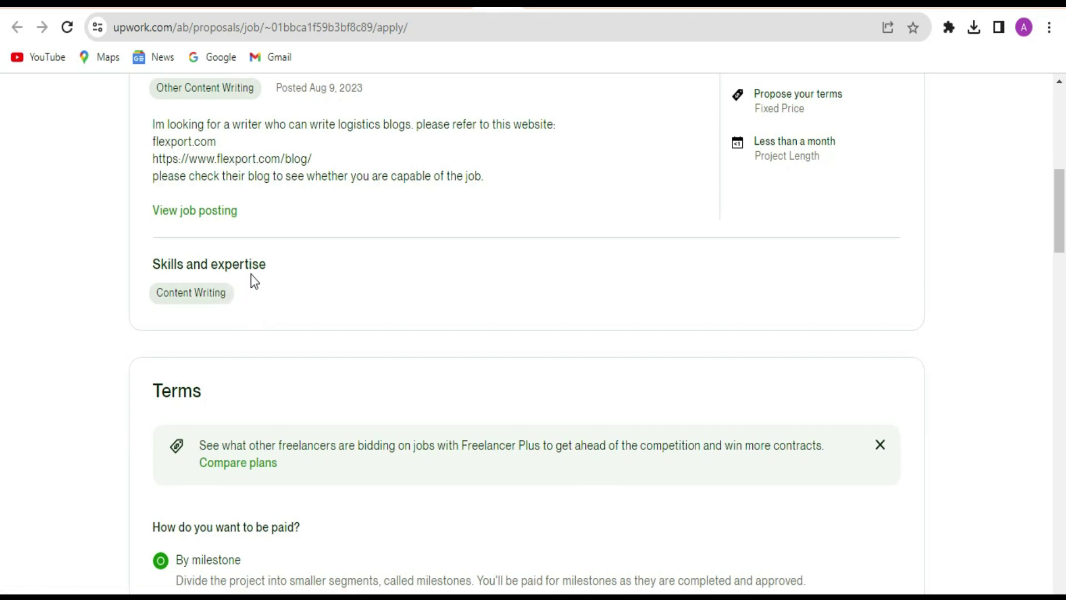
pyautogui.scroll(-3, 254, 310)
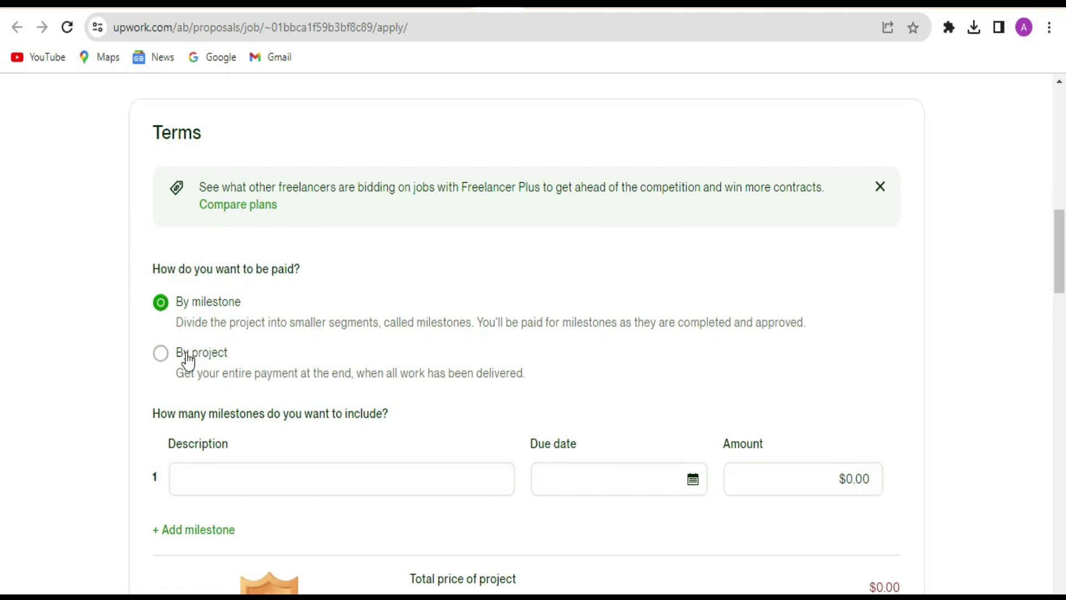
# Compare the milestone and project payment options in the proposal terms, and choose to be paid by project.
pyautogui.click(162, 356)
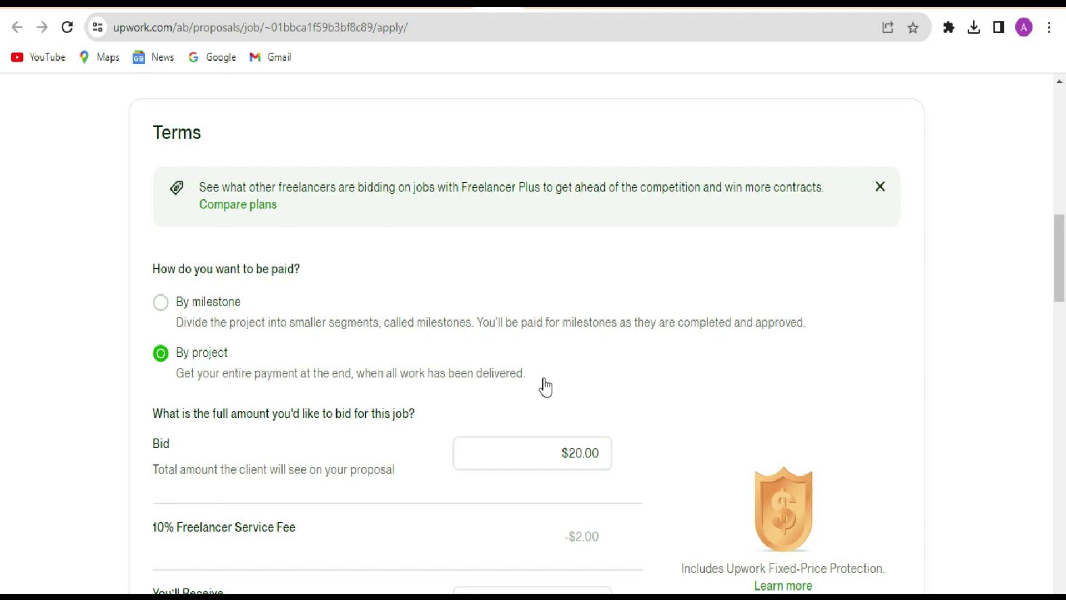
pyautogui.click(162, 303)
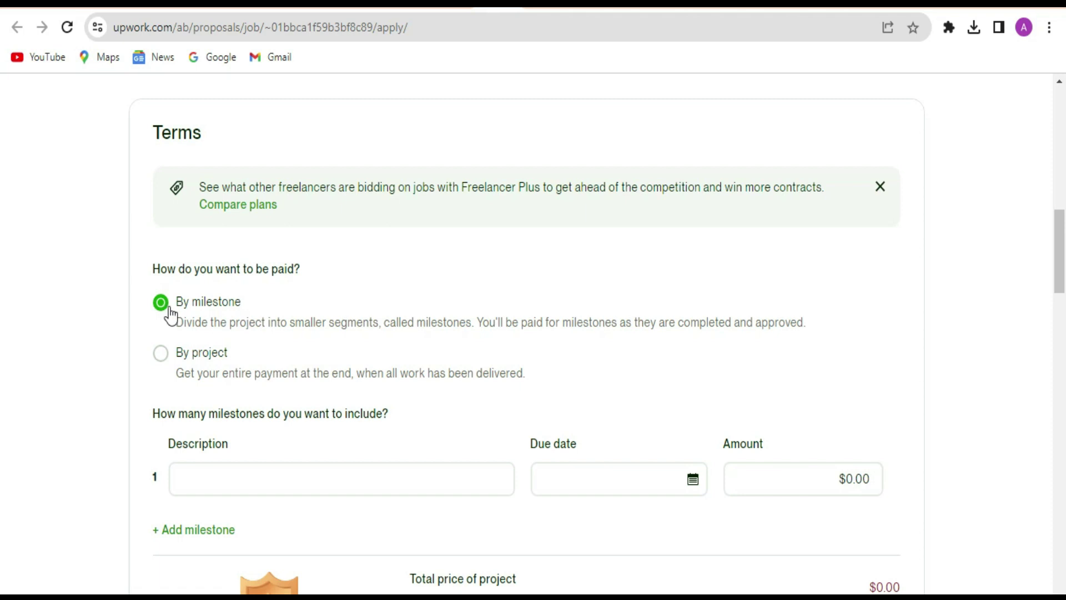
pyautogui.click(165, 351)
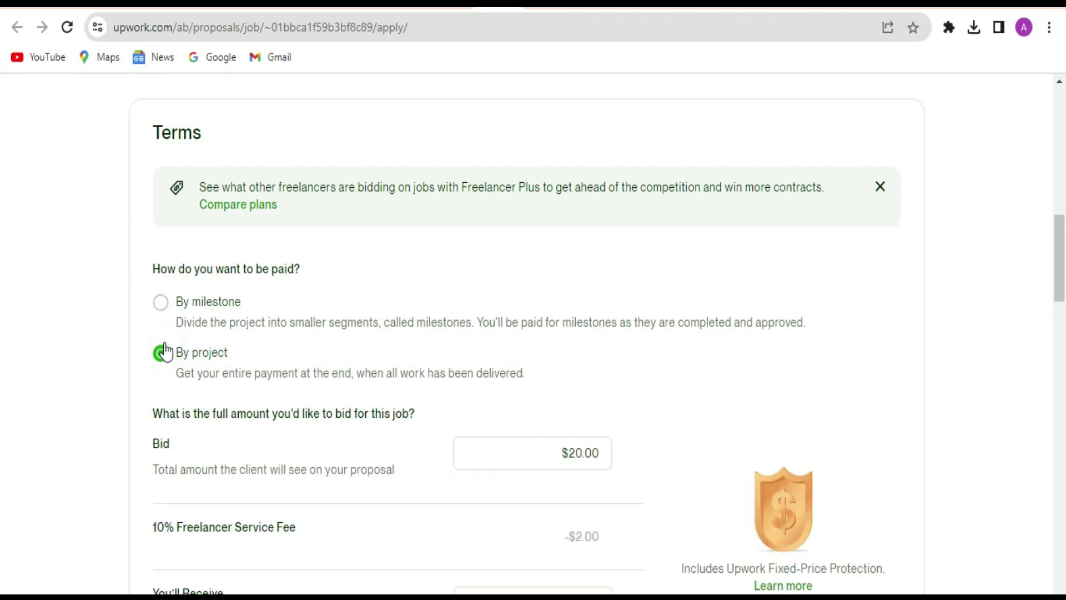
pyautogui.scroll(-1, 583, 358)
pyautogui.scroll(-3, 583, 359)
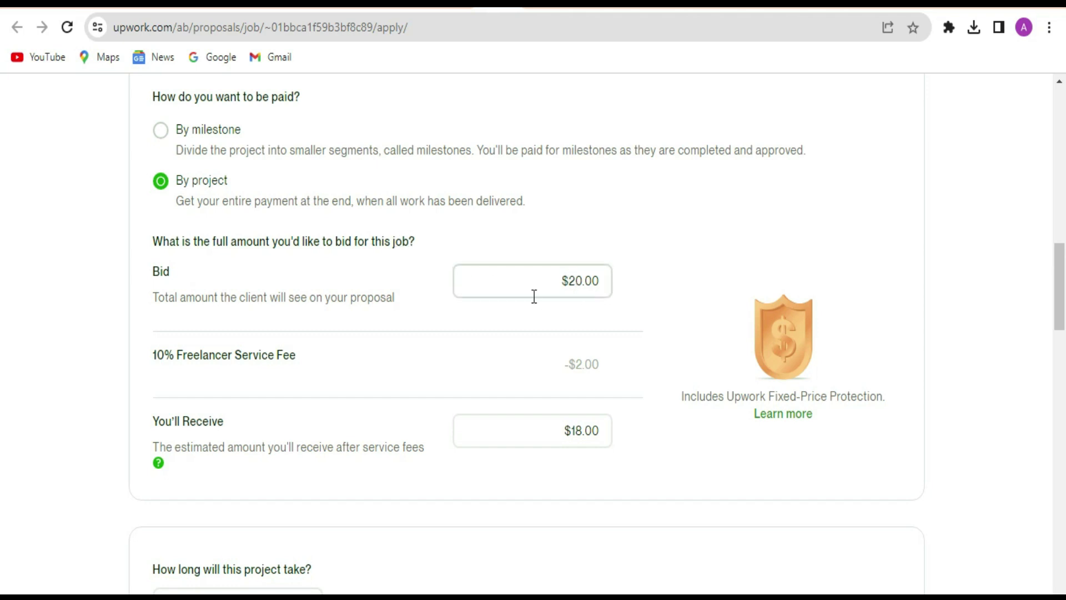
# Recheck the required Connects and job details, and examine the bid, service fee and amount received.
pyautogui.scroll(3, 511, 295)
pyautogui.scroll(7, 511, 303)
pyautogui.scroll(2, 485, 289)
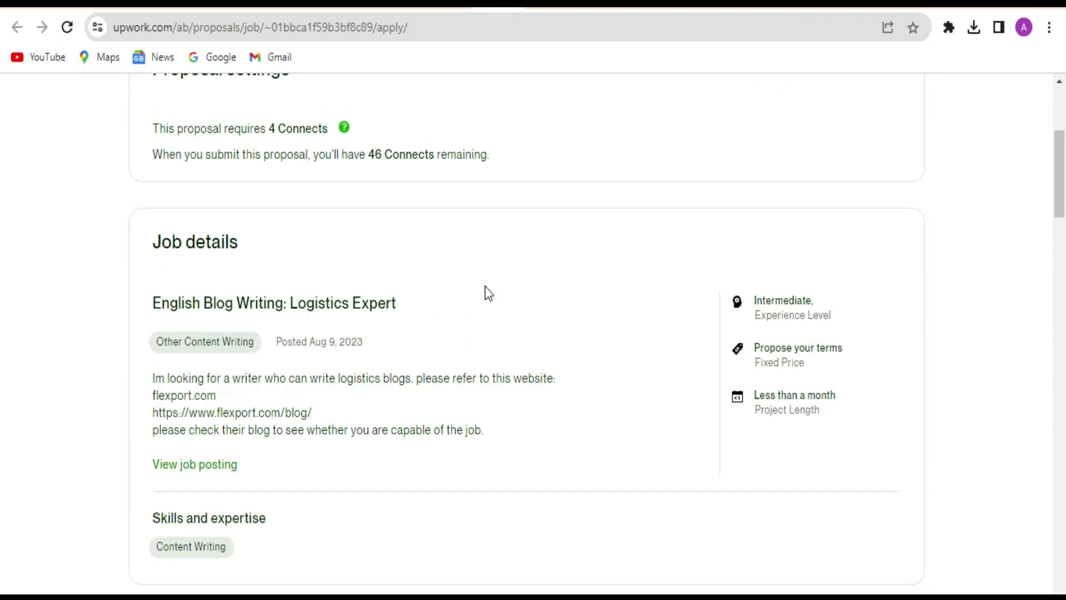
pyautogui.scroll(4, 506, 350)
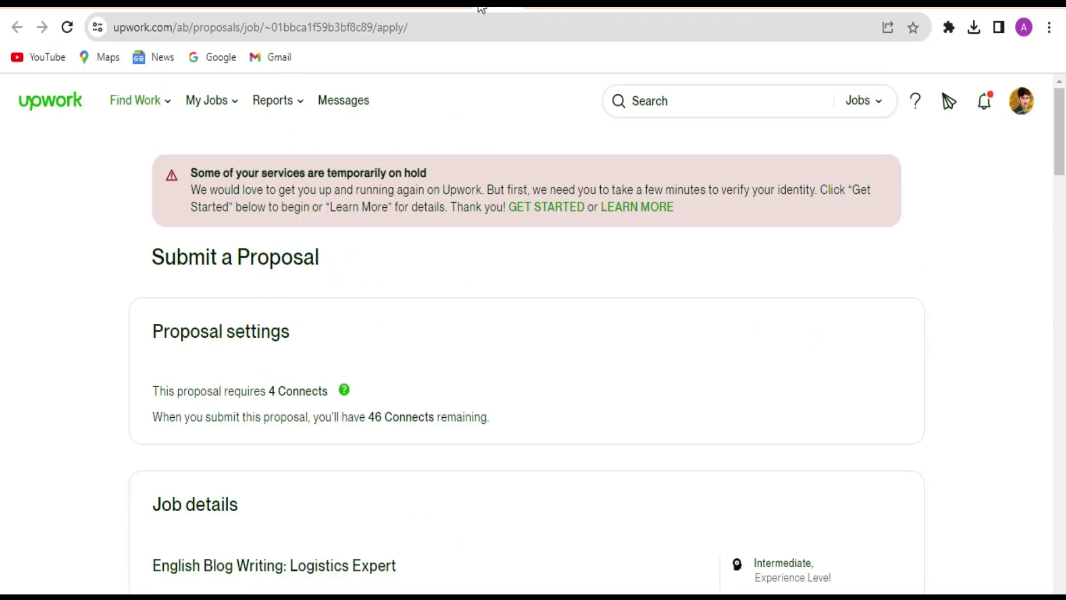
pyautogui.scroll(-7, 545, 249)
pyautogui.scroll(-11, 549, 250)
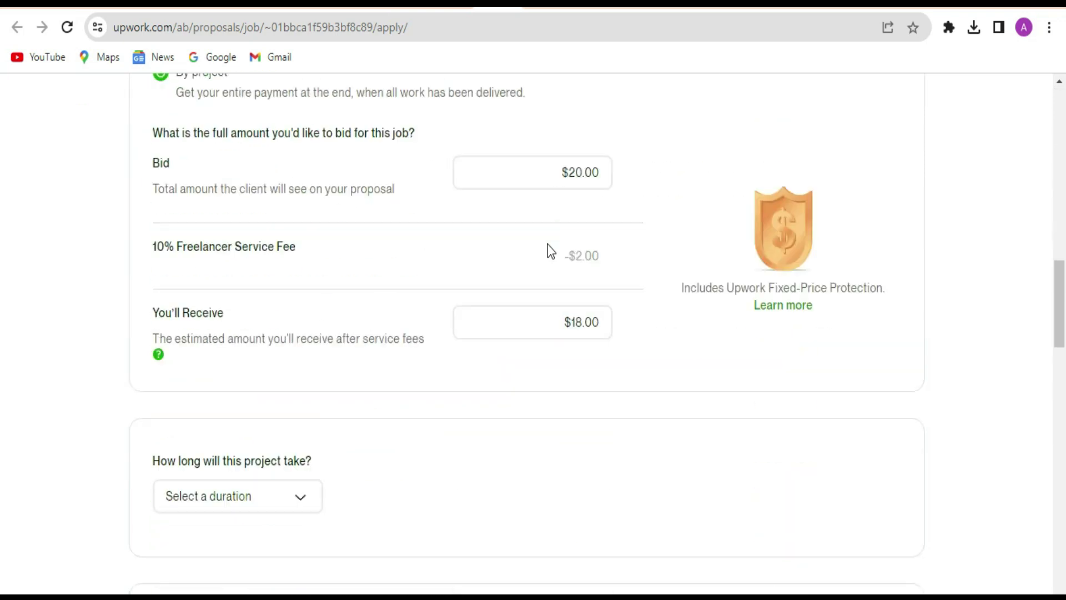
pyautogui.scroll(3, 479, 316)
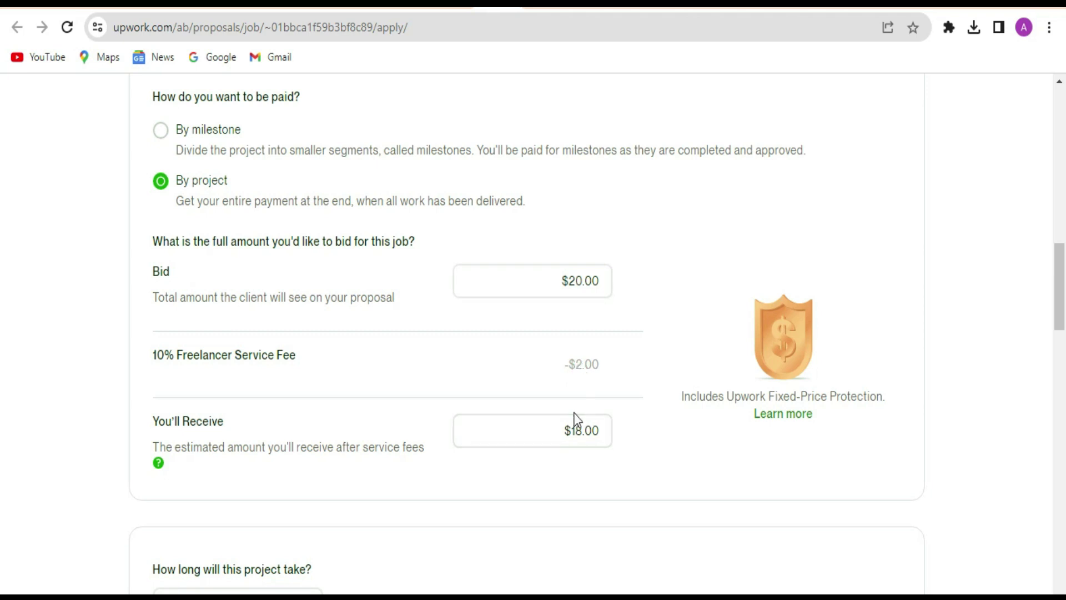
# Examine the project duration and cover letter sections, and place the cursor in the cover letter field.
pyautogui.scroll(-5, 575, 420)
pyautogui.scroll(-9, 451, 415)
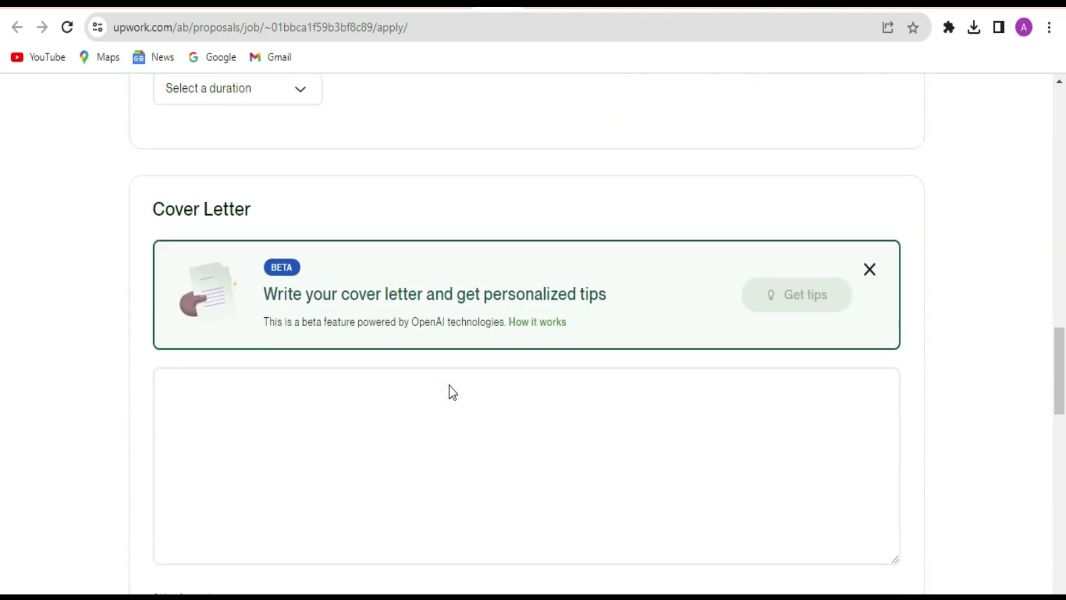
pyautogui.scroll(6, 455, 425)
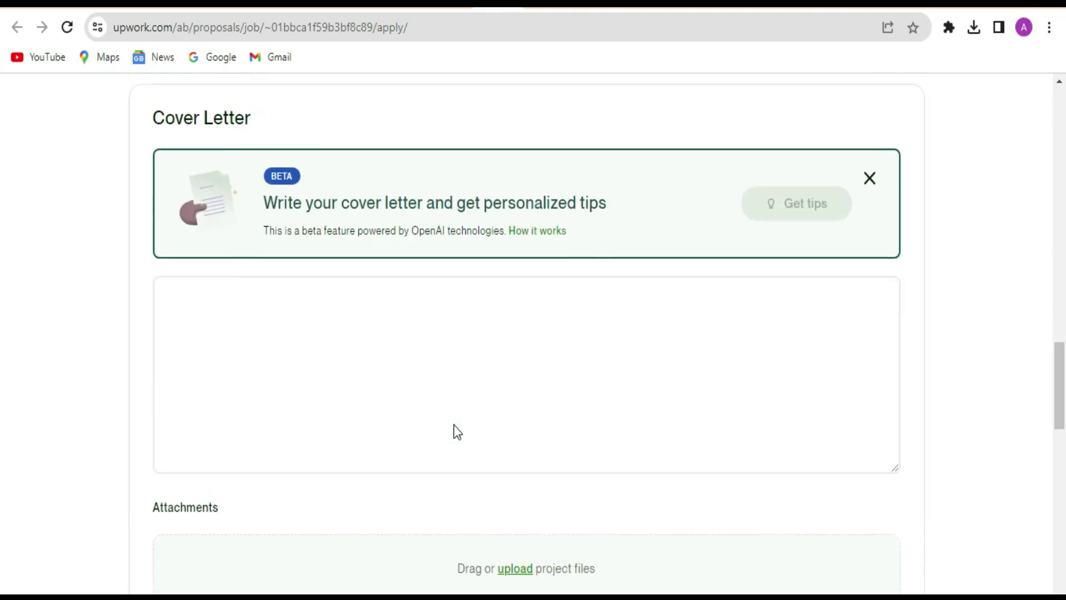
pyautogui.scroll(-2, 421, 426)
pyautogui.click(217, 421)
pyautogui.scroll(5, 311, 426)
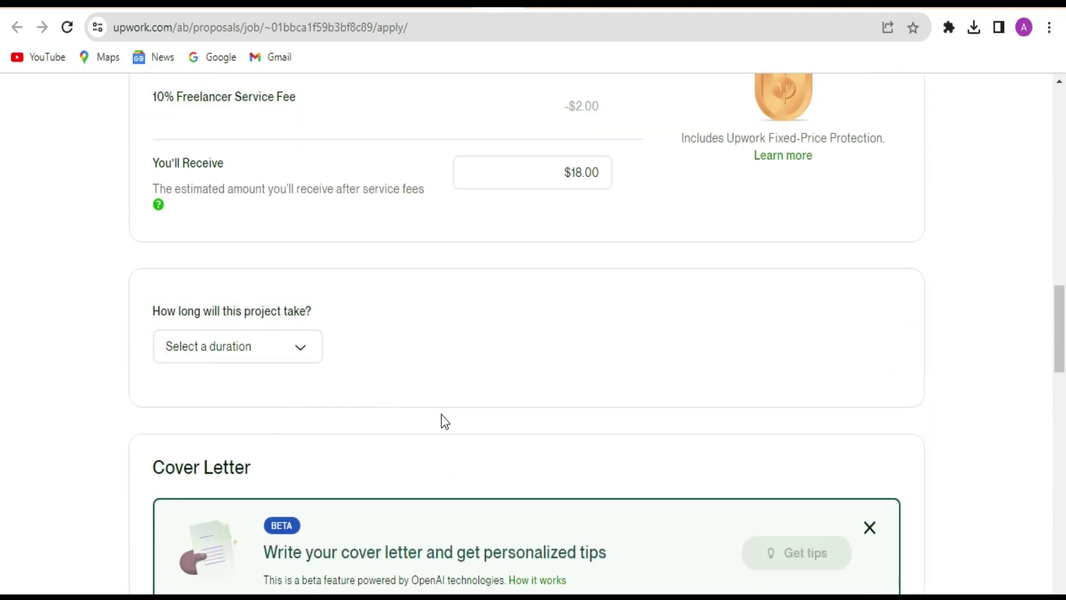
pyautogui.scroll(-6, 440, 421)
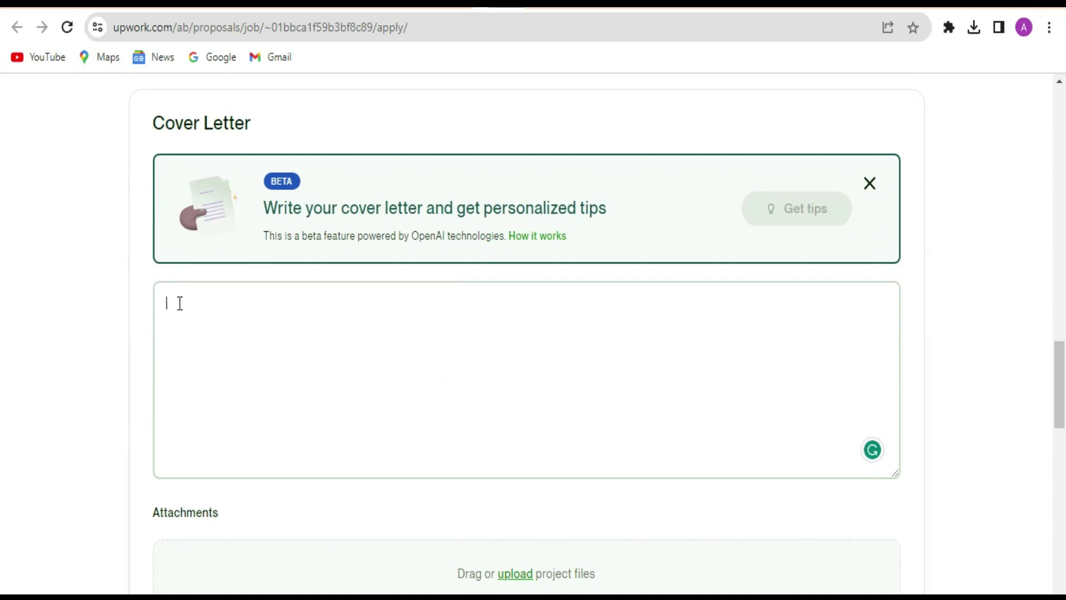
# Reread the job description and payment terms alongside the empty cover letter to determine what the letter should address.
pyautogui.scroll(15, 414, 476)
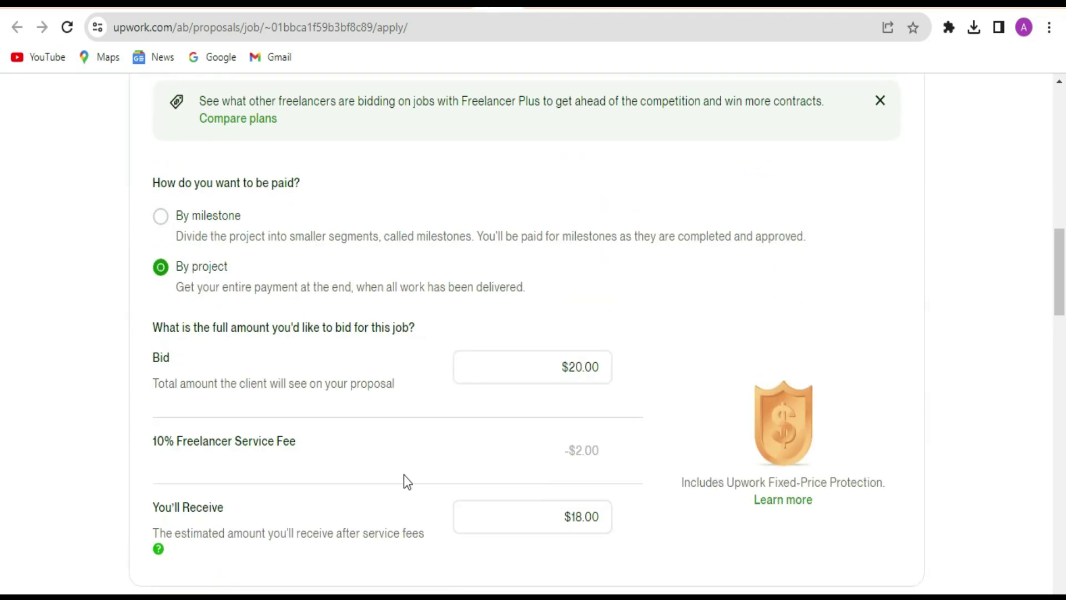
pyautogui.scroll(6, 405, 482)
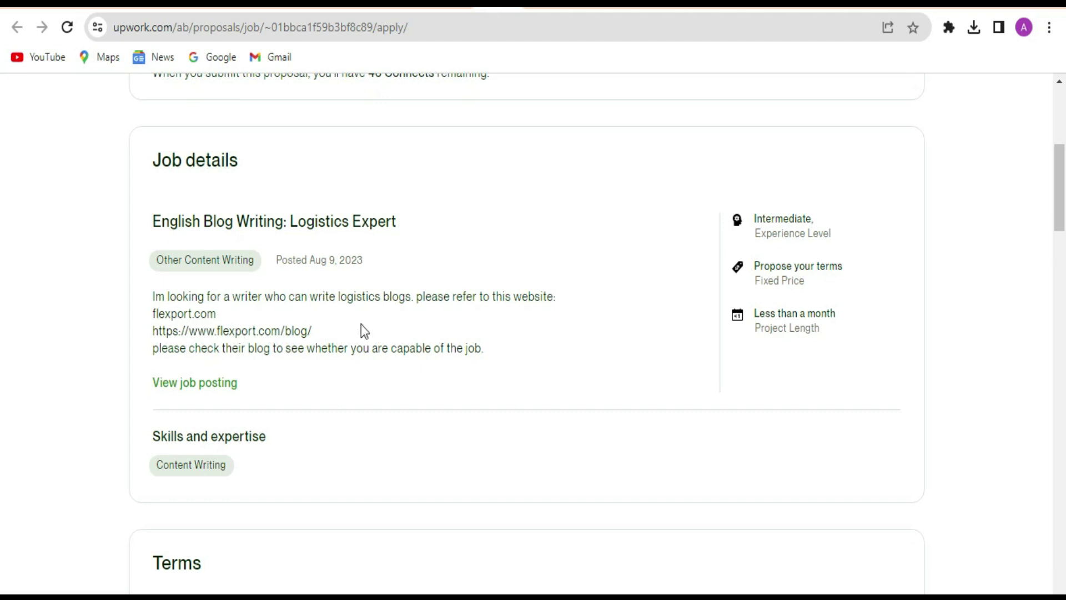
pyautogui.scroll(-15, 362, 331)
pyautogui.scroll(-5, 375, 349)
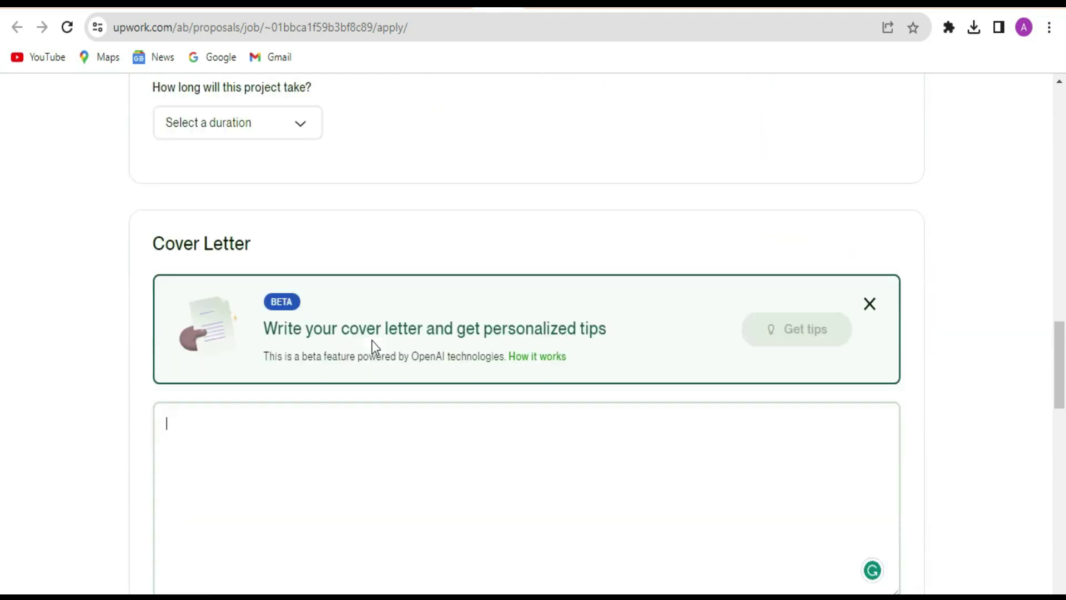
pyautogui.click(211, 325)
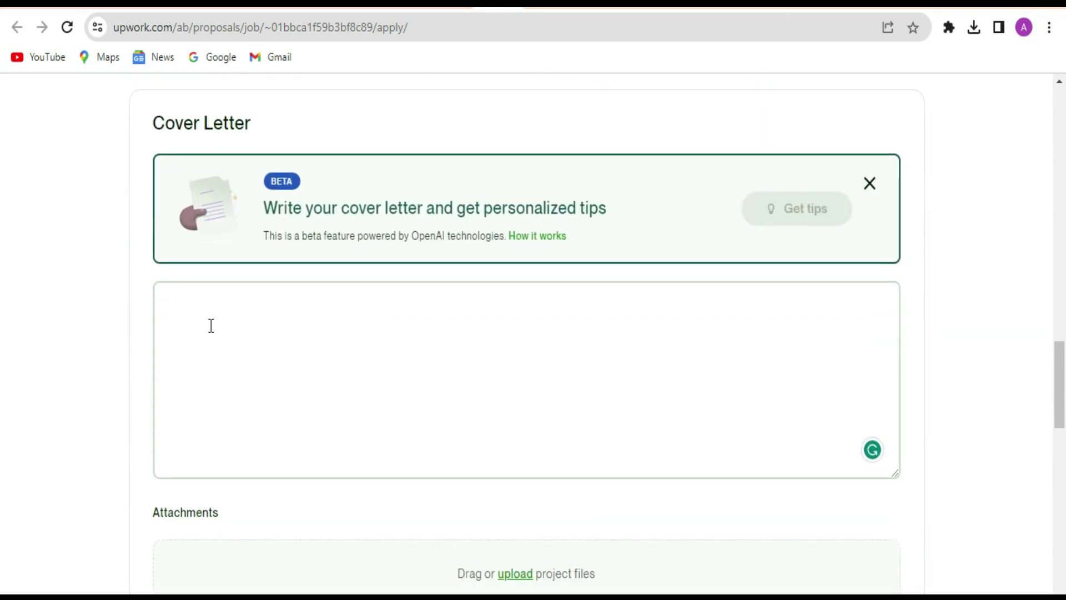
pyautogui.scroll(2, 229, 299)
pyautogui.scroll(15, 229, 299)
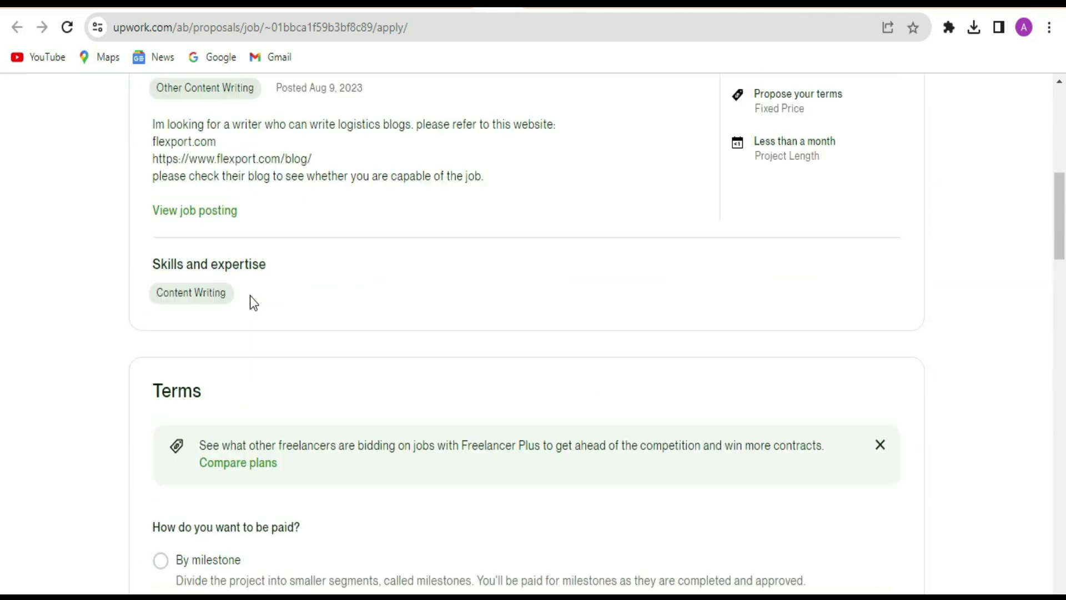
# Review the logistics job details, payment method and bid, and place the cursor in the empty cover letter field.
pyautogui.scroll(-3, 272, 381)
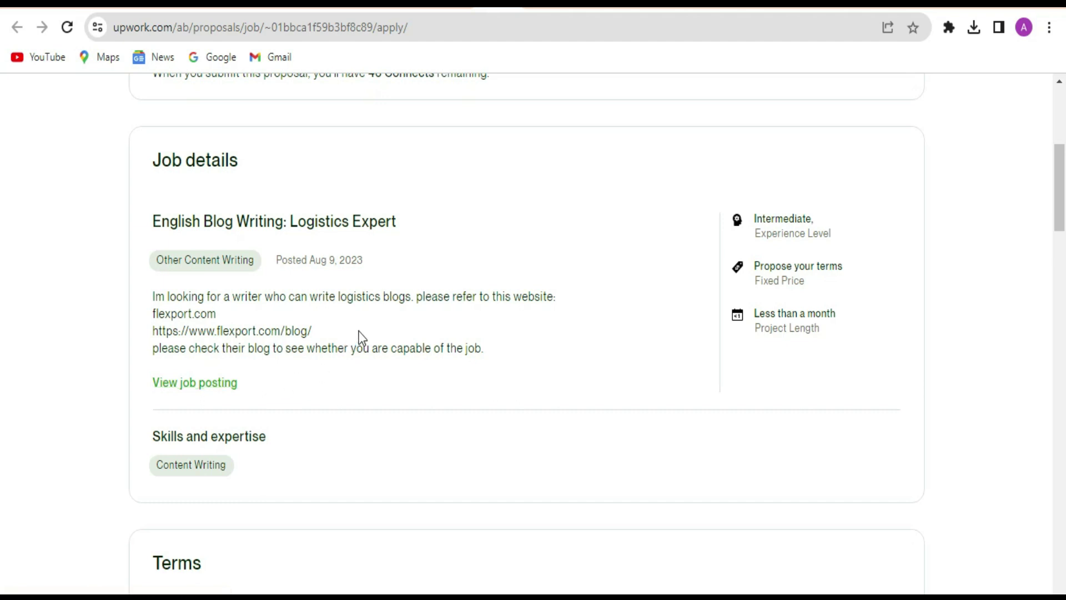
pyautogui.scroll(-5, 362, 337)
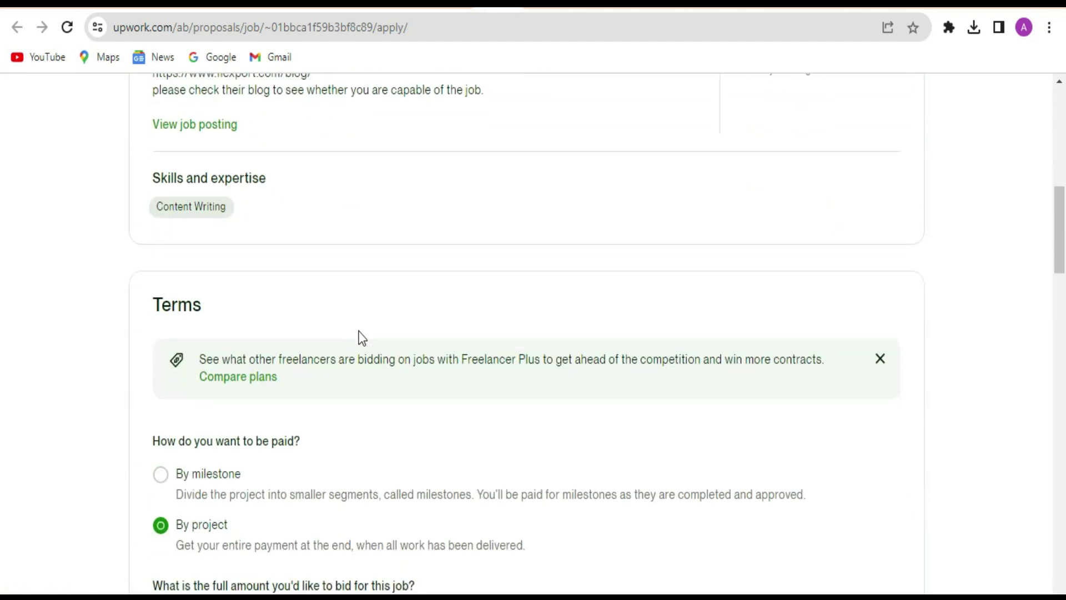
pyautogui.scroll(-5, 361, 336)
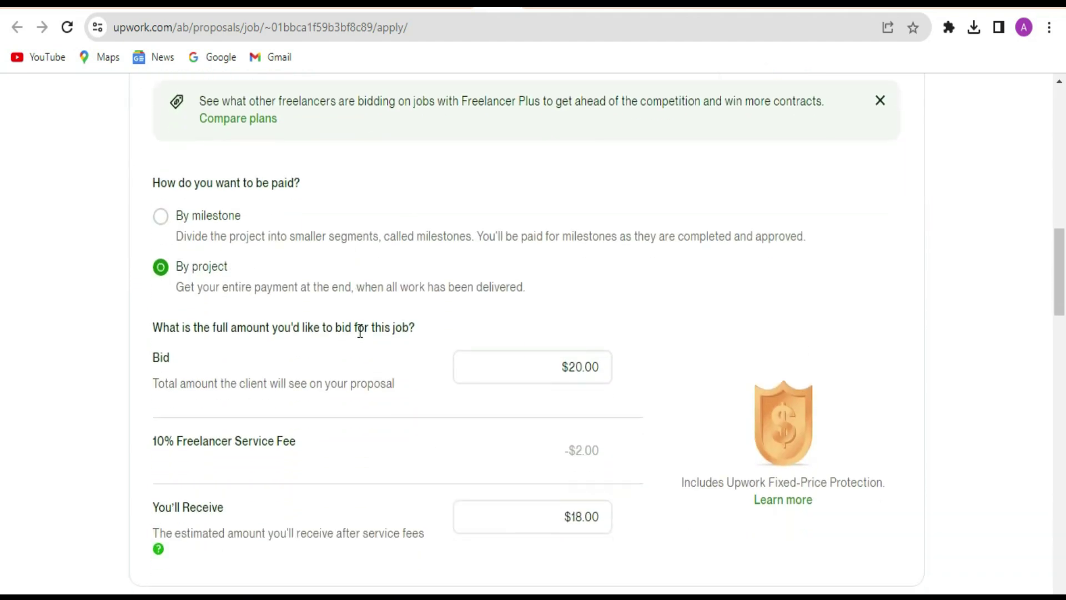
pyautogui.scroll(-6, 361, 334)
pyautogui.scroll(-7, 309, 364)
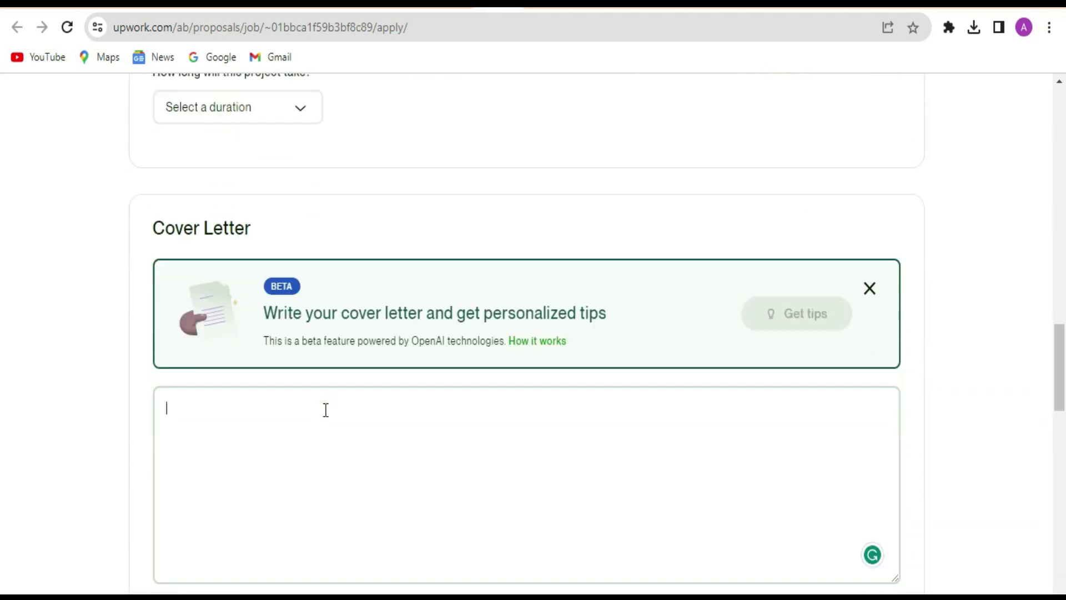
pyautogui.click(254, 406)
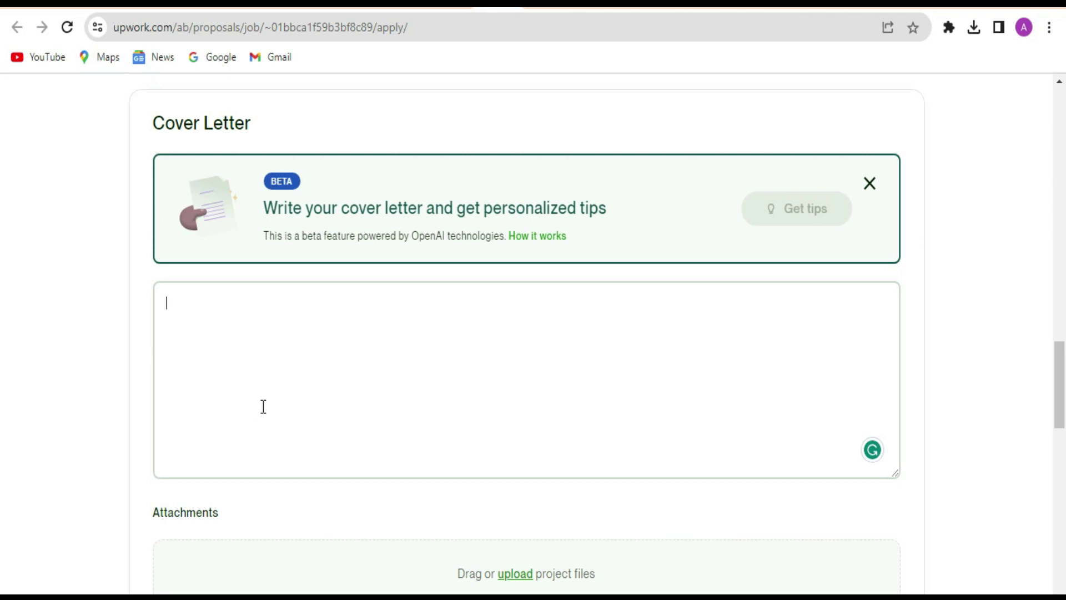
pyautogui.scroll(-2, 347, 388)
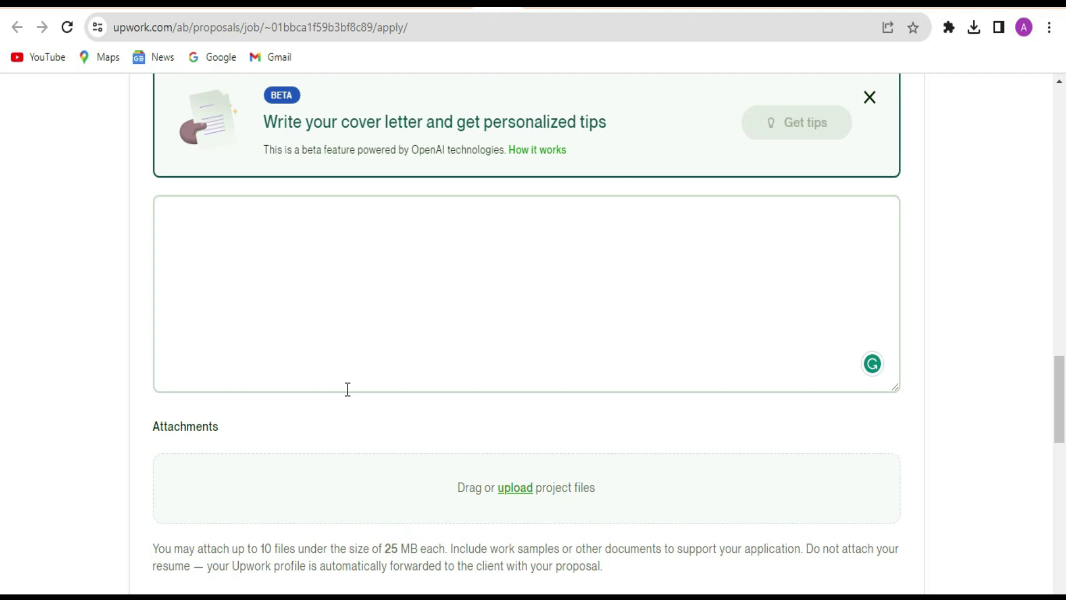
# Compare the cover letter section with the proposal's duration and payment terms.
pyautogui.scroll(12, 586, 338)
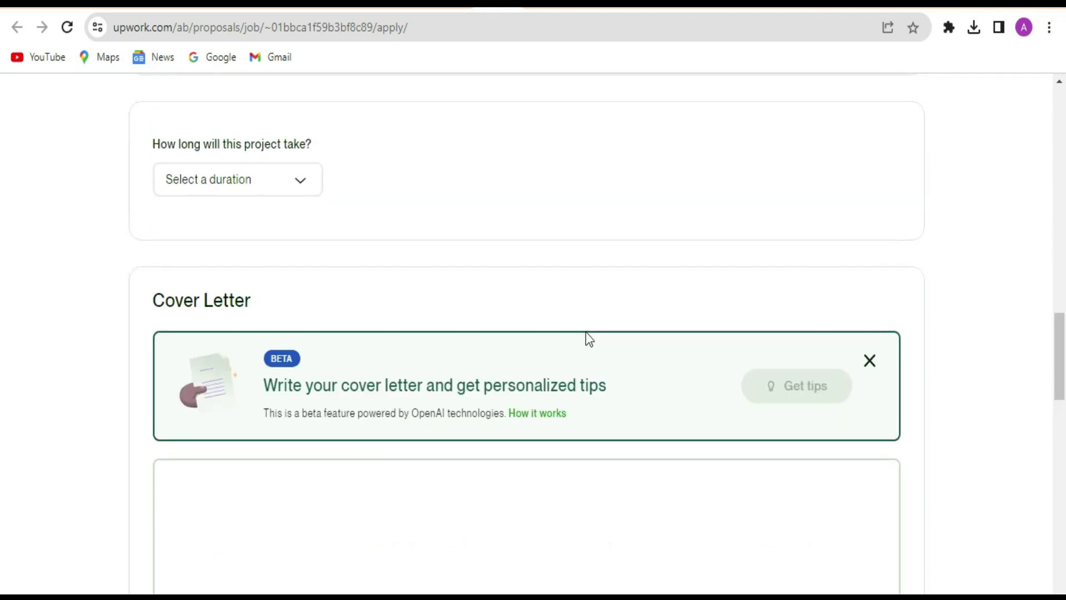
pyautogui.scroll(12, 586, 338)
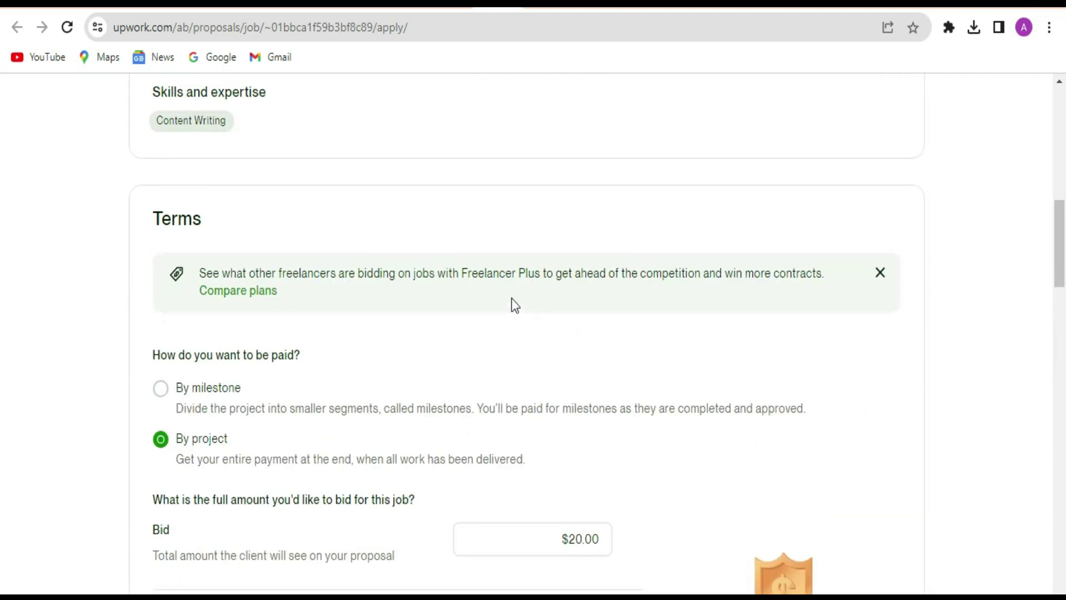
pyautogui.scroll(5, 469, 314)
pyautogui.scroll(-12, 468, 319)
pyautogui.scroll(-15, 469, 318)
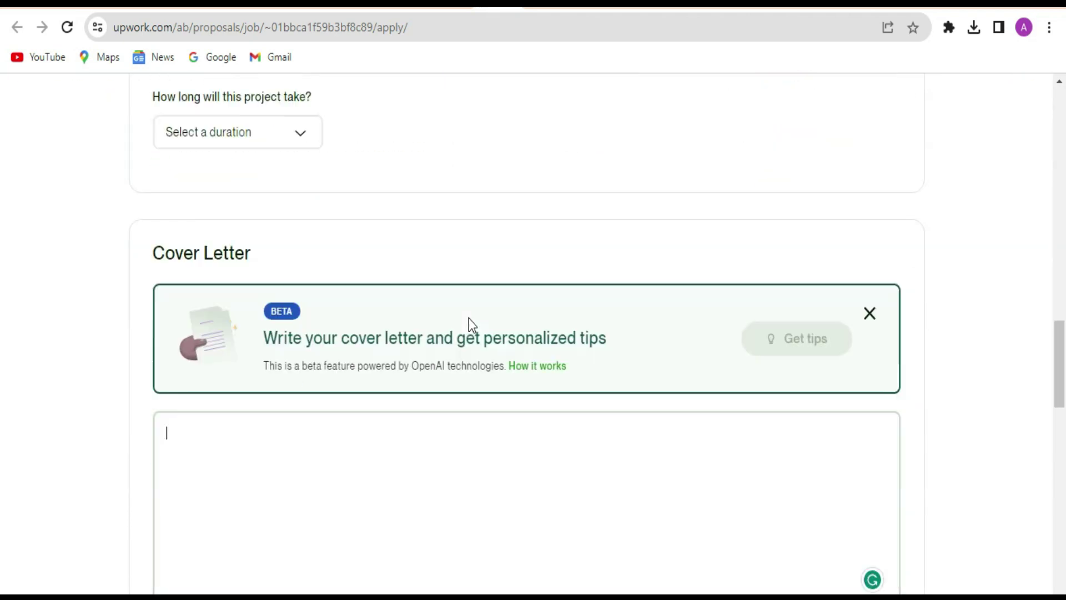
pyautogui.scroll(1, 464, 319)
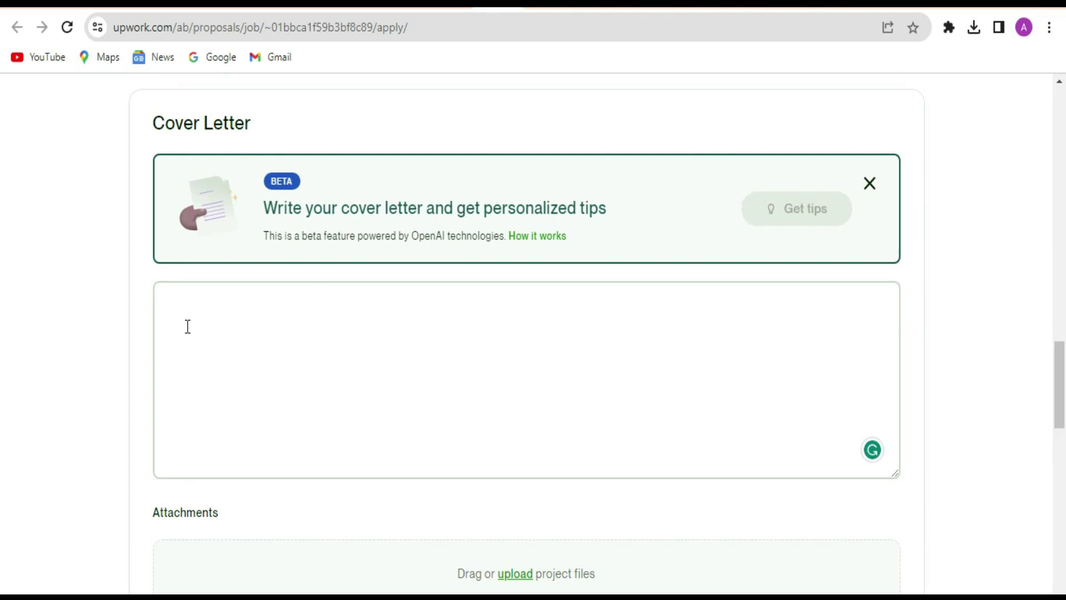
pyautogui.scroll(1, 298, 336)
pyautogui.scroll(-1, 298, 350)
# Recheck the proposal's Connects requirement and the logistics job description before returning to the cover letter.
pyautogui.scroll(20, 287, 393)
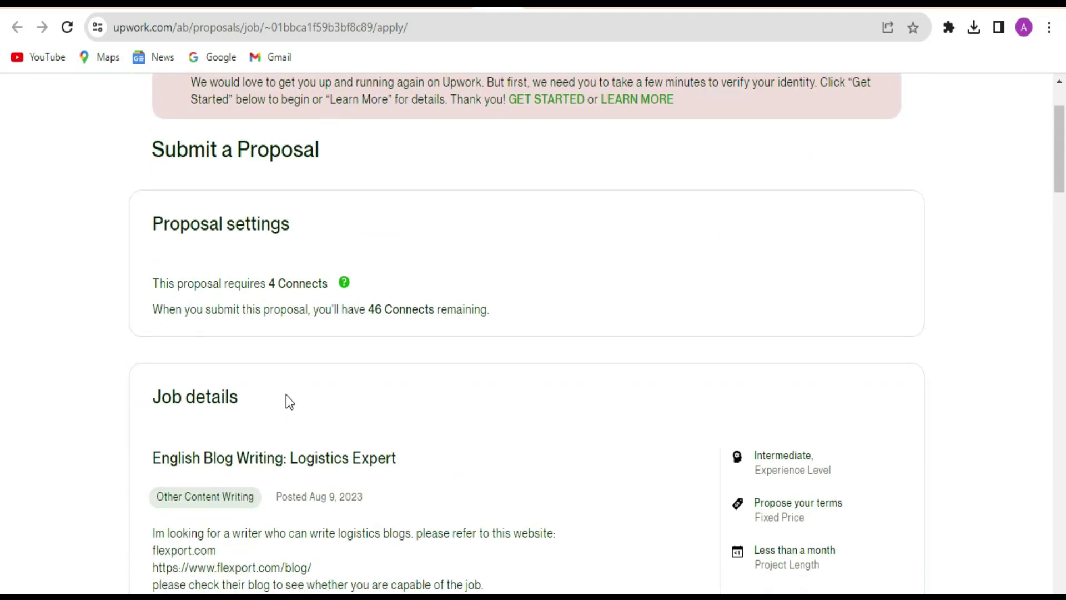
pyautogui.scroll(-3, 286, 395)
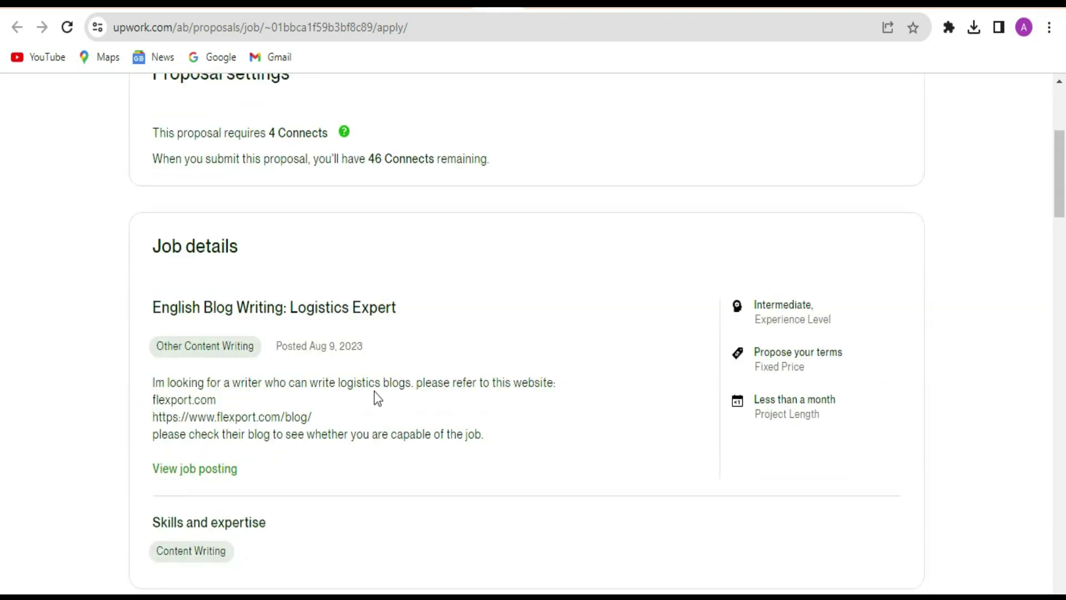
pyautogui.scroll(-14, 474, 398)
pyautogui.scroll(-11, 473, 391)
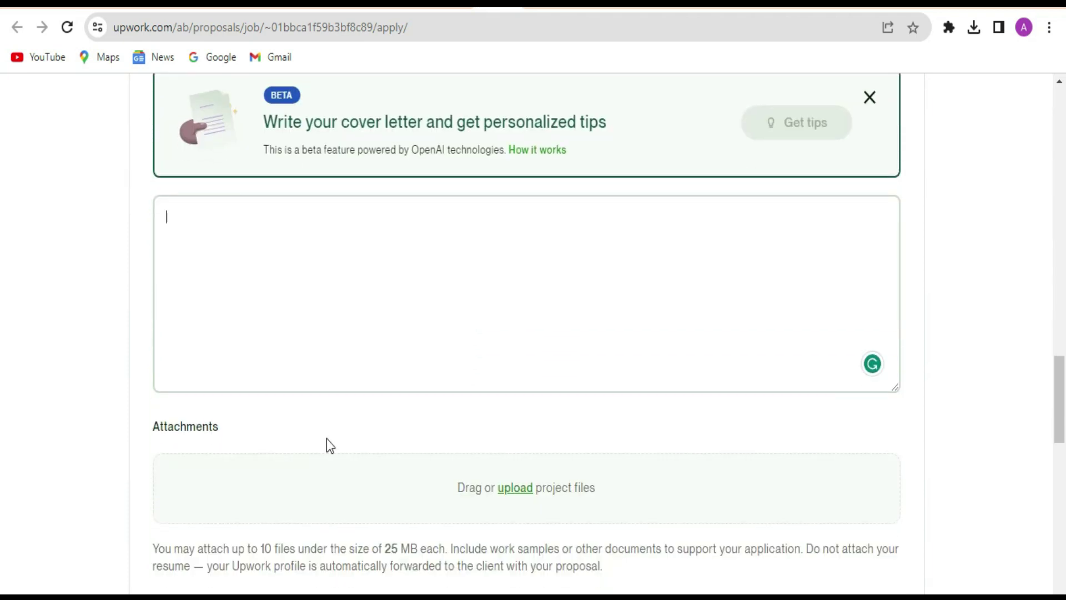
# Examine the proposal's attachment rules, the optional boost bidding and the sending option.
pyautogui.scroll(-3, 214, 422)
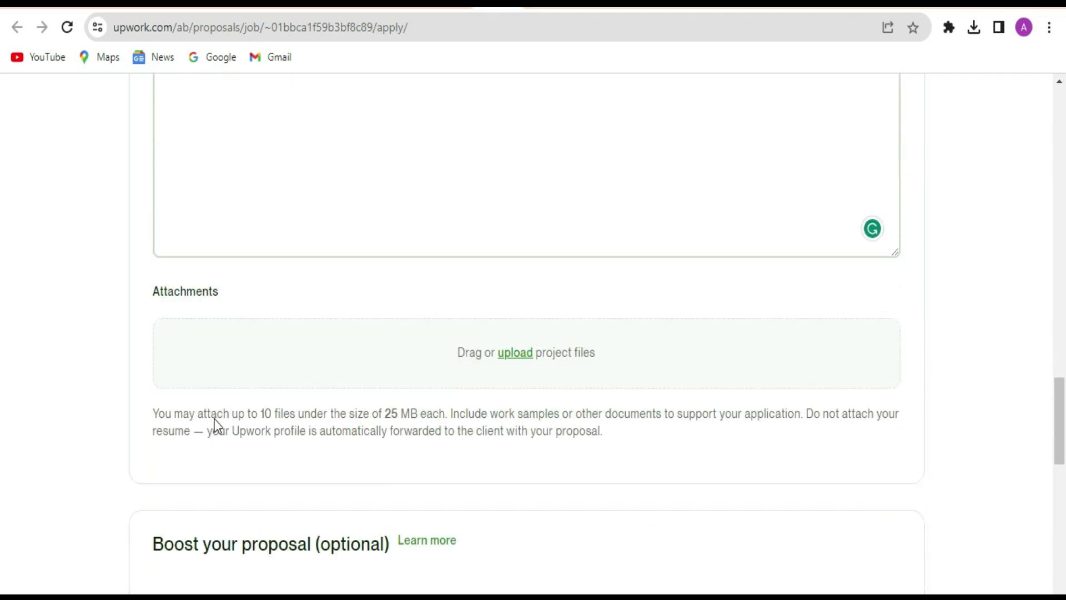
pyautogui.click(226, 251)
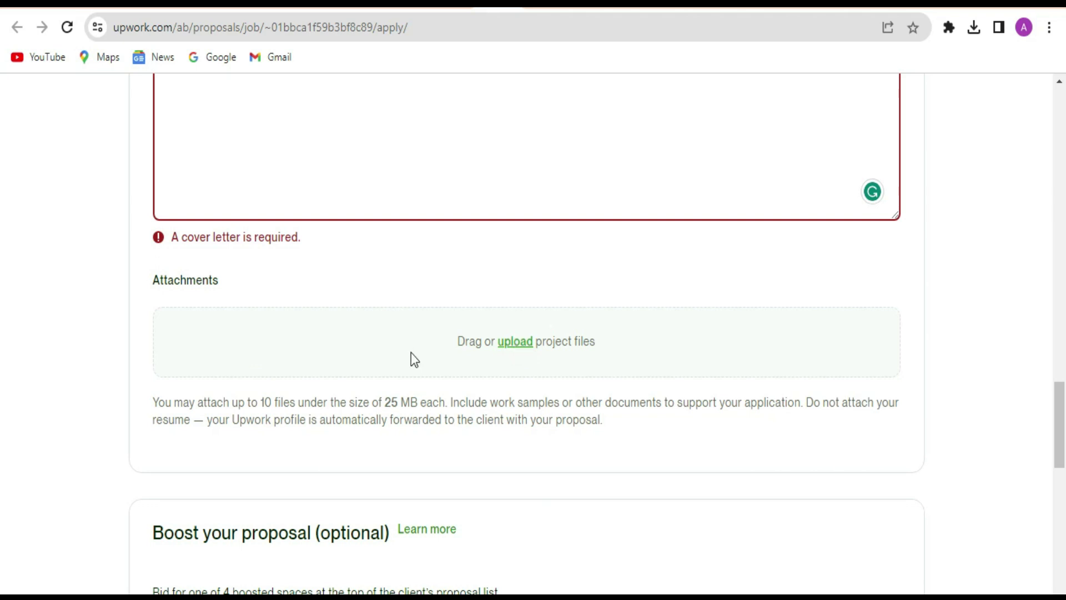
pyautogui.scroll(-10, 411, 355)
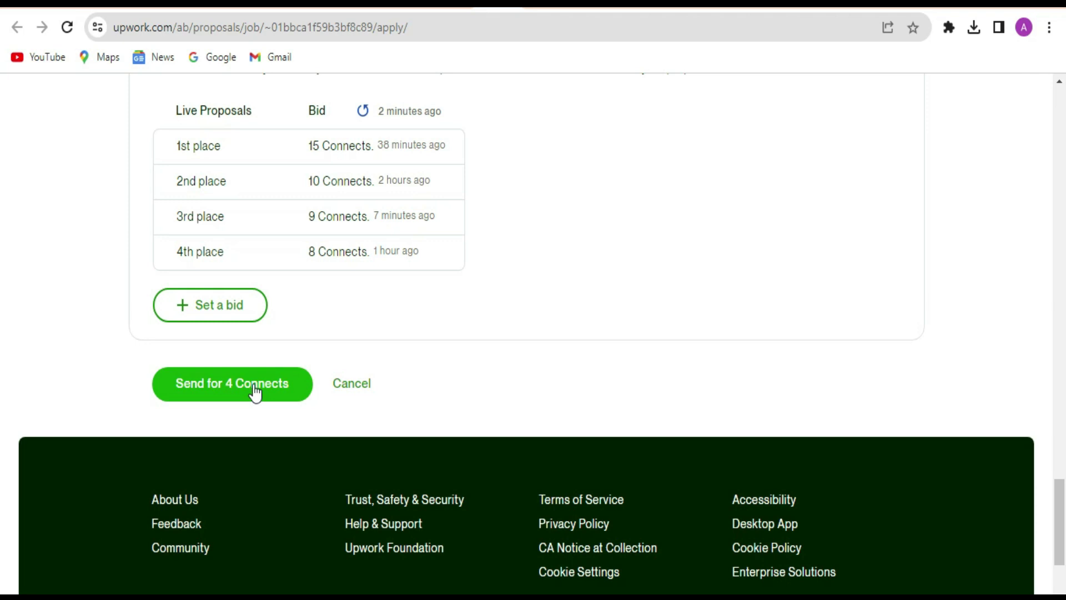
pyautogui.scroll(8, 257, 388)
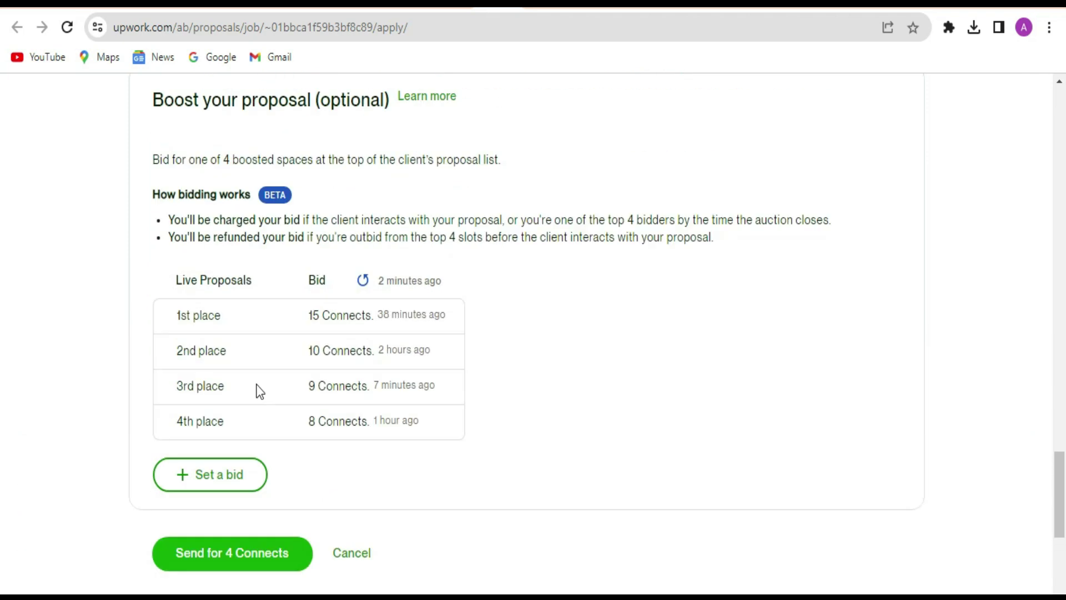
# Open the Get Paid page in the account settings, re-entering the account password to gain access.
pyautogui.scroll(15, 367, 386)
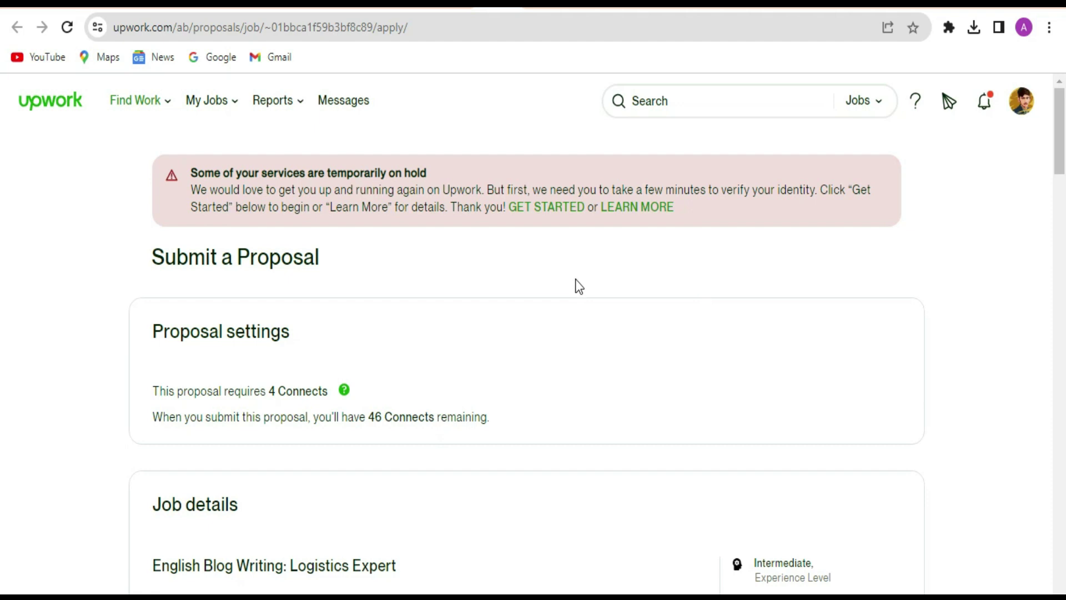
pyautogui.click(1024, 102)
pyautogui.click(909, 333)
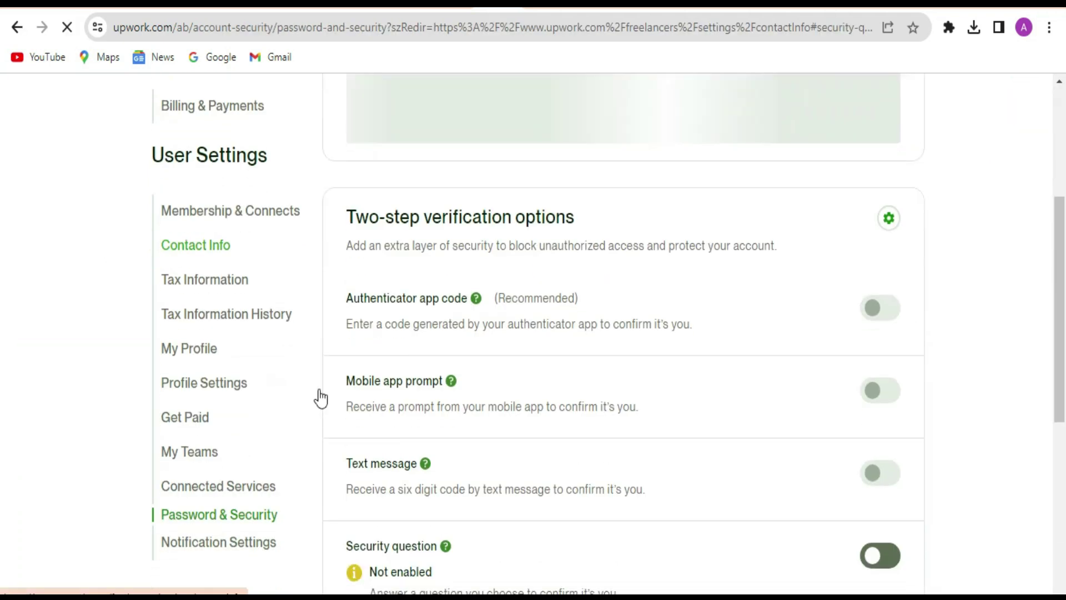
pyautogui.click(205, 423)
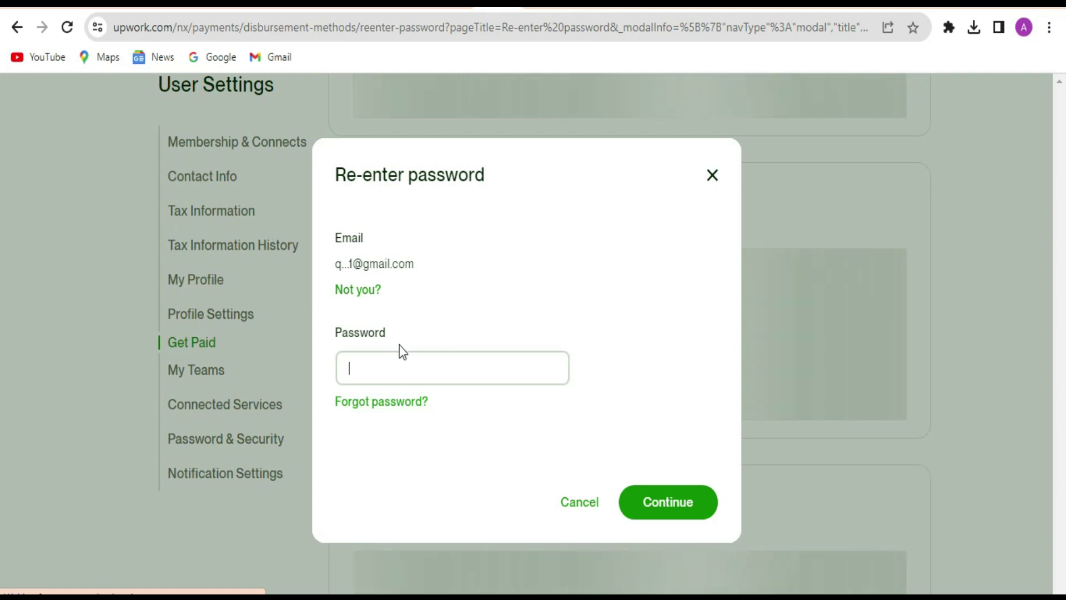
pyautogui.write('•••••••••••')
pyautogui.click(678, 497)
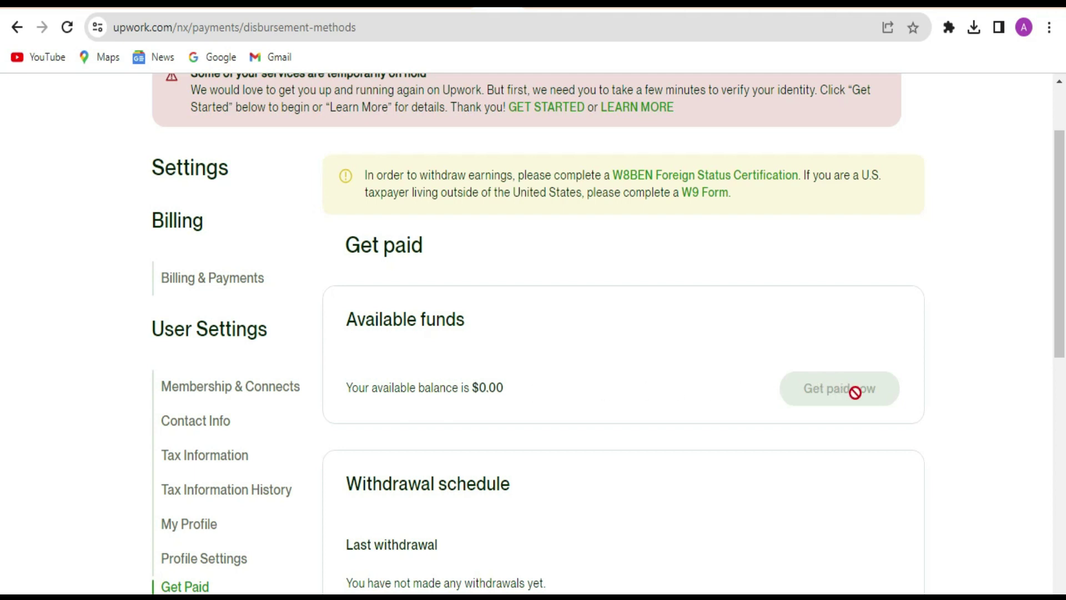
# Examine the withdrawal schedule and the fees of the available withdrawal methods, then close the list without setting one up.
pyautogui.scroll(-4, 719, 389)
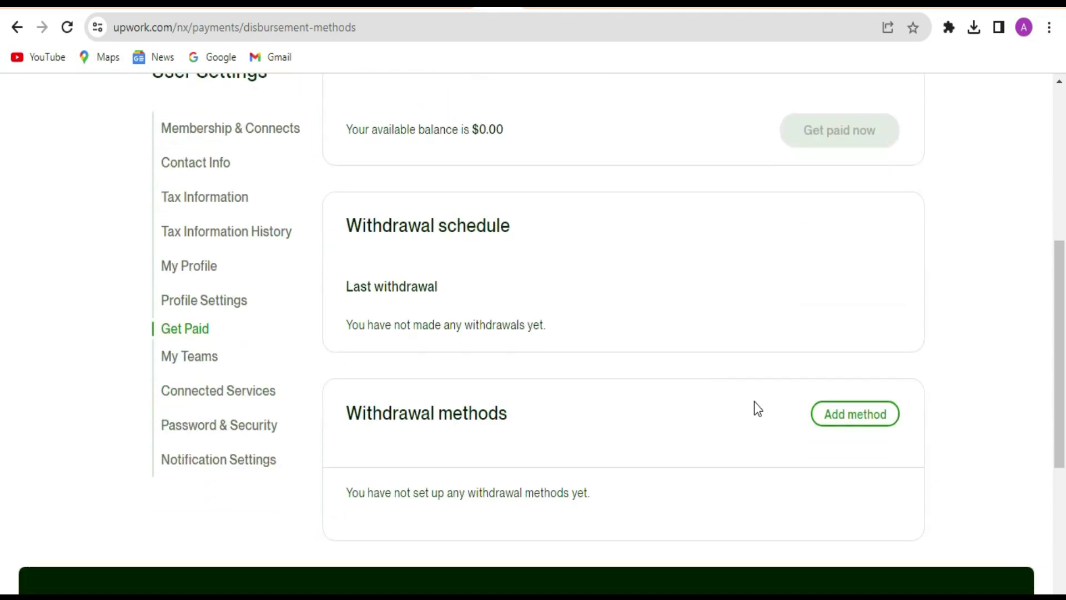
pyautogui.moveTo(518, 409); pyautogui.dragTo(340, 420)
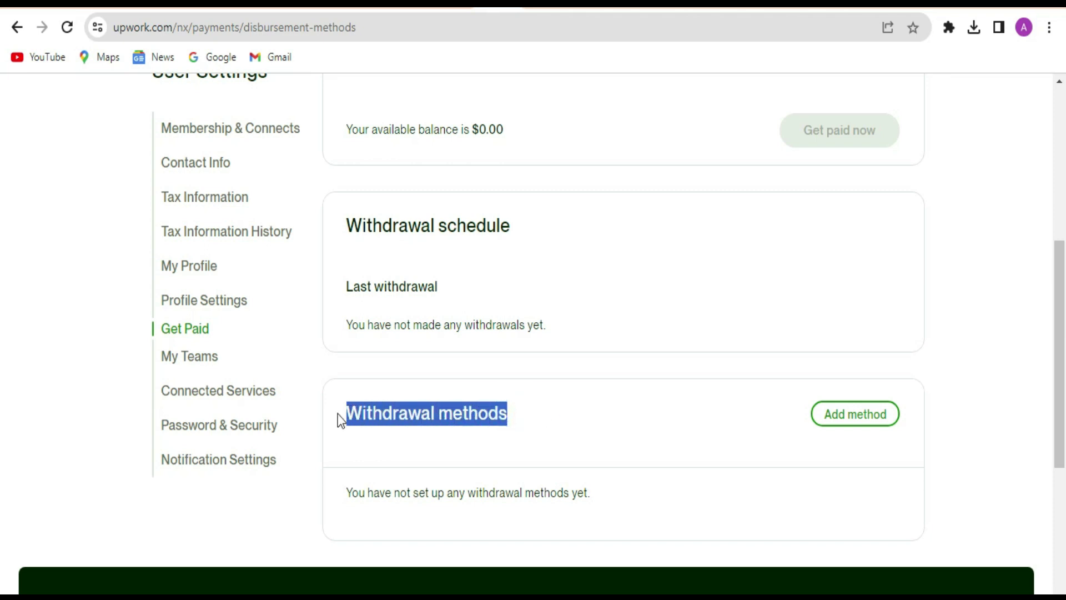
pyautogui.click(840, 413)
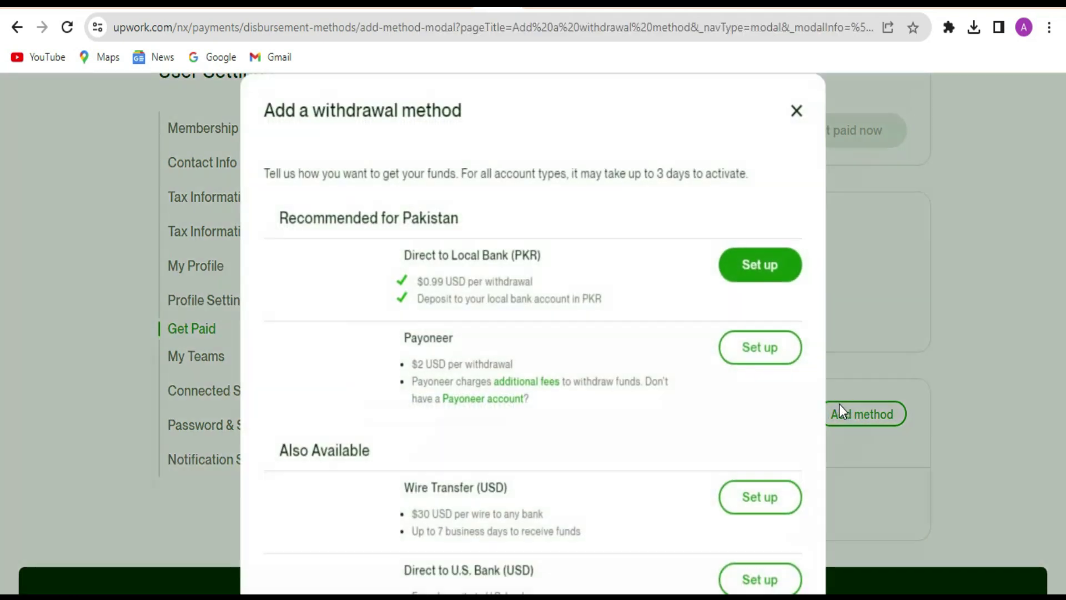
pyautogui.scroll(-2, 561, 302)
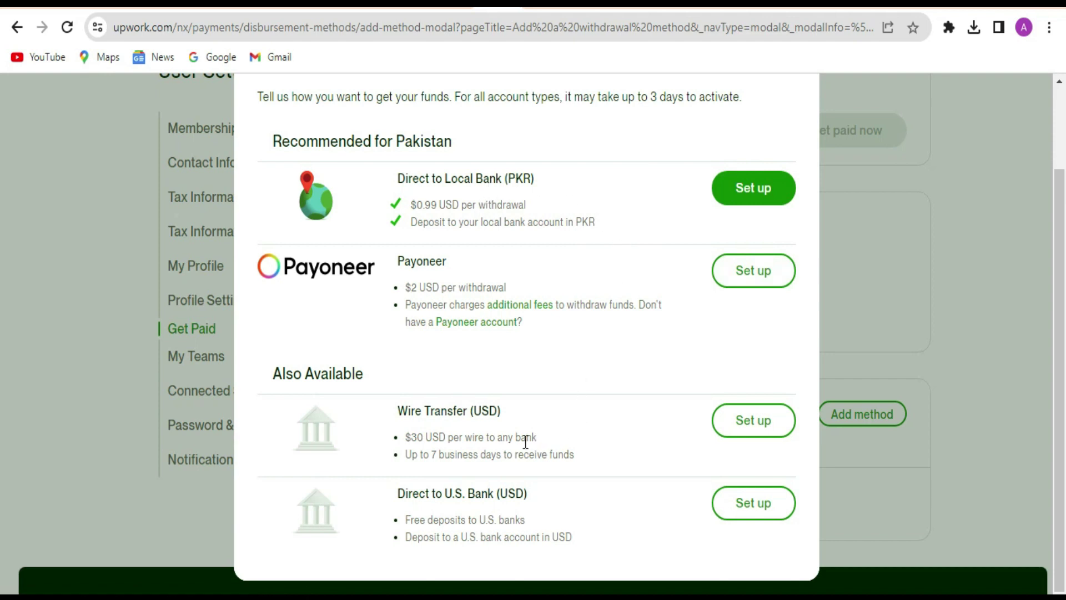
pyautogui.scroll(2, 846, 217)
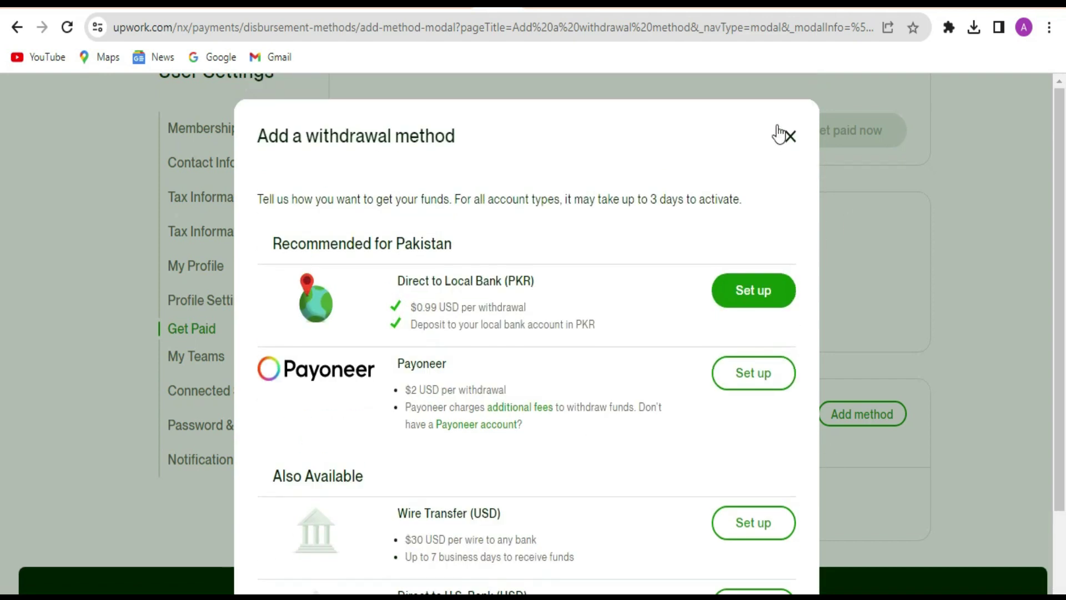
pyautogui.click(790, 138)
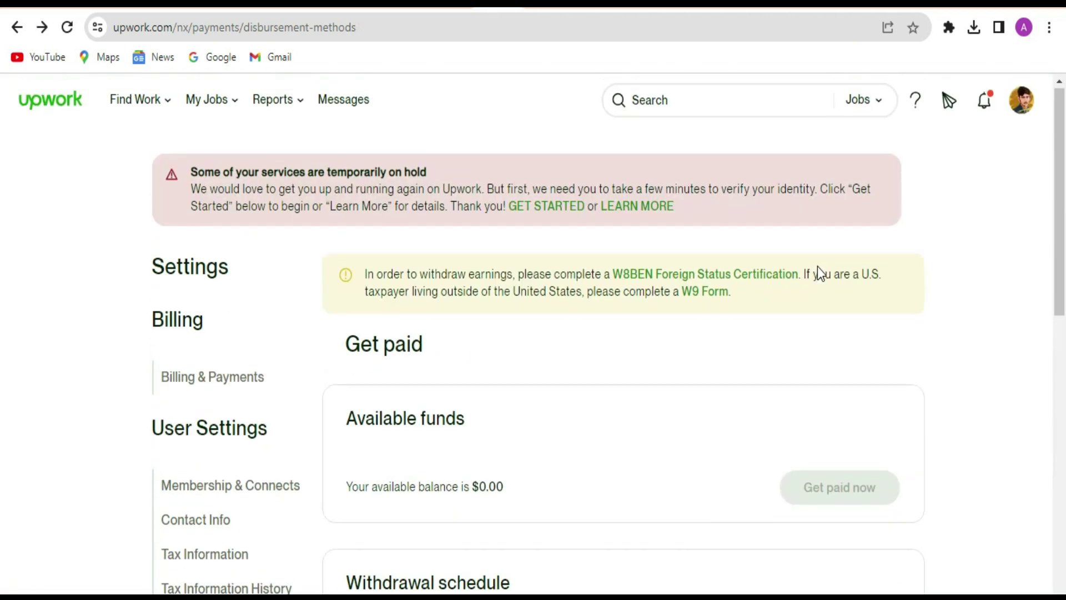